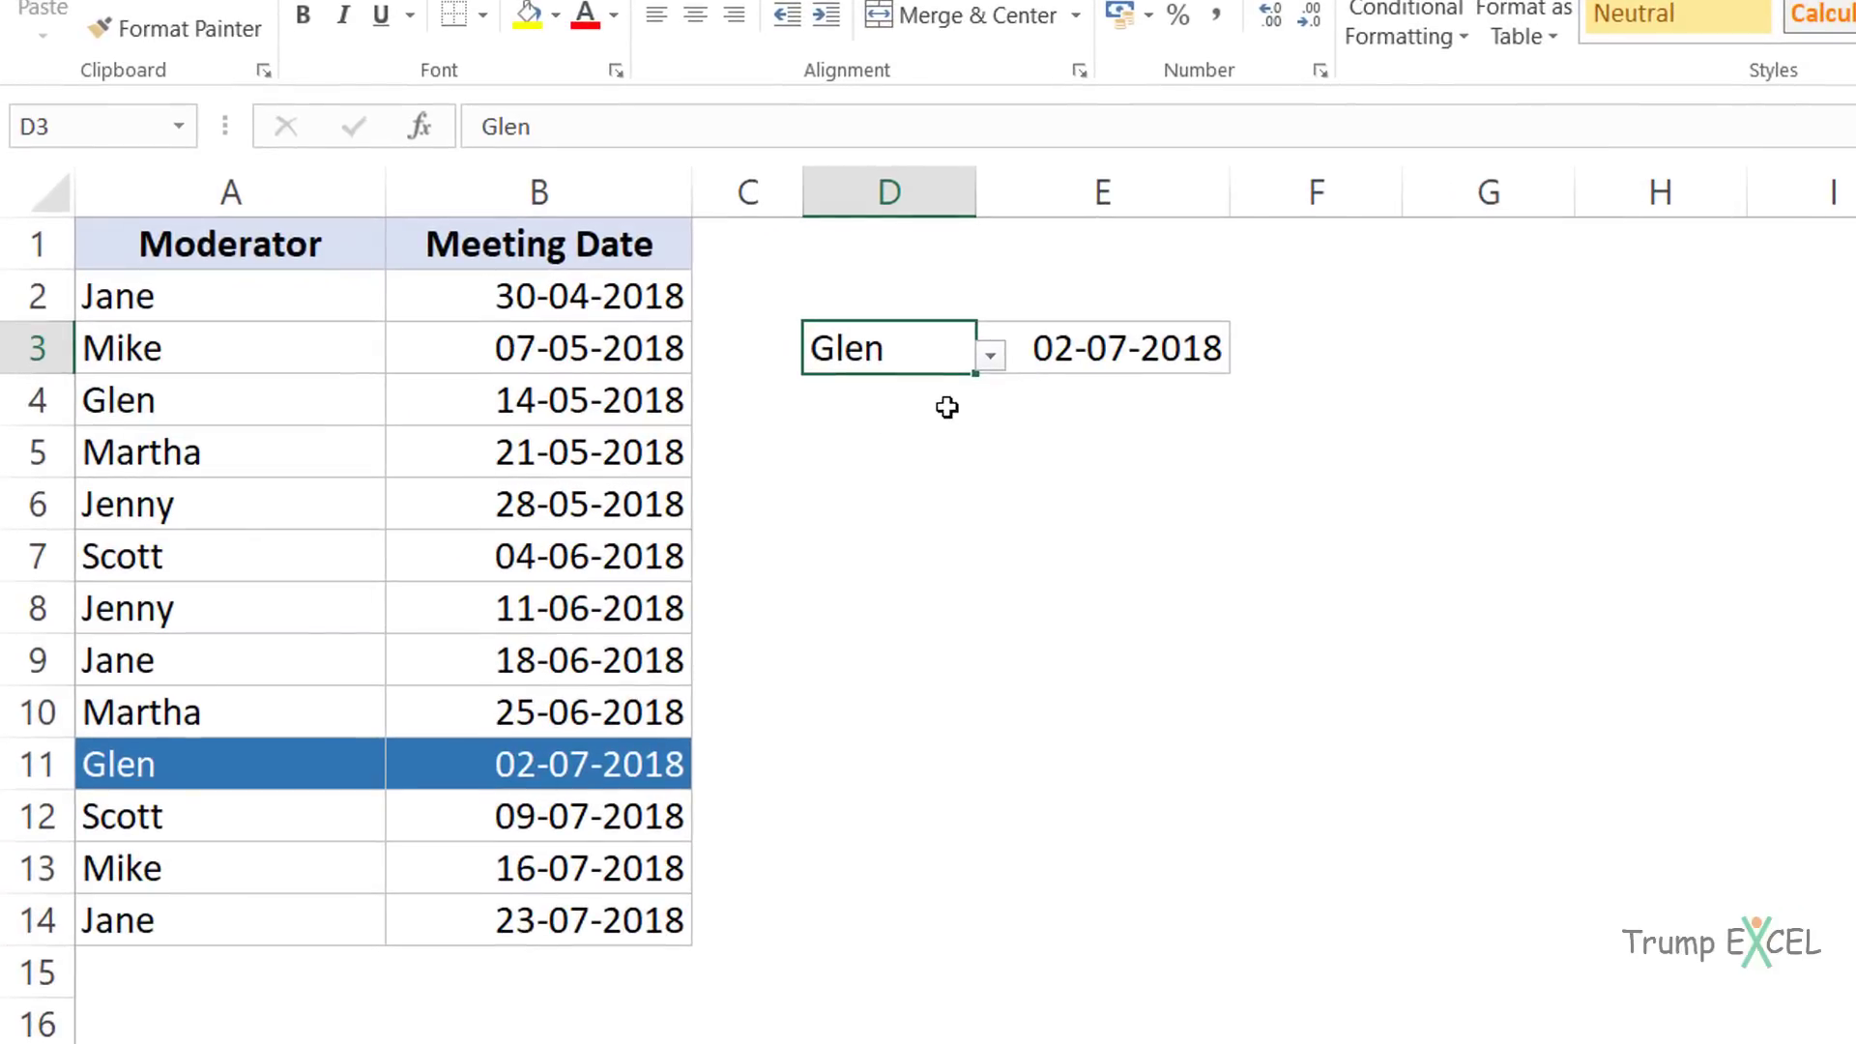
- Choose Martha in the D3 drop-down and compare E3 with her meetings in rows 5 and 10
{"action": "left_click", "coordinate": [992, 358]}
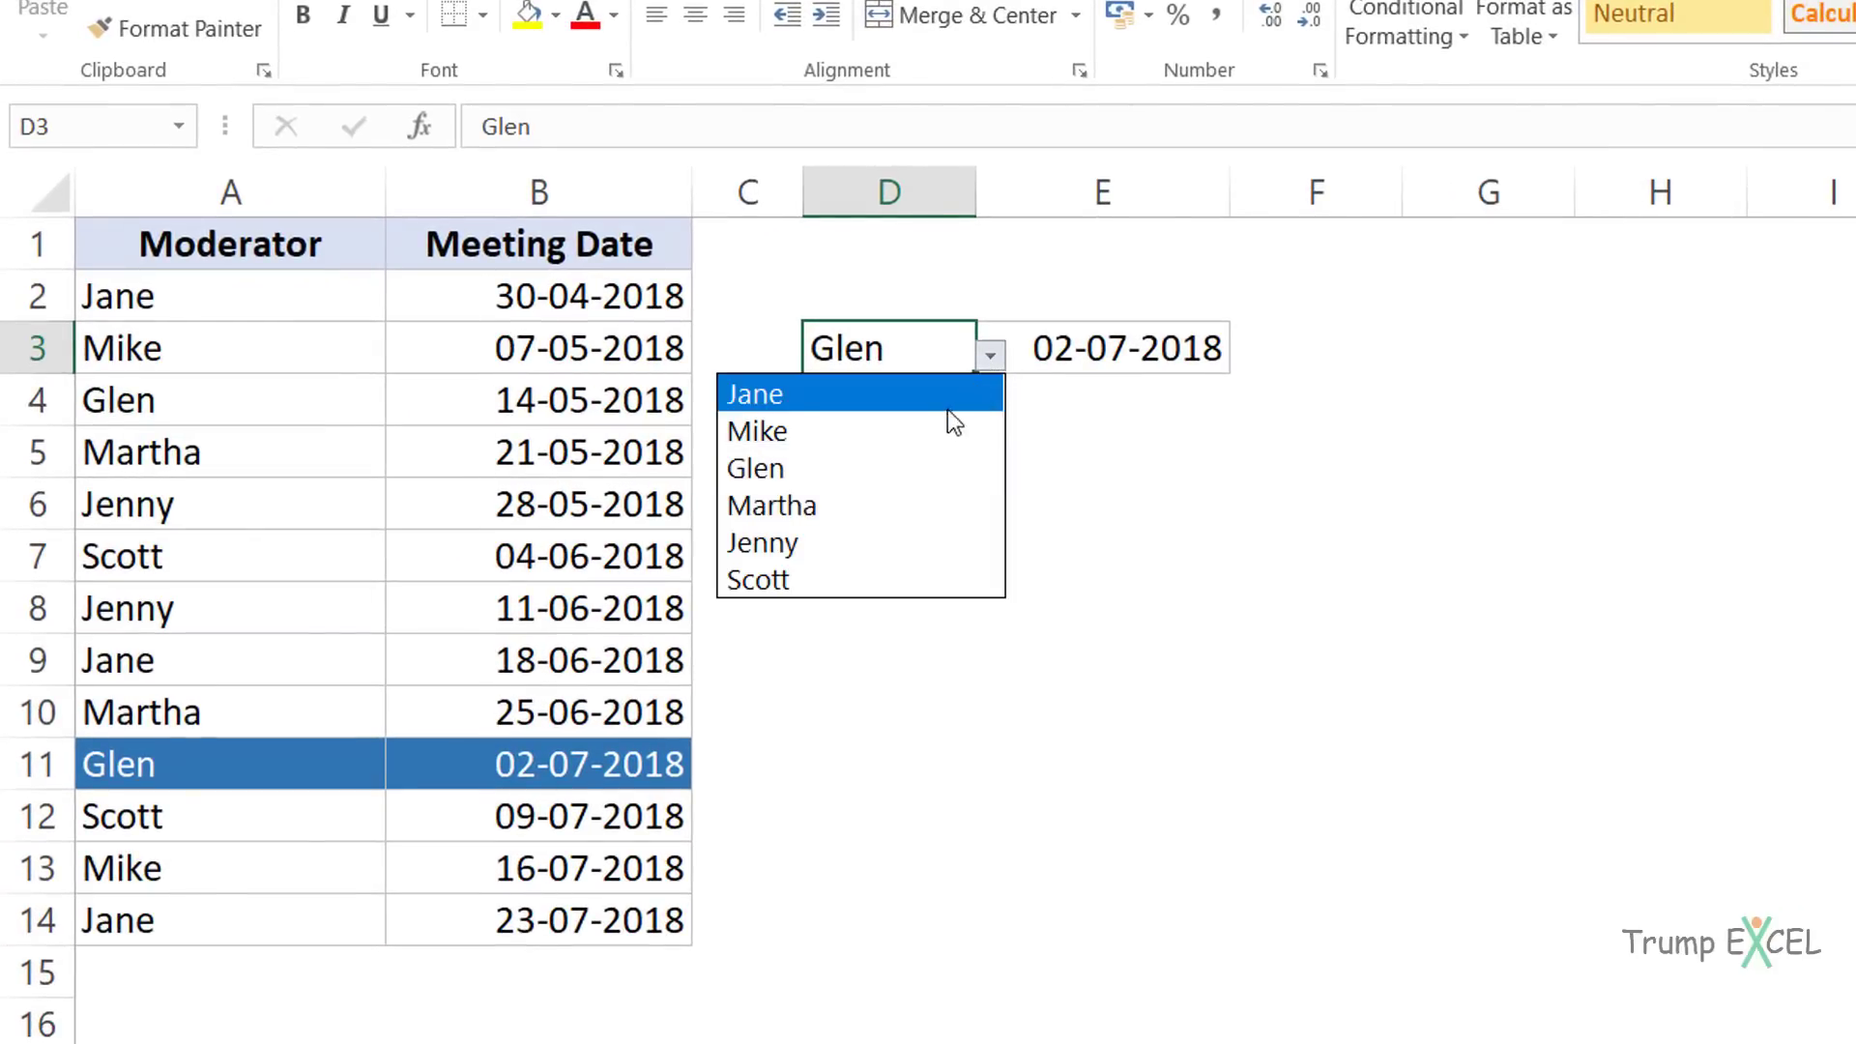
{"action": "left_click", "coordinate": [931, 505]}
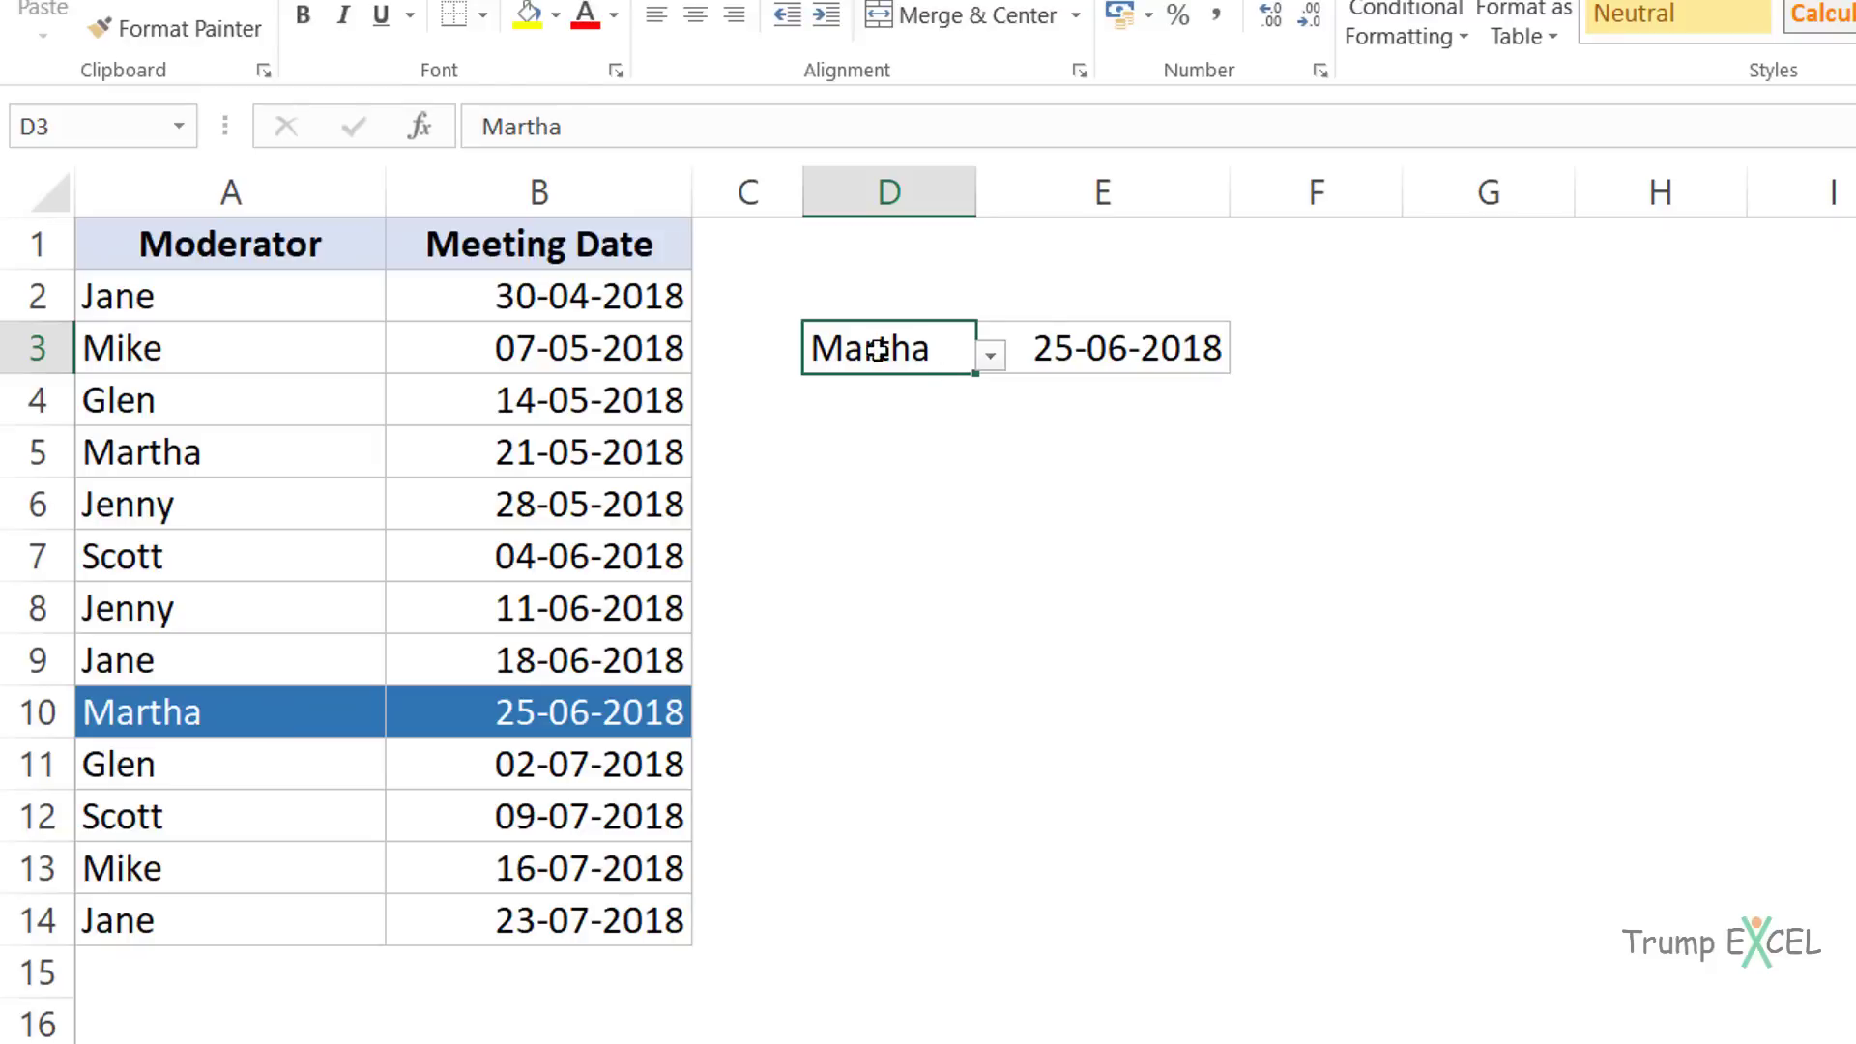
{"action": "left_click_drag", "start_coordinate": [307, 453], "coordinate": [473, 465]}
{"action": "left_click_drag", "start_coordinate": [362, 720], "coordinate": [530, 713]}
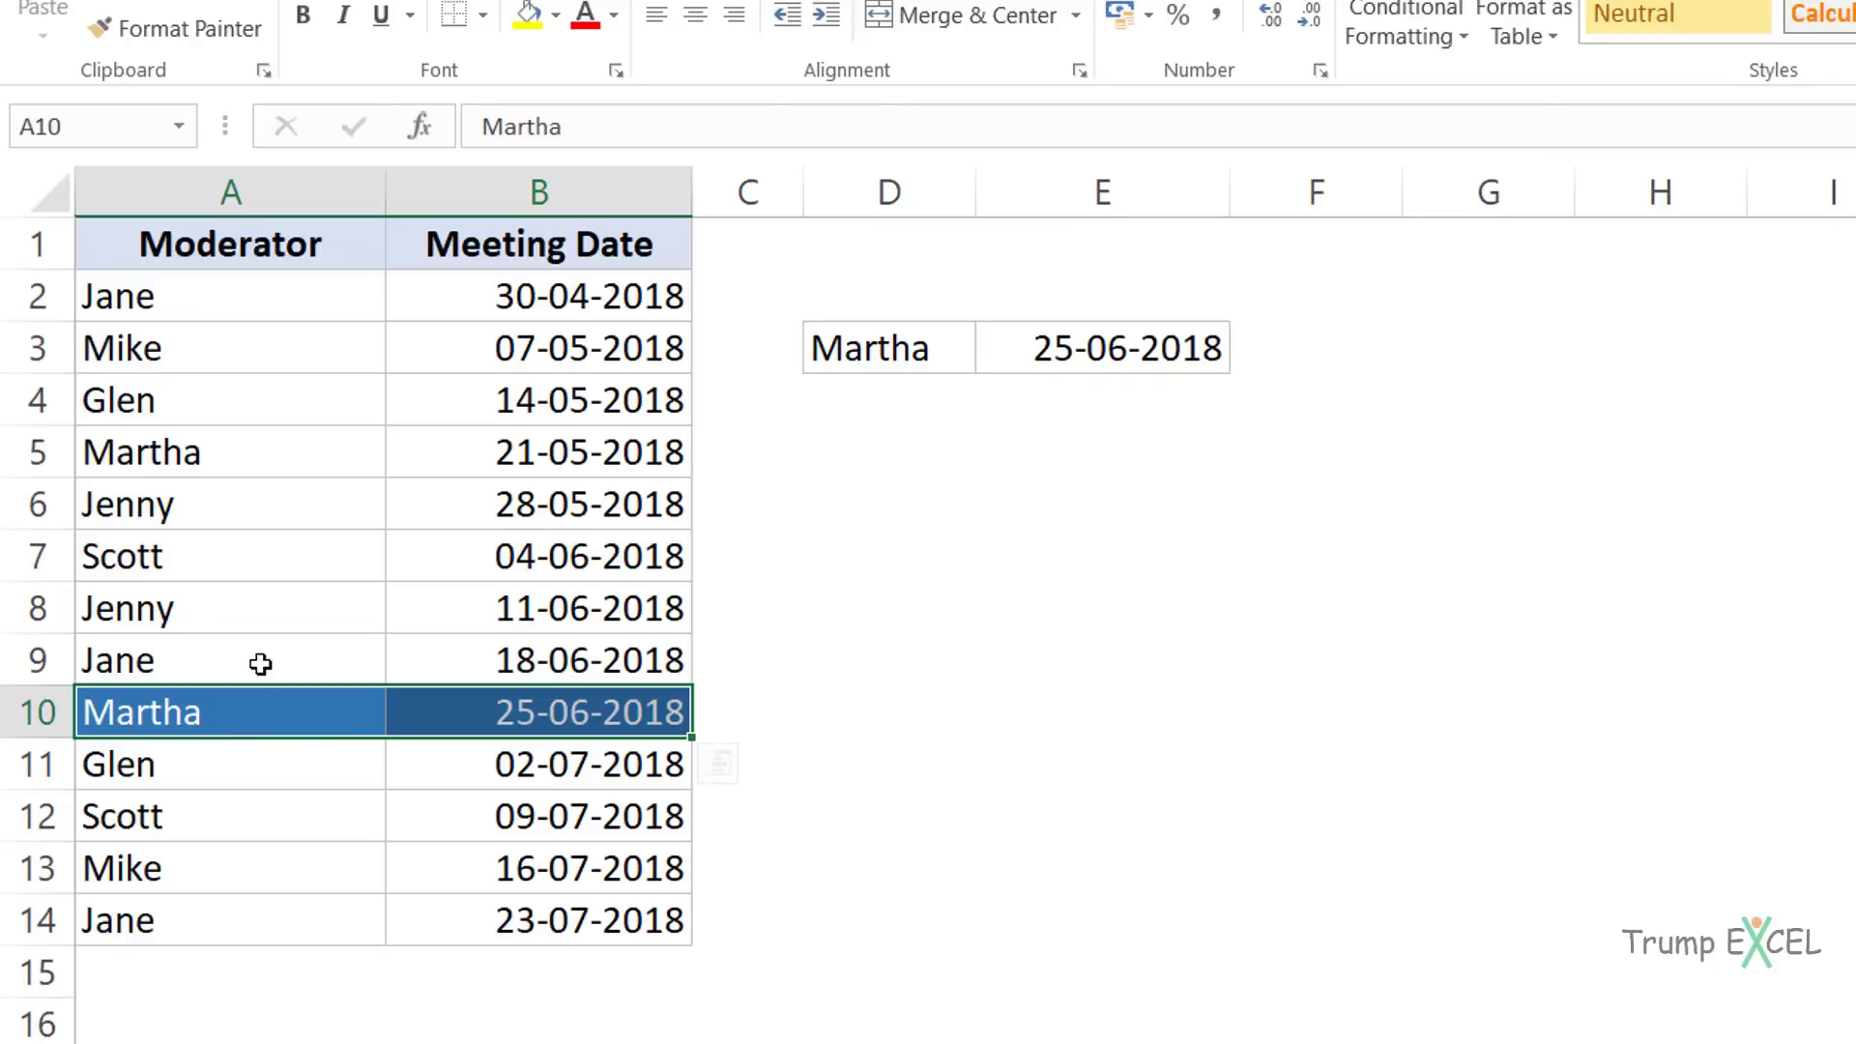
- Switch the D3 moderator to Mike so E3 shows 16-07-2018
{"action": "left_click", "coordinate": [902, 351]}
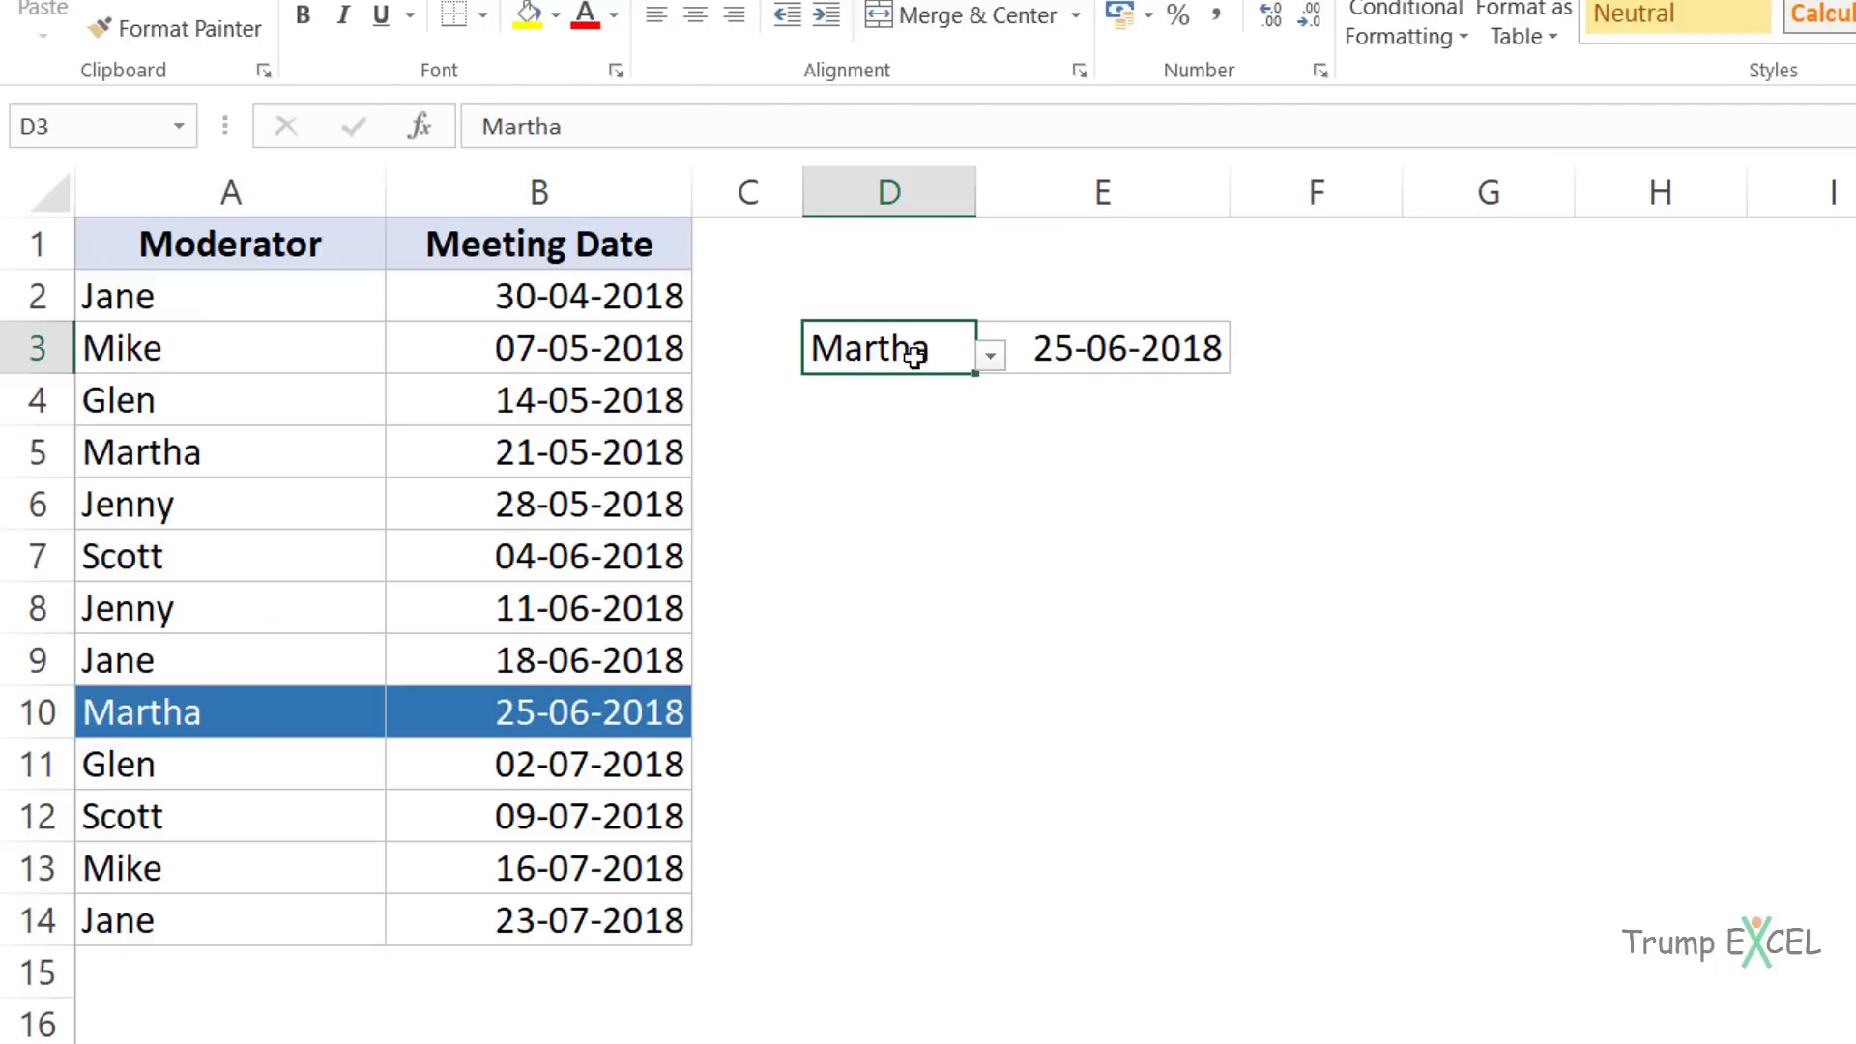
{"action": "left_click", "coordinate": [990, 356]}
{"action": "left_click", "coordinate": [947, 427]}
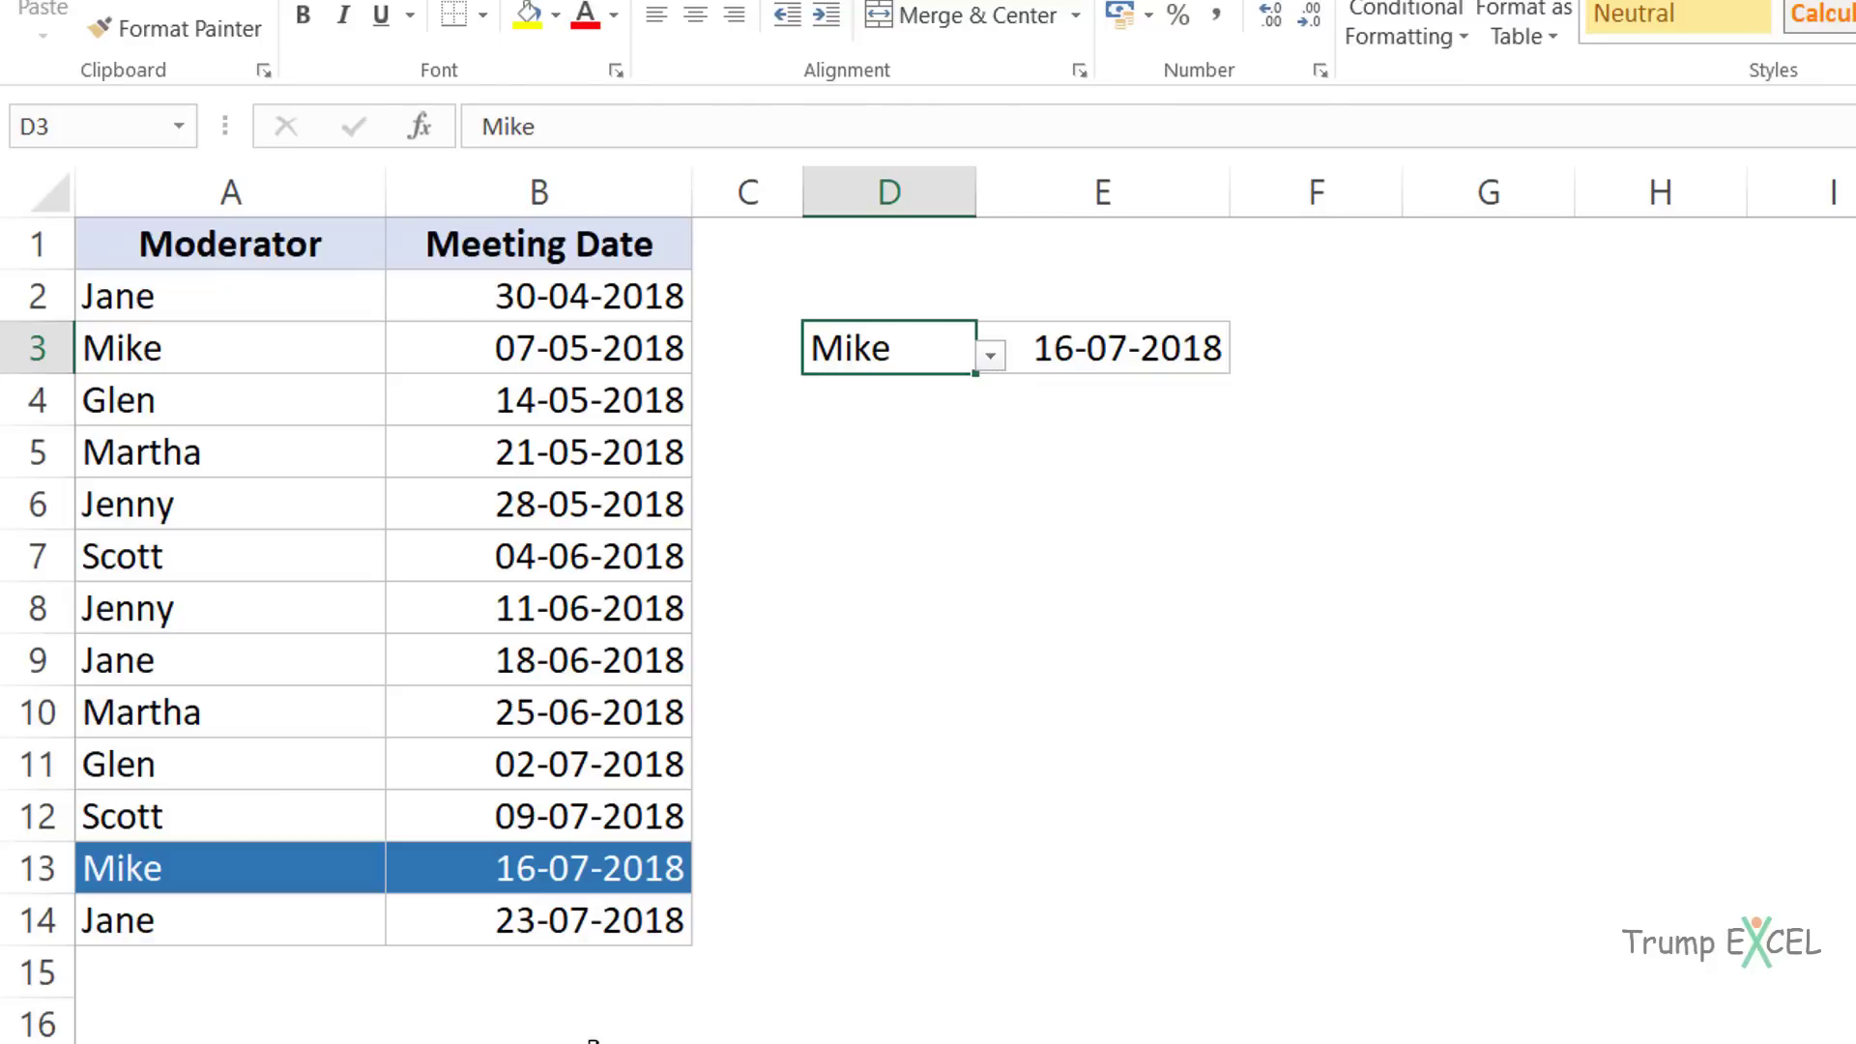
- In Book1, copy the moderator names in A2:A14
{"action": "mouse_move", "coordinate": [817, 981]}
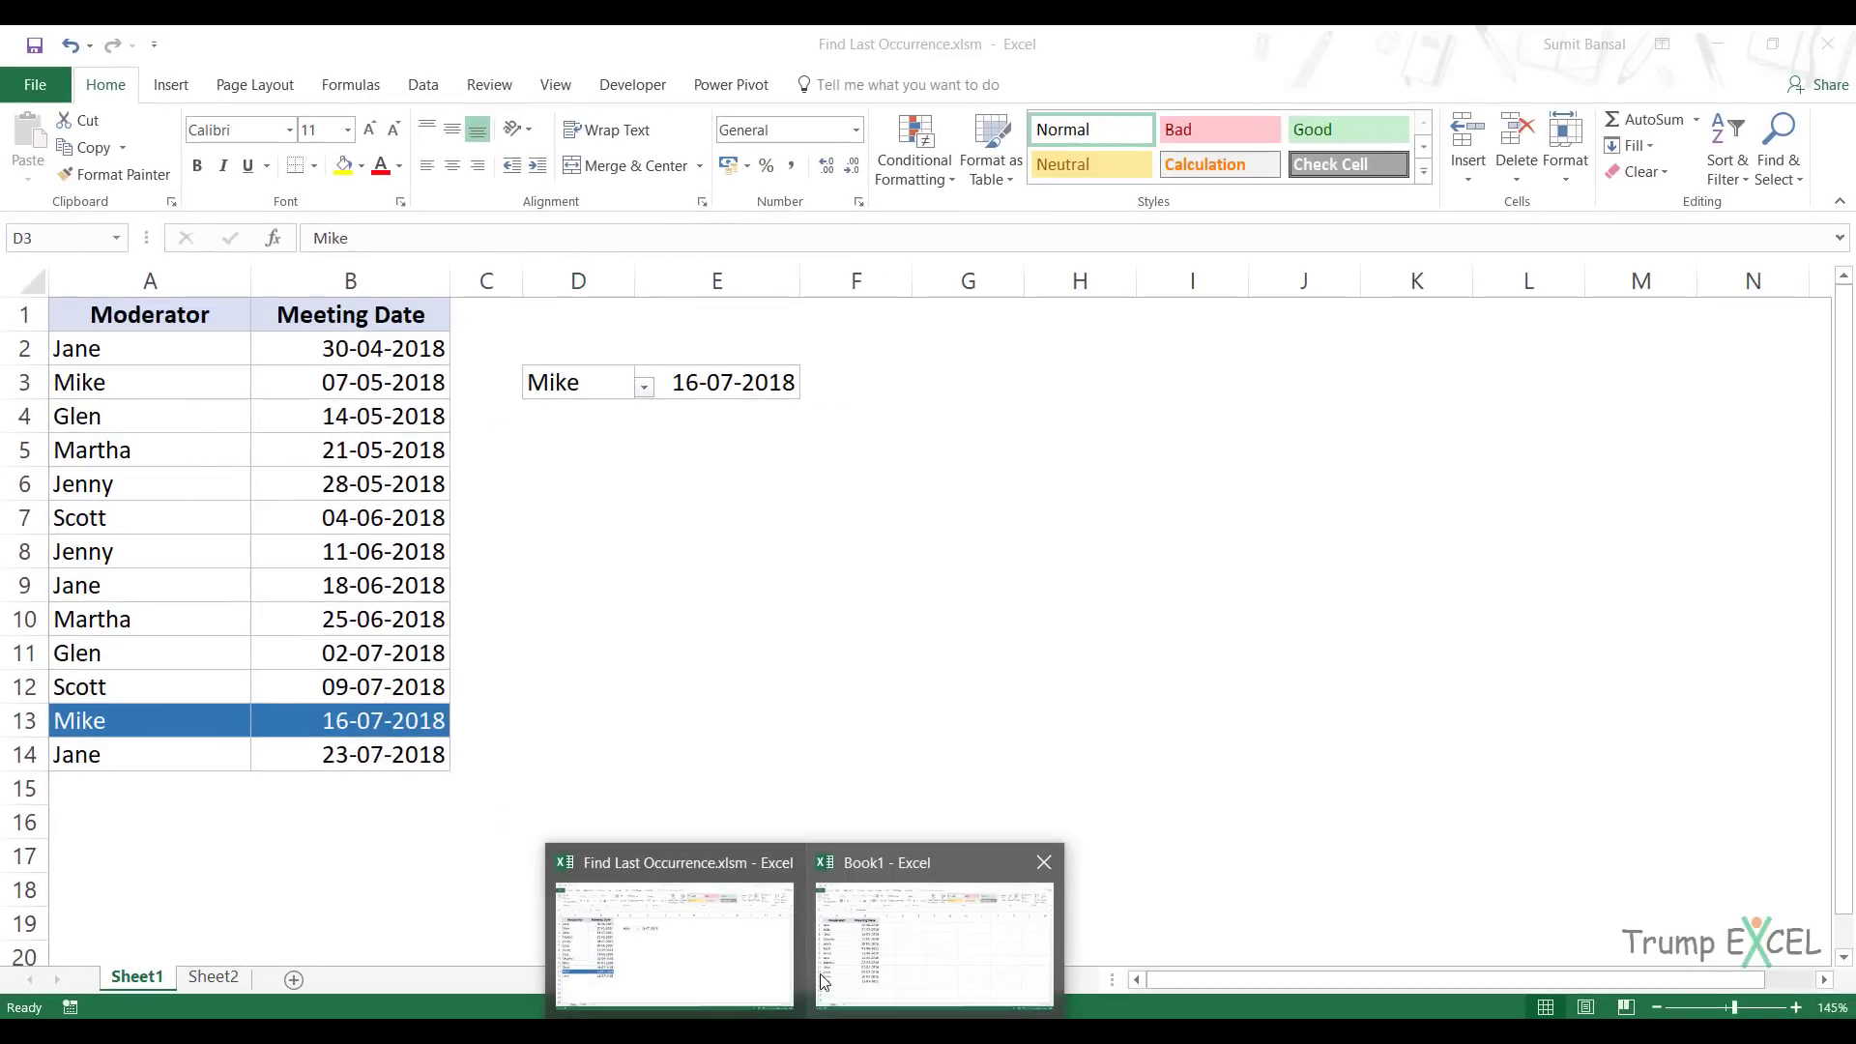
{"action": "left_click", "coordinate": [858, 952]}
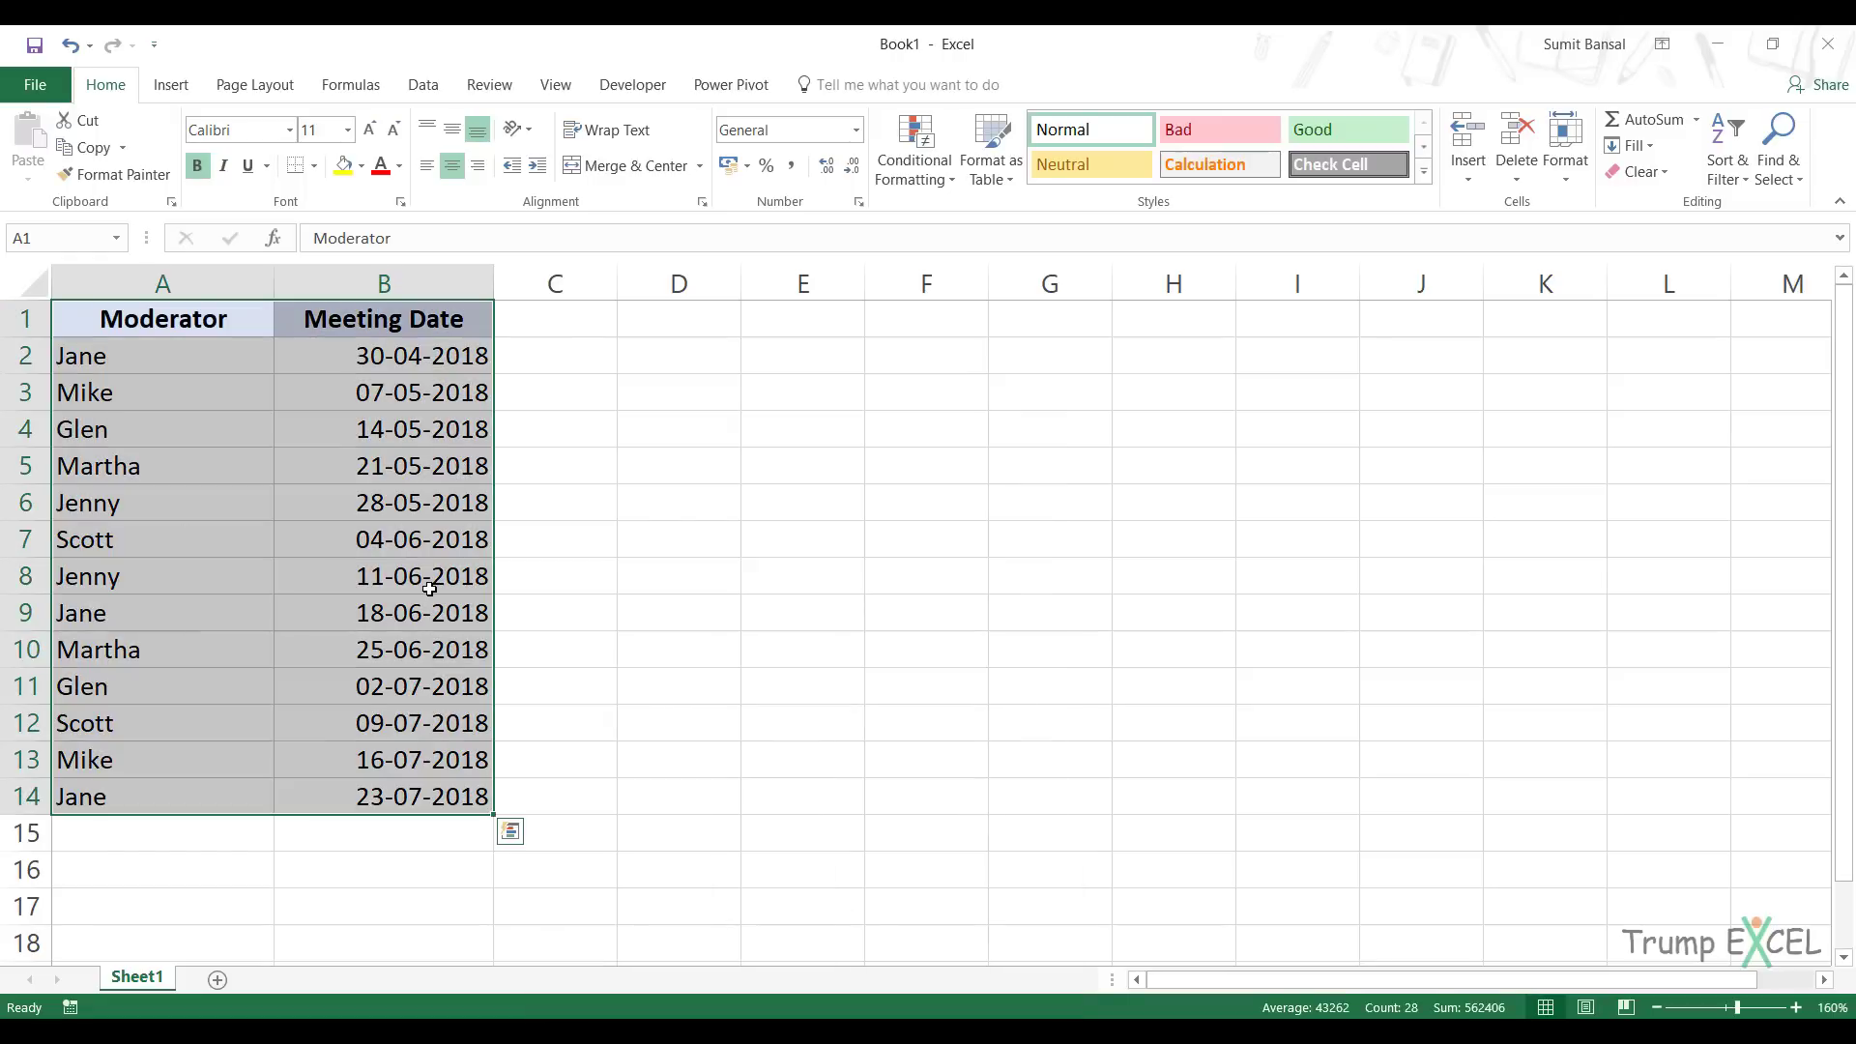
{"action": "left_click_drag", "start_coordinate": [191, 356], "coordinate": [152, 777]}
{"action": "key", "text": "ctrl+c"}
- Add a new Sheet2 and paste the 13 names into A1:A13
{"action": "left_click", "coordinate": [276, 979]}
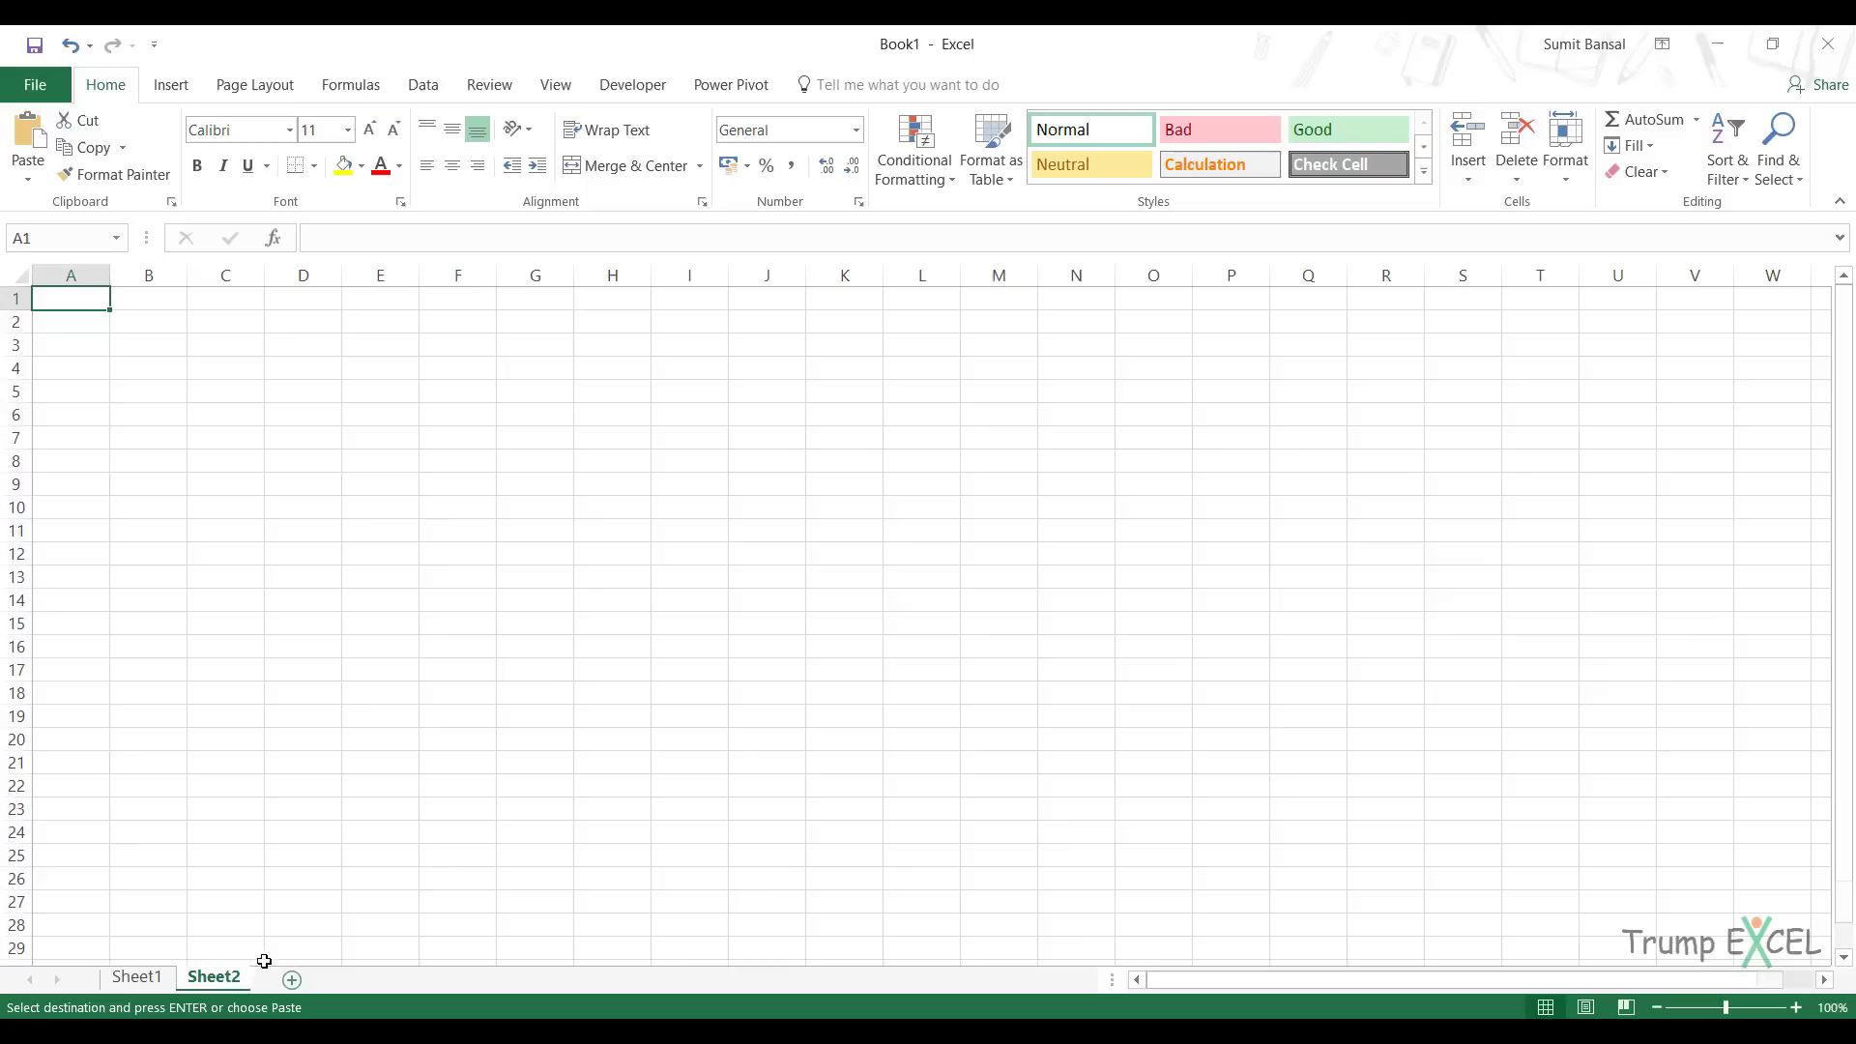
{"action": "key", "text": "ctrl+v"}
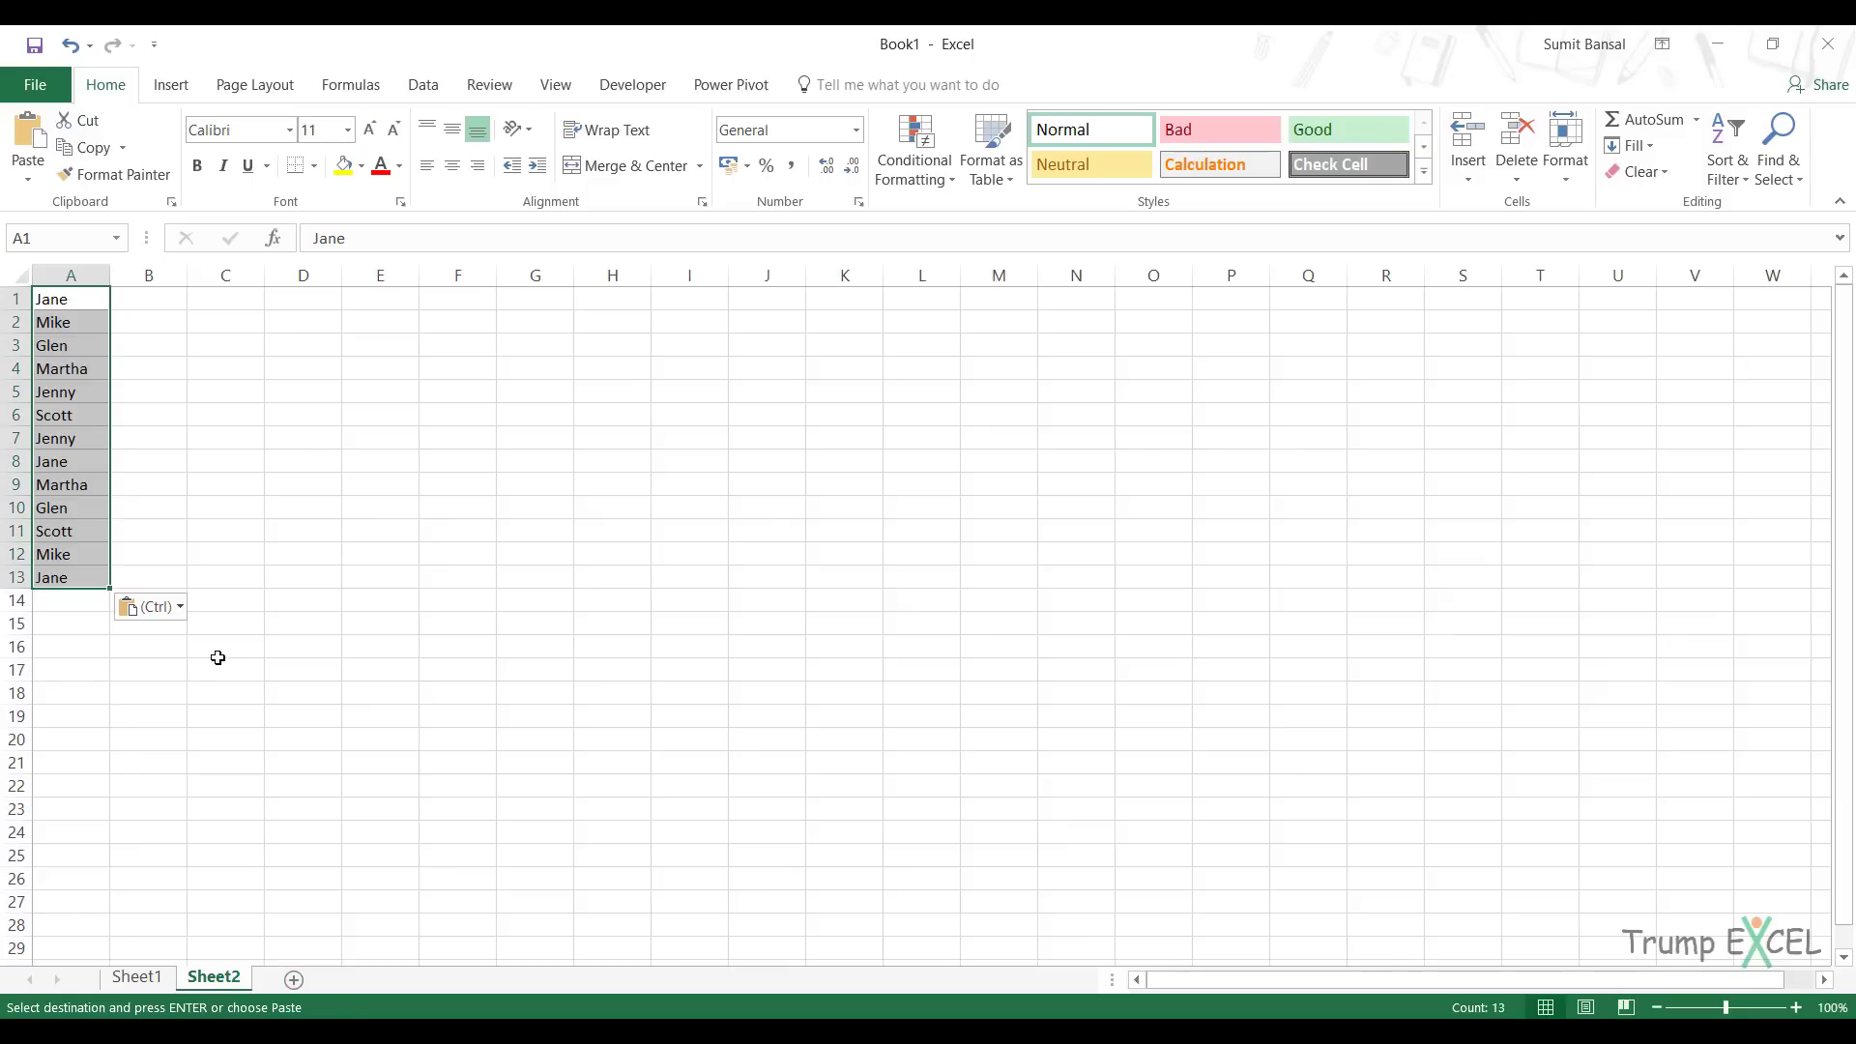
{"action": "left_click", "coordinate": [136, 977]}
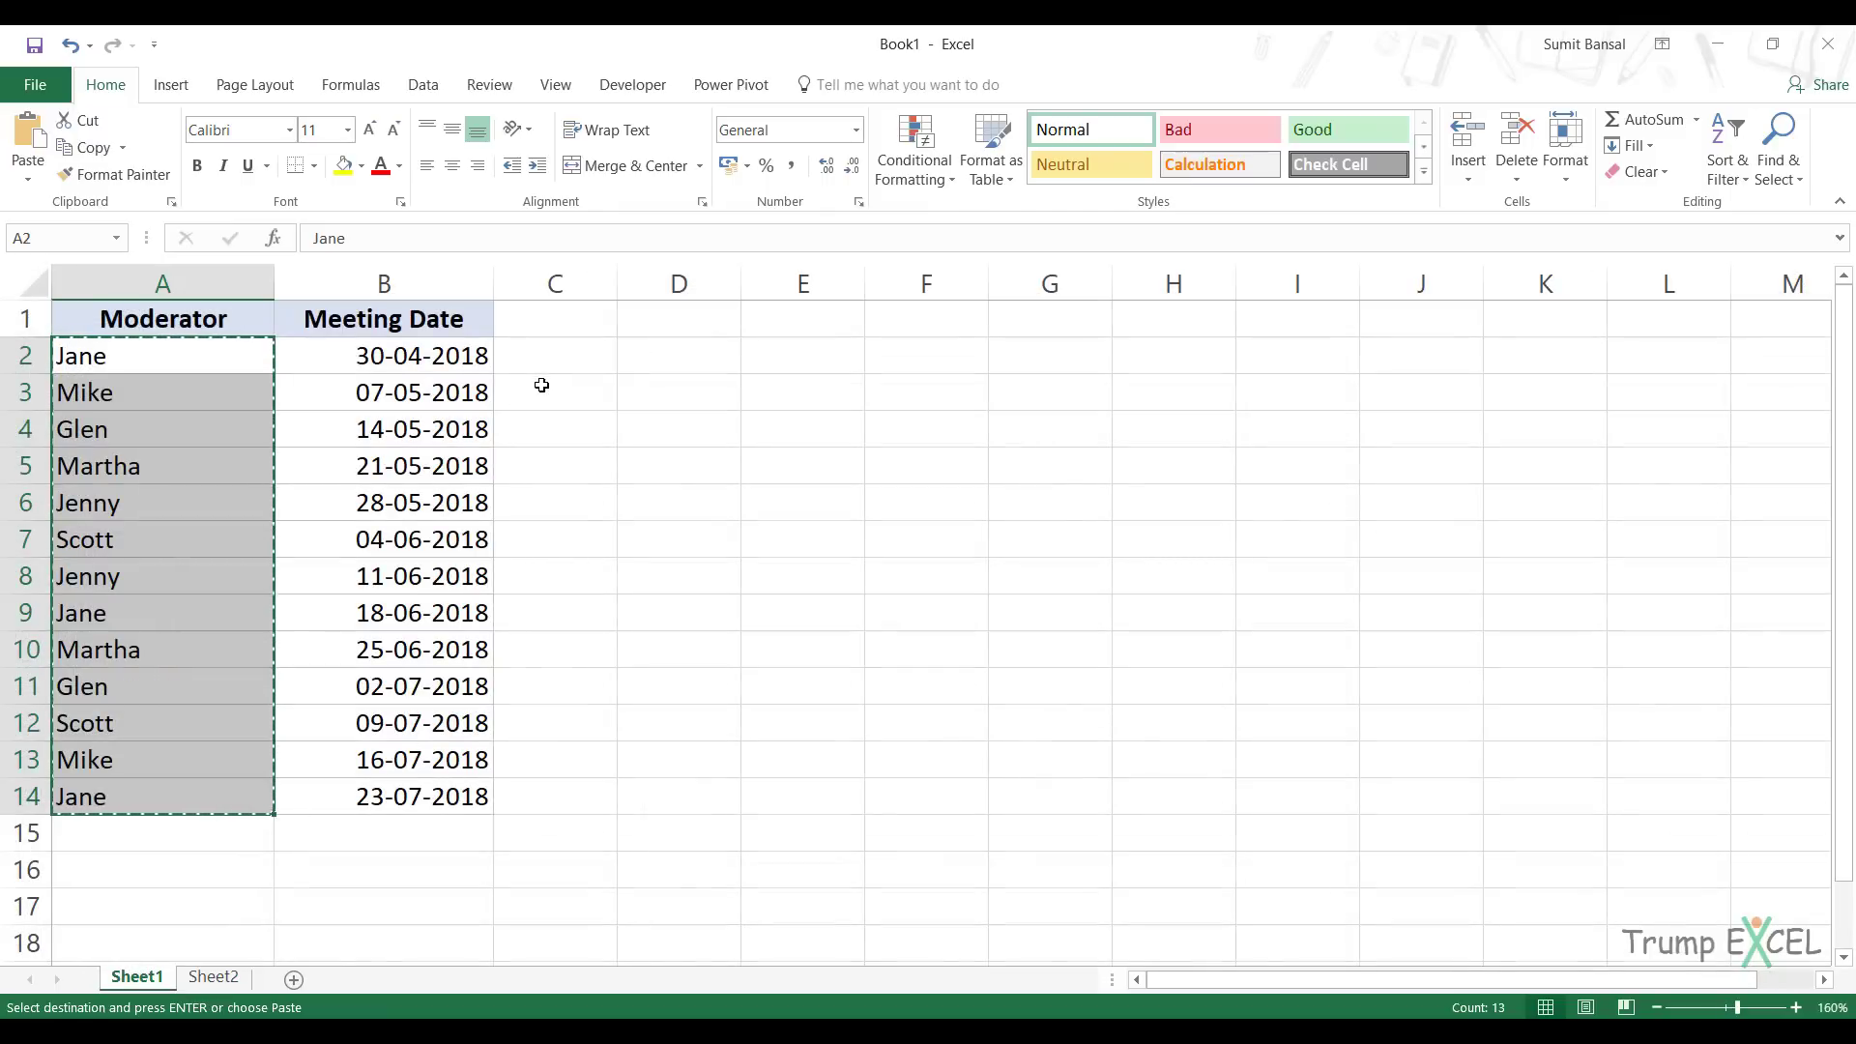
{"action": "left_click", "coordinate": [649, 393]}
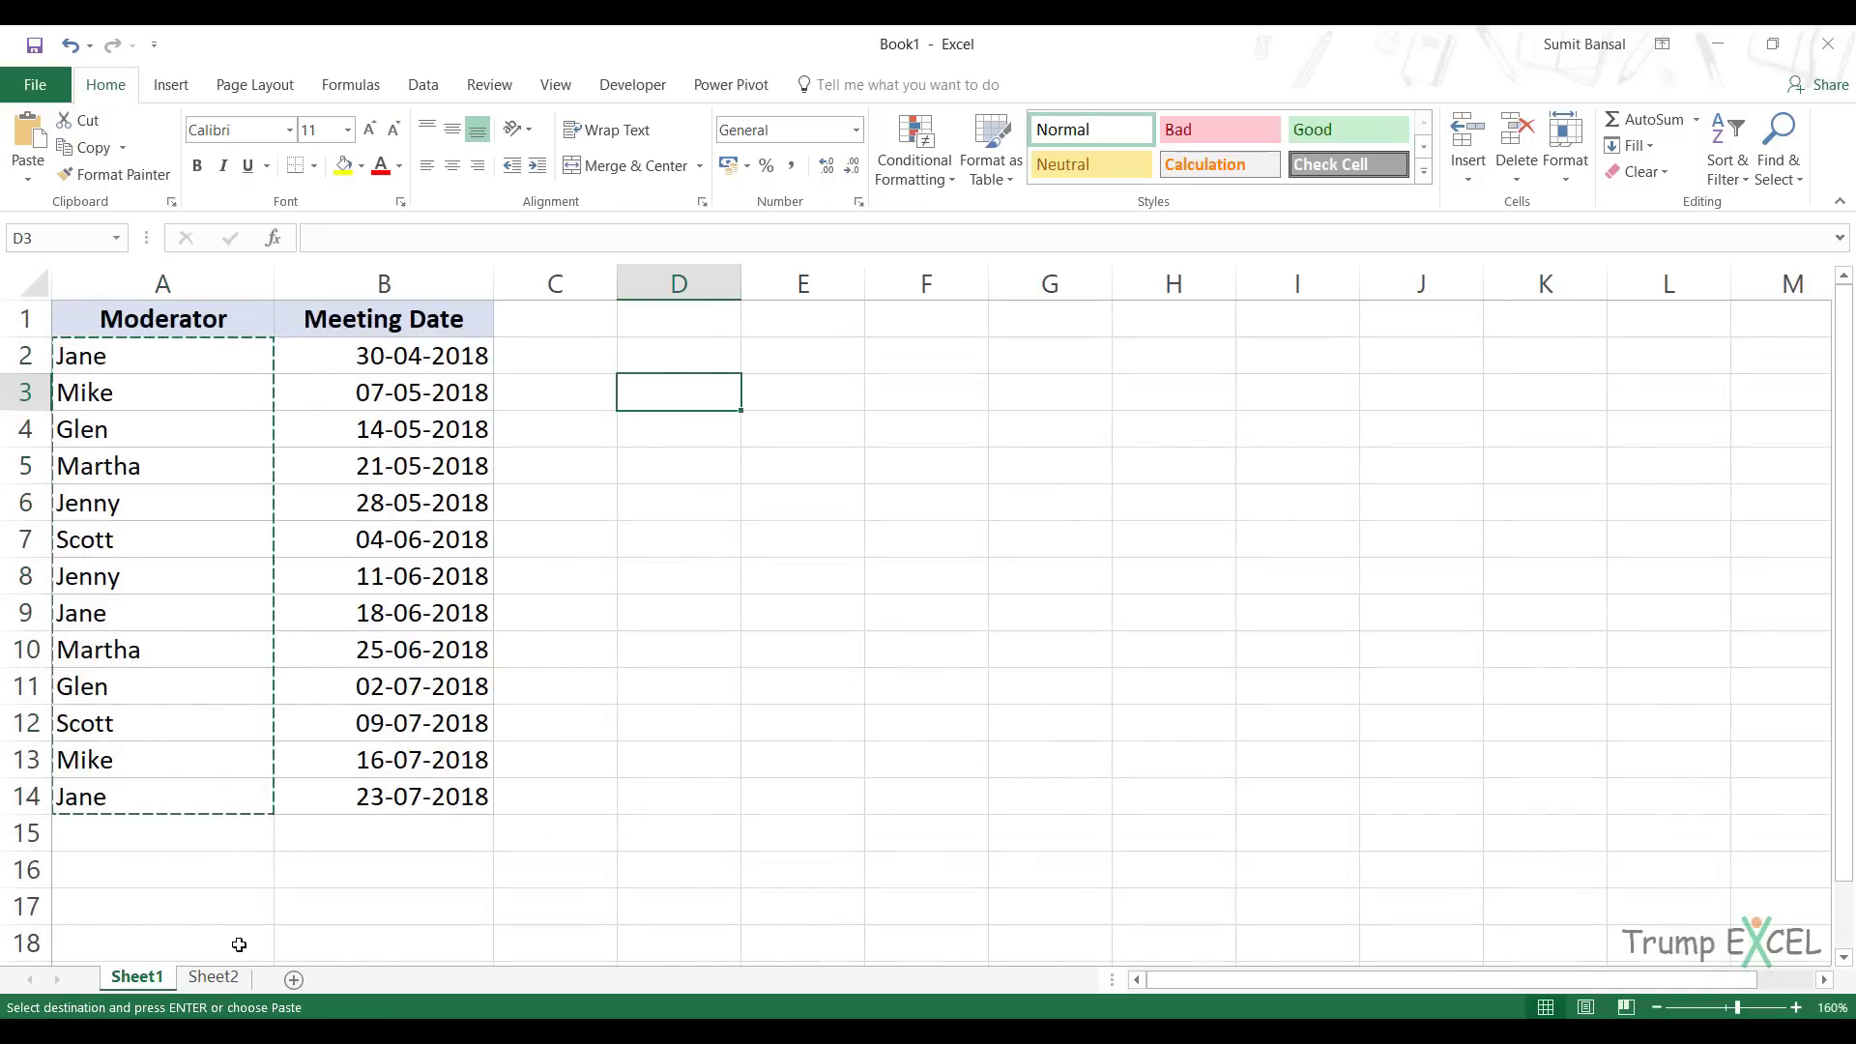
{"action": "left_click", "coordinate": [213, 977]}
{"action": "key", "text": "ctrl+v"}
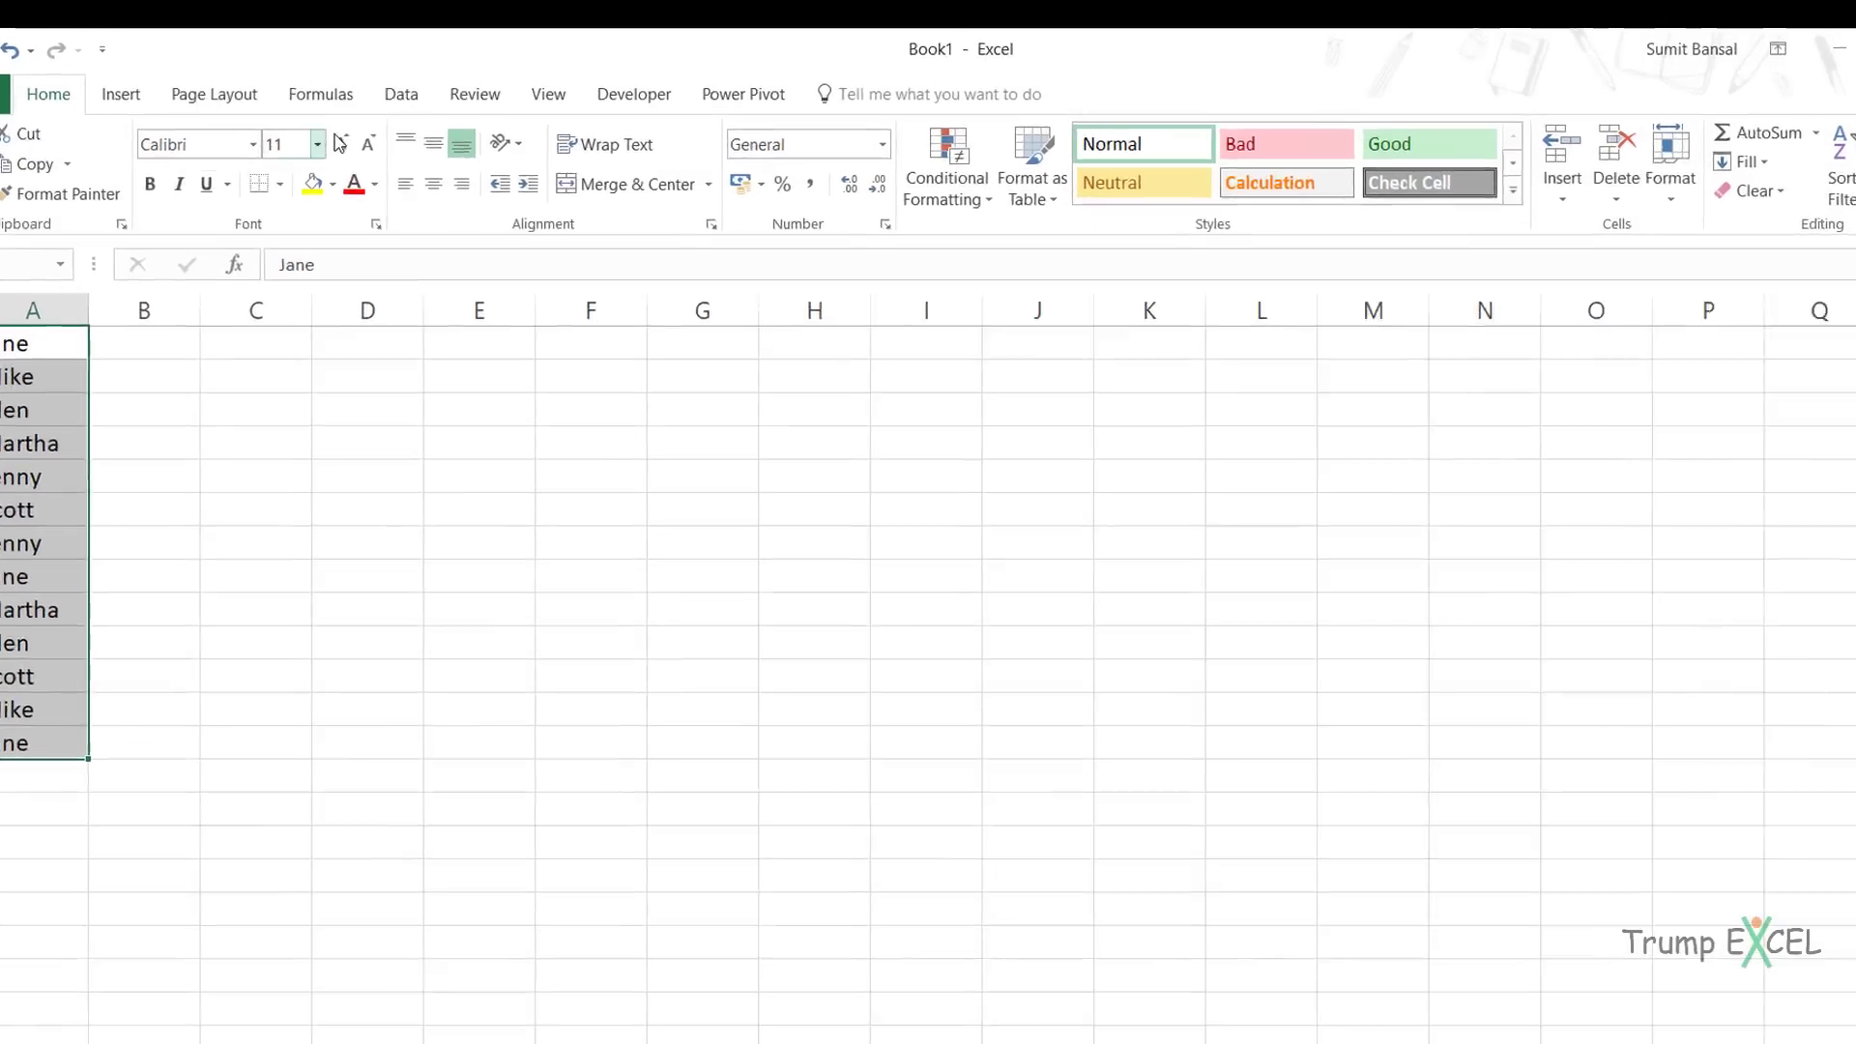
{"action": "left_click", "coordinate": [290, 147]}
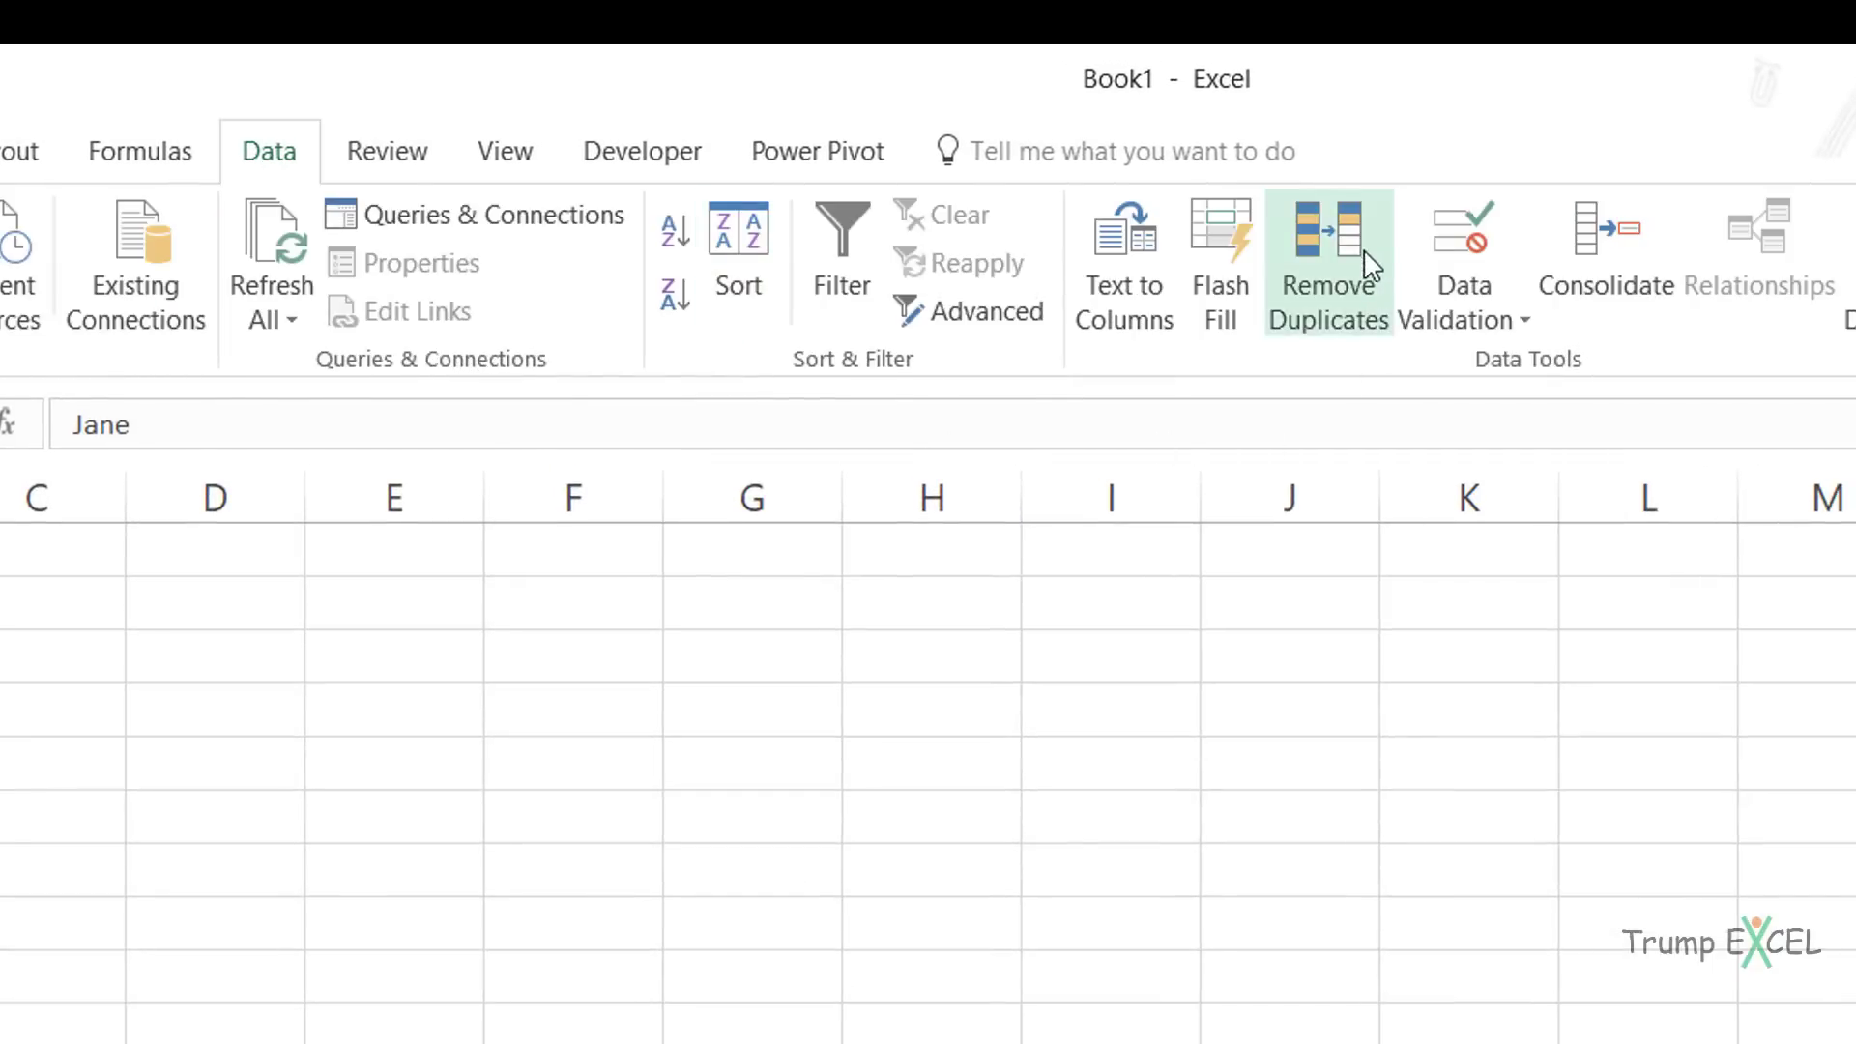
- Remove duplicates from Sheet2 column A, removing 7 duplicates and leaving six names, then return to Sheet1
{"action": "left_click", "coordinate": [1325, 222]}
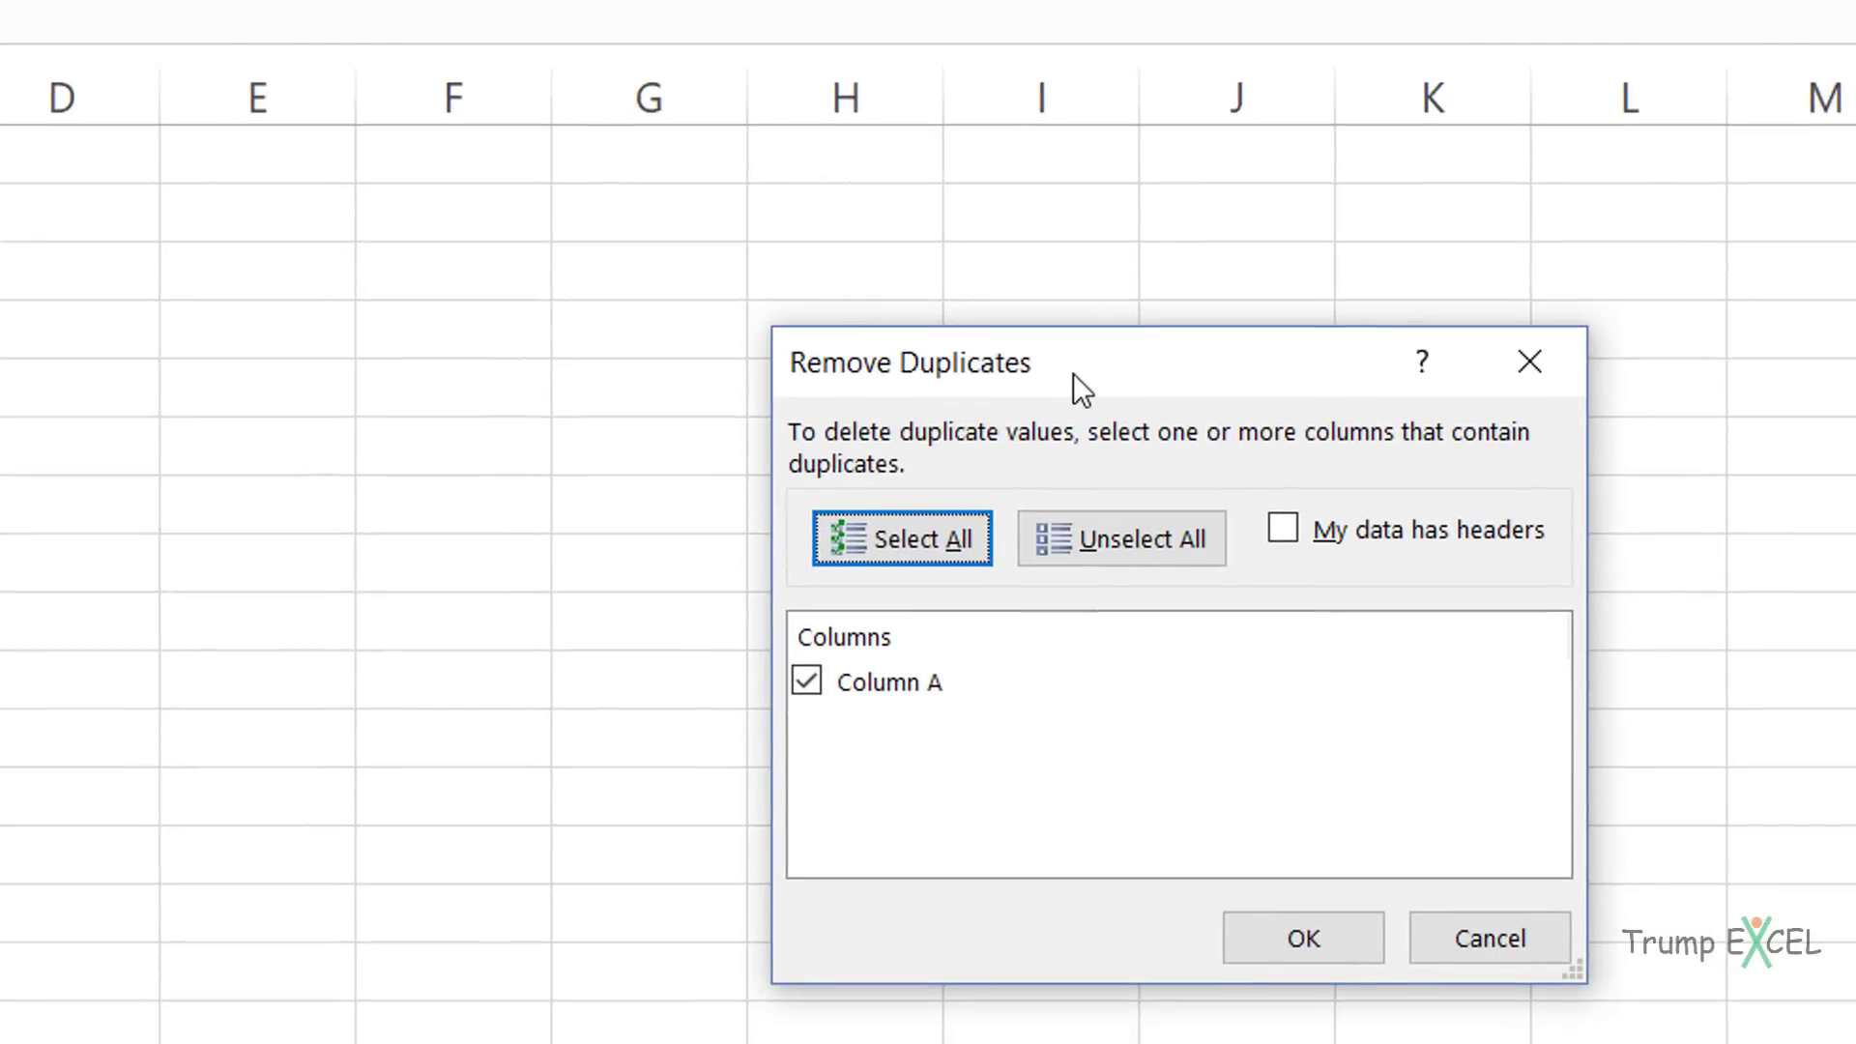
{"action": "left_click_drag", "start_coordinate": [1073, 373], "coordinate": [456, 281]}
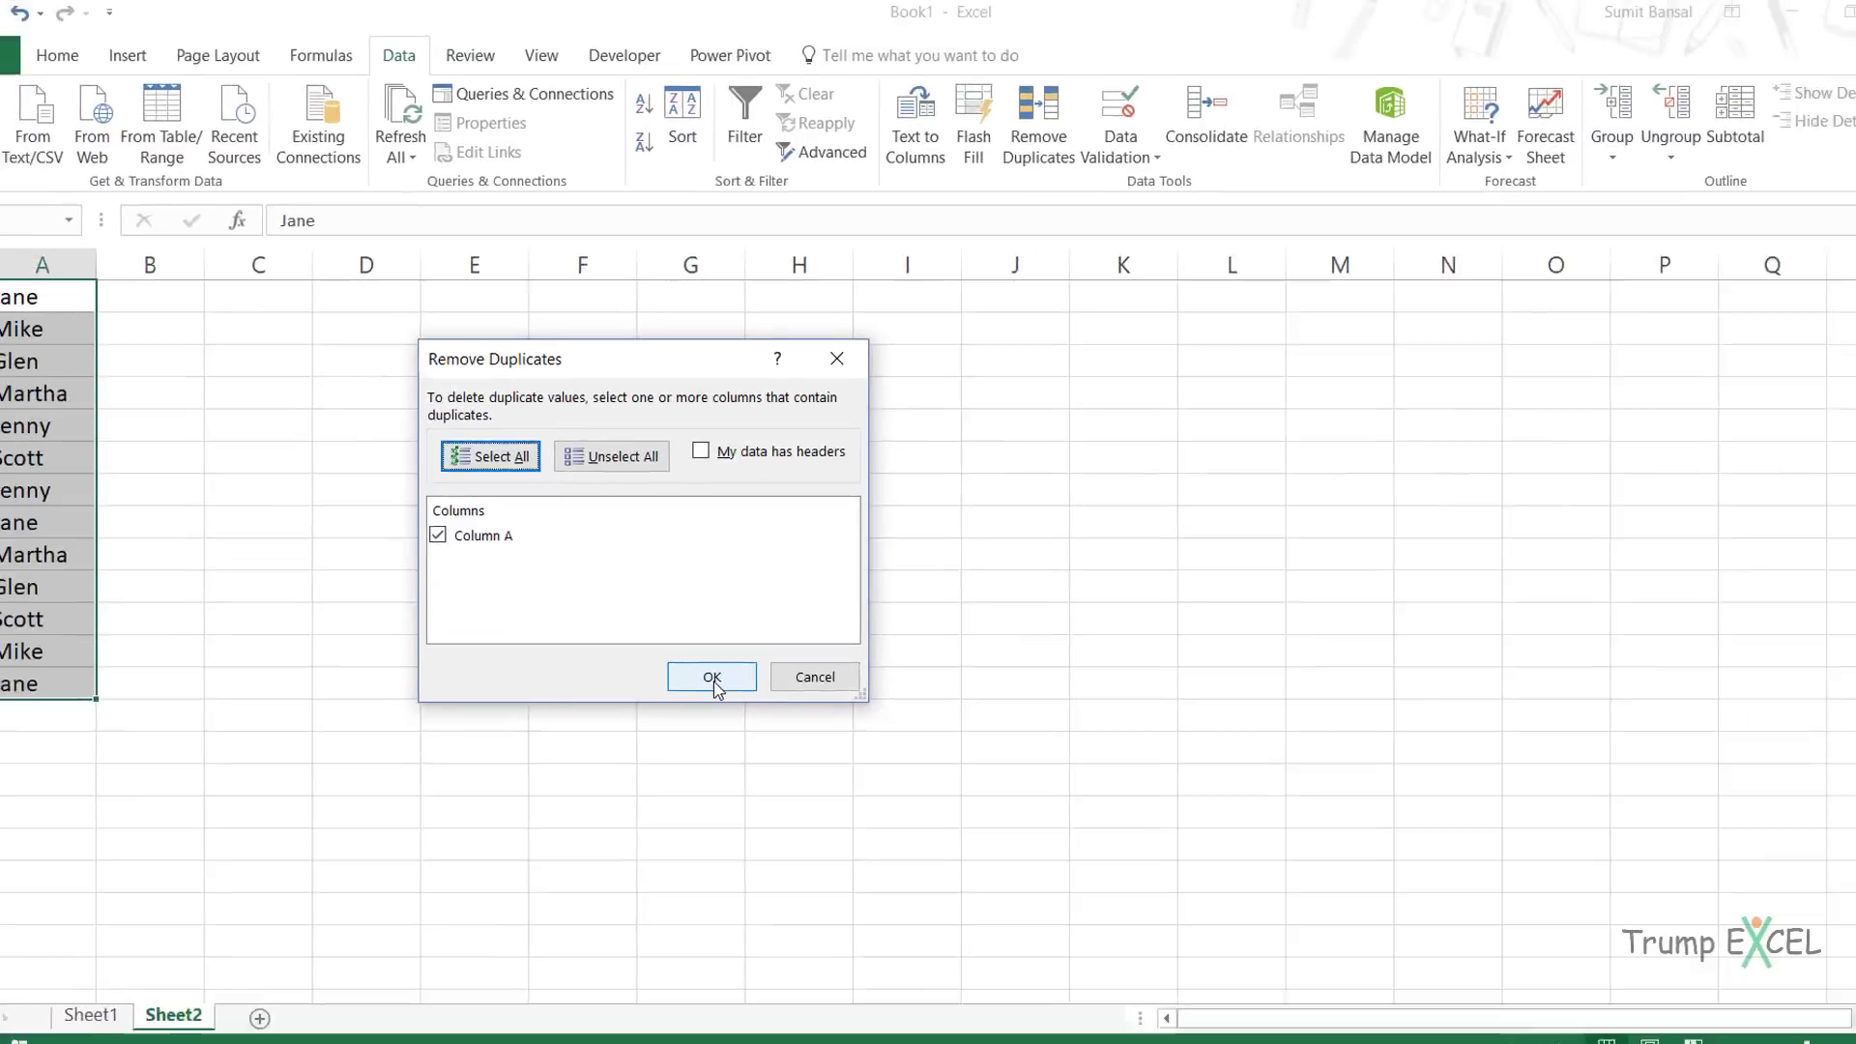
{"action": "left_click", "coordinate": [687, 844]}
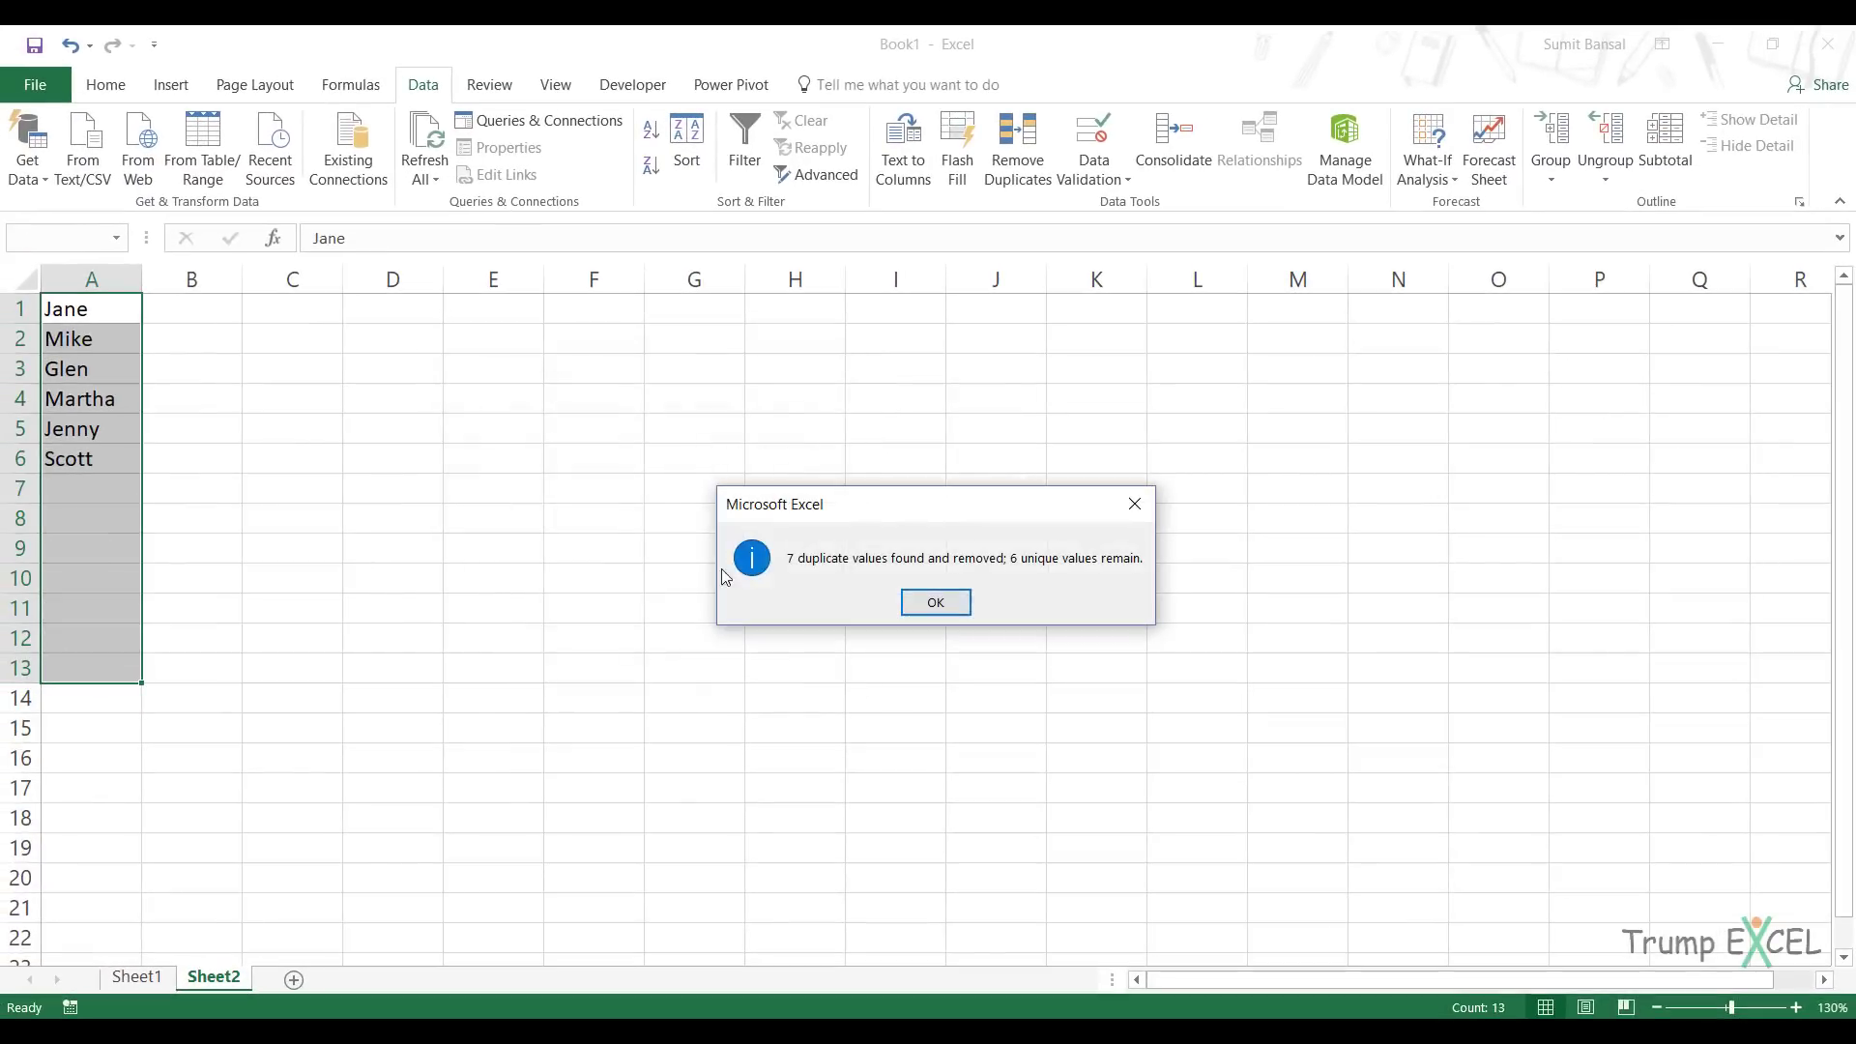
{"action": "left_click_drag", "start_coordinate": [827, 520], "coordinate": [385, 433]}
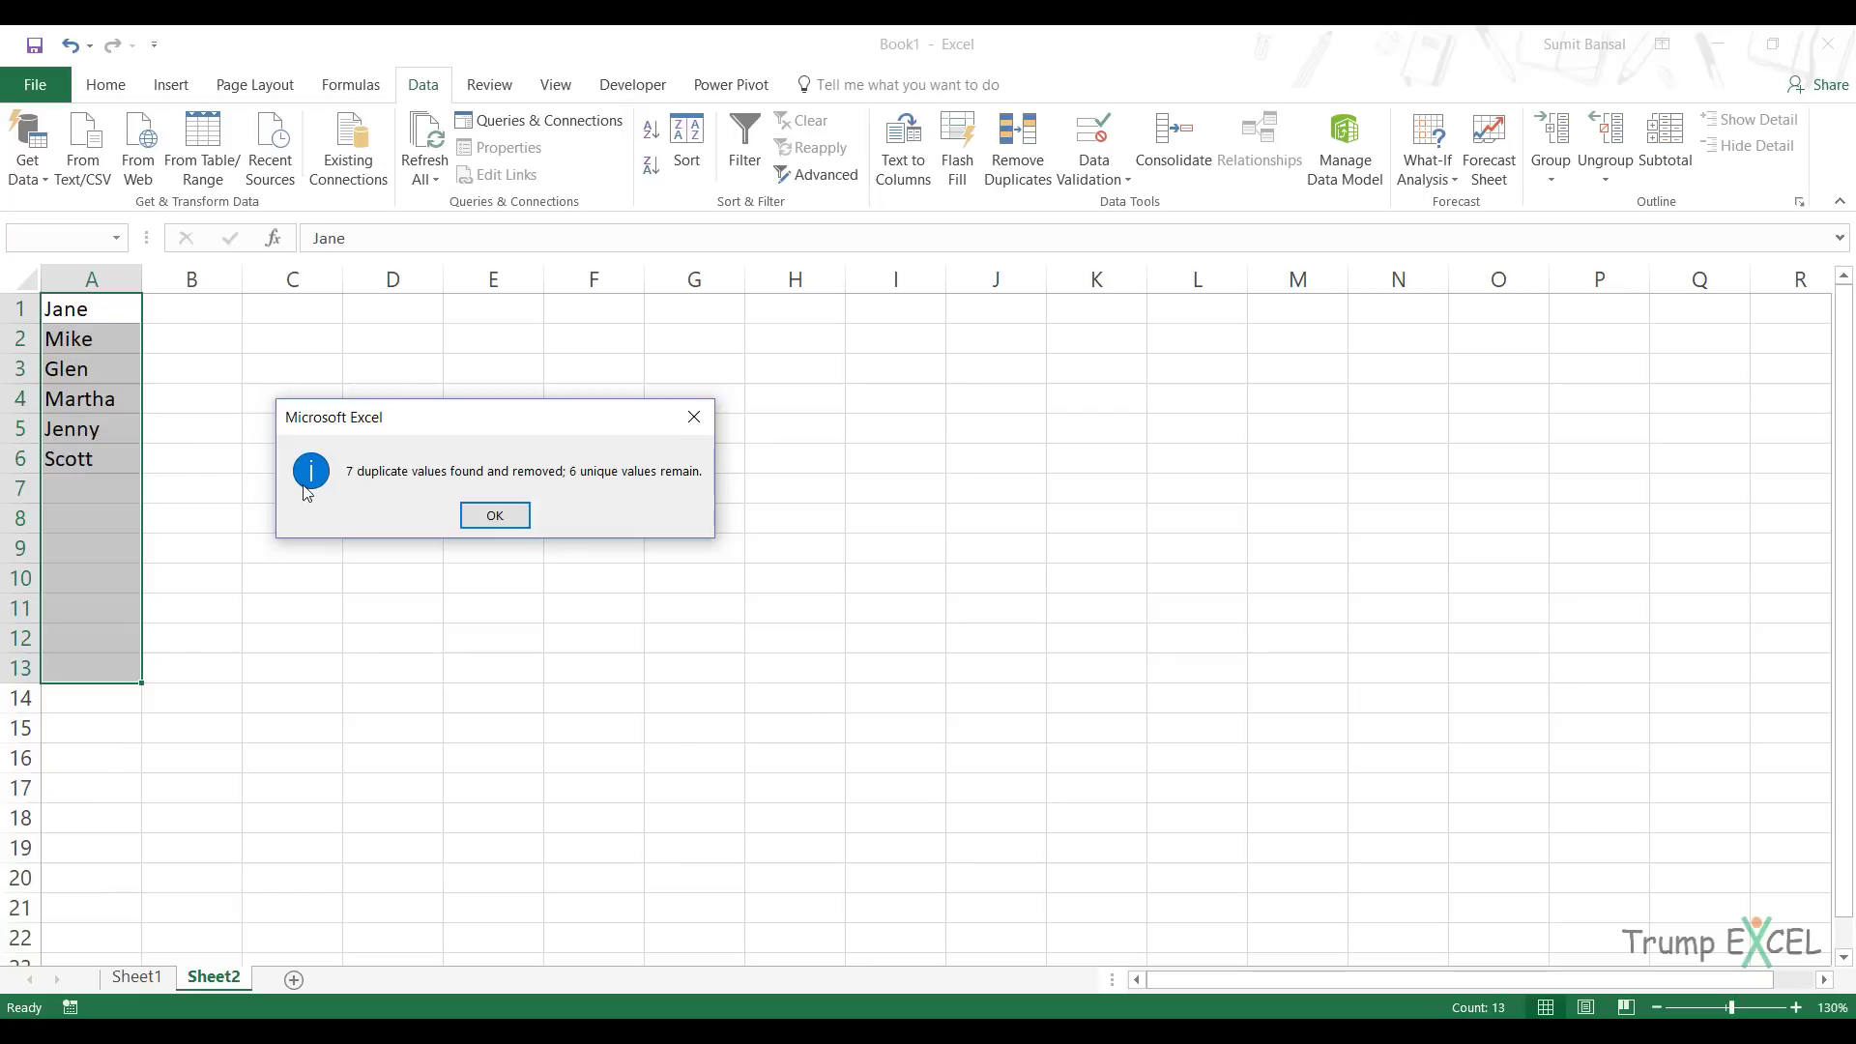
{"action": "left_click", "coordinate": [494, 516]}
{"action": "left_click", "coordinate": [136, 977]}
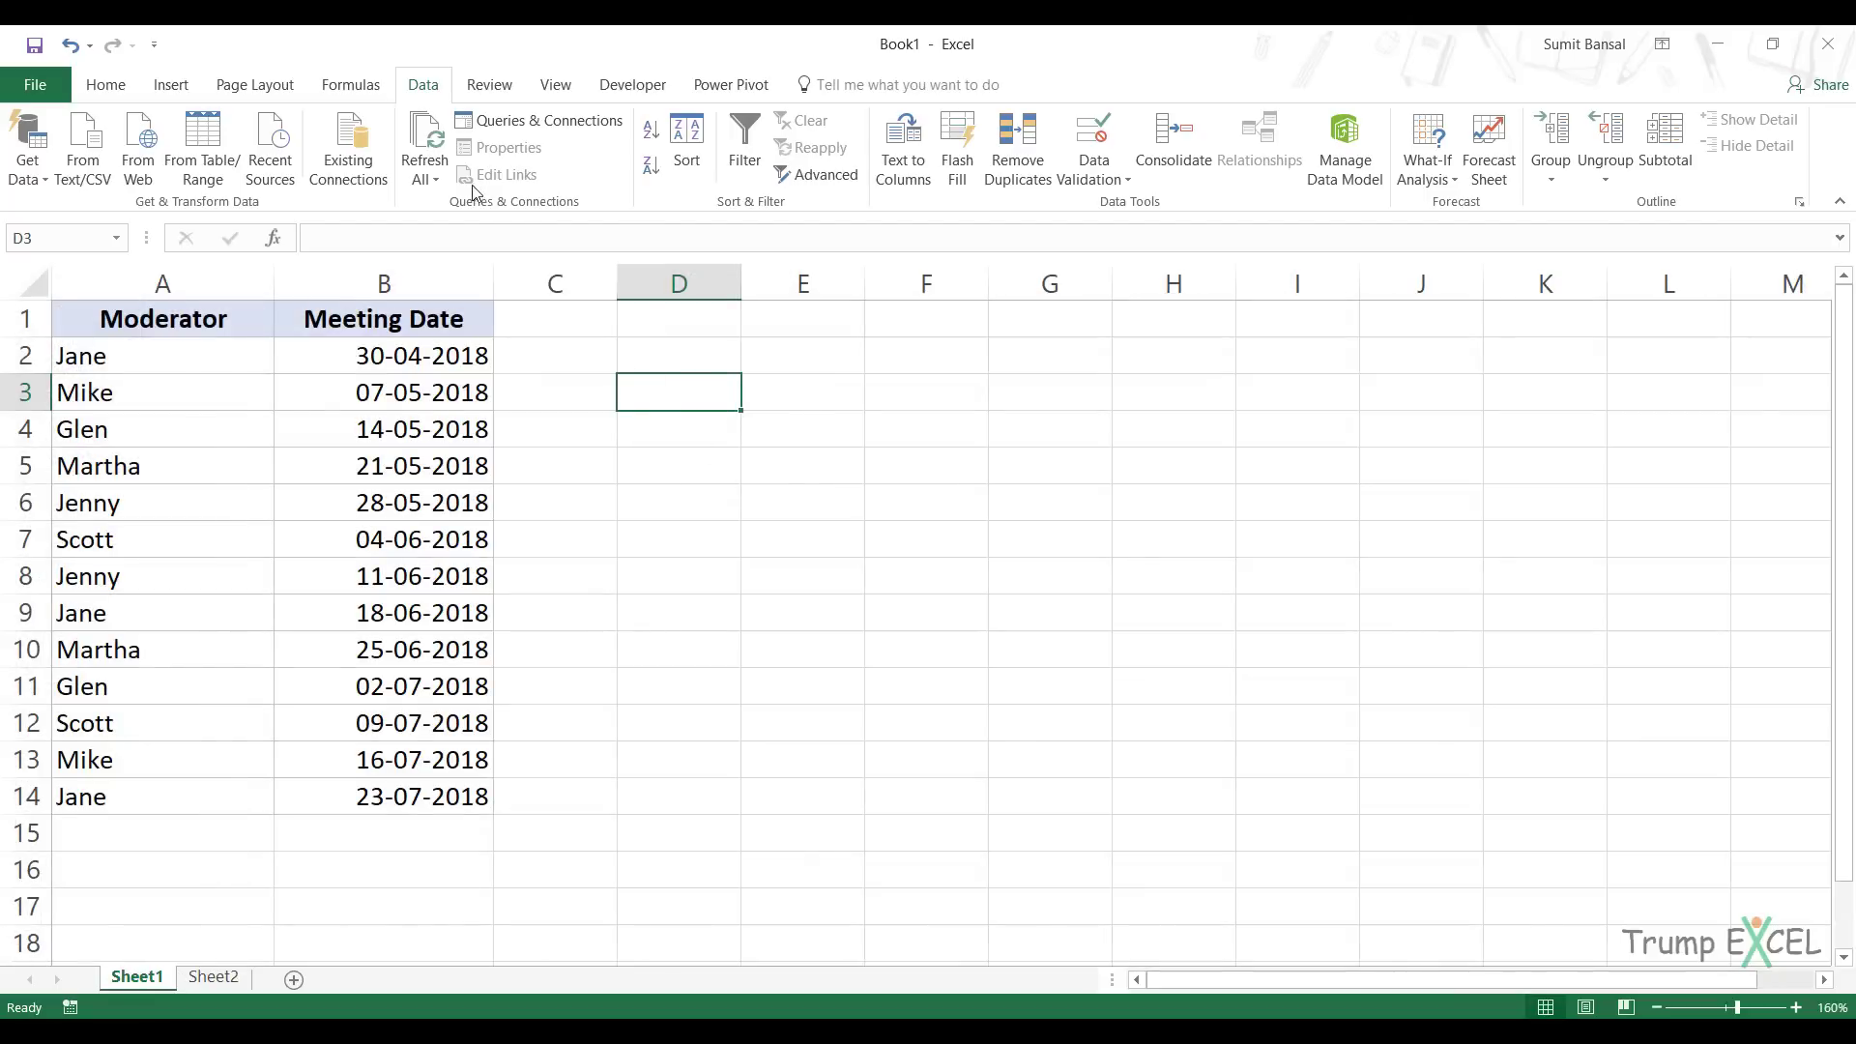
- Give D3 a List data validation sourced from =Sheet2!$A$1:$A$6
{"action": "left_click", "coordinate": [1097, 135]}
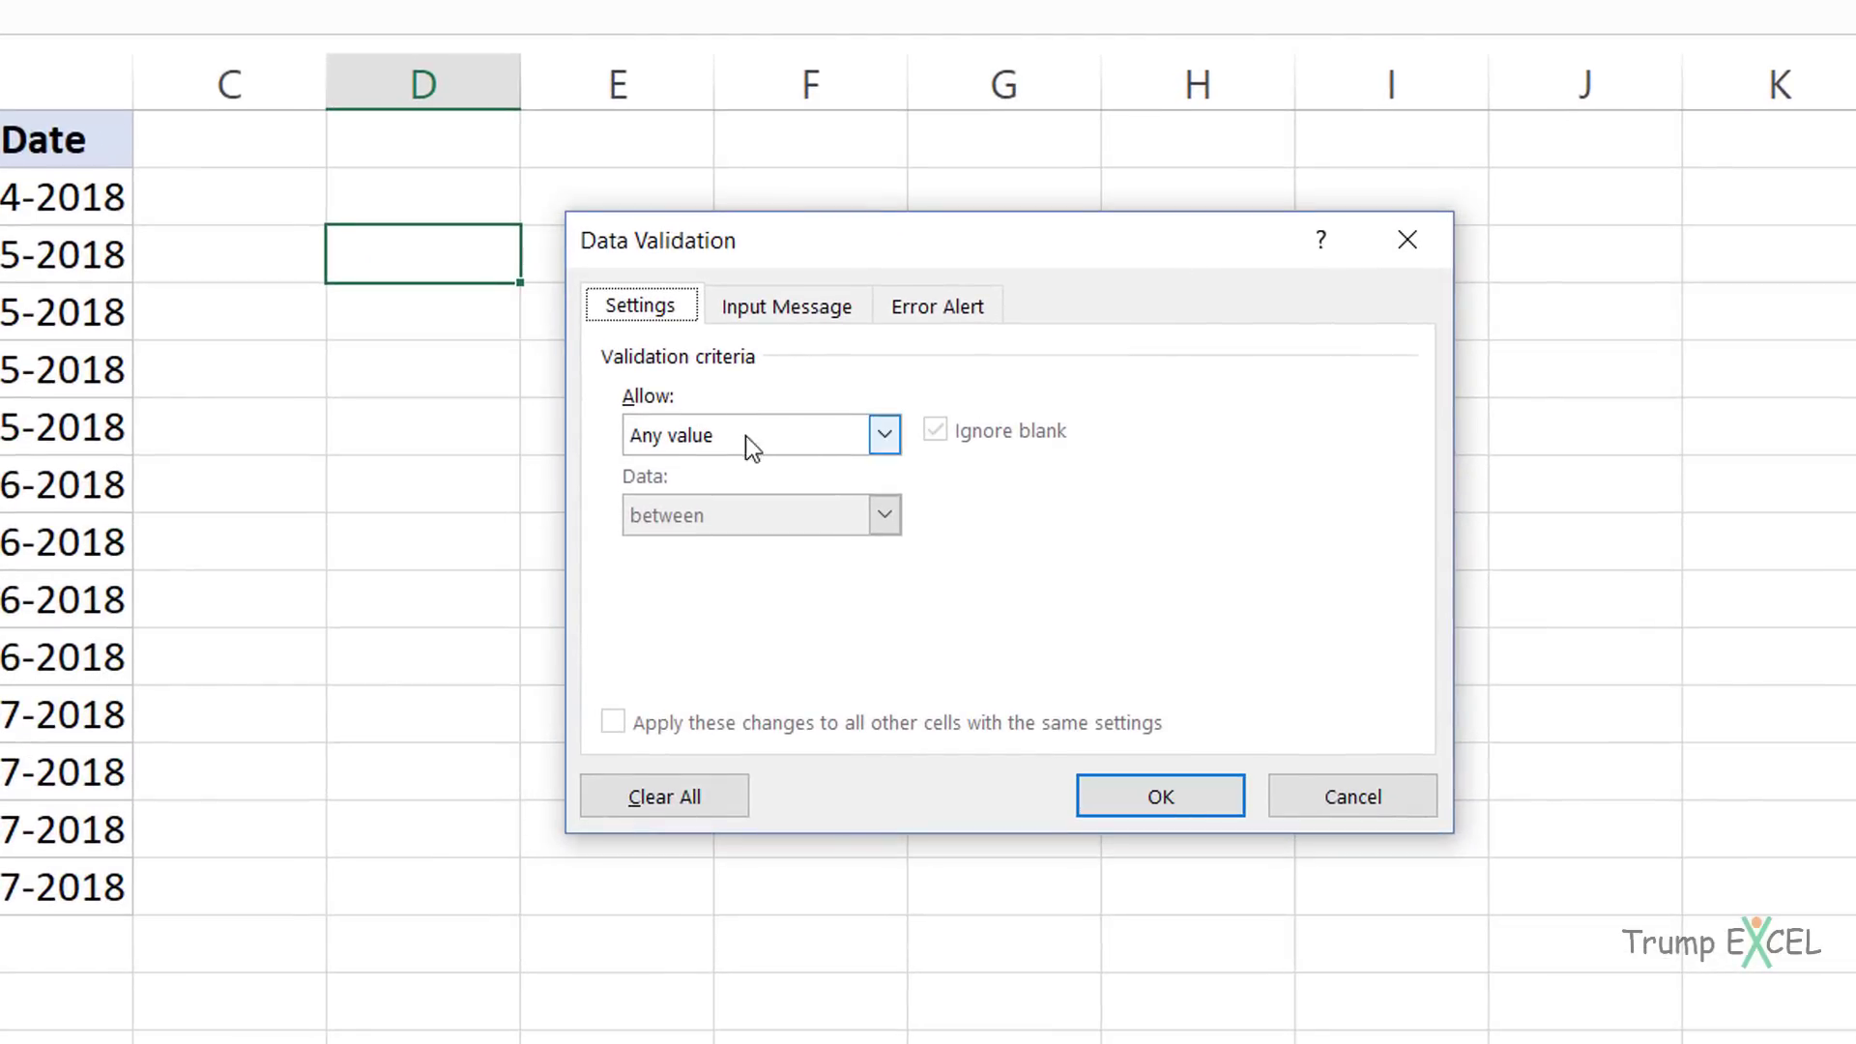
{"action": "left_click", "coordinate": [756, 449]}
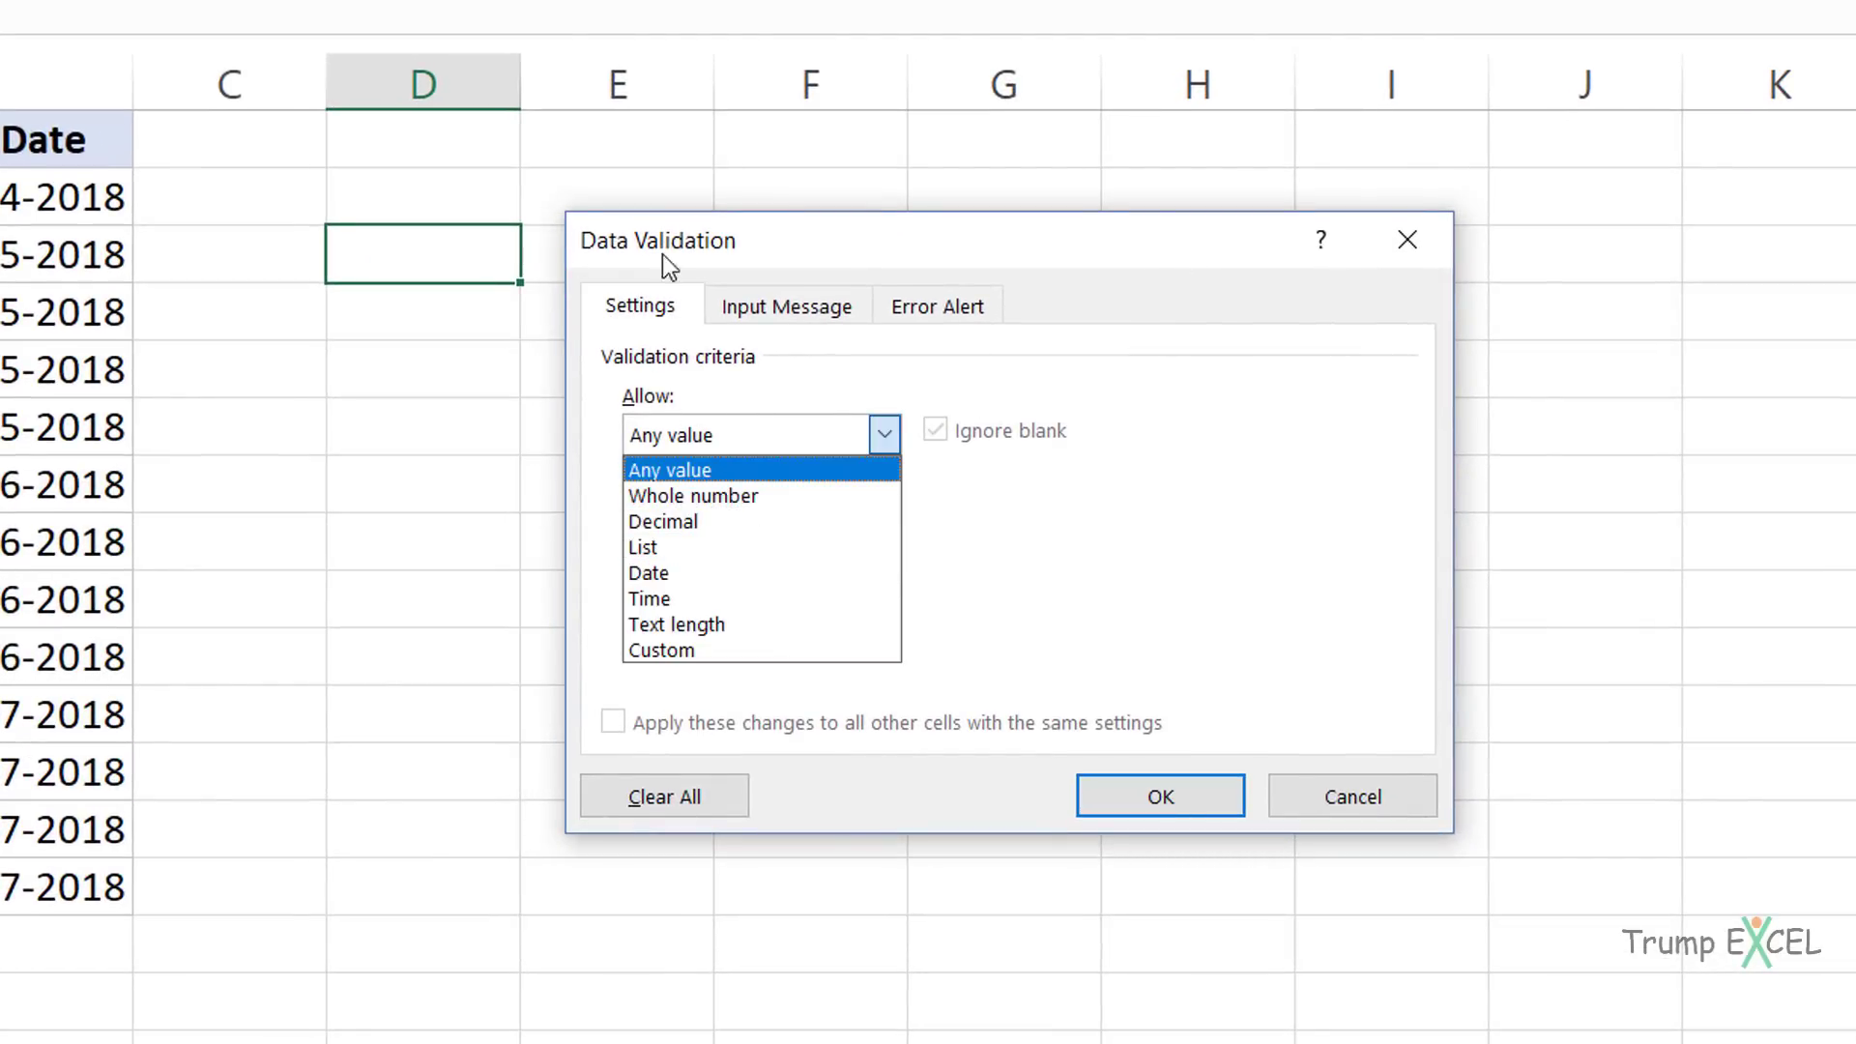
{"action": "left_click", "coordinate": [717, 549]}
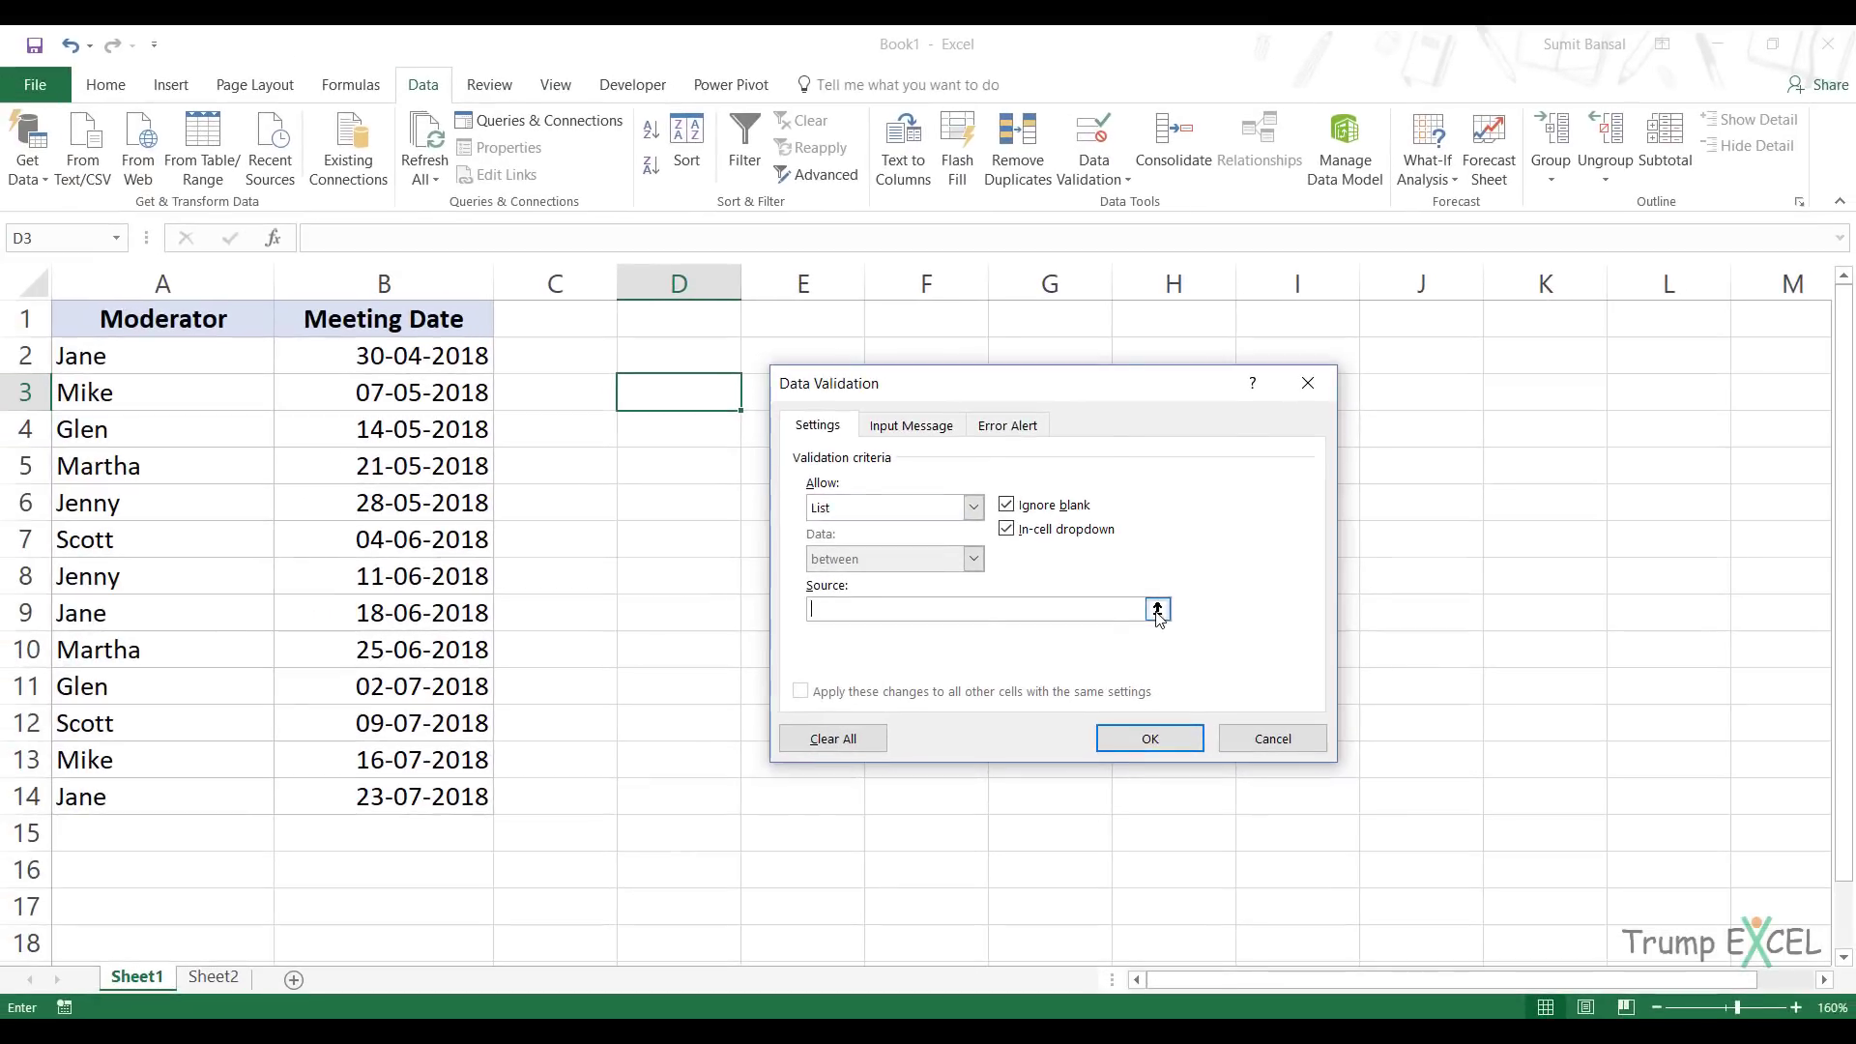
{"action": "left_click", "coordinate": [1171, 593]}
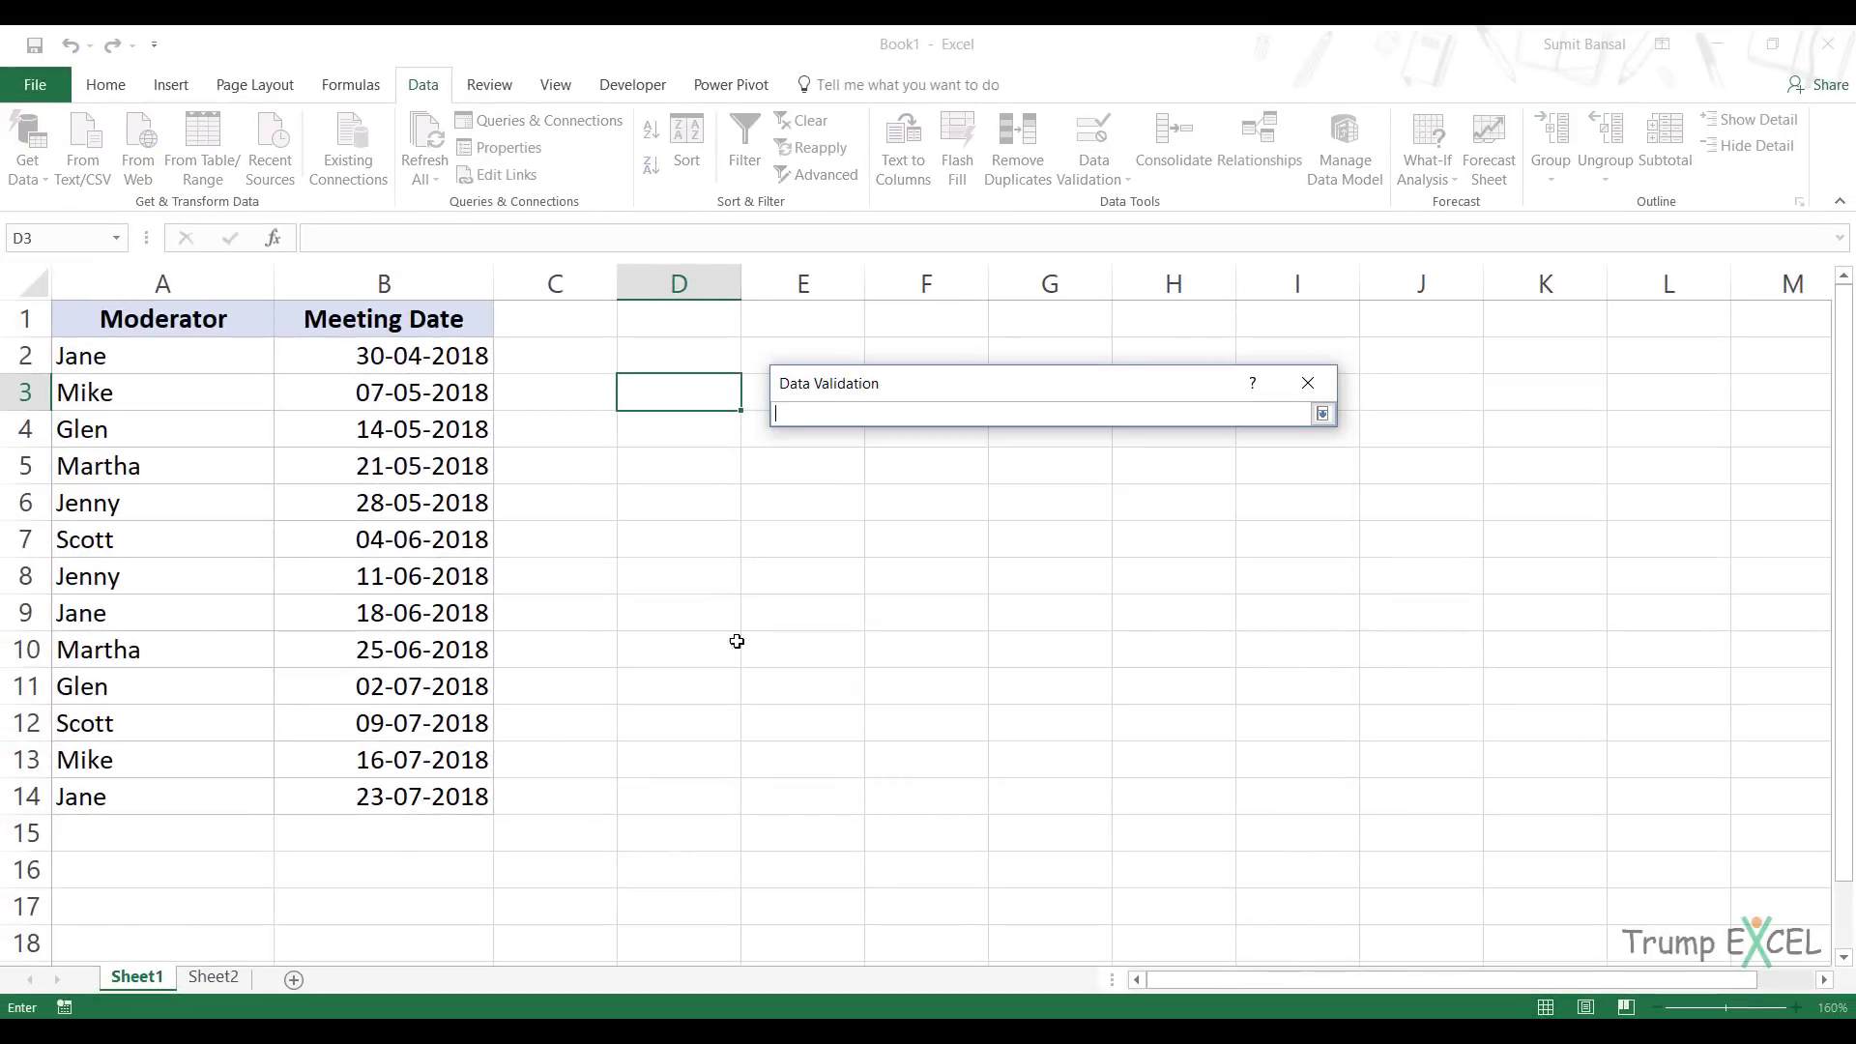
{"action": "left_click", "coordinate": [235, 977]}
{"action": "left_click_drag", "start_coordinate": [113, 320], "coordinate": [112, 459]}
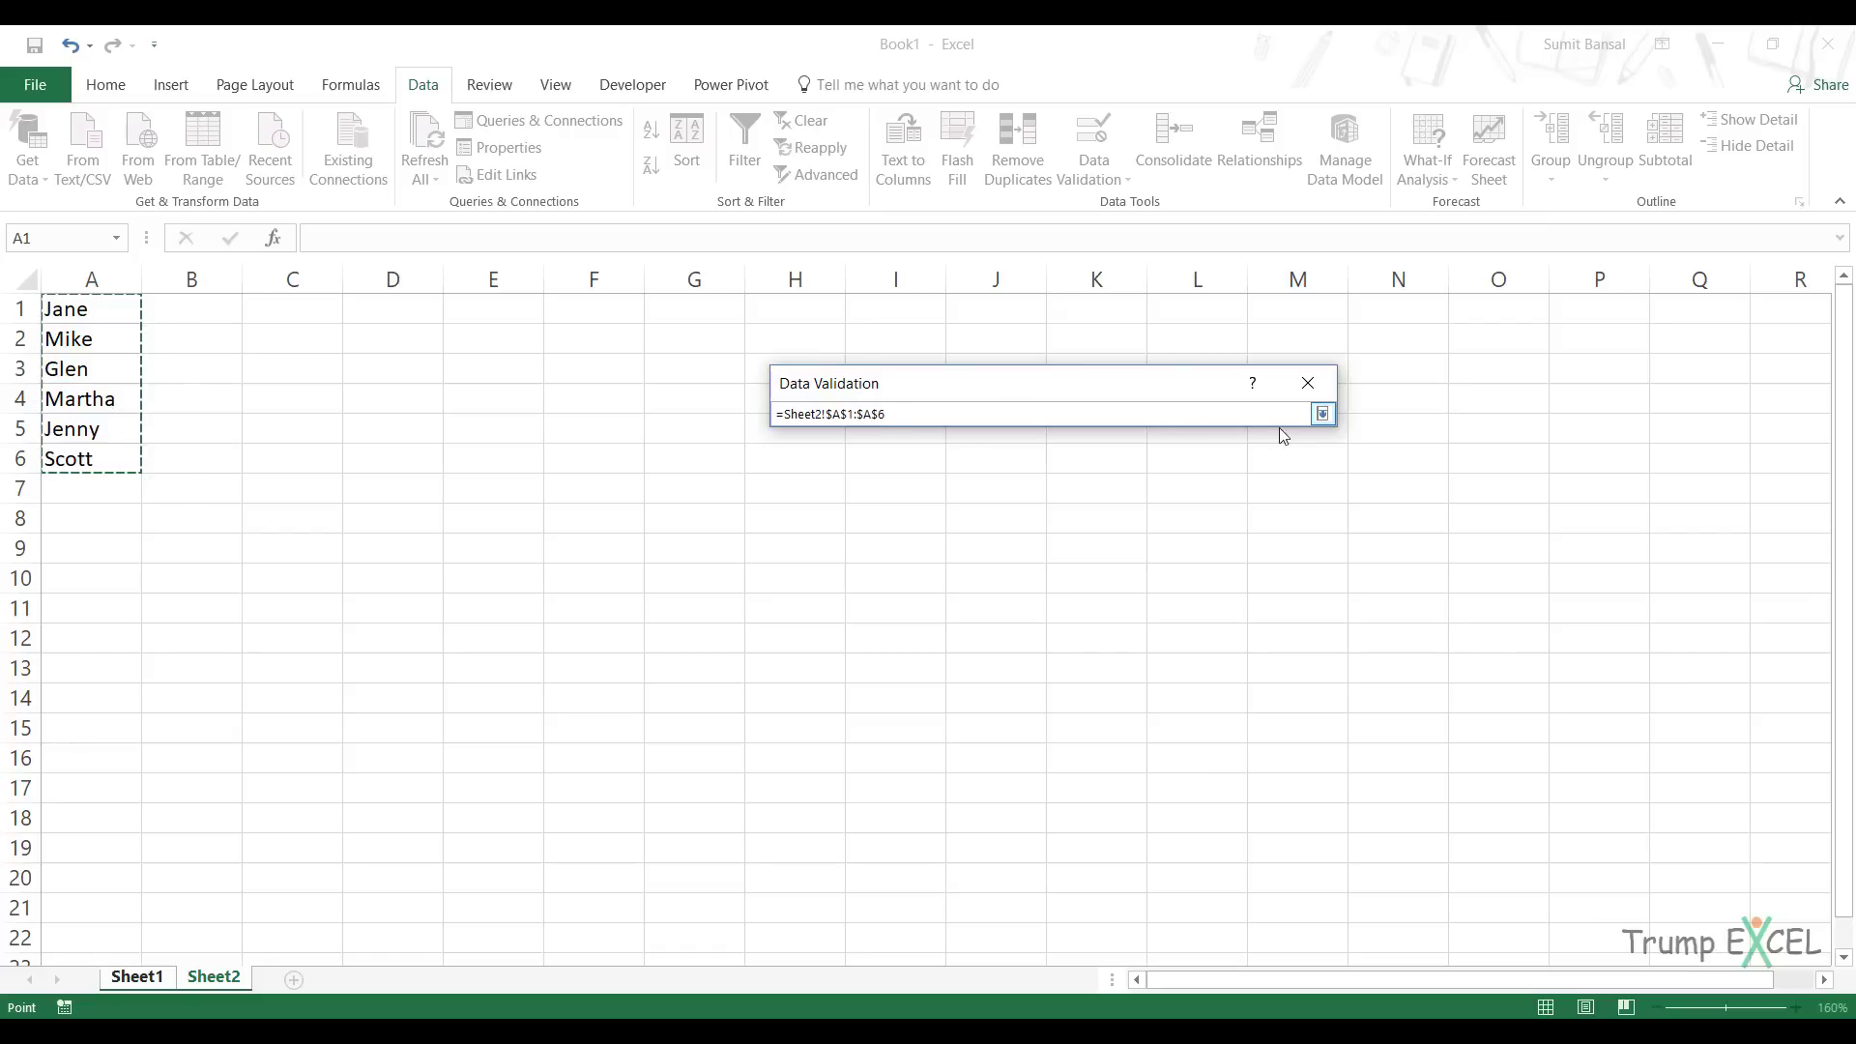
{"action": "left_click", "coordinate": [1321, 416]}
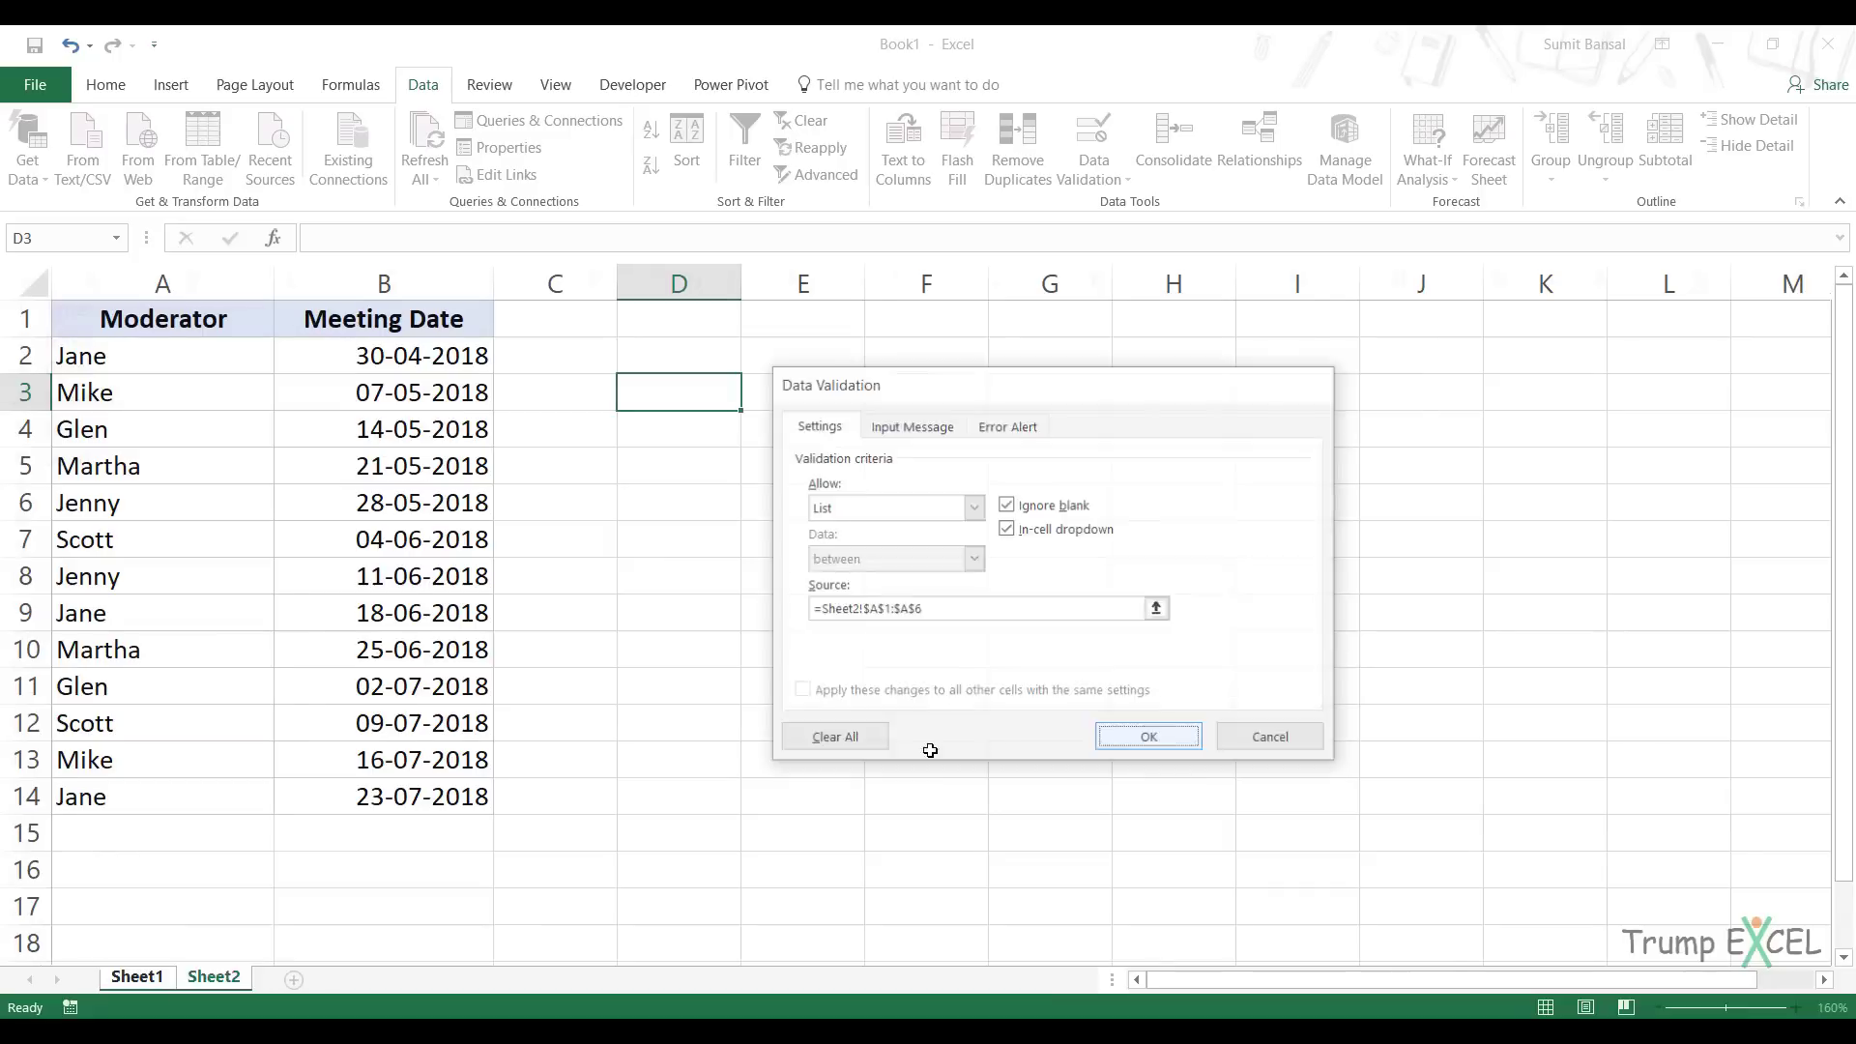
{"action": "key", "text": "Return"}
- Choose Mike from the new D3 drop-down
{"action": "left_click", "coordinate": [753, 402]}
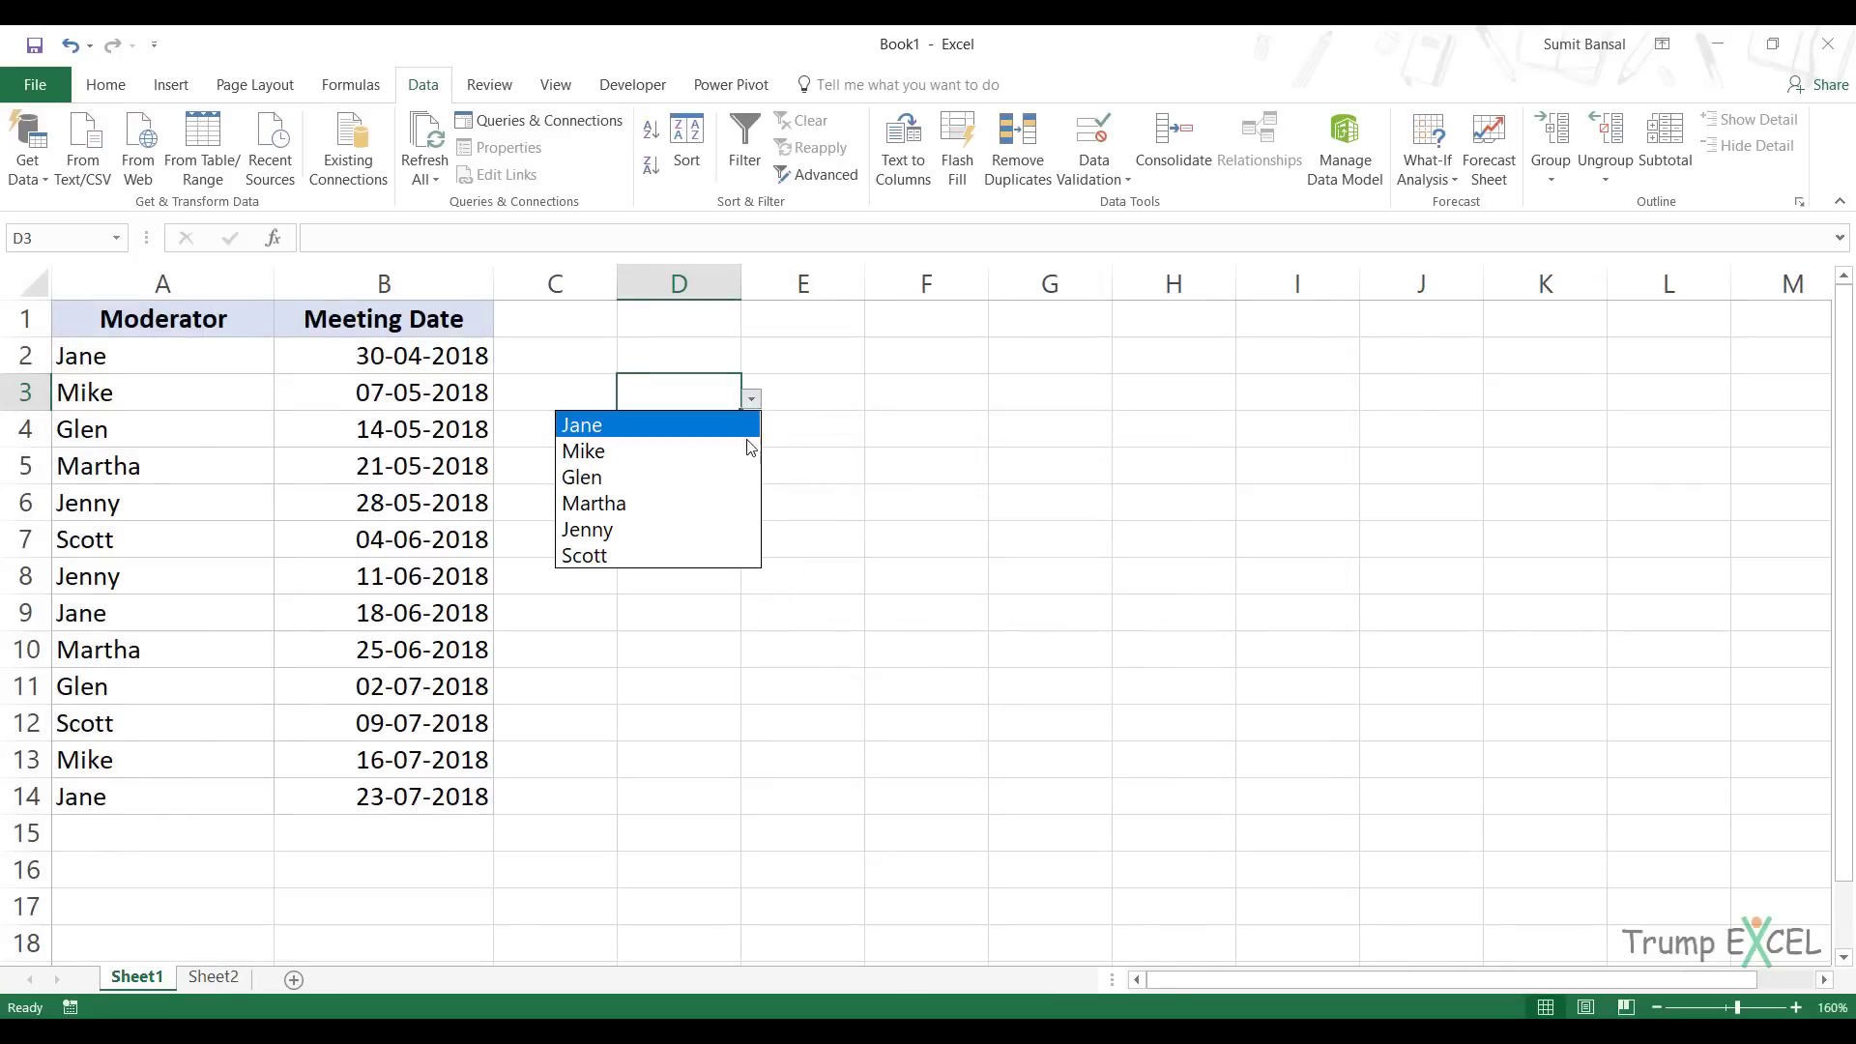
{"action": "left_click", "coordinate": [628, 446]}
{"action": "left_click", "coordinate": [820, 397]}
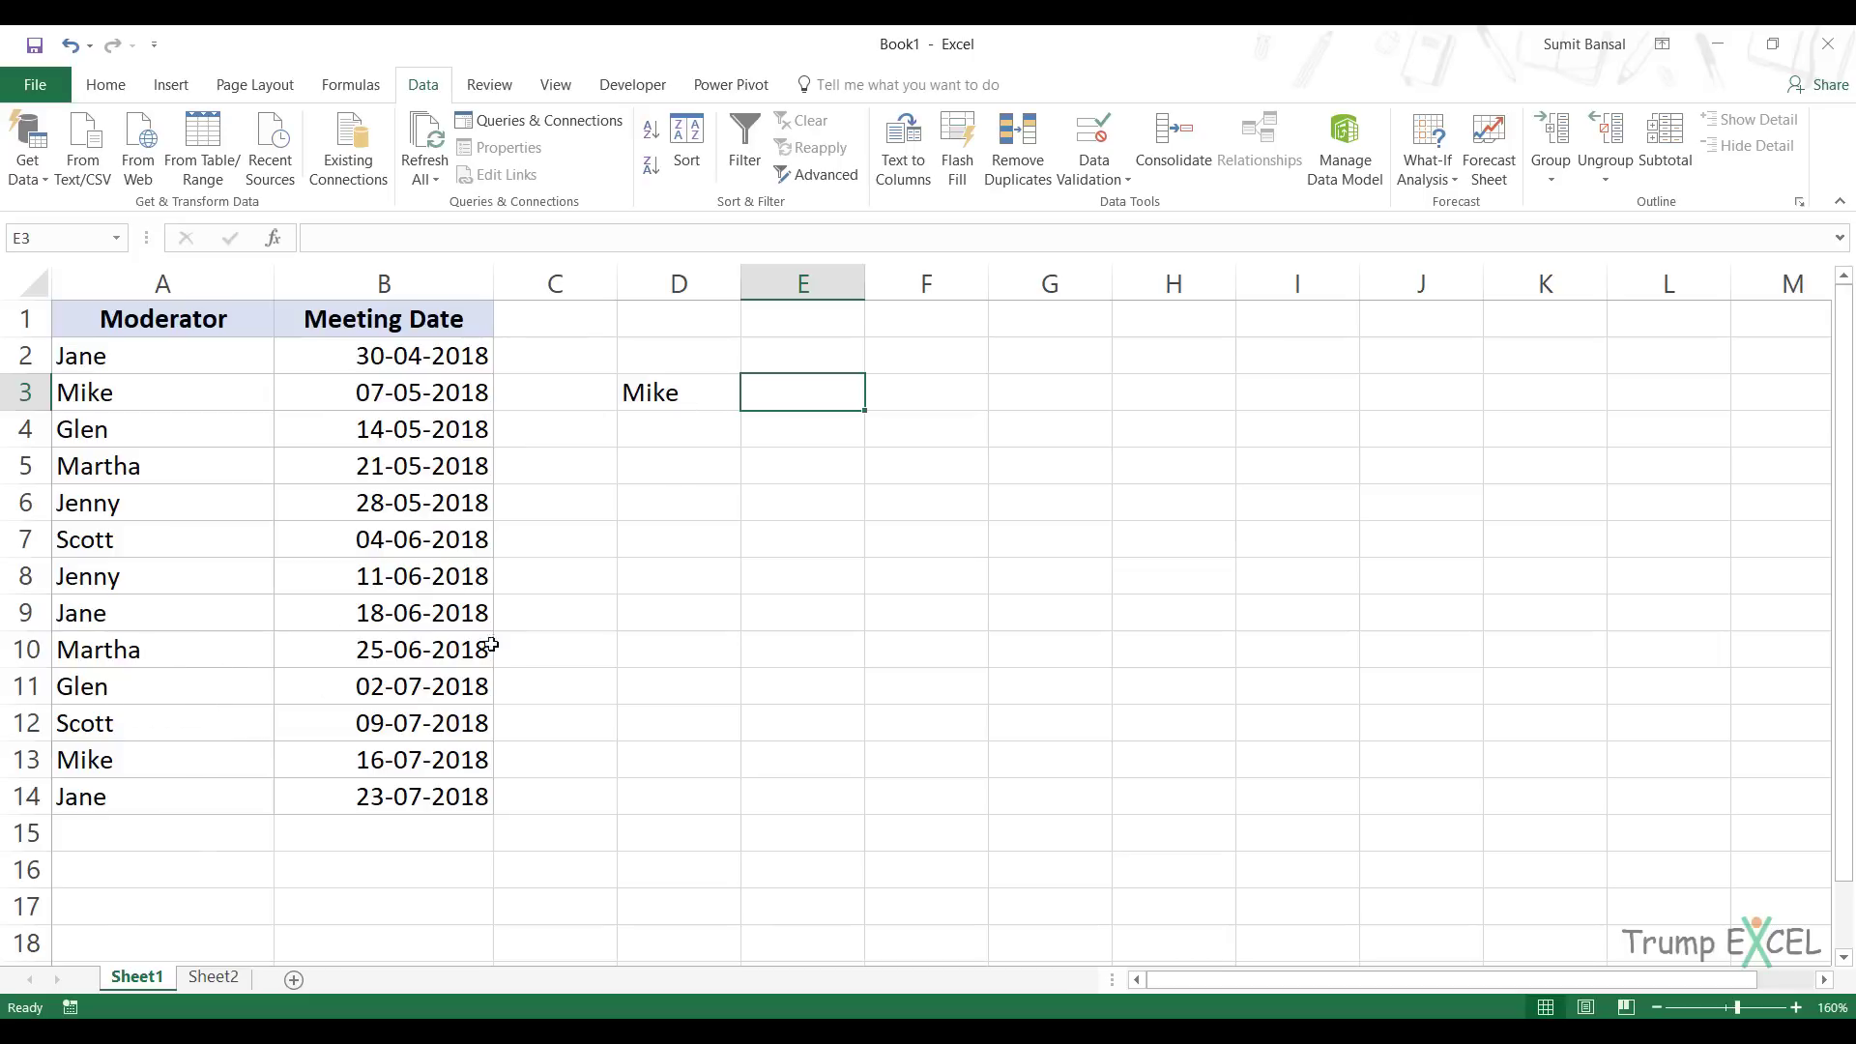
- Compare Mike's meetings in rows 13 and 3, then start a formula in E3 with =
{"action": "left_click_drag", "start_coordinate": [102, 764], "coordinate": [319, 767]}
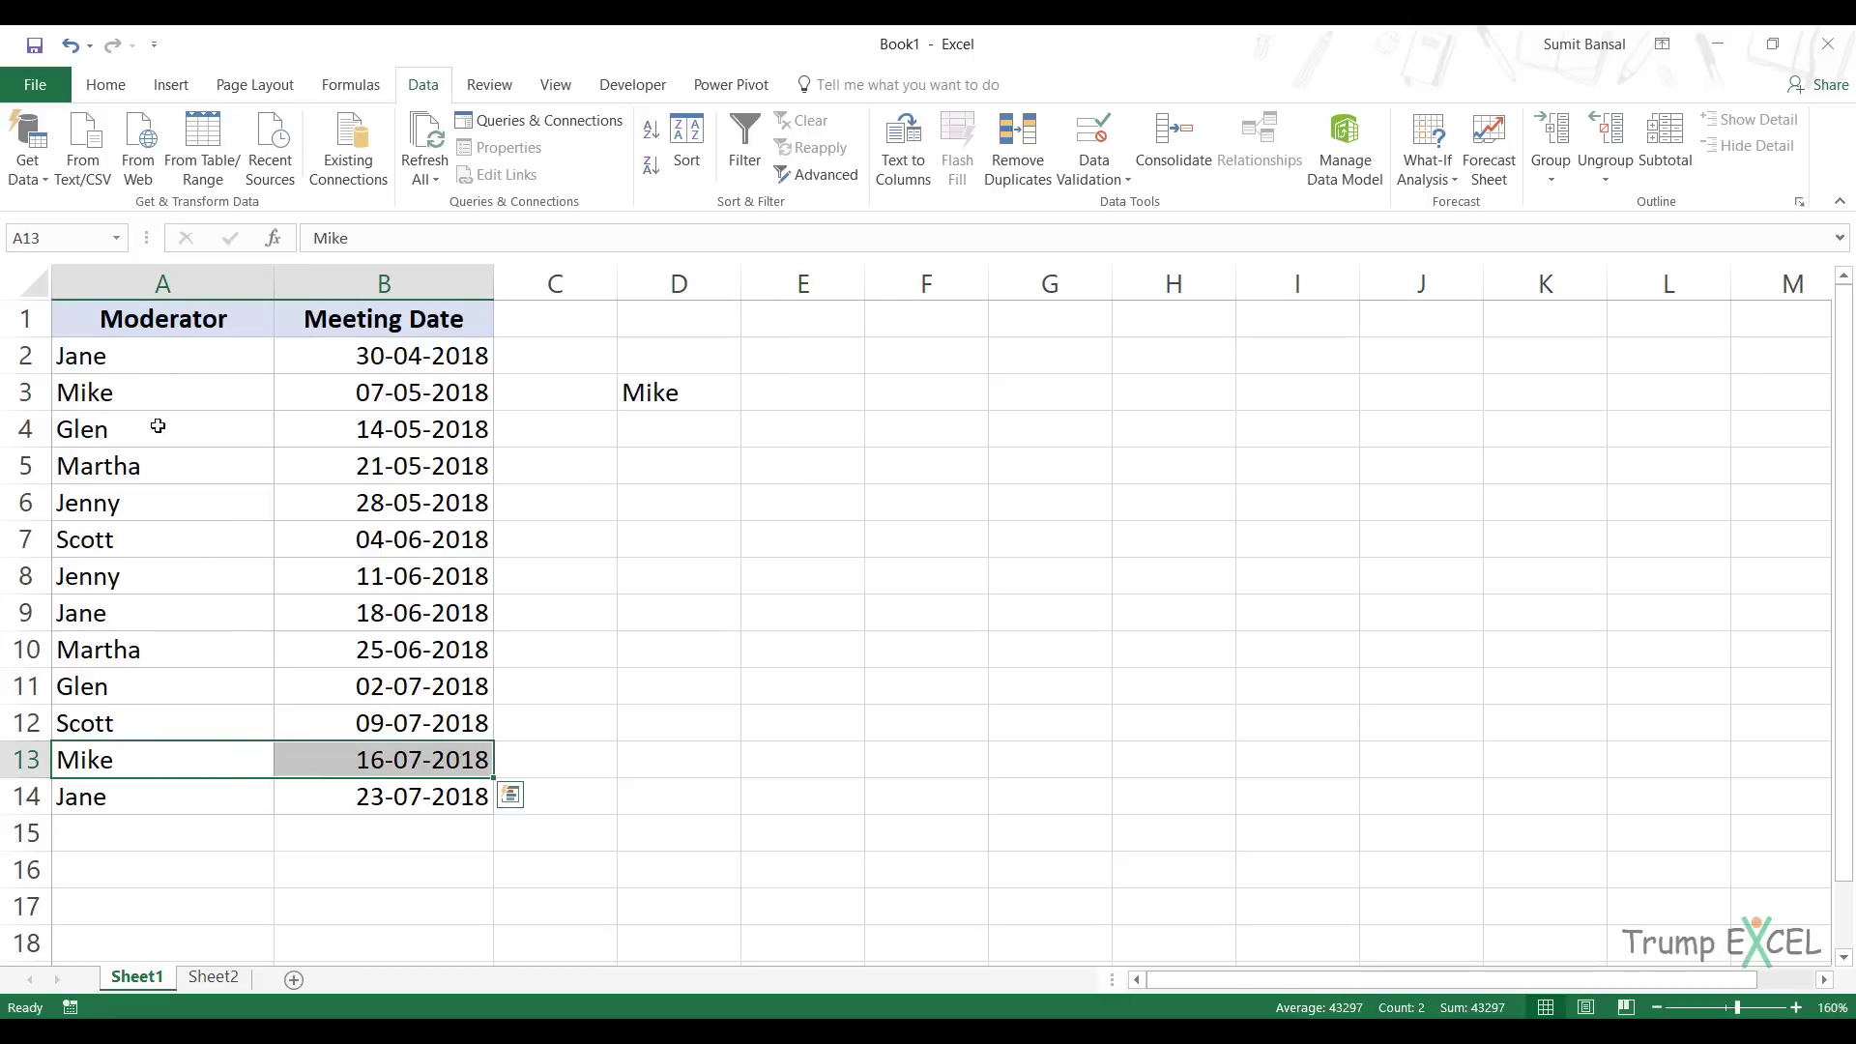
{"action": "left_click_drag", "start_coordinate": [149, 400], "coordinate": [376, 394]}
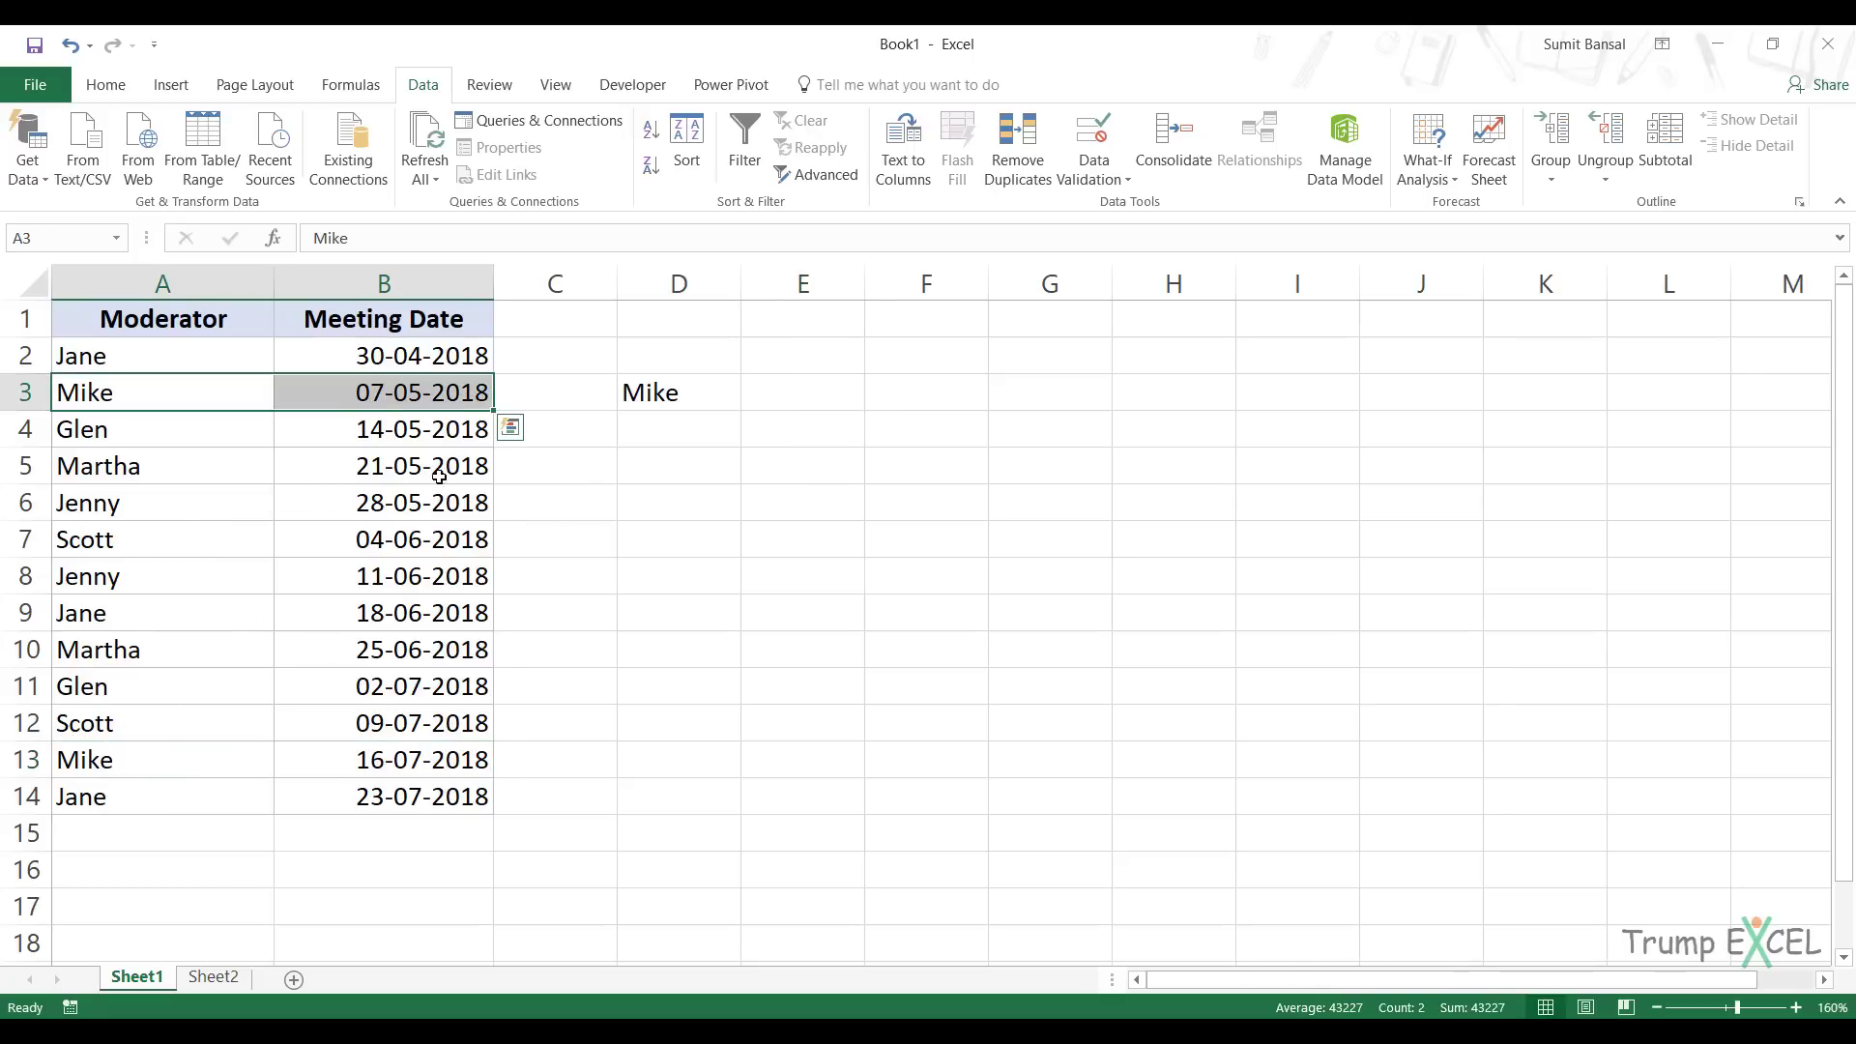
{"action": "left_click", "coordinate": [773, 399]}
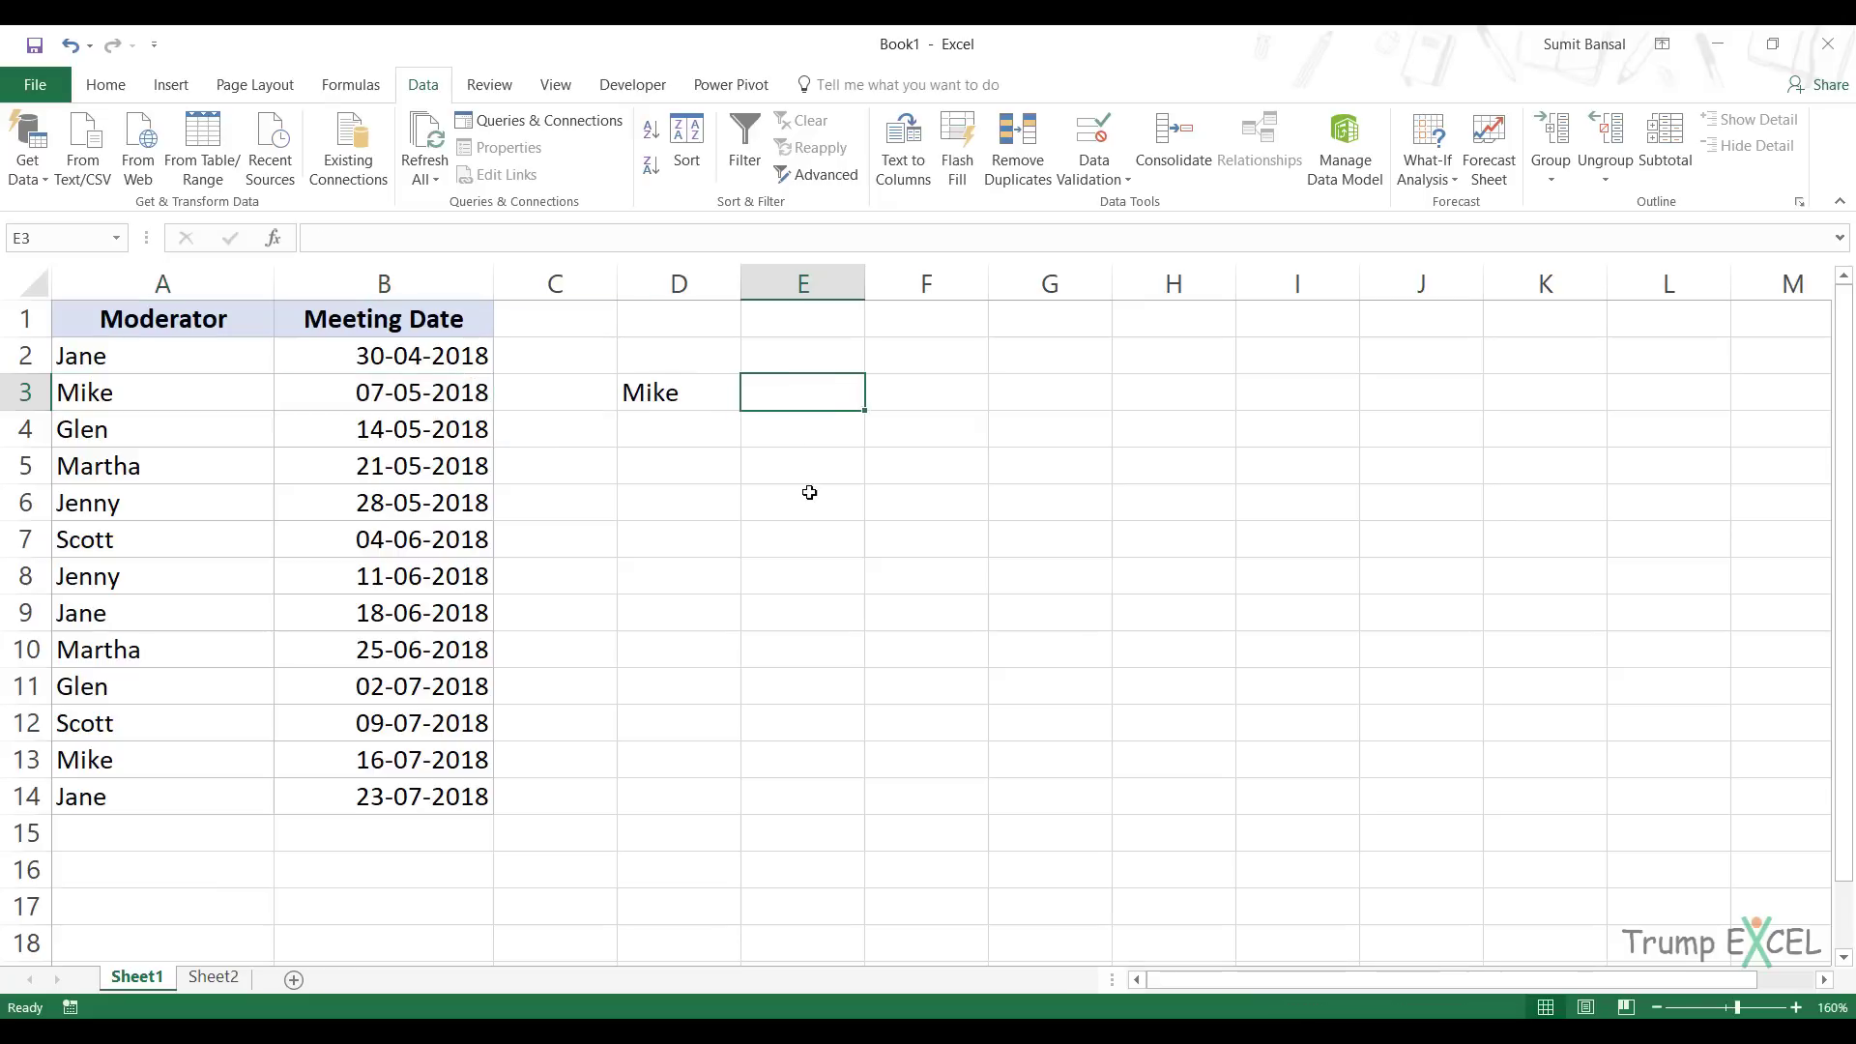
{"action": "type", "text": "="}
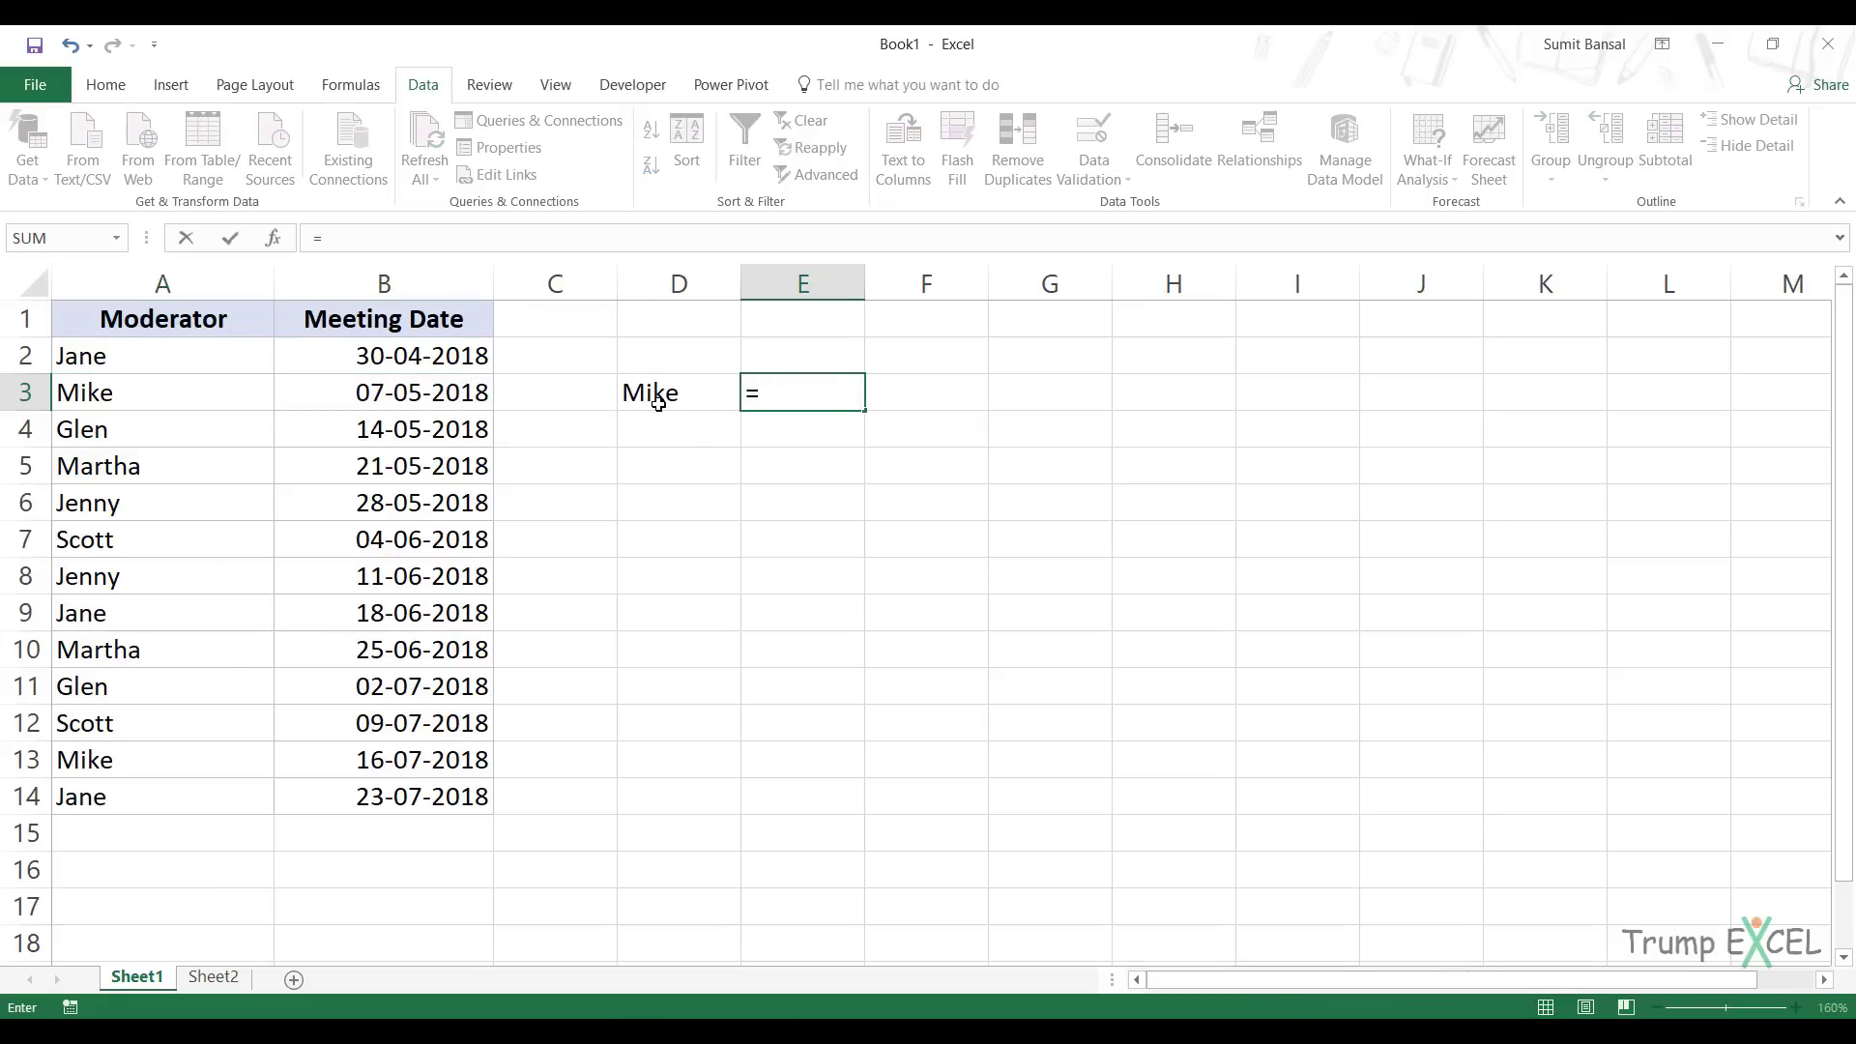
- Build the comparison =$A$2:$A$14=$D$3 with both references absolute
{"action": "left_click_drag", "start_coordinate": [199, 365], "coordinate": [168, 797]}
{"action": "key", "text": "F4"}
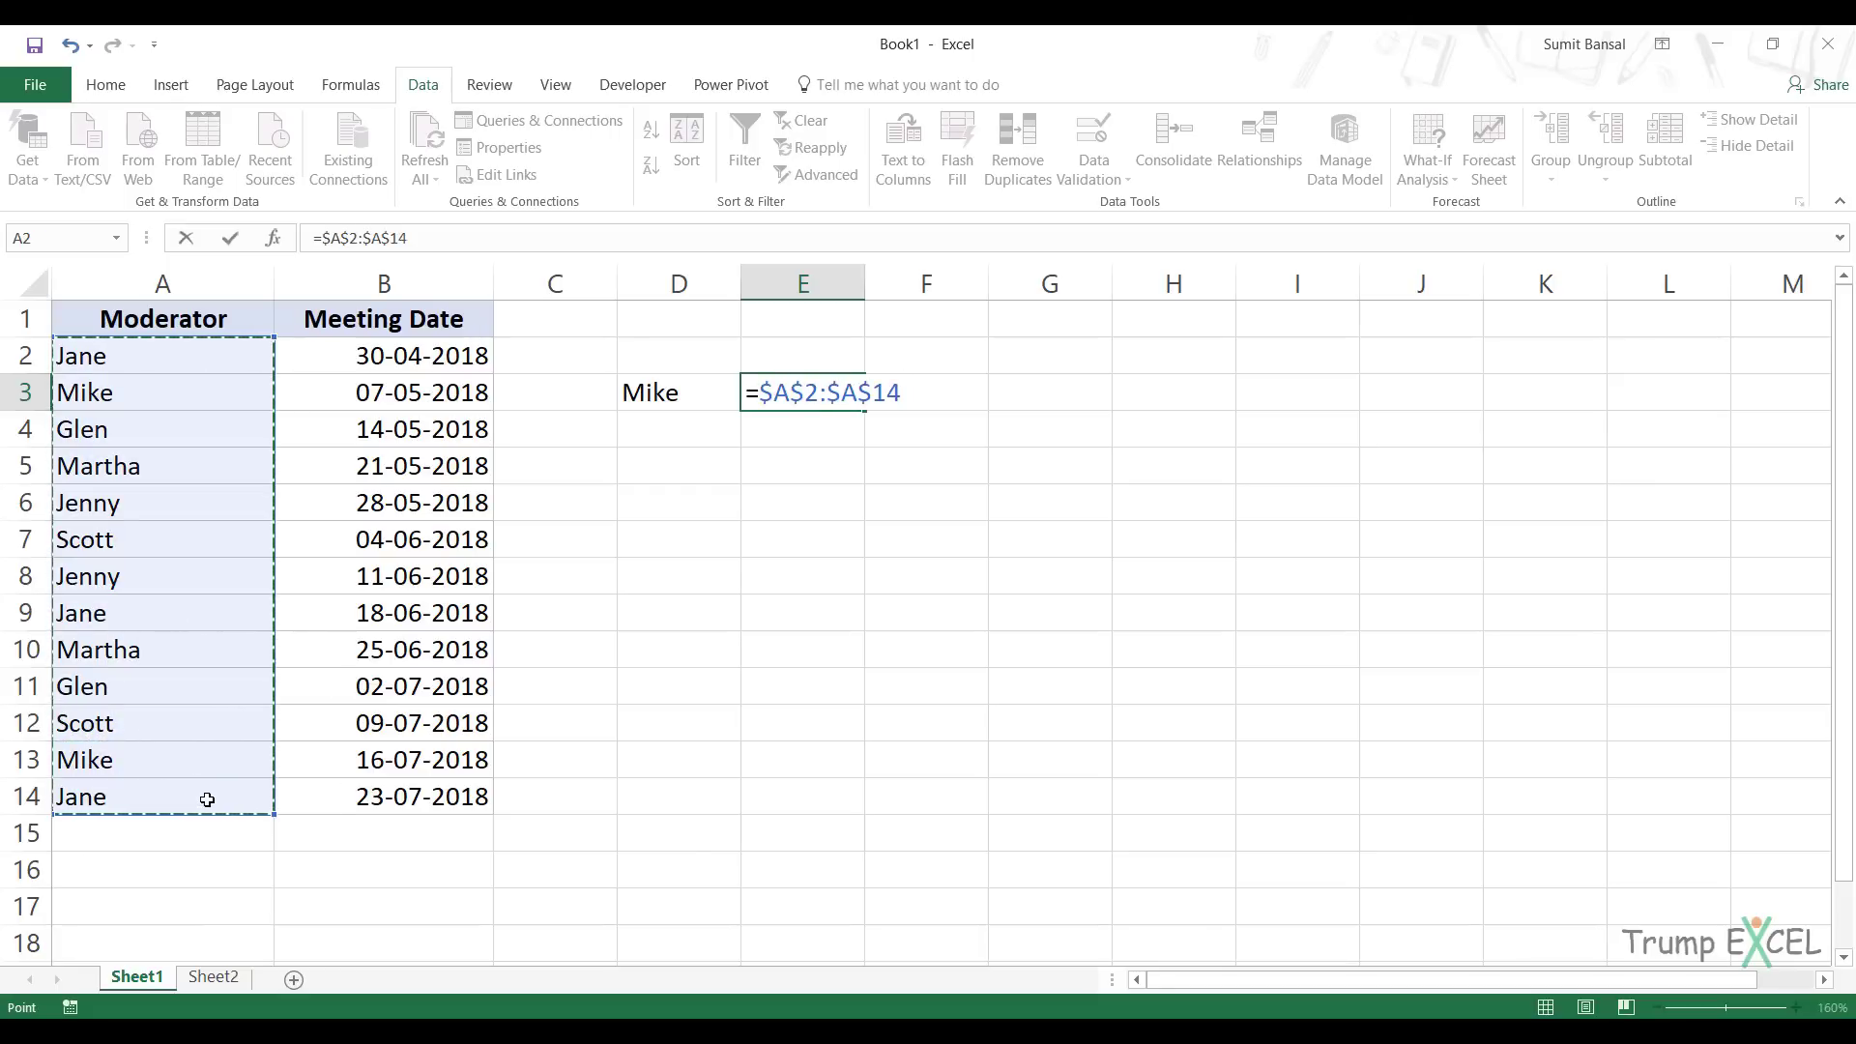
{"action": "type", "text": "="}
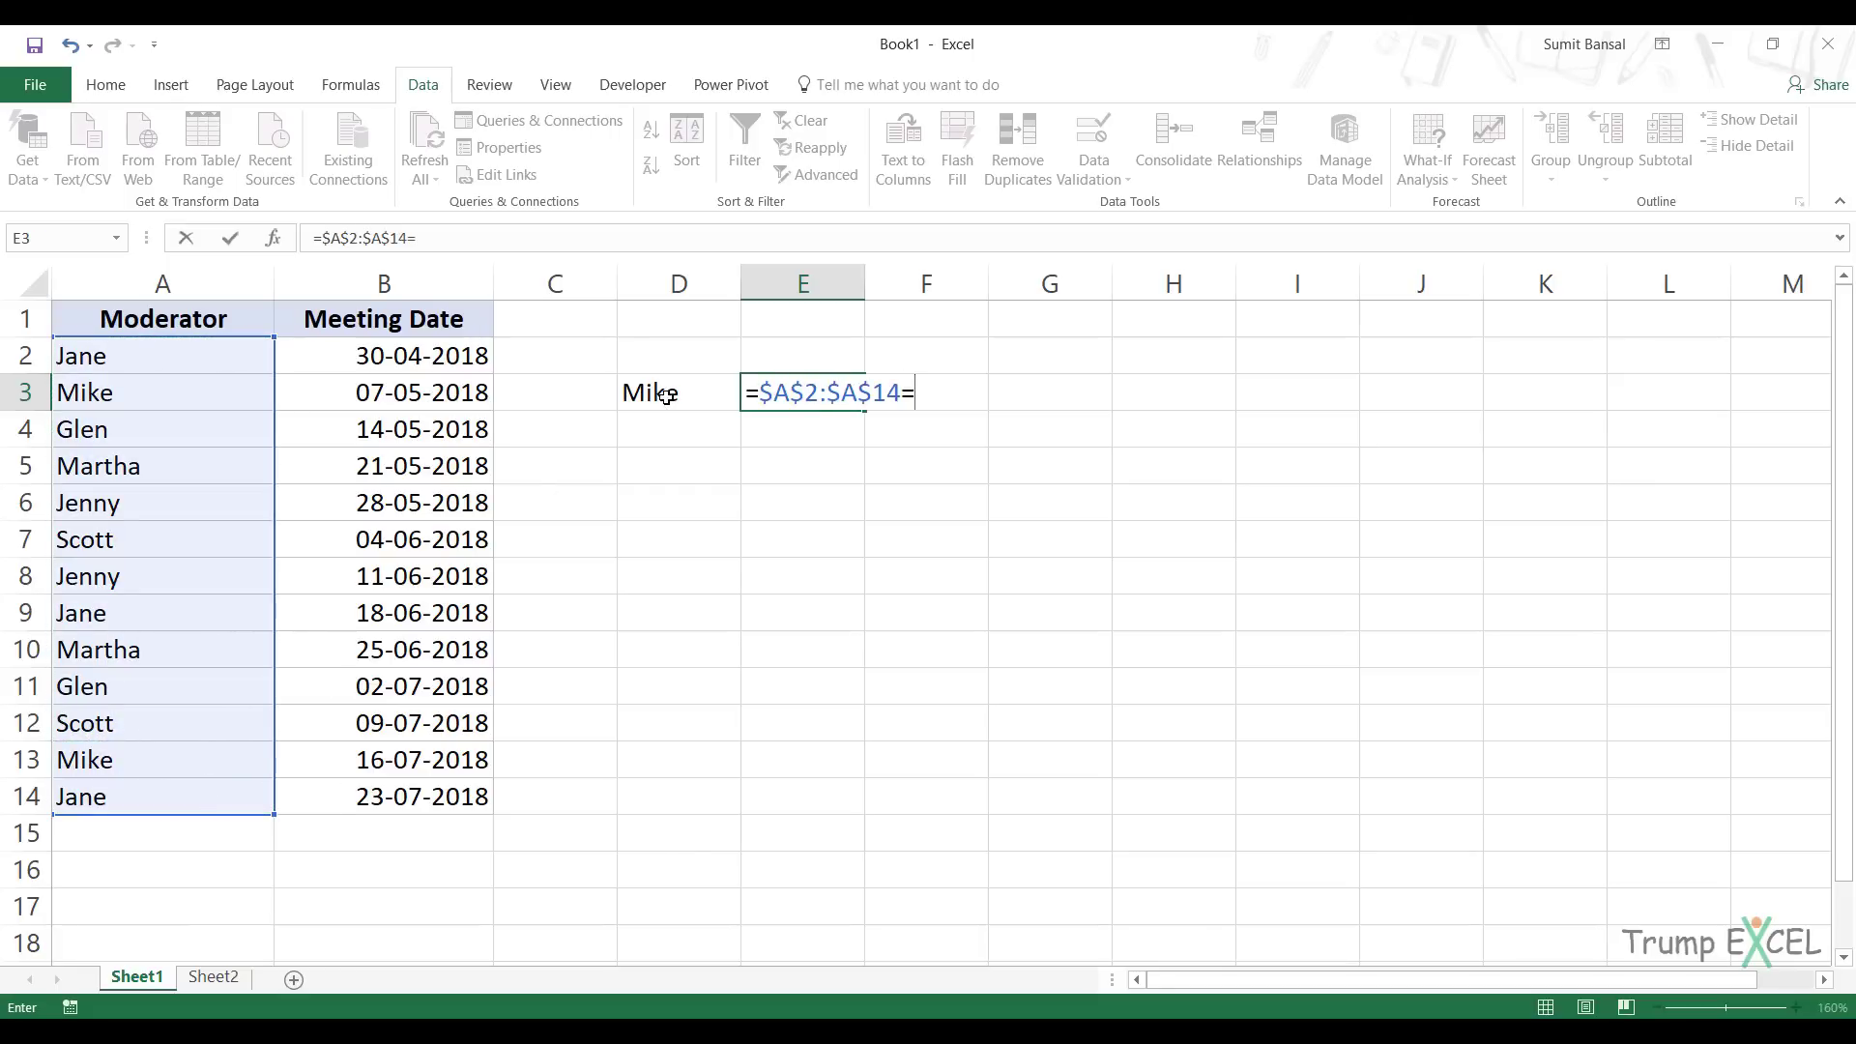
{"action": "left_click", "coordinate": [696, 402]}
{"action": "key", "text": "F4"}
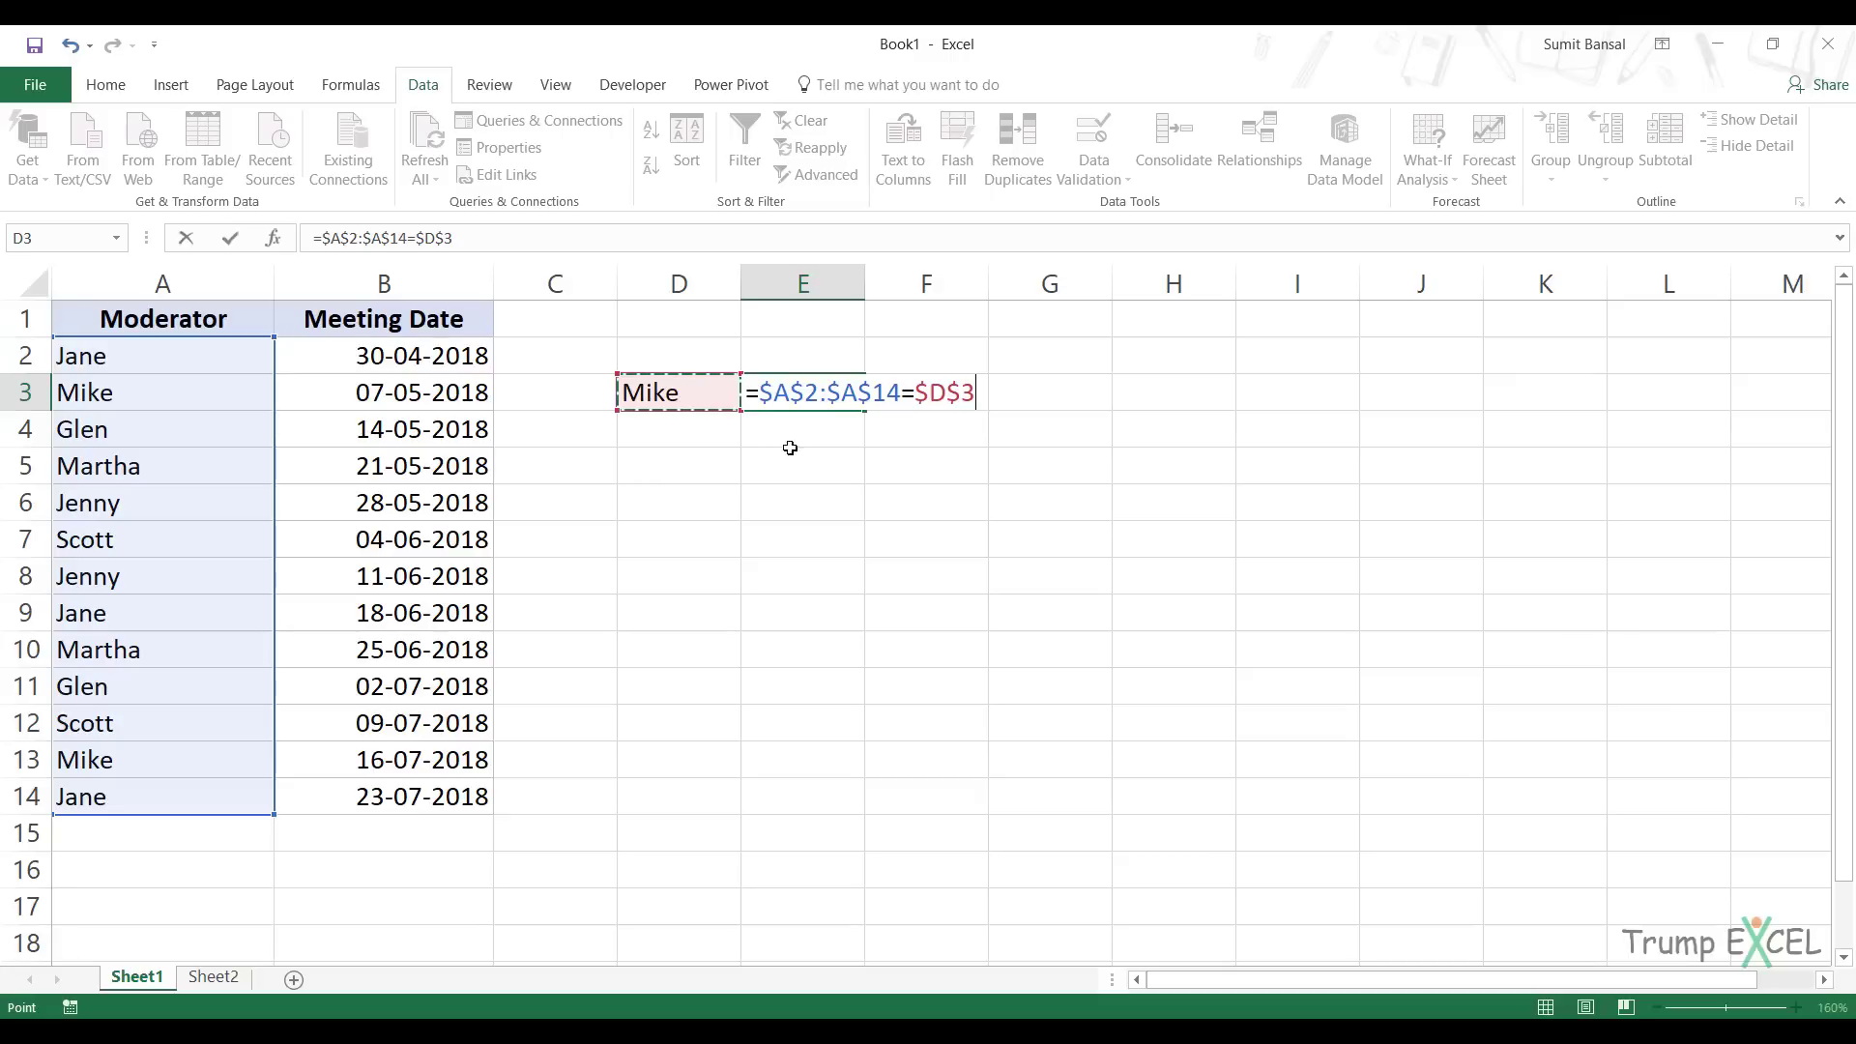
- Preview the comparison's TRUE/FALSE array with F9, then undo back to the formula text
{"action": "left_click_drag", "start_coordinate": [762, 391], "coordinate": [975, 394]}
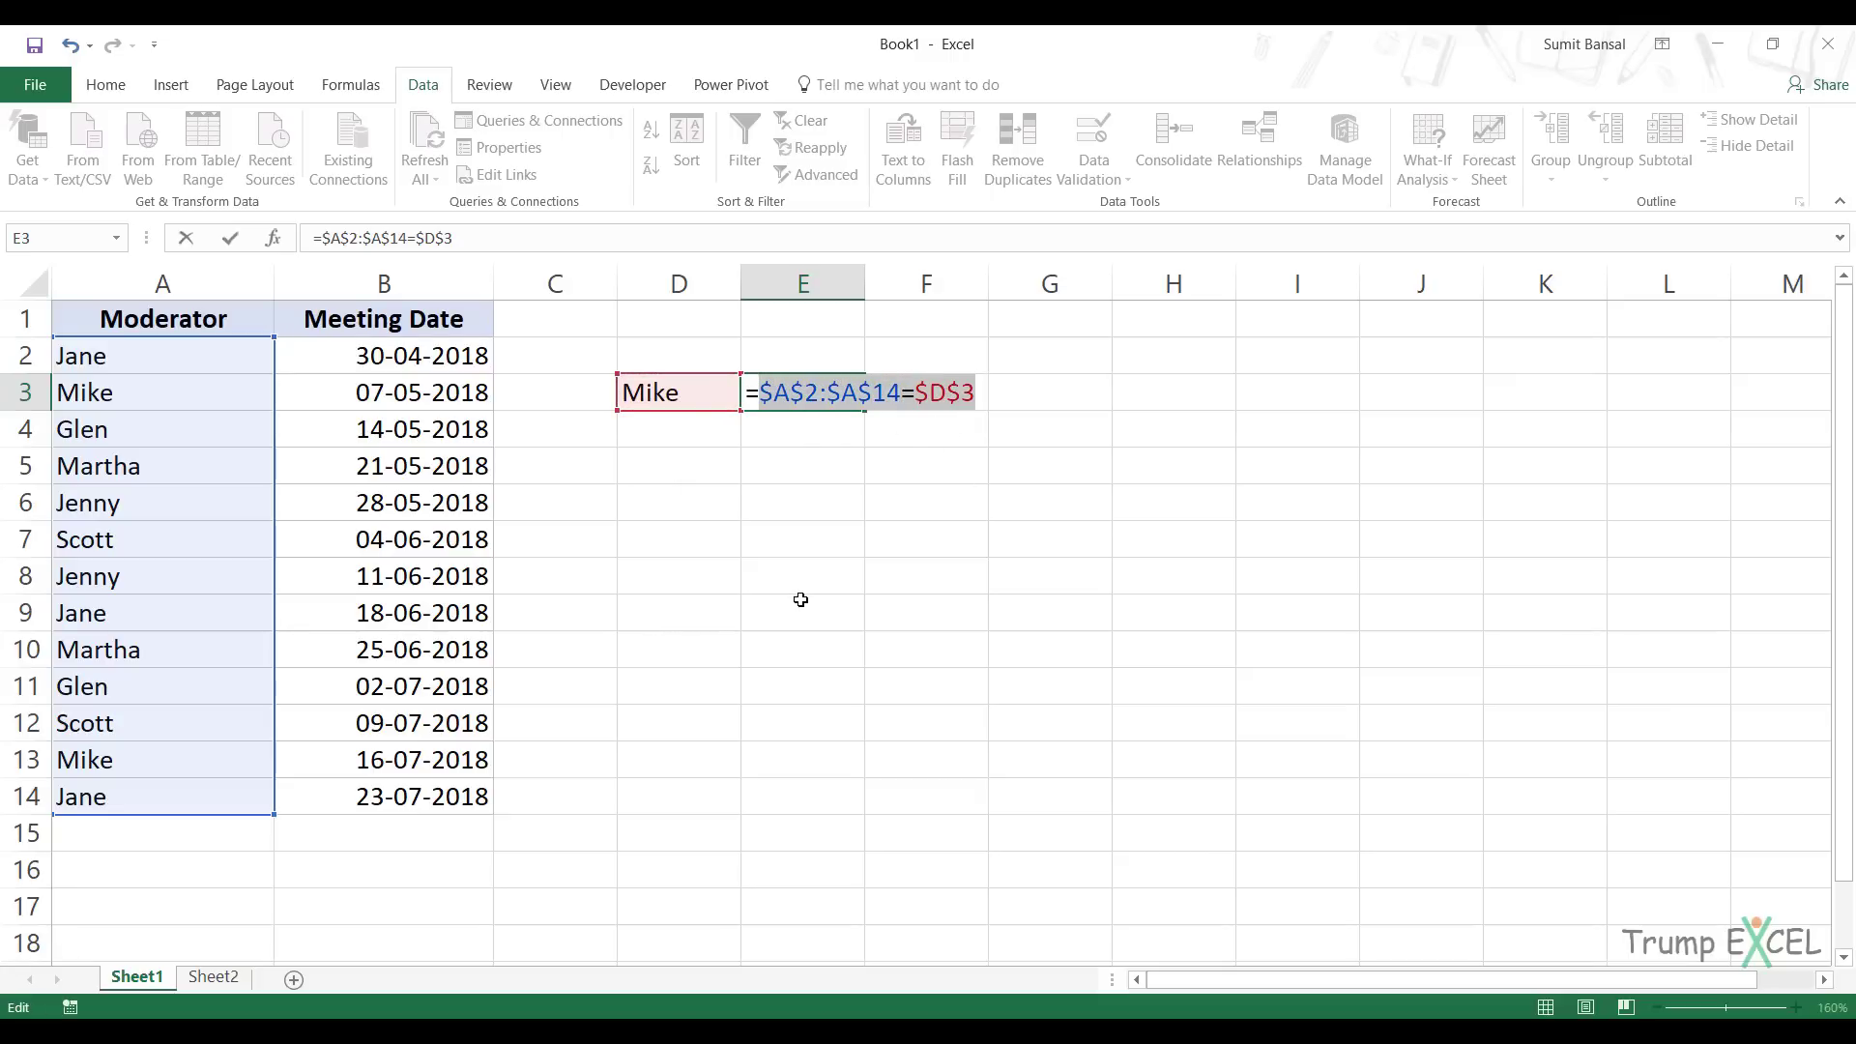
{"action": "key", "text": "F9"}
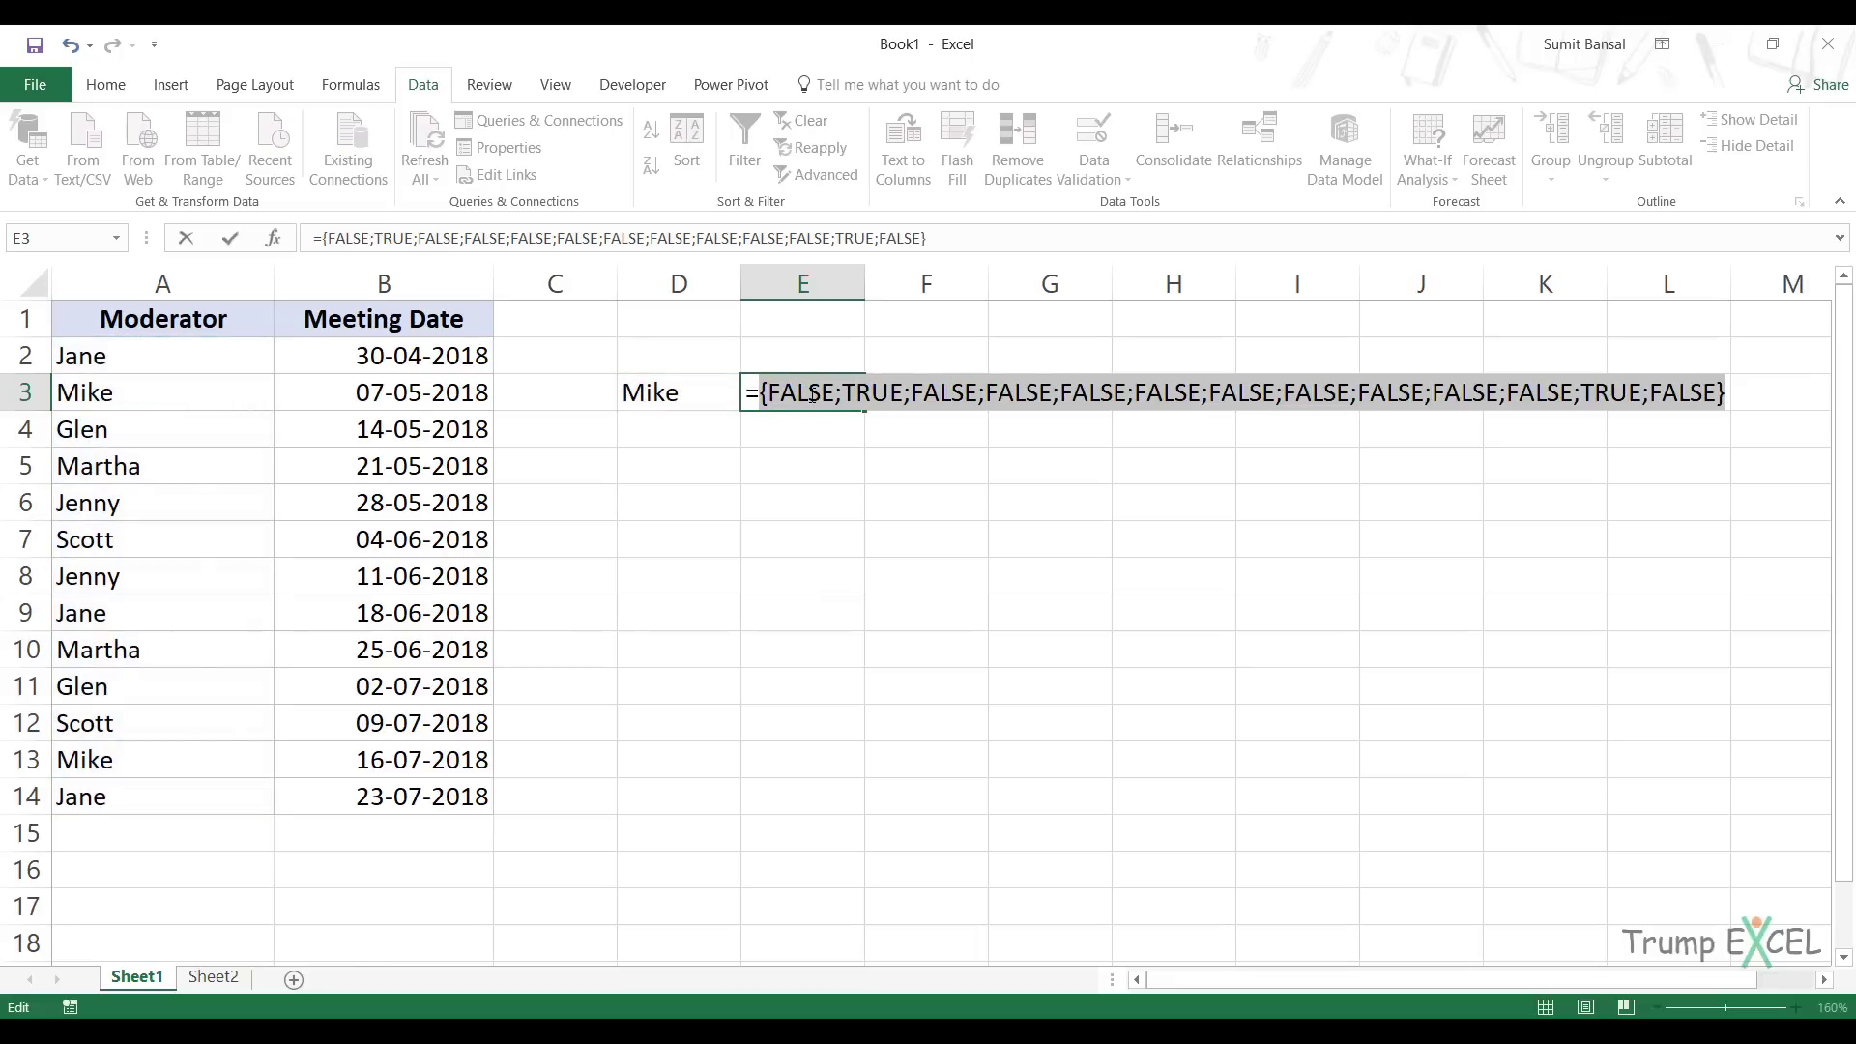
{"action": "key", "text": "ctrl+z"}
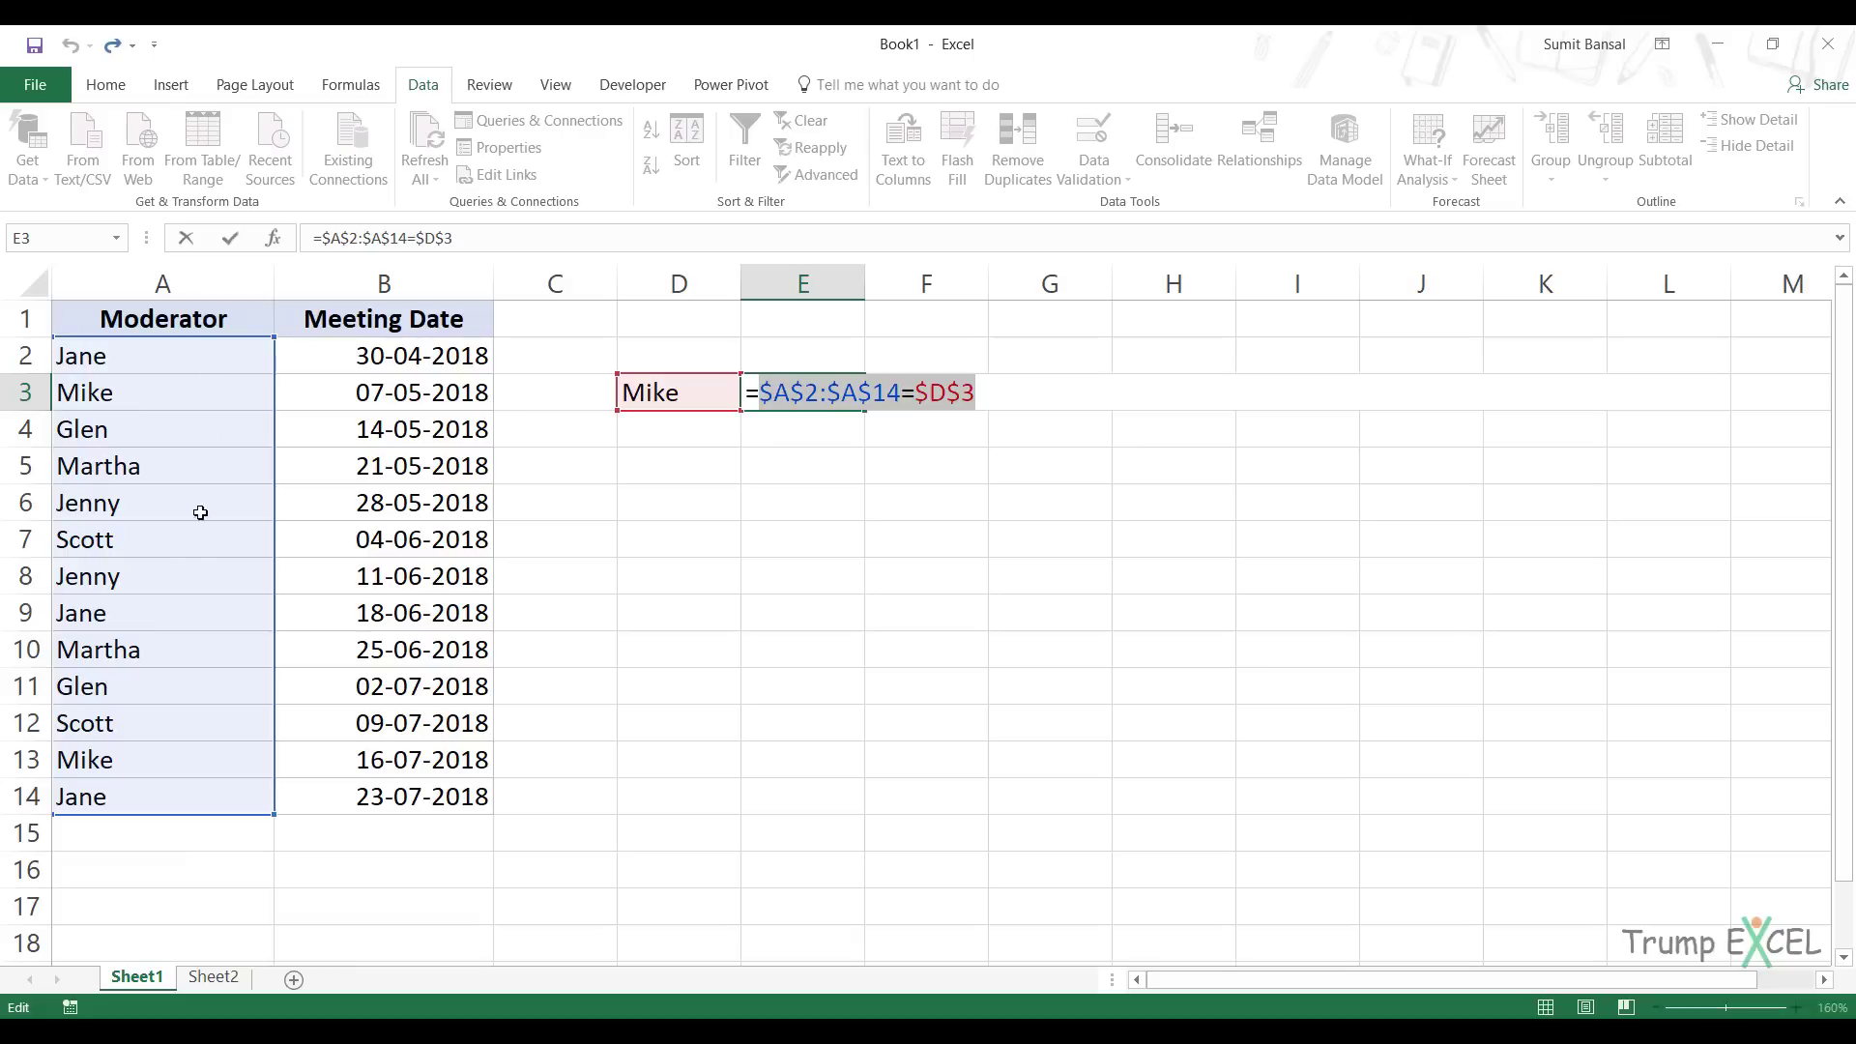
{"action": "left_click", "coordinate": [762, 392]}
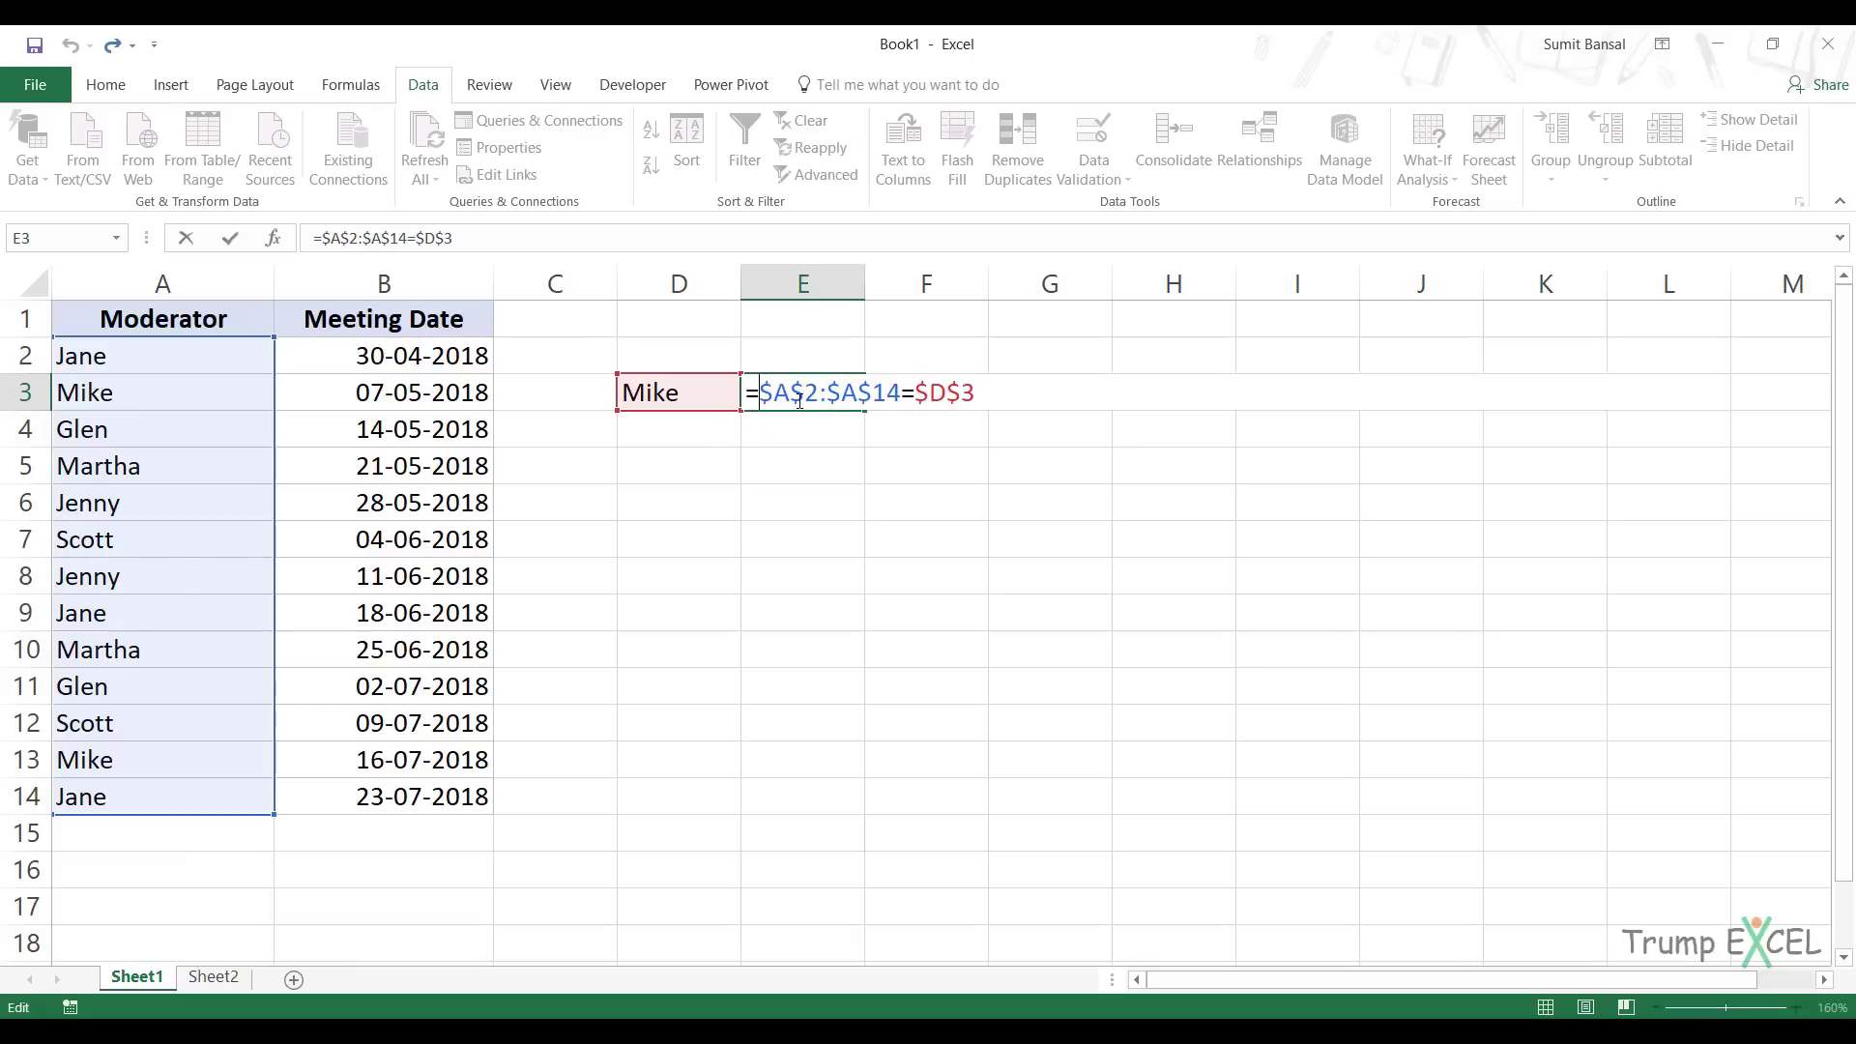
- Bracket the comparison and multiply it by ROW($A$2:$A$14)
{"action": "type", "text": "("}
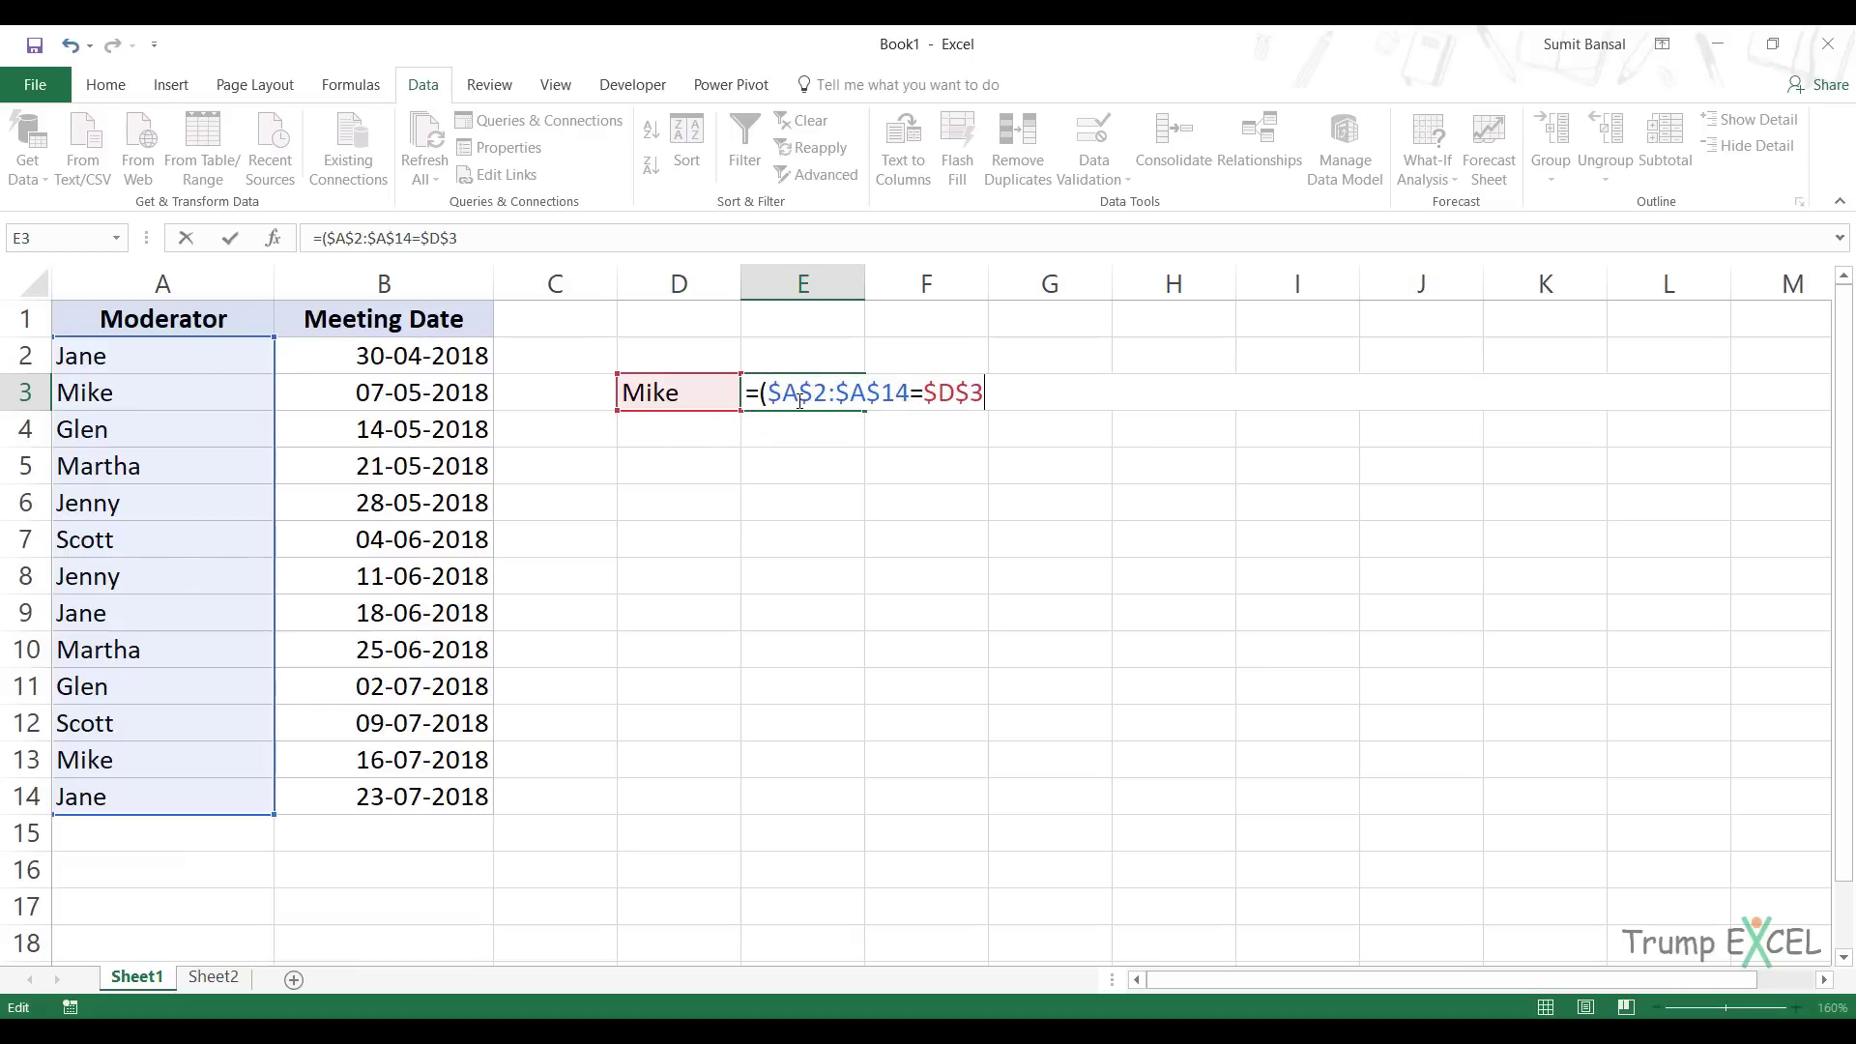
{"action": "type", "text": "&"}
{"action": "key", "text": "BackSpace"}
{"action": "type", "text": "*ROW("}
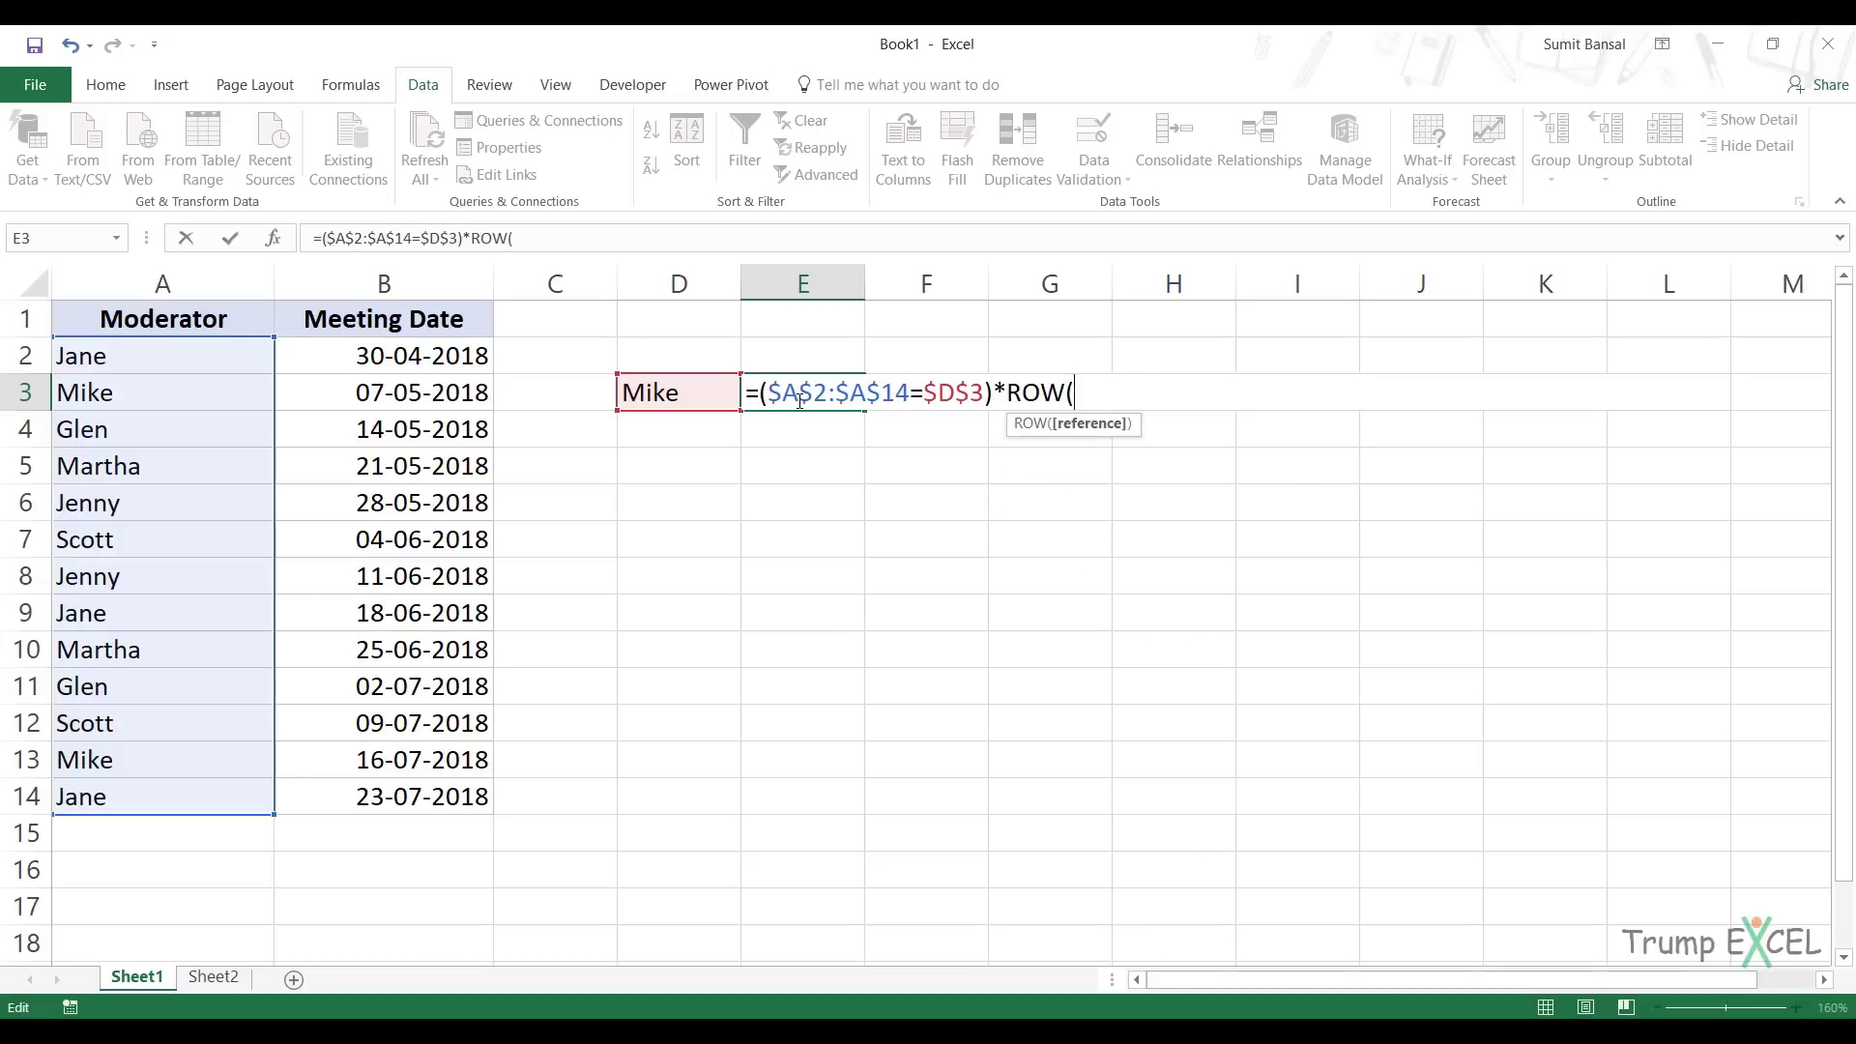
{"action": "left_click_drag", "start_coordinate": [234, 355], "coordinate": [202, 787]}
{"action": "key", "text": "F4"}
{"action": "type", "text": ")"}
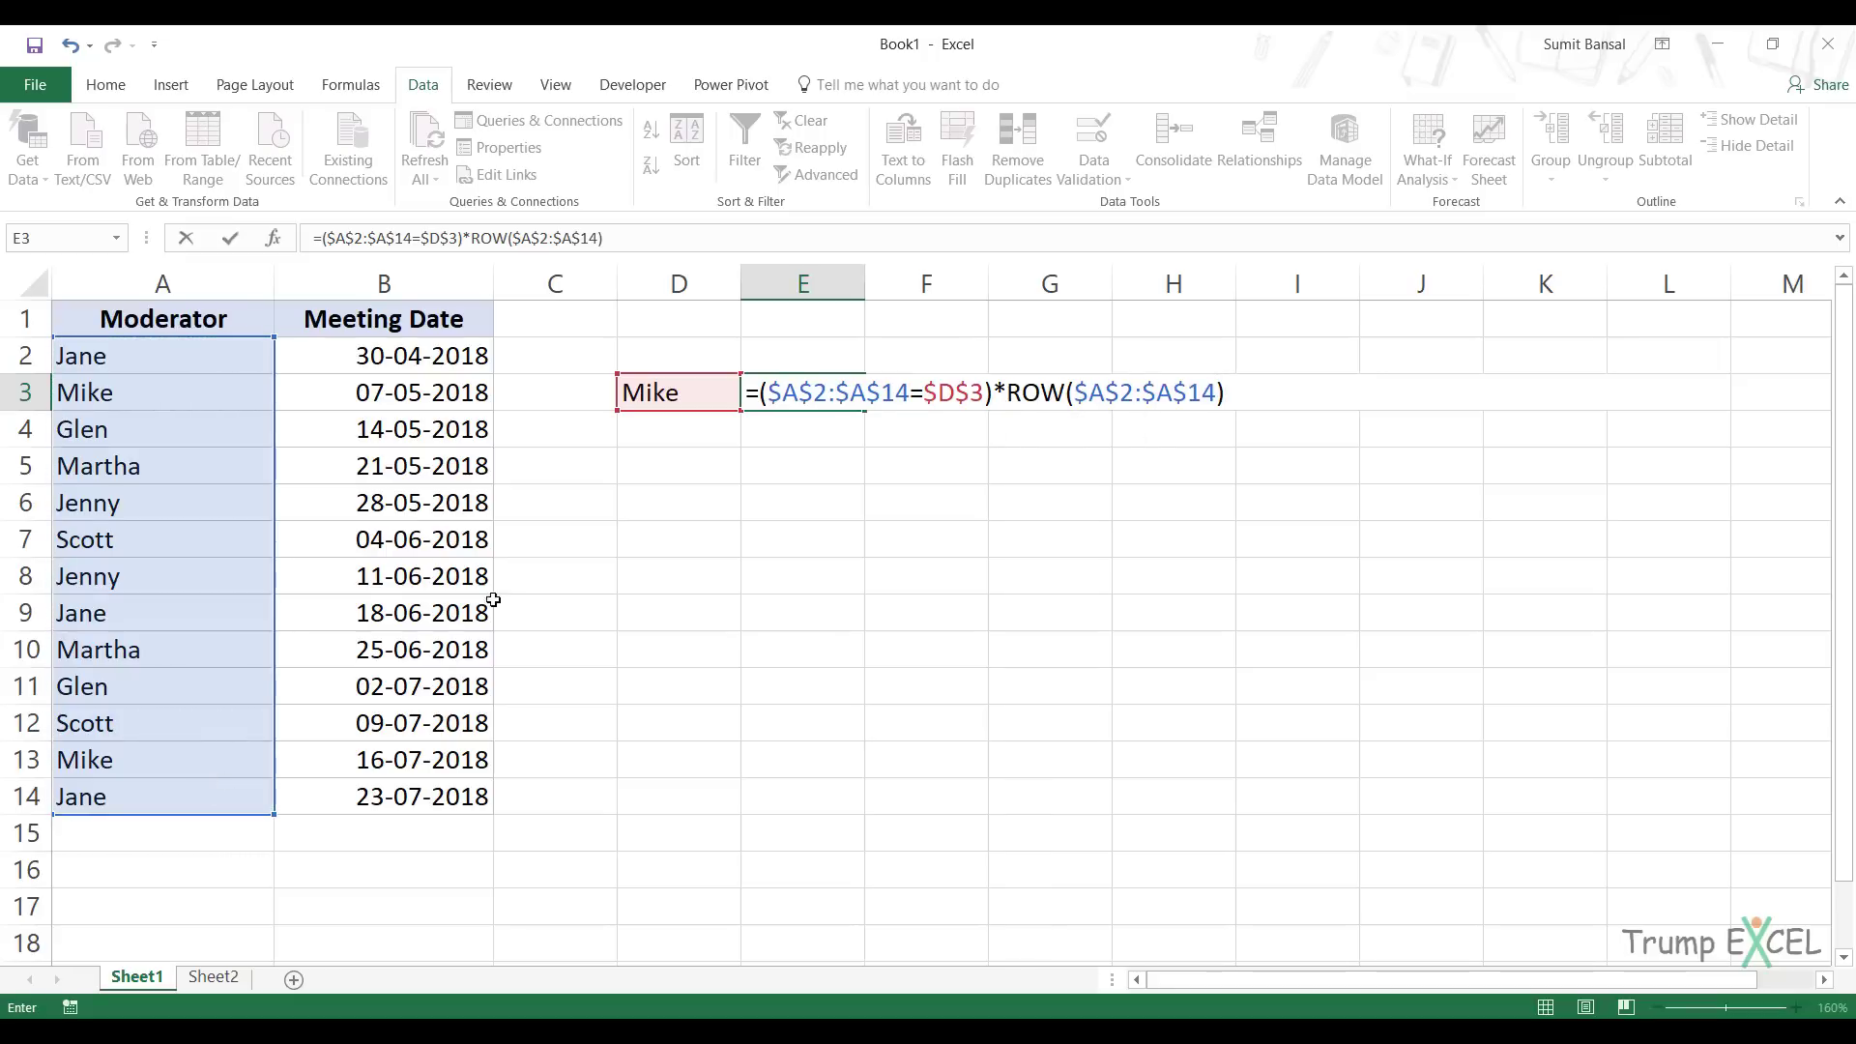
- Preview ROW($A$2:$A$14) as row numbers 2 to 14 with F9, then undo
{"action": "left_click_drag", "start_coordinate": [1007, 392], "coordinate": [1224, 400]}
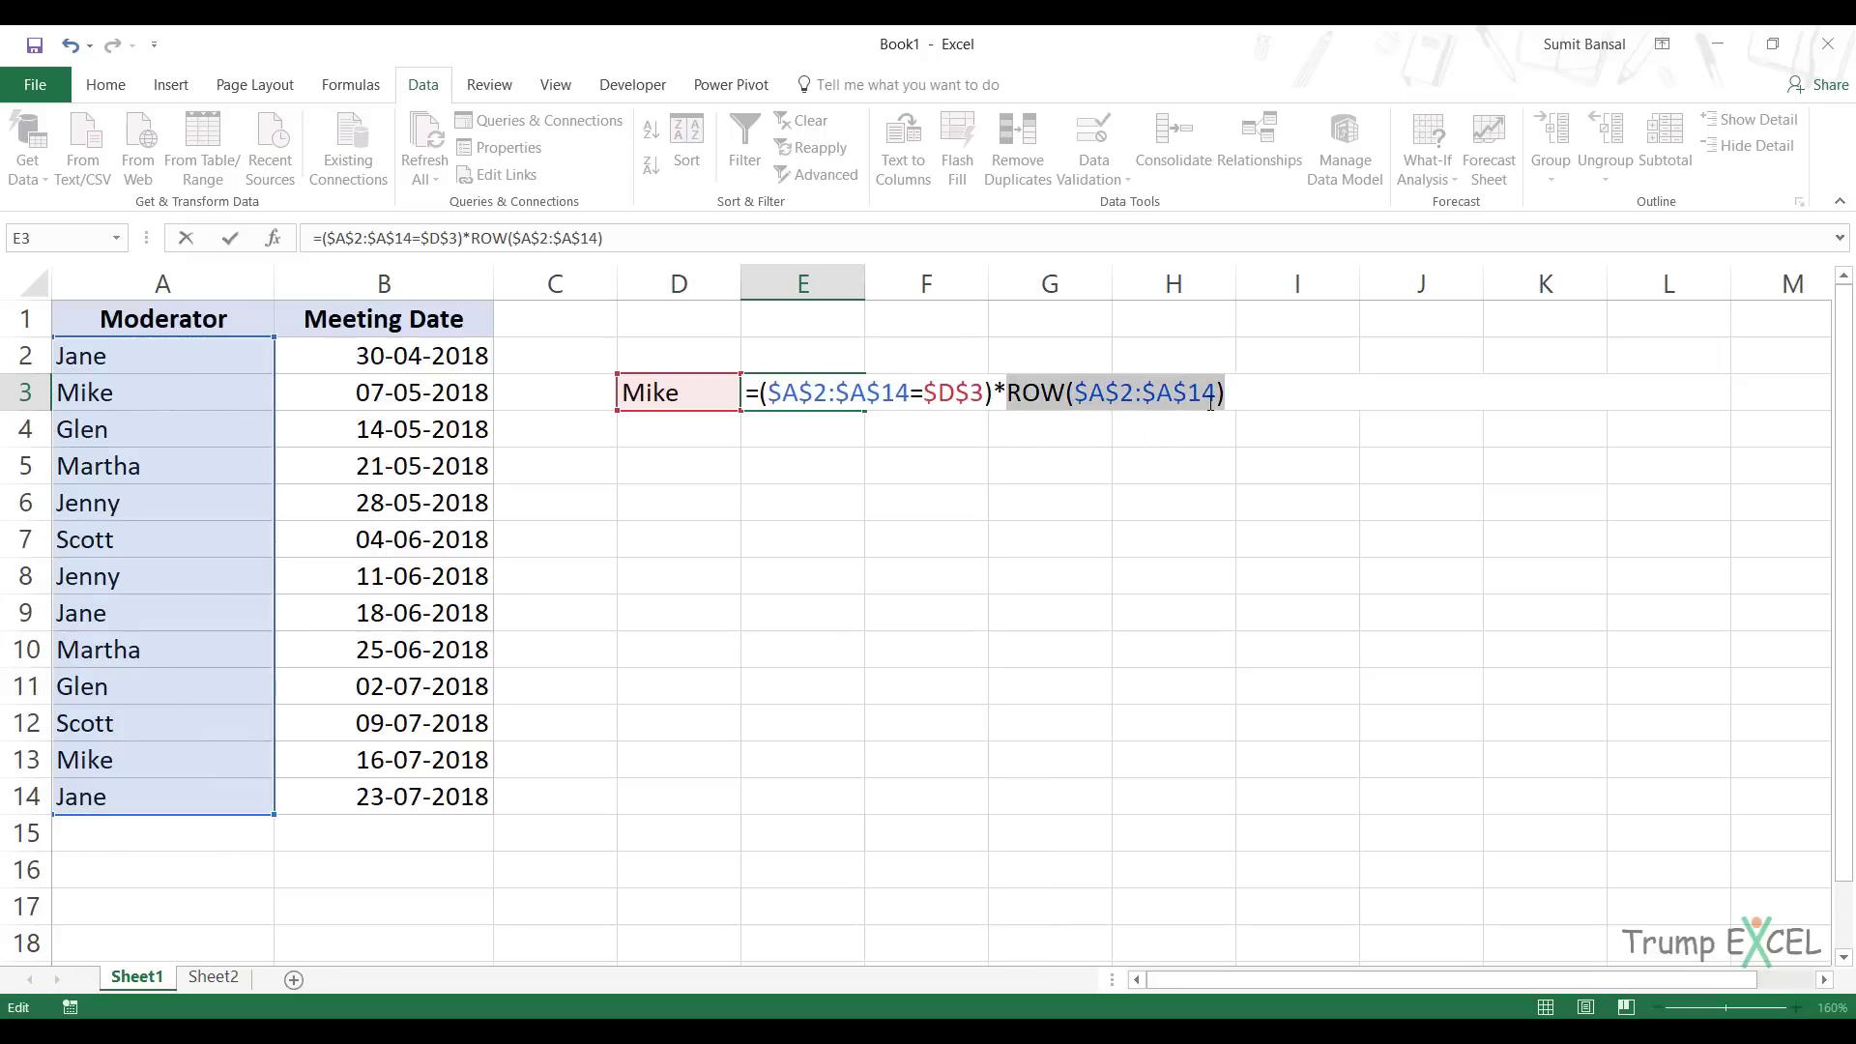
{"action": "key", "text": "F9"}
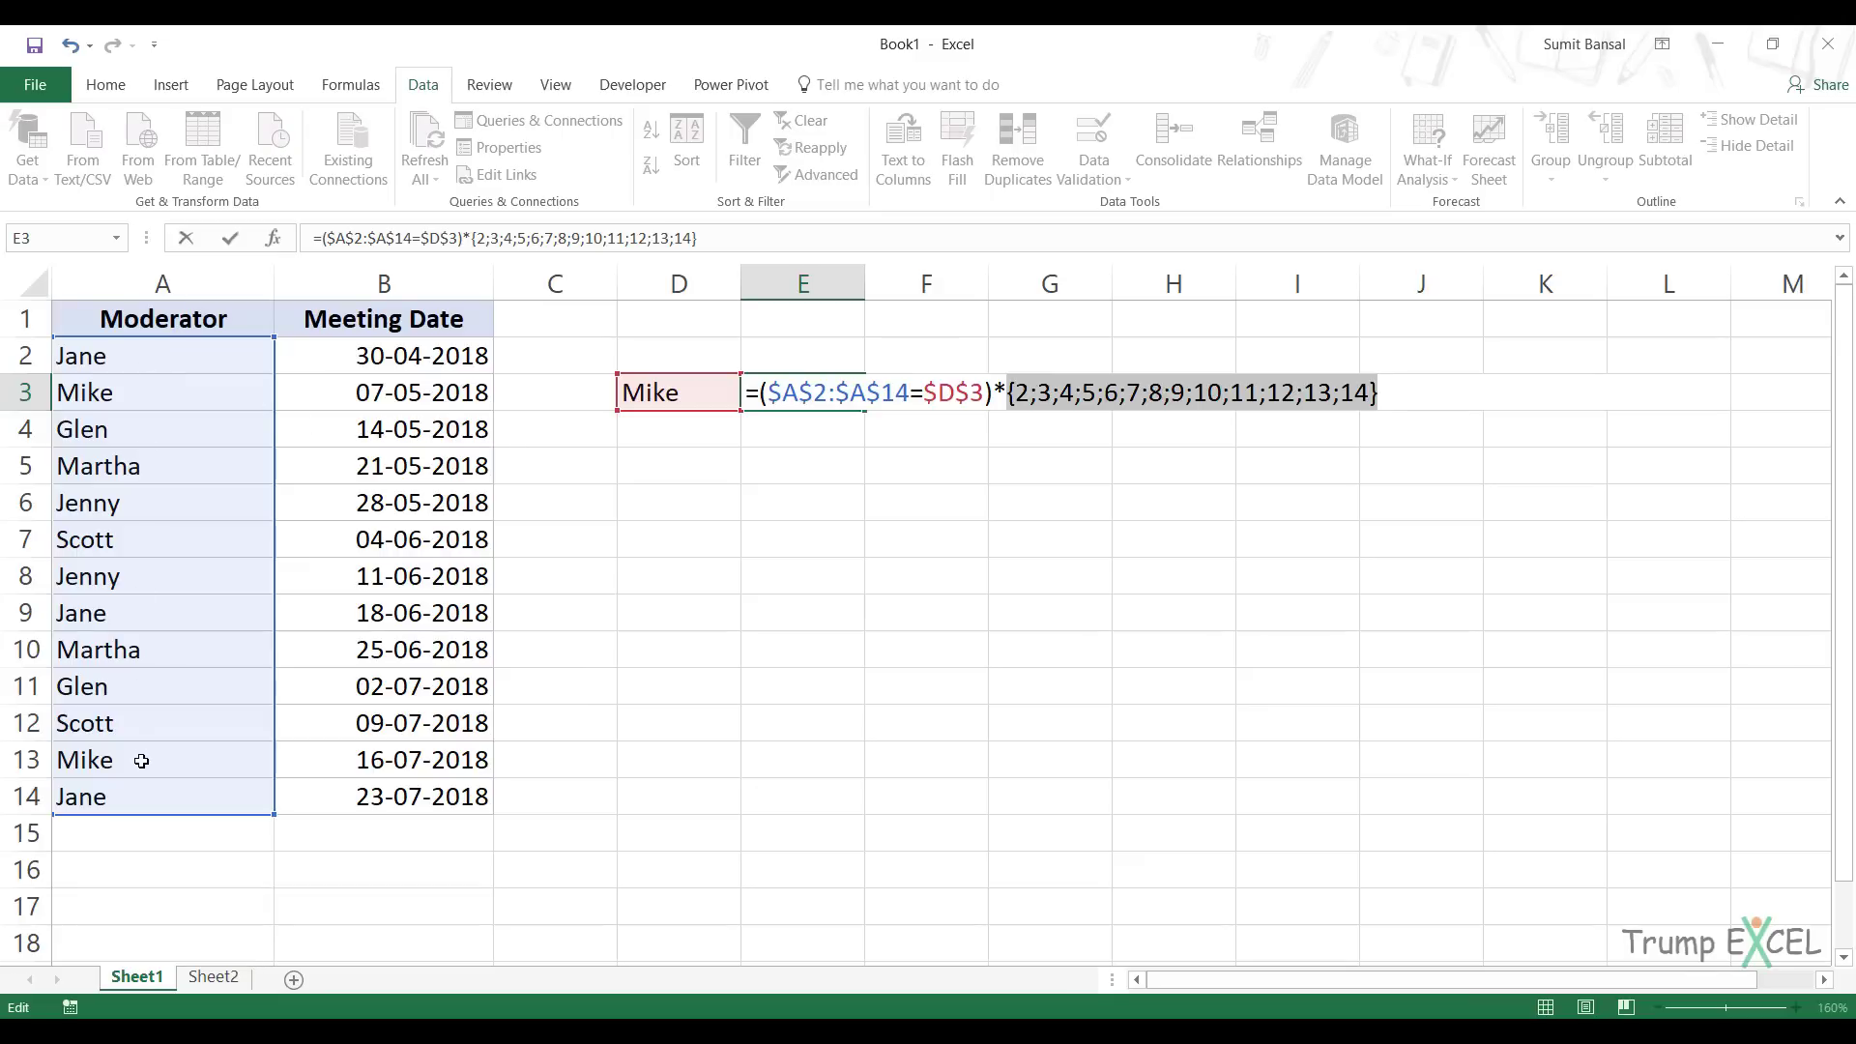
{"action": "key", "text": "ctrl+z"}
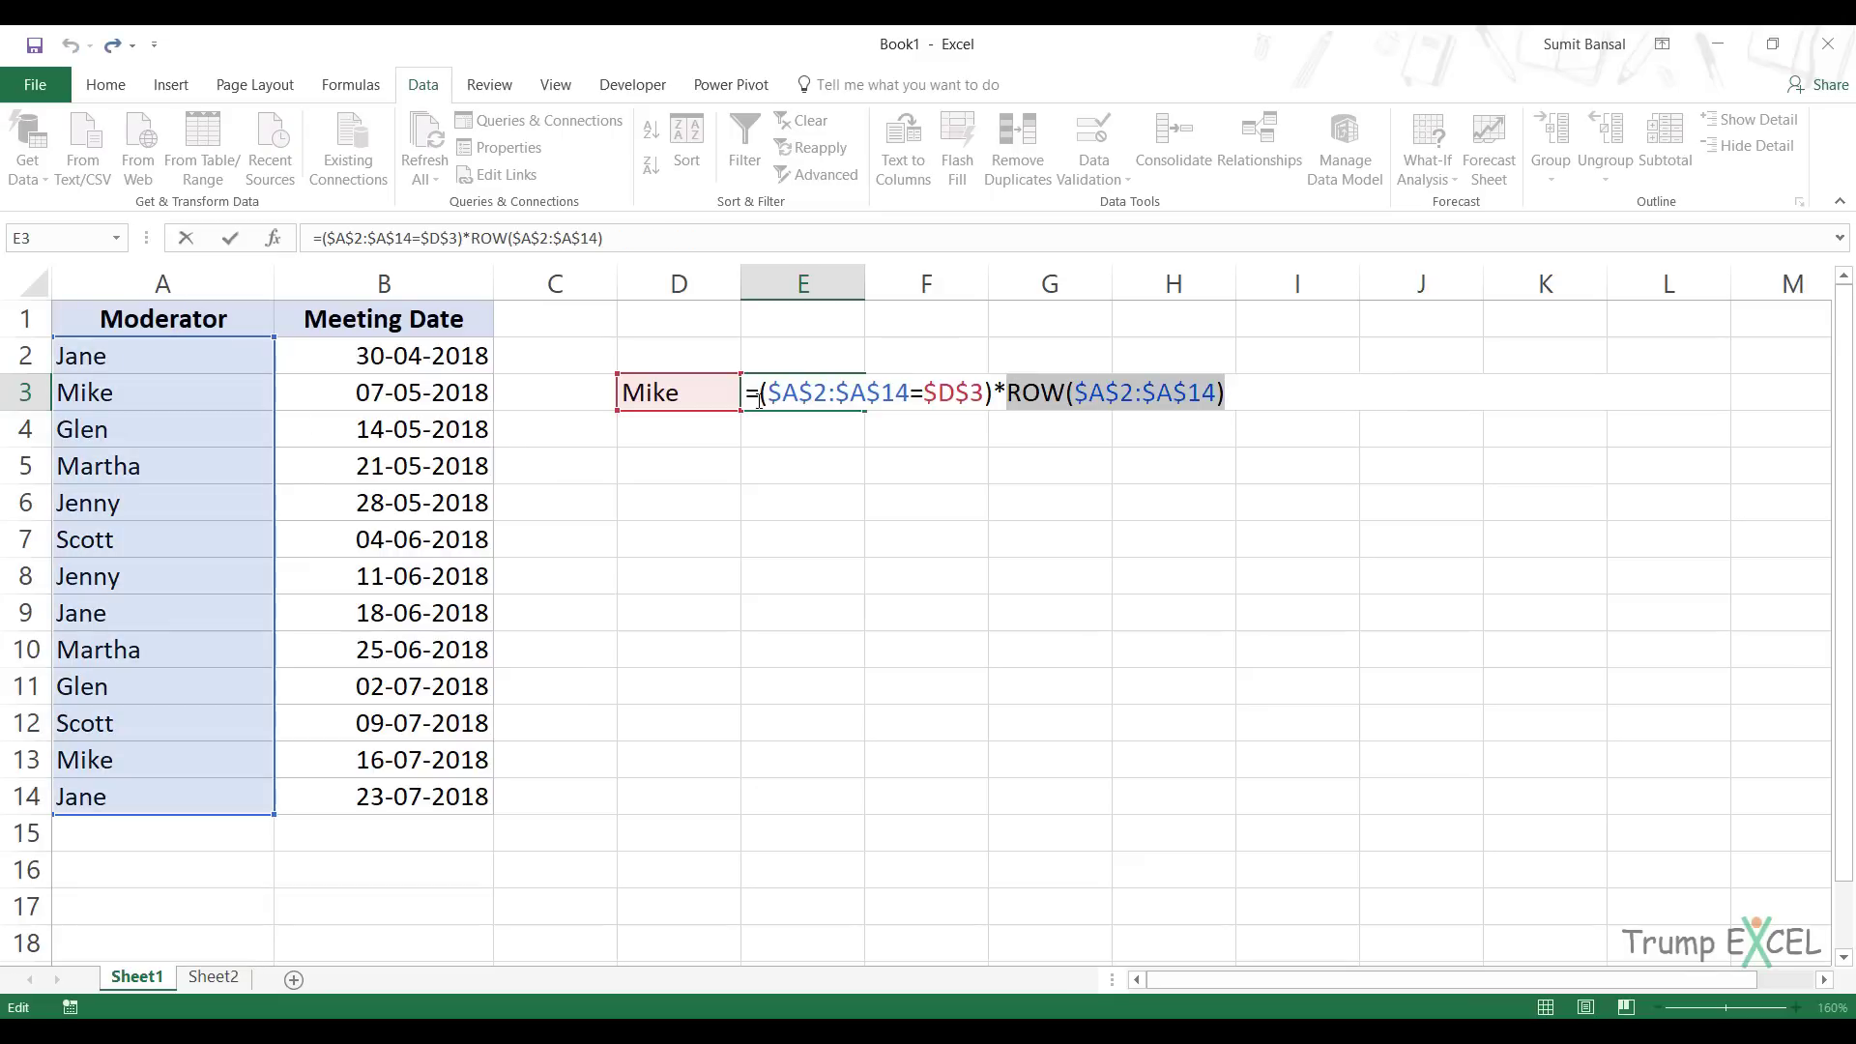
{"action": "left_click_drag", "start_coordinate": [762, 390], "coordinate": [1232, 401]}
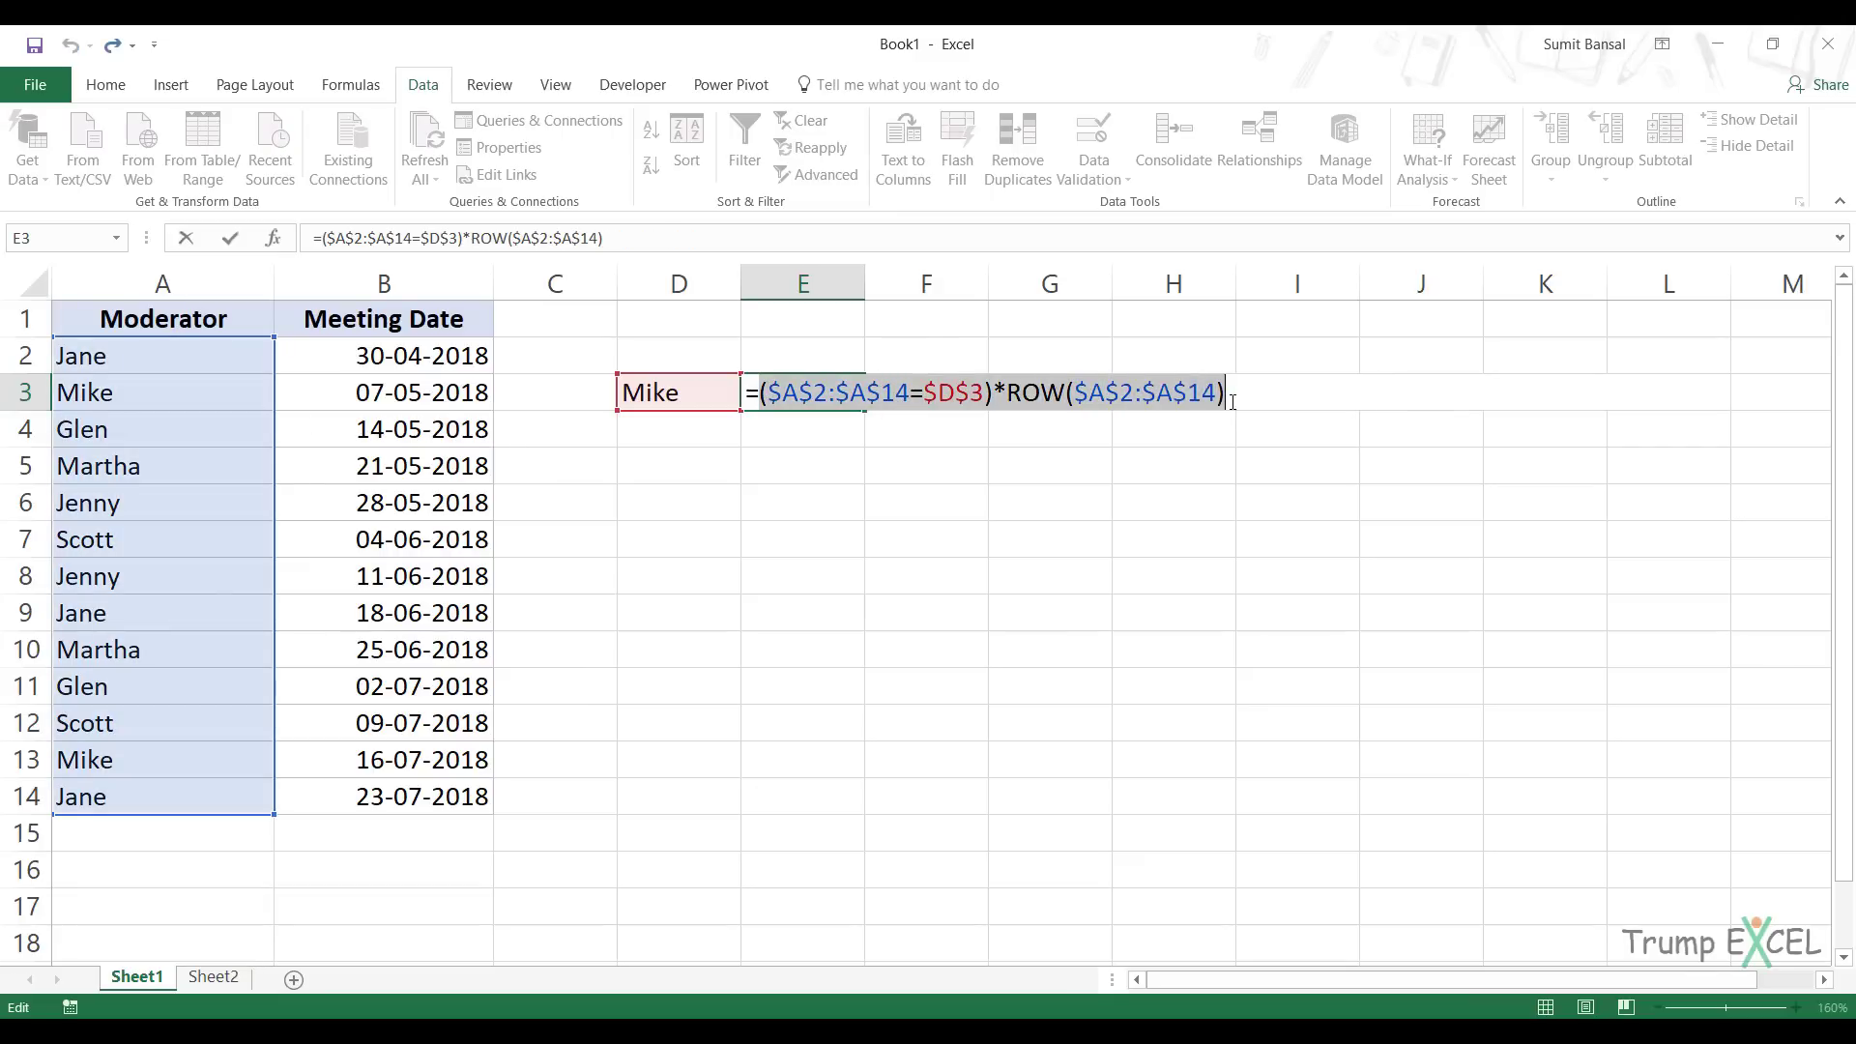
- Preview the product's matching-row array with F9, then undo
{"action": "key", "text": "F9"}
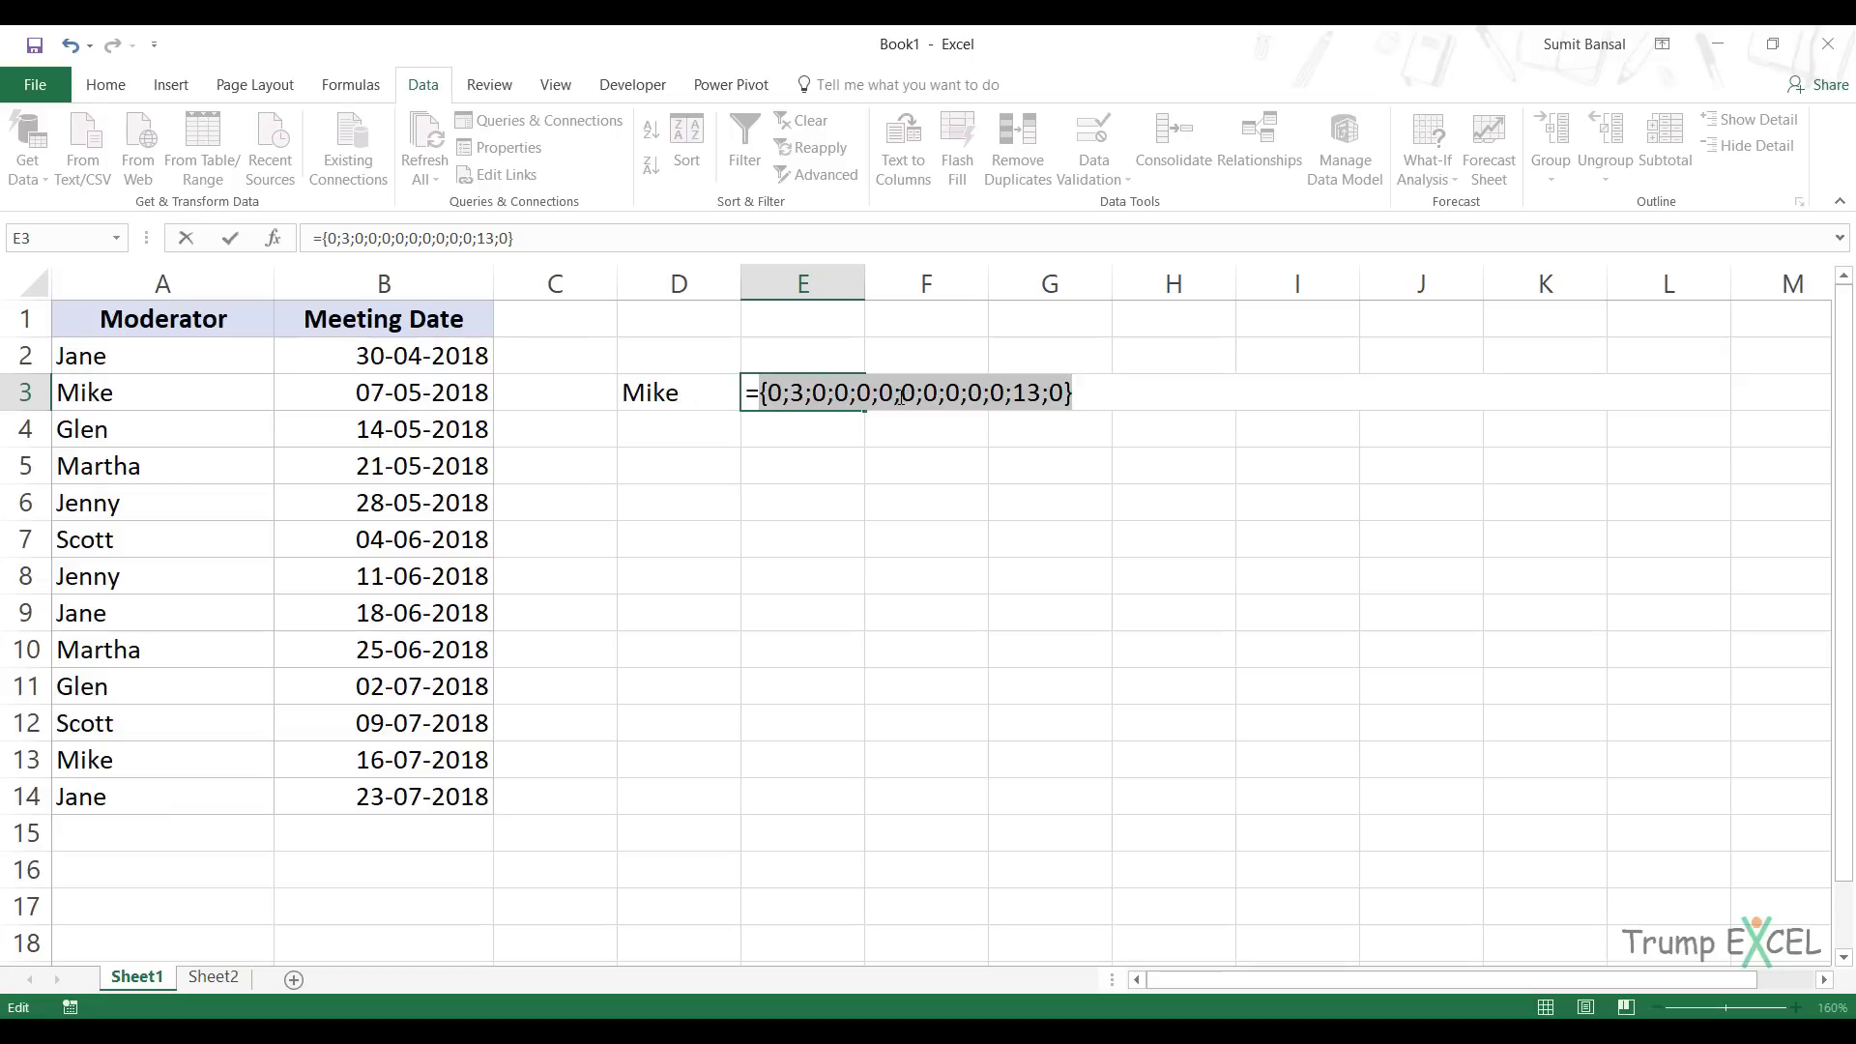
{"action": "key", "text": "ctrl+z"}
{"action": "left_click", "coordinate": [762, 398]}
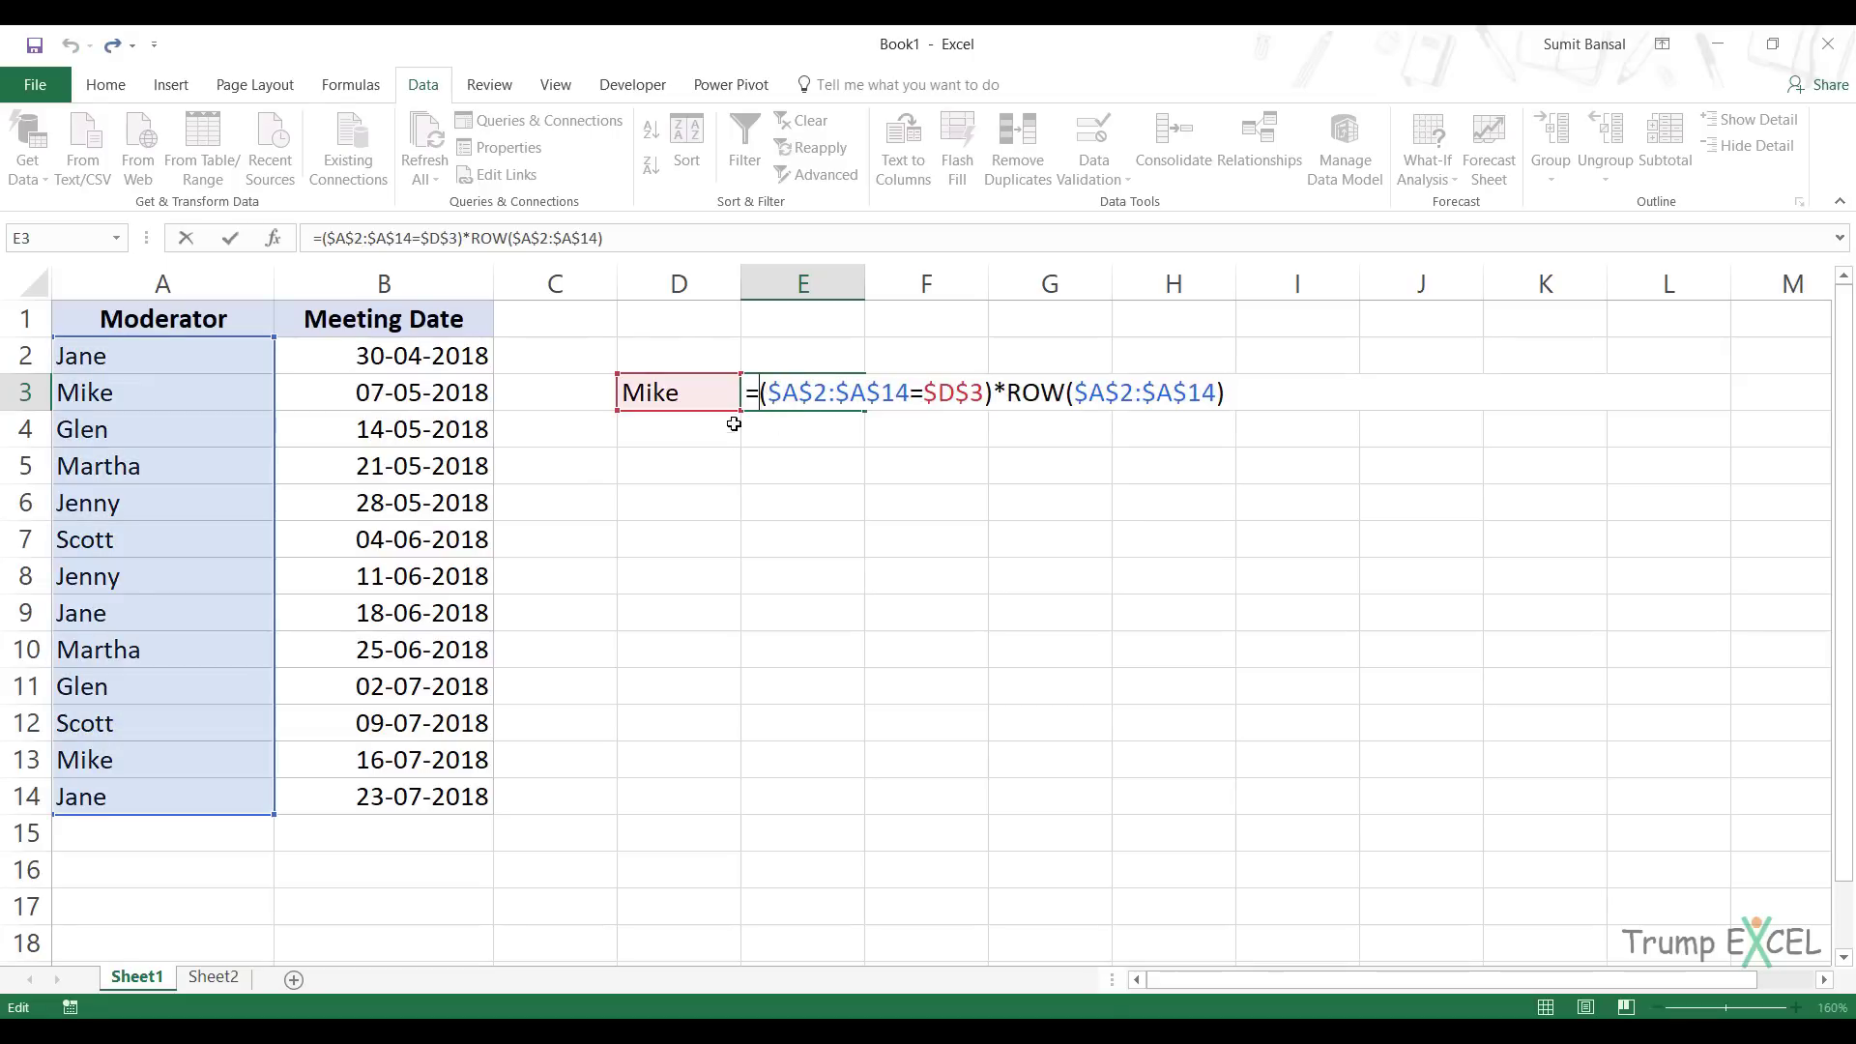
- Wrap the product in MAX( ) and enter it as an array formula with Ctrl+Shift+Enter
{"action": "type", "text": "Max("}
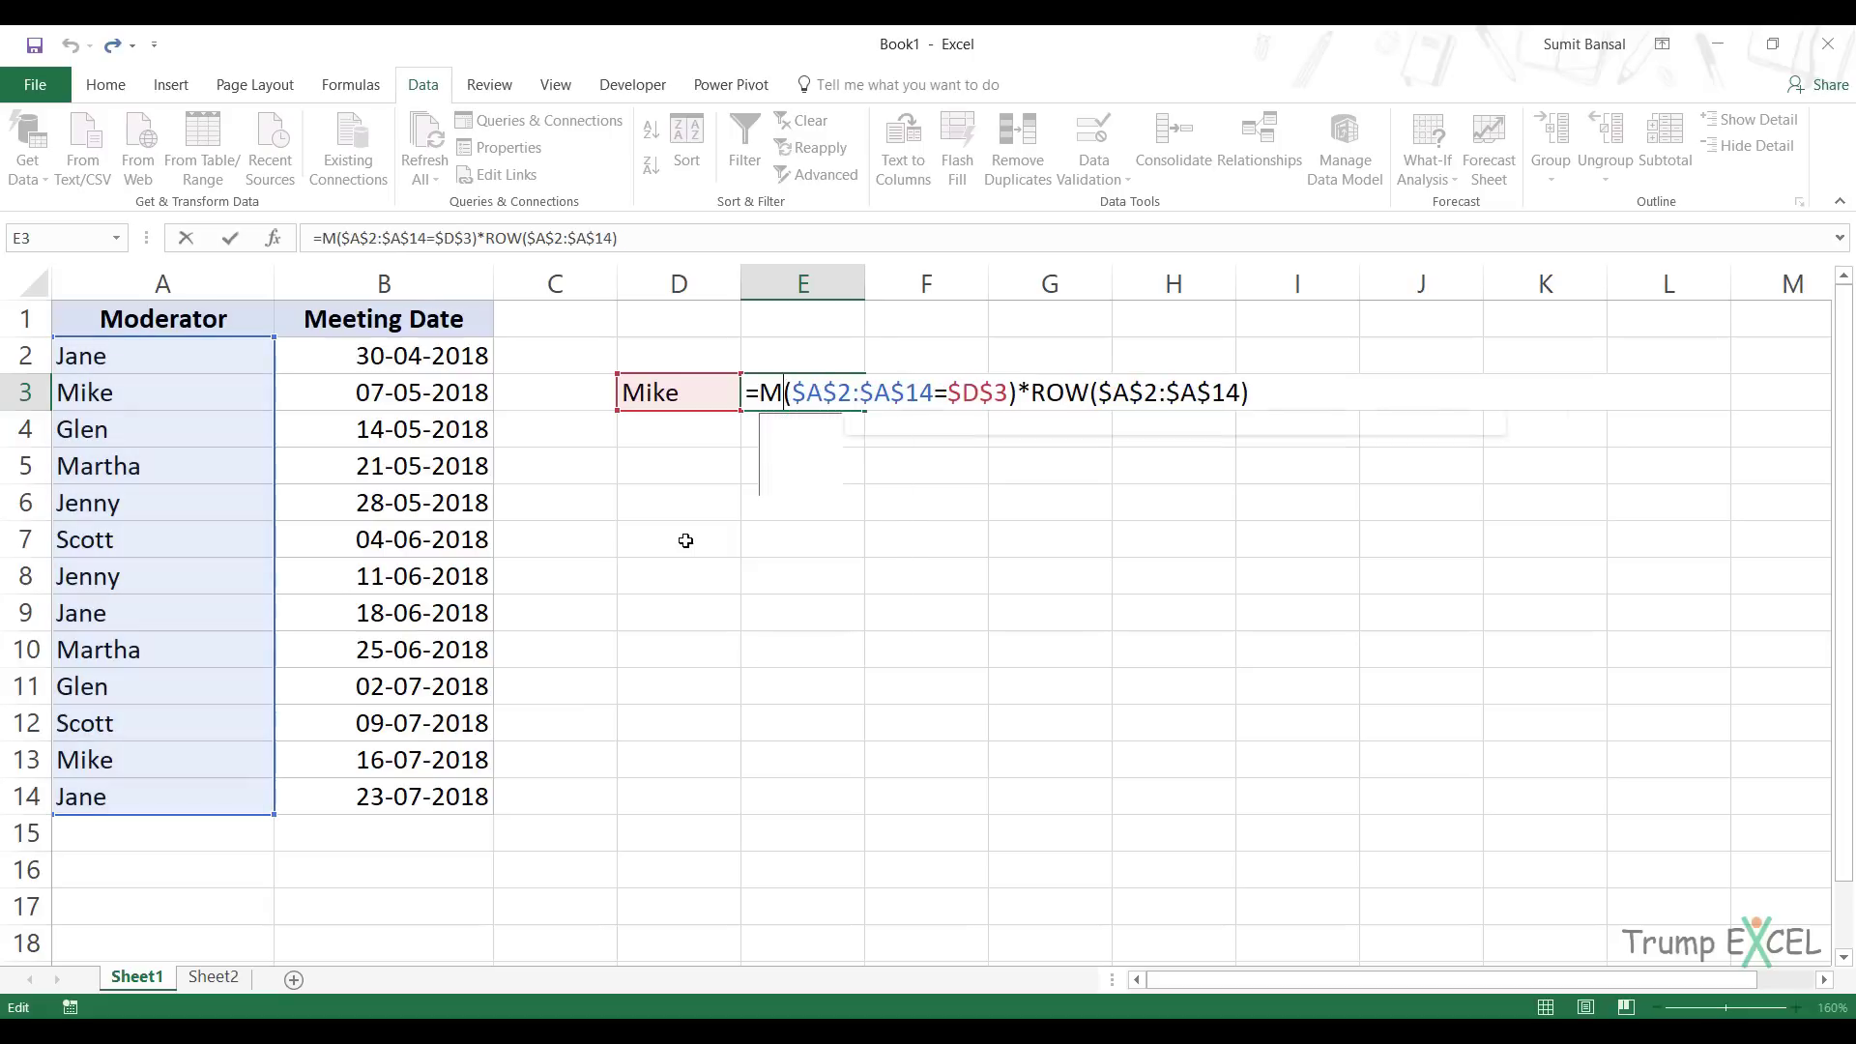
{"action": "left_click", "coordinate": [1293, 399]}
{"action": "type", "text": ")"}
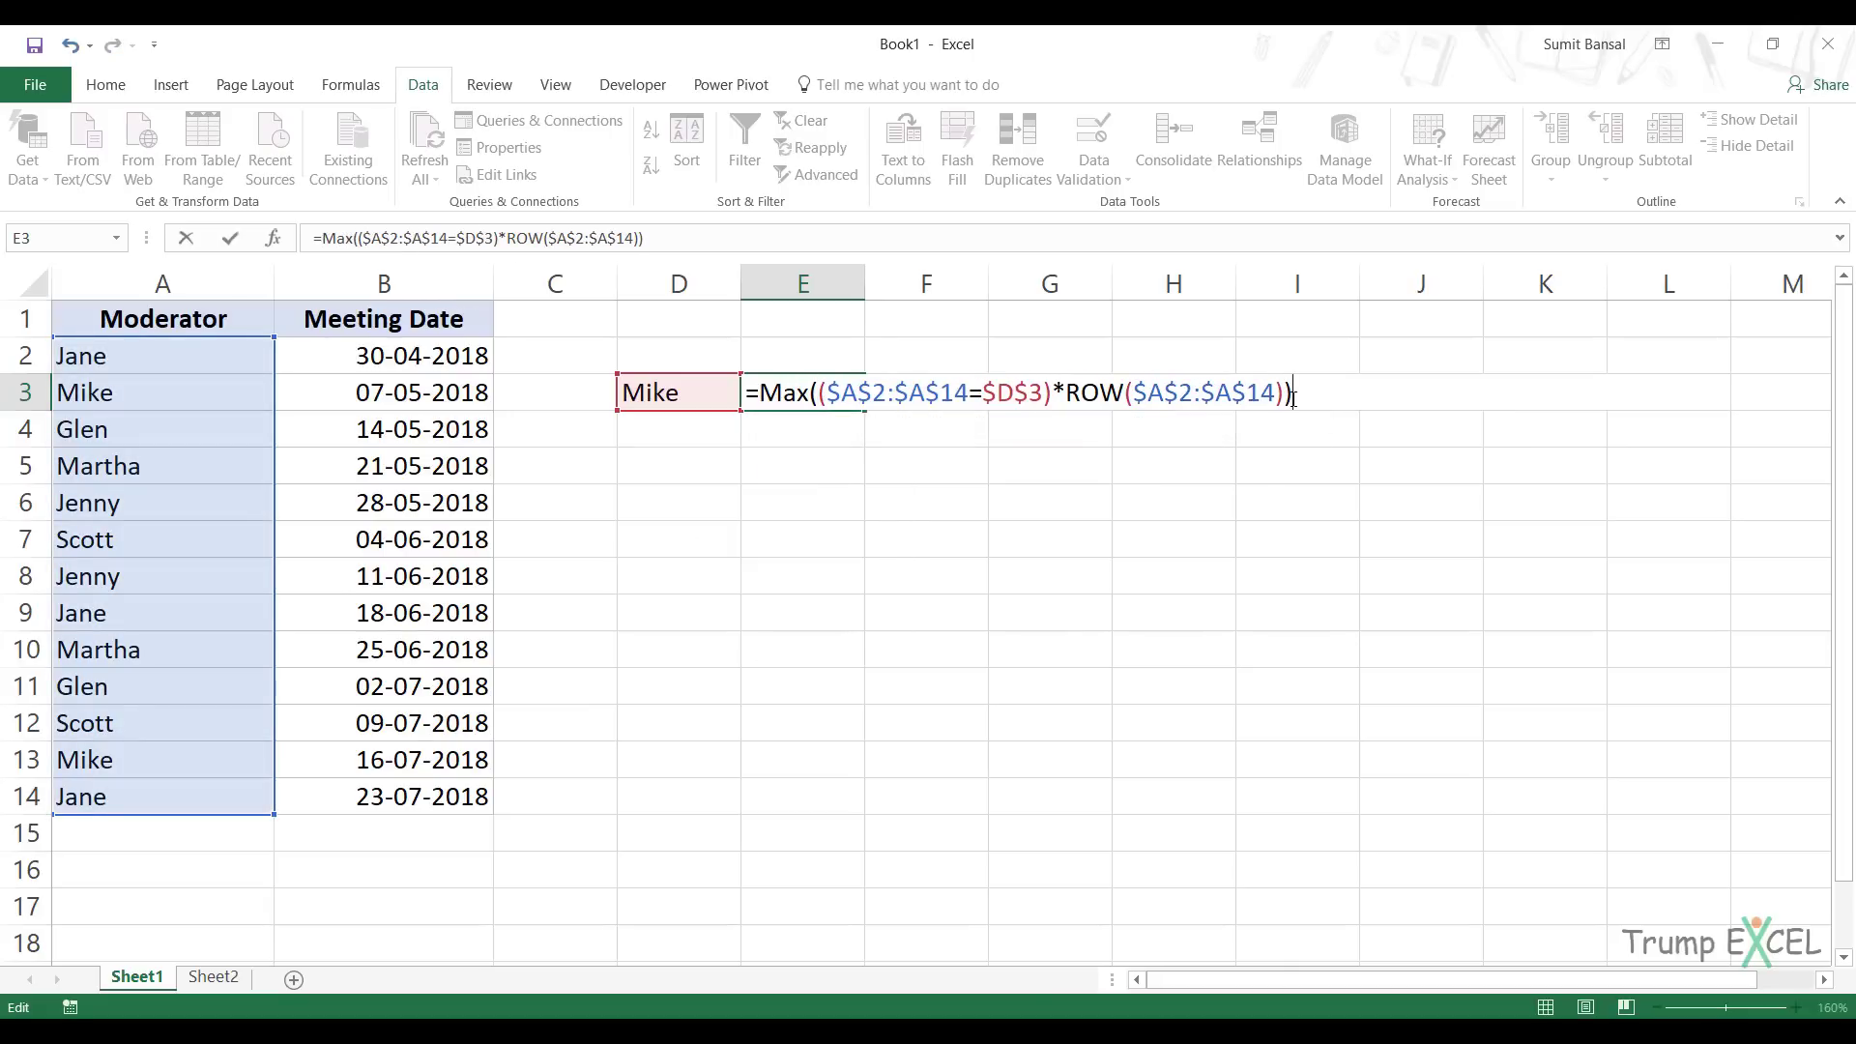
{"action": "key", "text": "ctrl+shift+Return"}
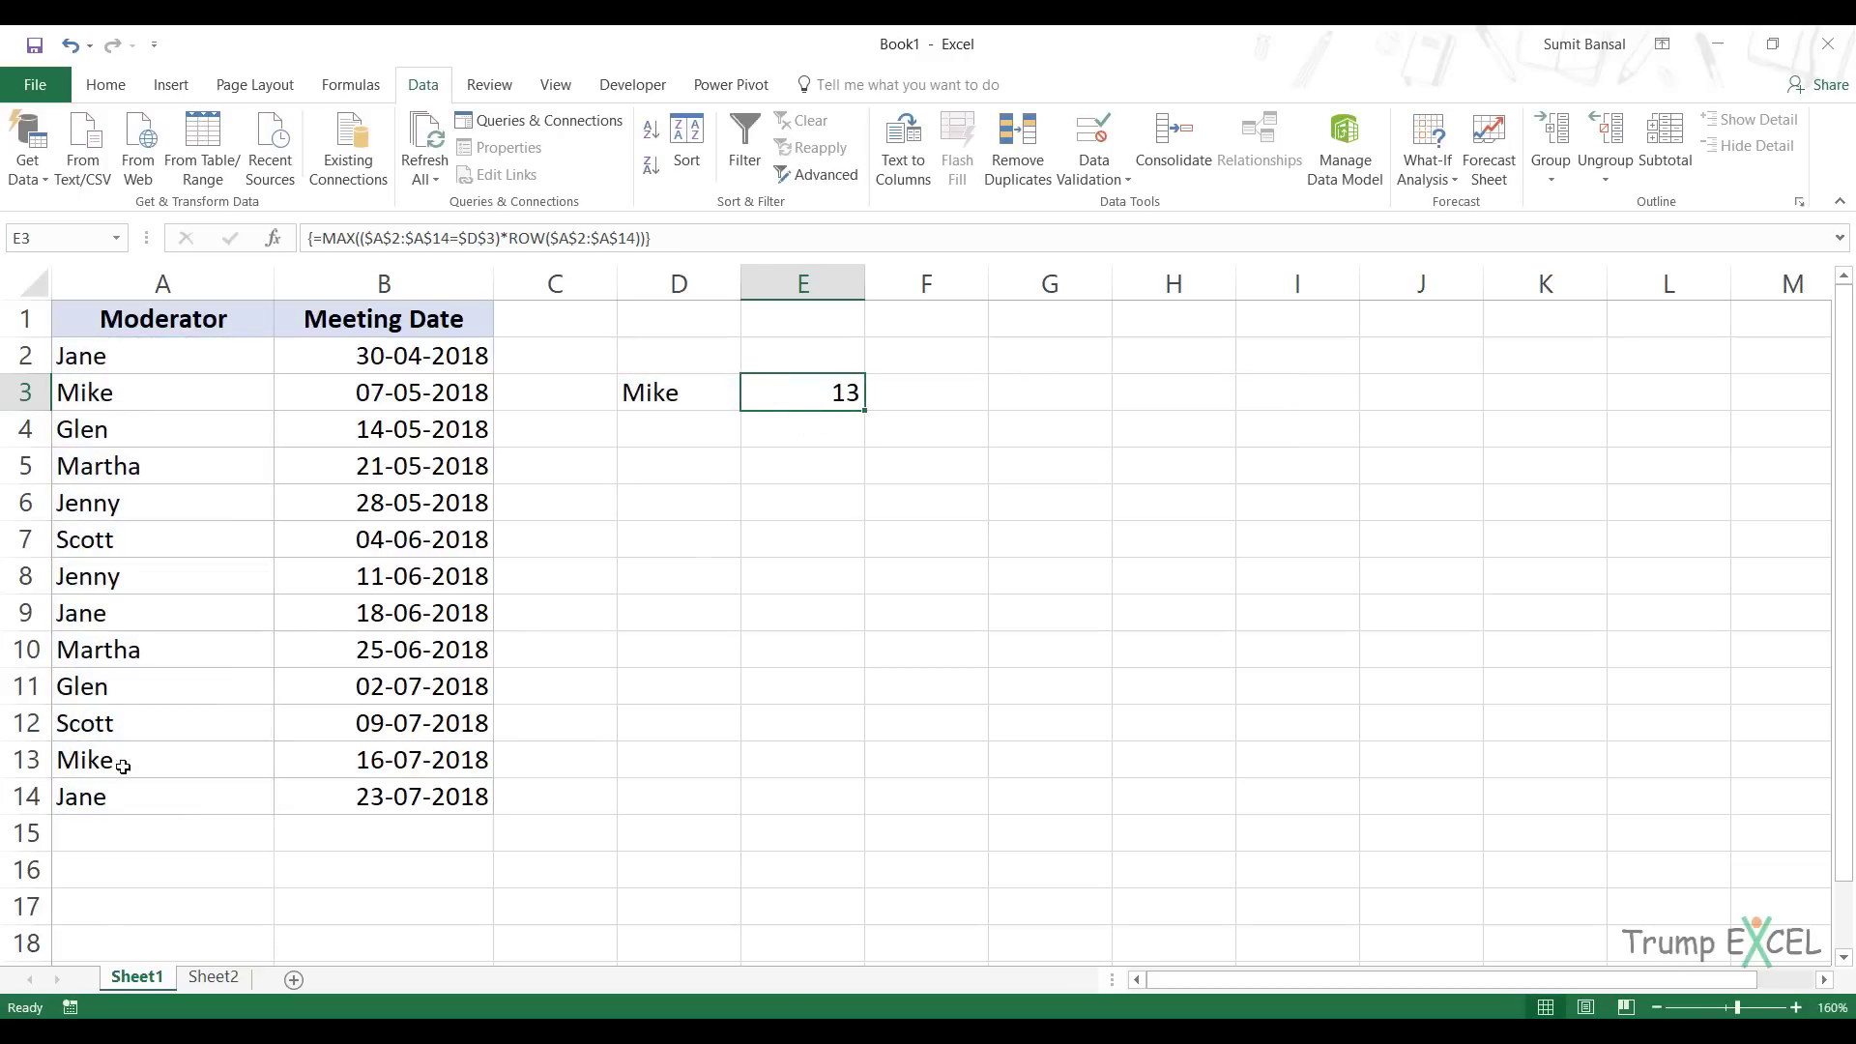
{"action": "left_click", "coordinate": [709, 398]}
- Choose Glen in D3 and check that E3's 11 matches his last meeting in row 11
{"action": "left_click", "coordinate": [751, 399]}
{"action": "left_click", "coordinate": [726, 481]}
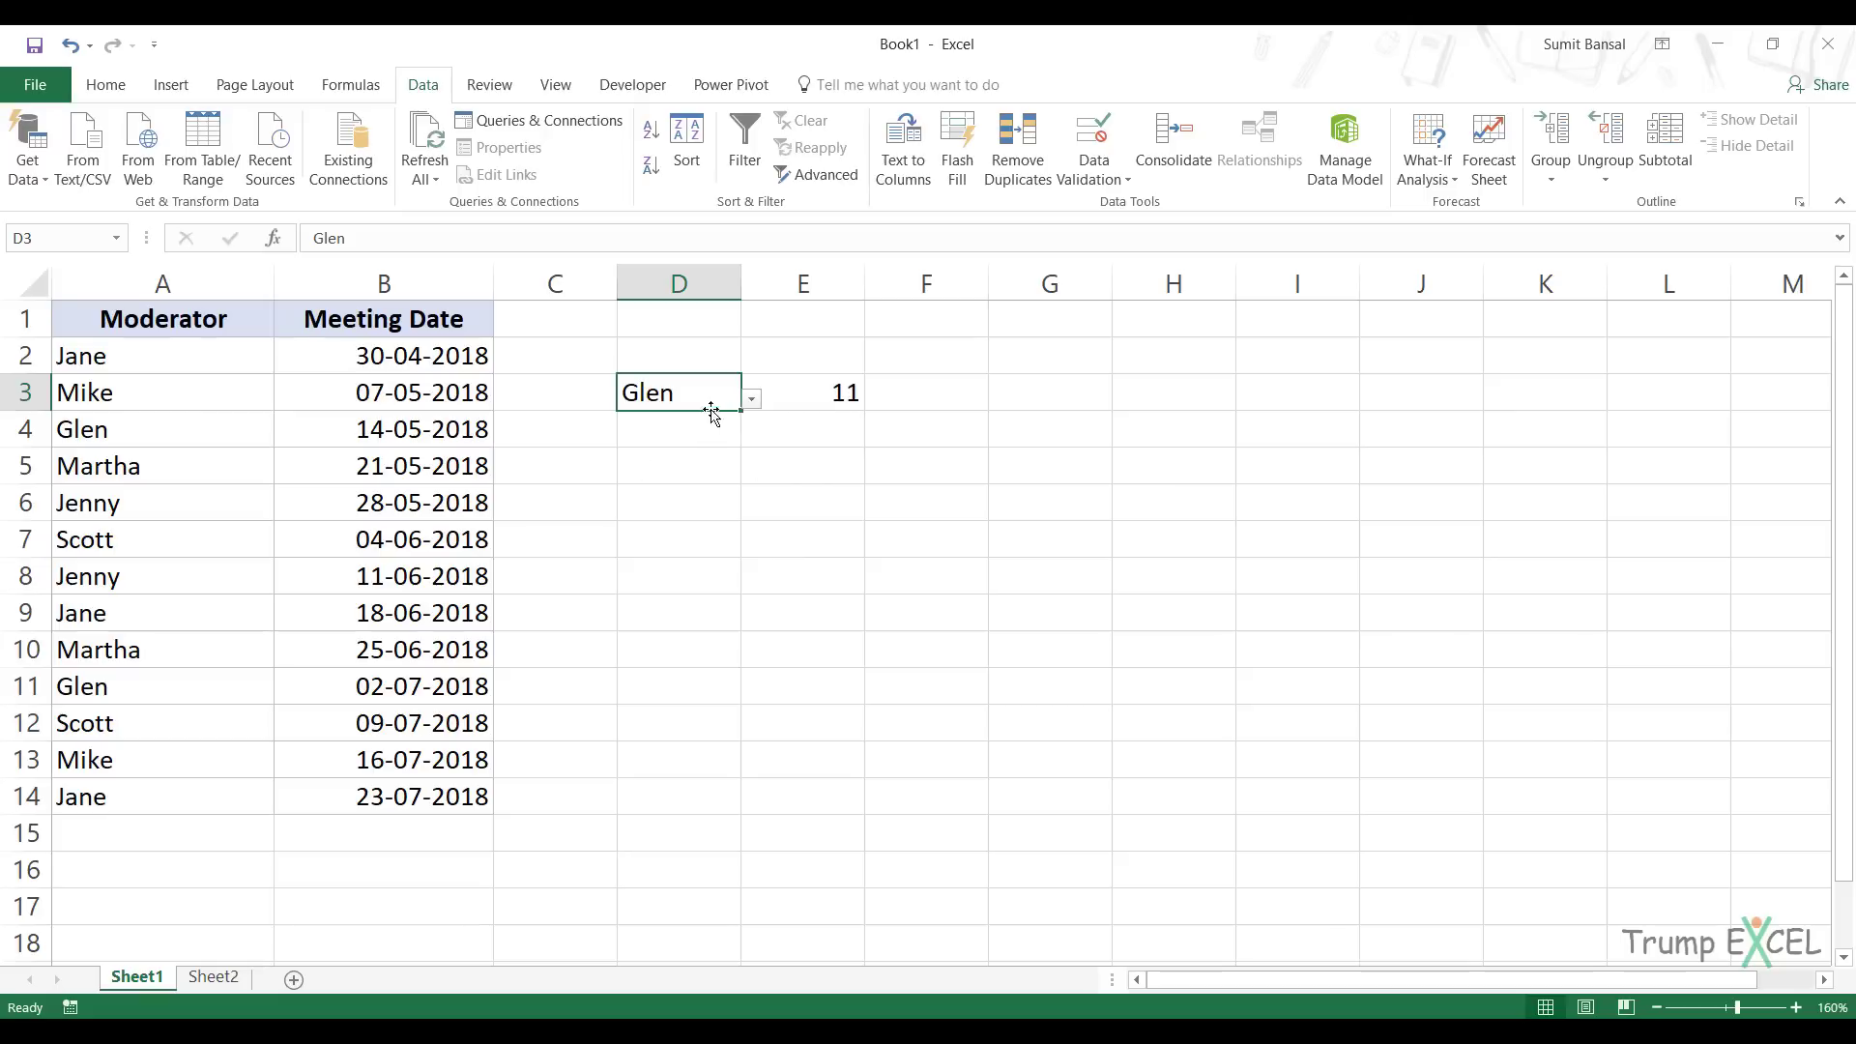
{"action": "left_click_drag", "start_coordinate": [107, 687], "coordinate": [307, 688]}
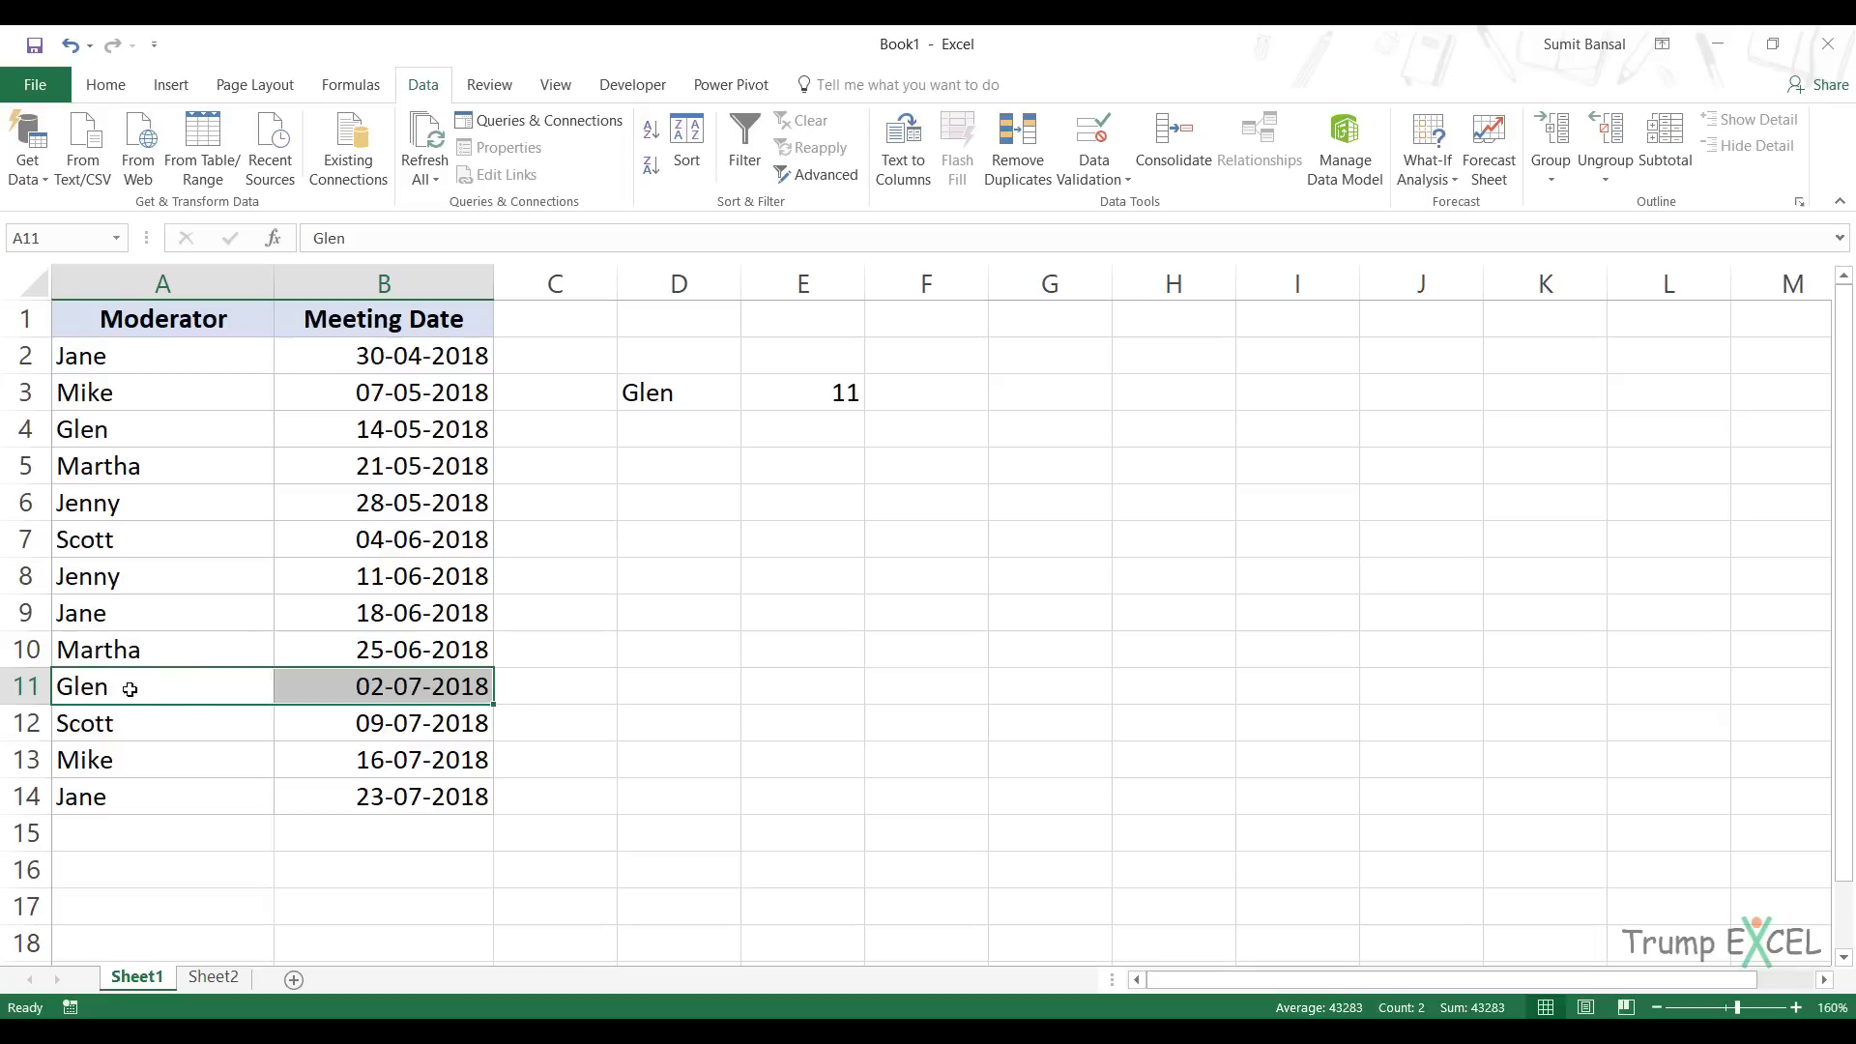
- Review E3's formula against the data range A2:B14 and start editing it
{"action": "left_click", "coordinate": [829, 396]}
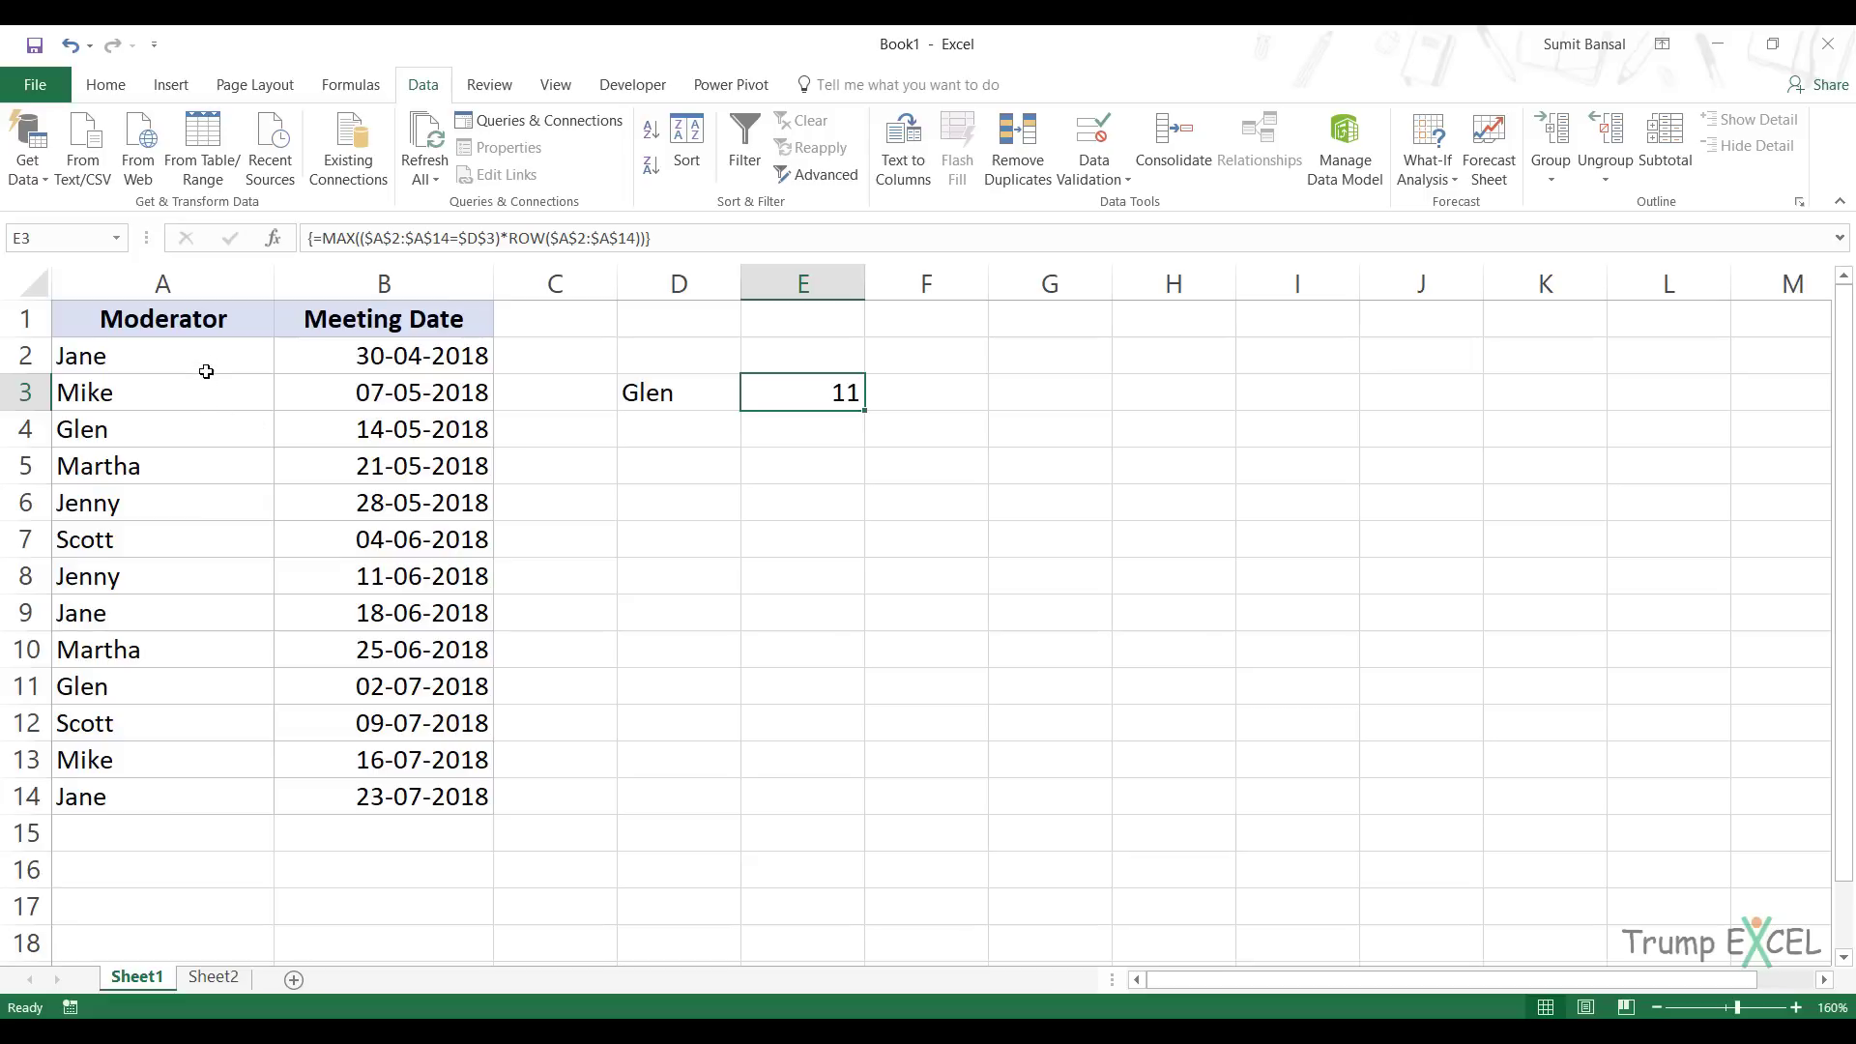
{"action": "left_click_drag", "start_coordinate": [169, 364], "coordinate": [384, 789]}
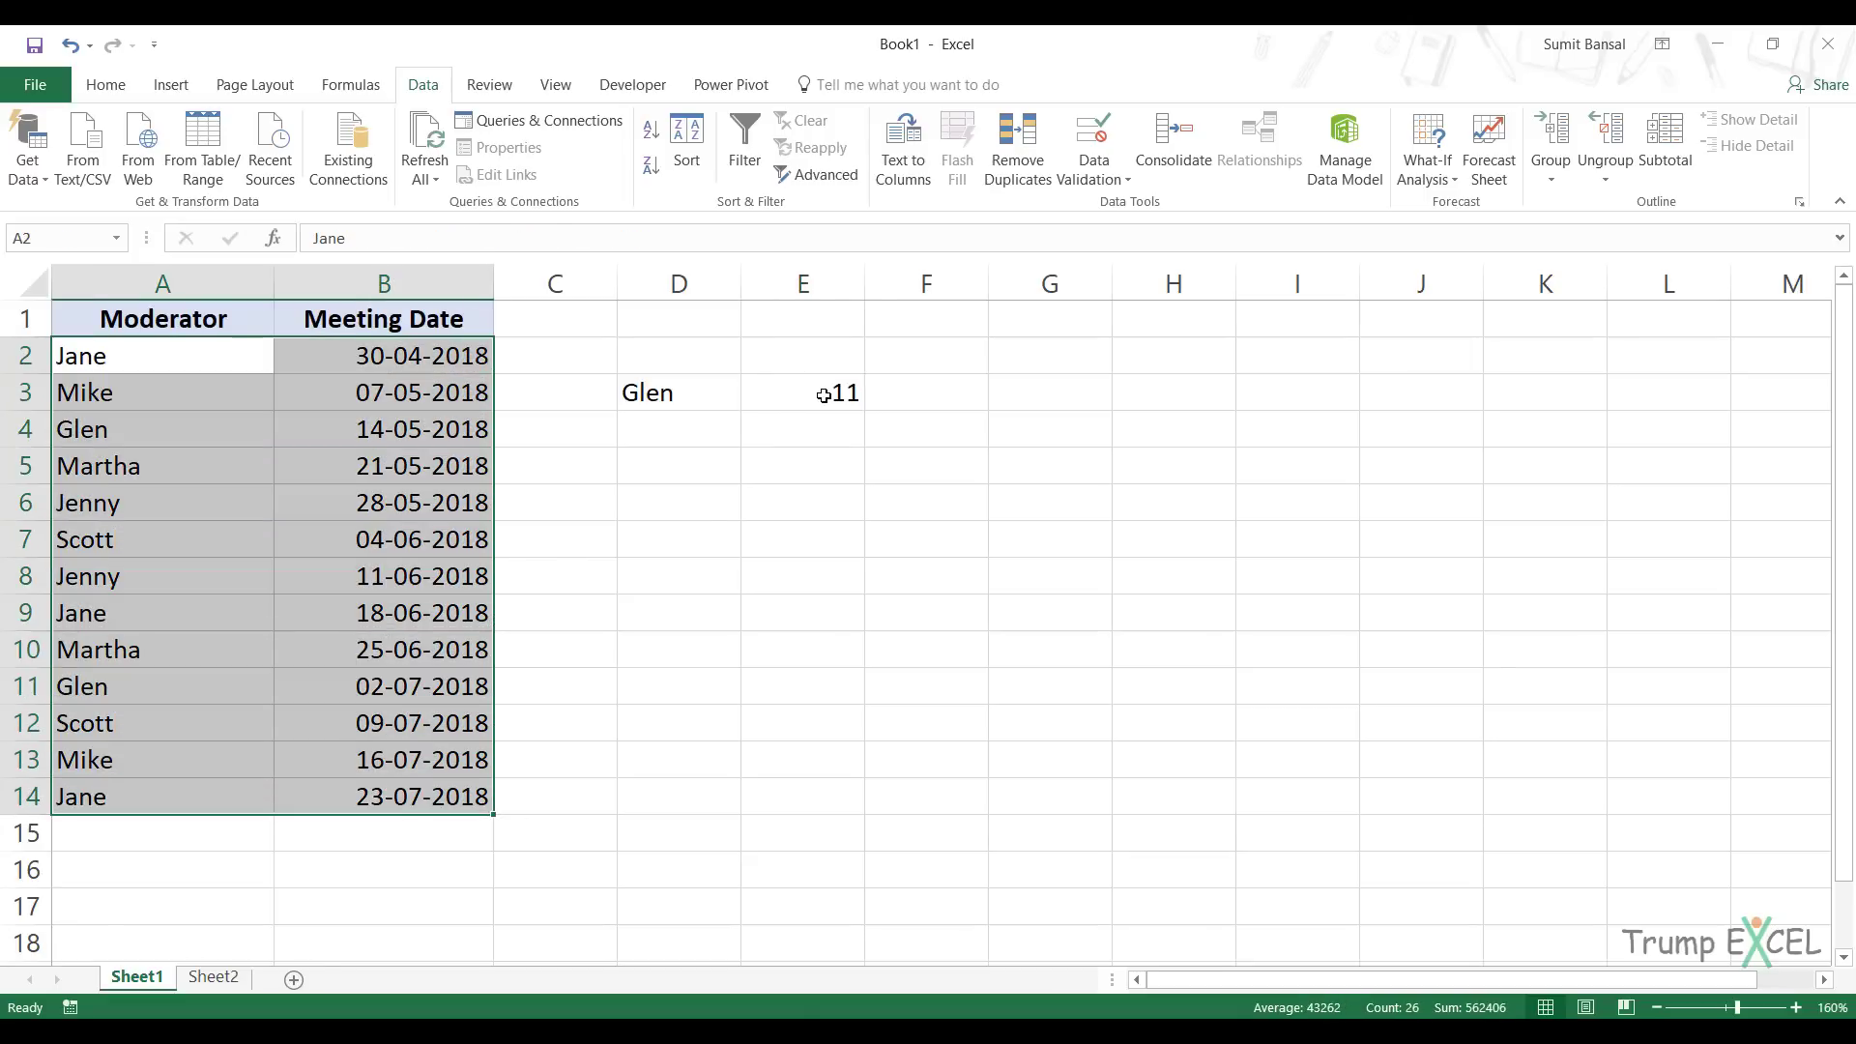
{"action": "left_click", "coordinate": [820, 394]}
{"action": "key", "text": "F2"}
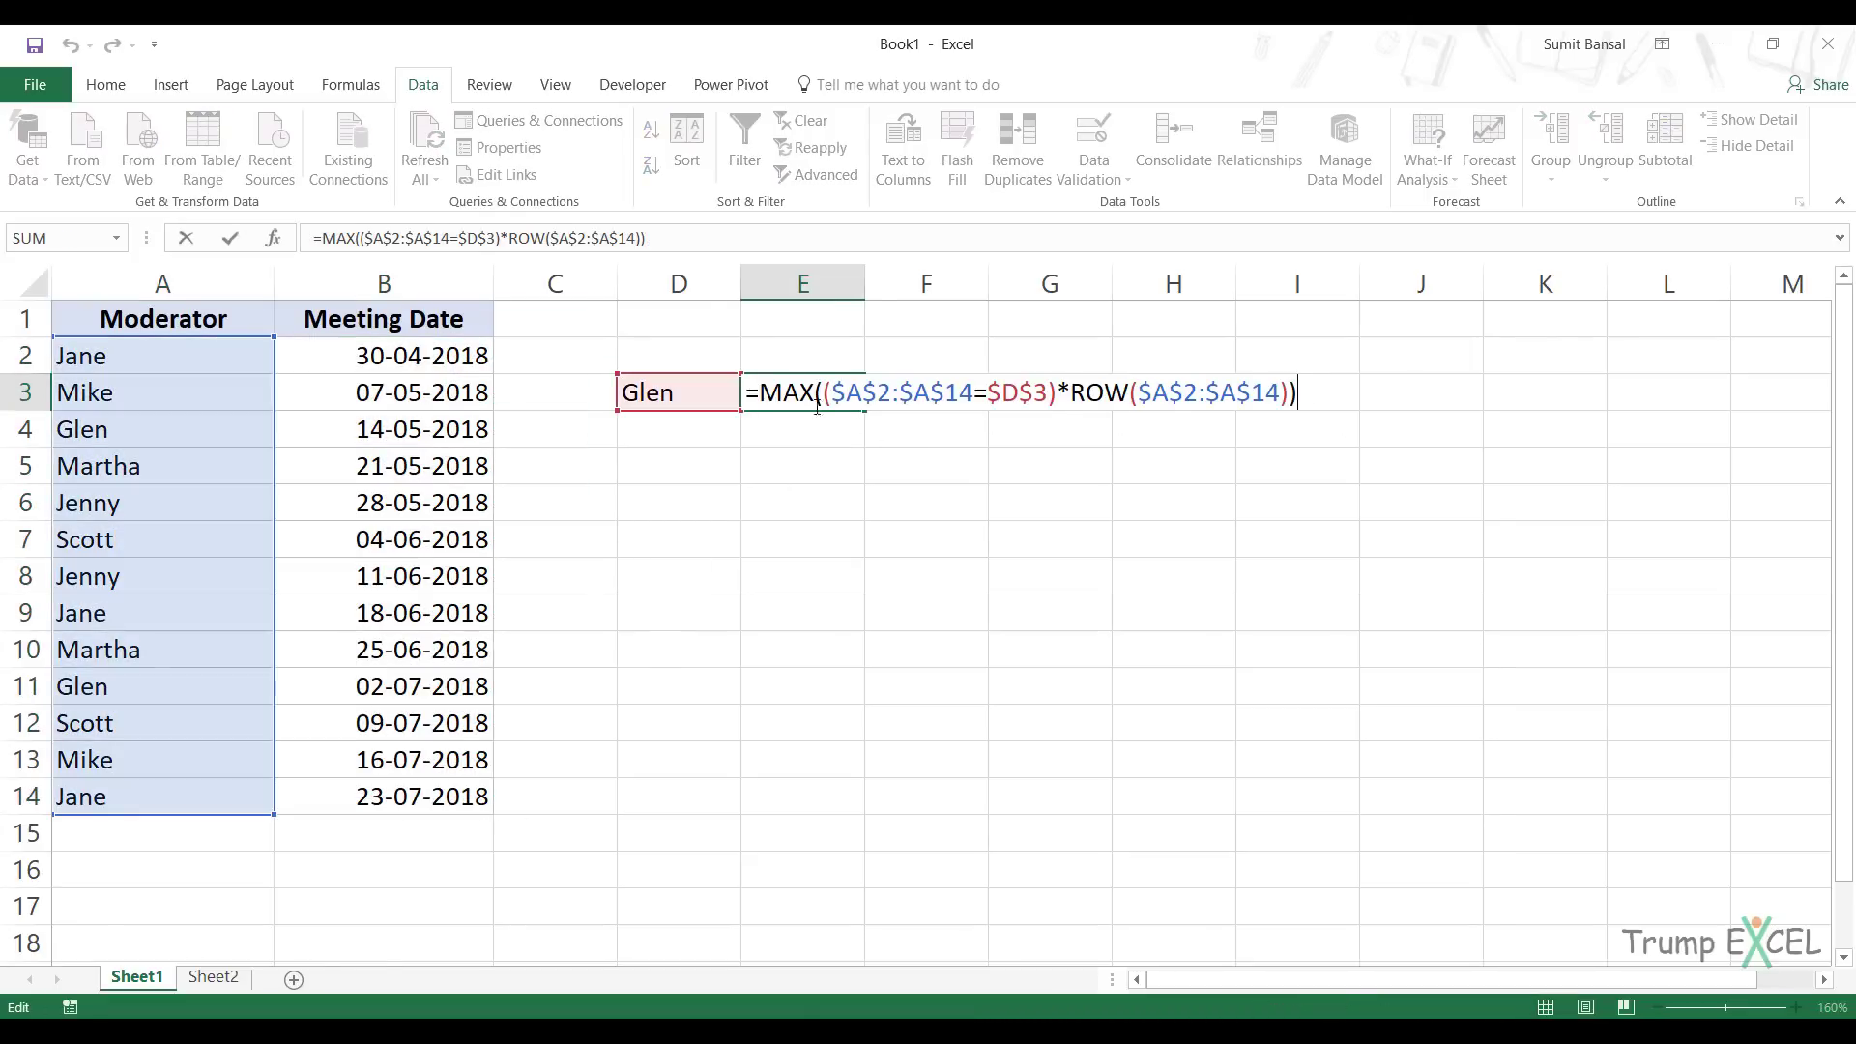
- Wrap E3's MAX formula in SUMPRODUCT( ) and subtract 1
{"action": "type", "text": "SUMPRO"}
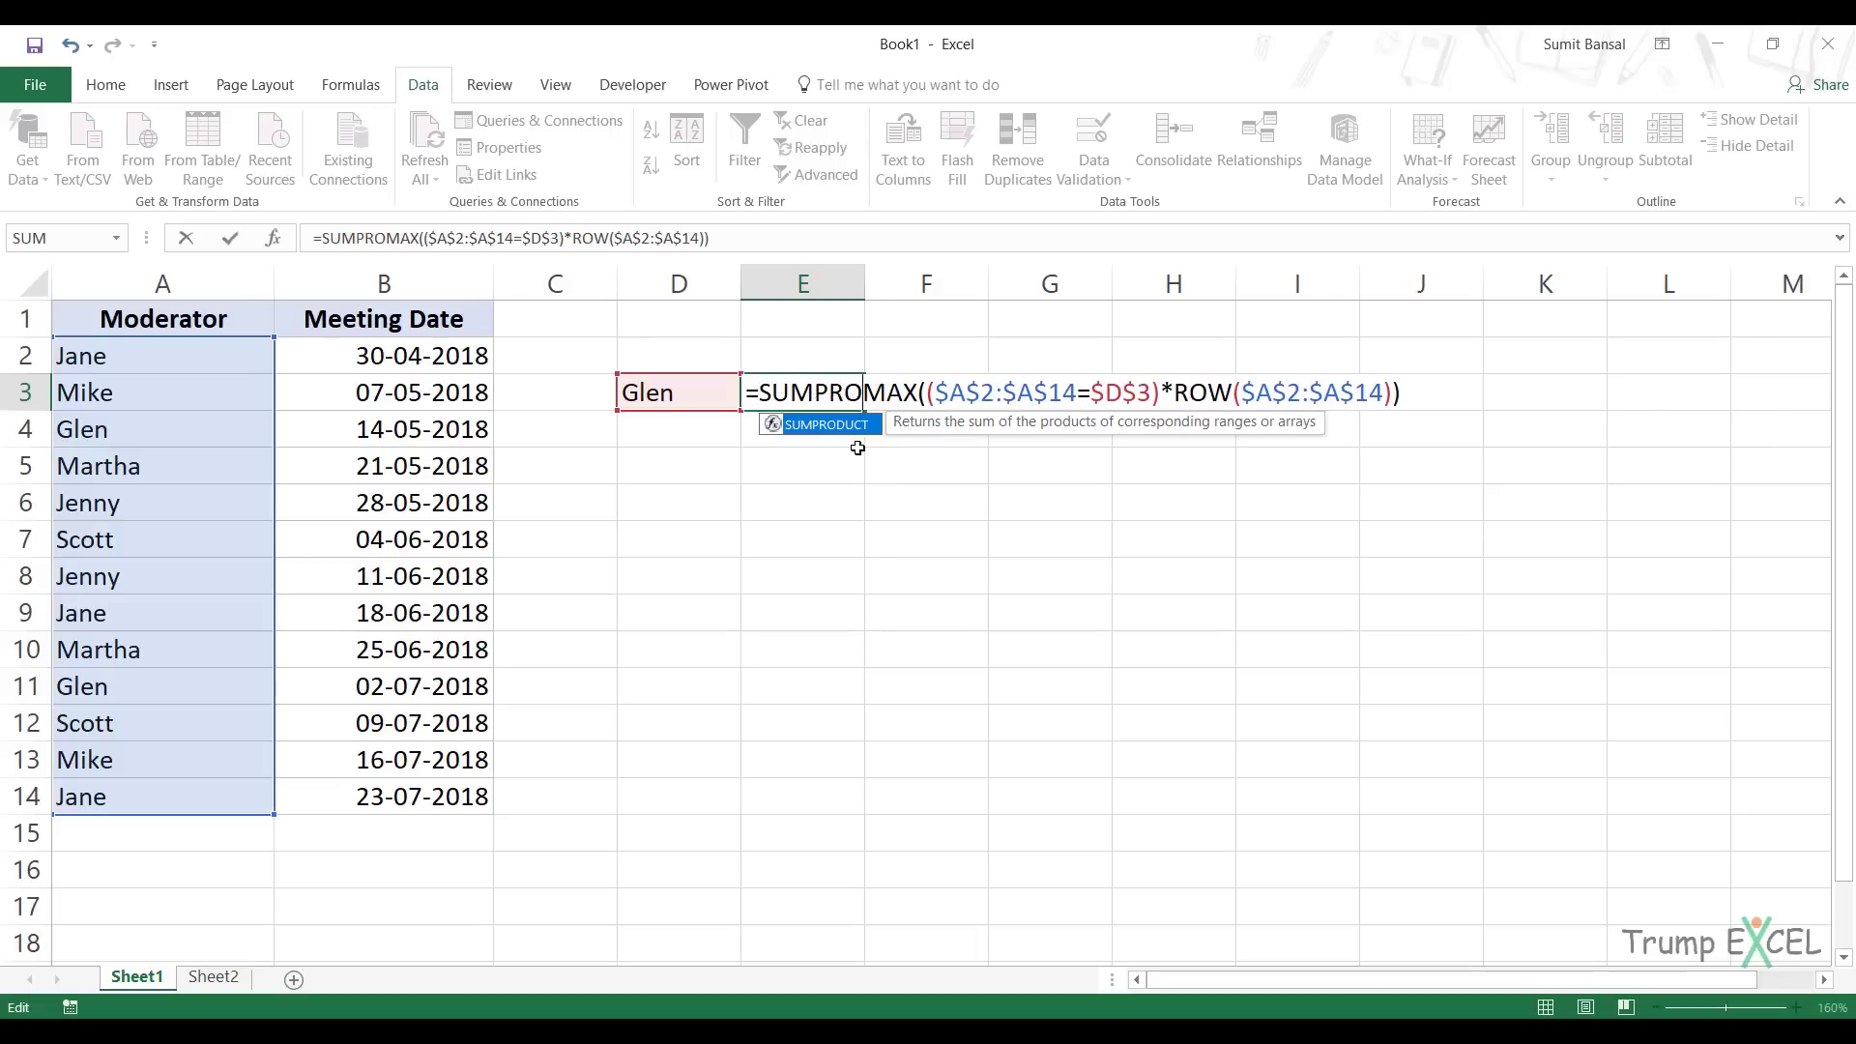
{"action": "key", "text": "Tab"}
{"action": "key", "text": "Right"}
{"action": "key", "text": "Right"}
{"action": "key", "text": "Right"}
{"action": "key", "text": "Right"}
{"action": "key", "text": "Right"}
{"action": "key", "text": "Right"}
{"action": "key", "text": "Right"}
{"action": "key", "text": "Right"}
{"action": "key", "text": "Right"}
{"action": "key", "text": "Right"}
{"action": "key", "text": "Right"}
{"action": "key", "text": "Right"}
{"action": "key", "text": "Right"}
{"action": "key", "text": "Right"}
{"action": "key", "text": "Right"}
{"action": "key", "text": "Right"}
{"action": "key", "text": "Right"}
{"action": "key", "text": "Right"}
{"action": "key", "text": "Right"}
{"action": "key", "text": "Right"}
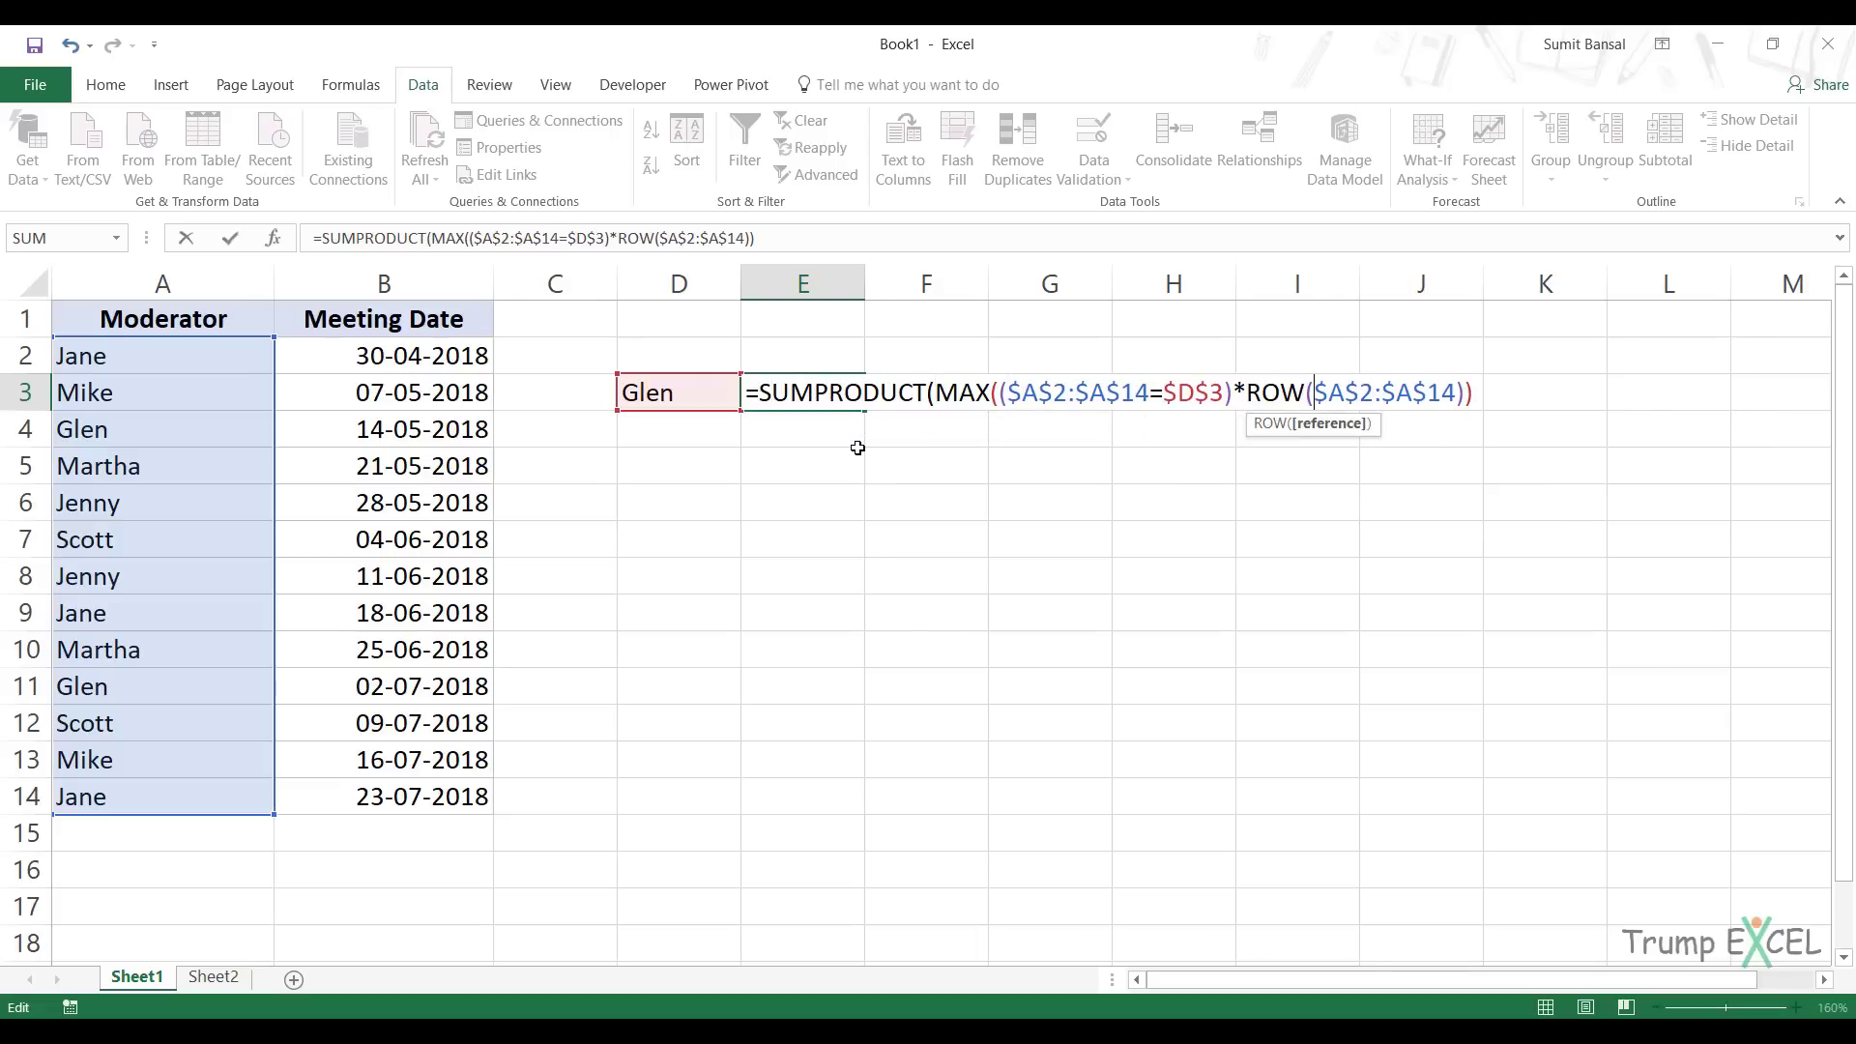
{"action": "type", "text": ")"}
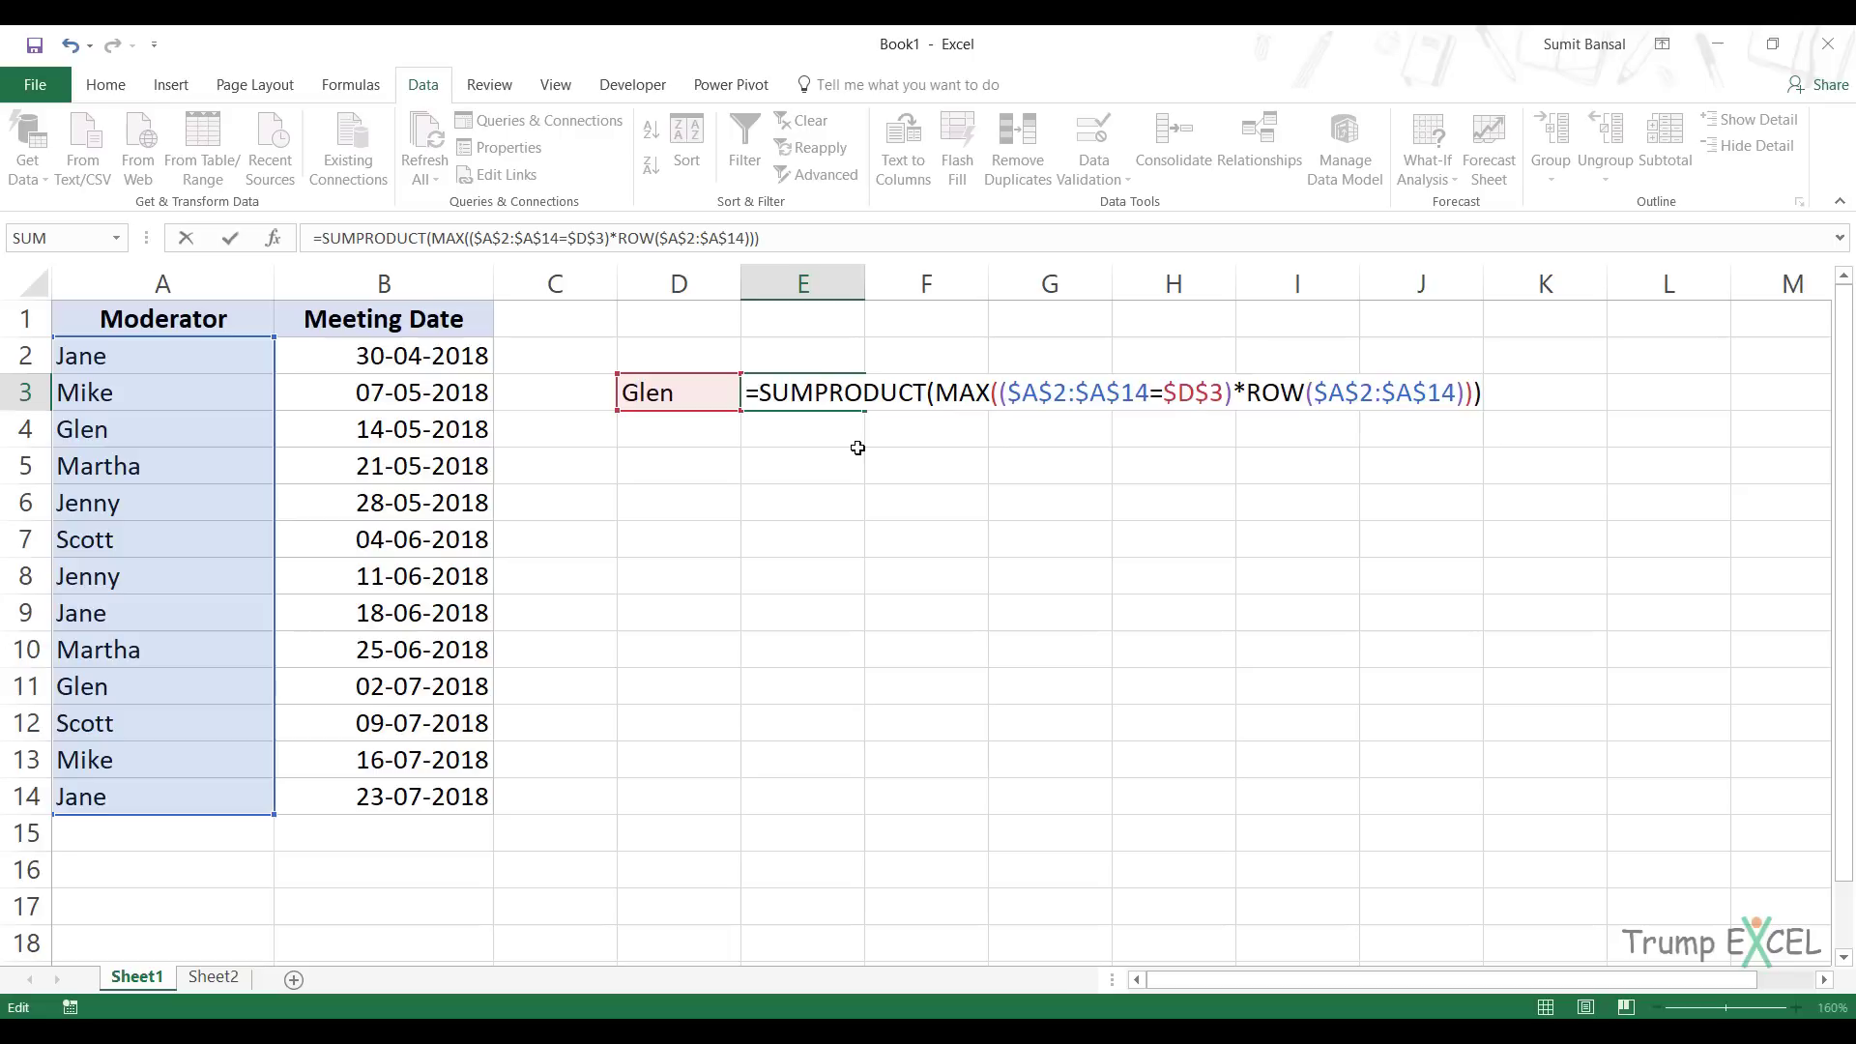
{"action": "key", "text": "Return"}
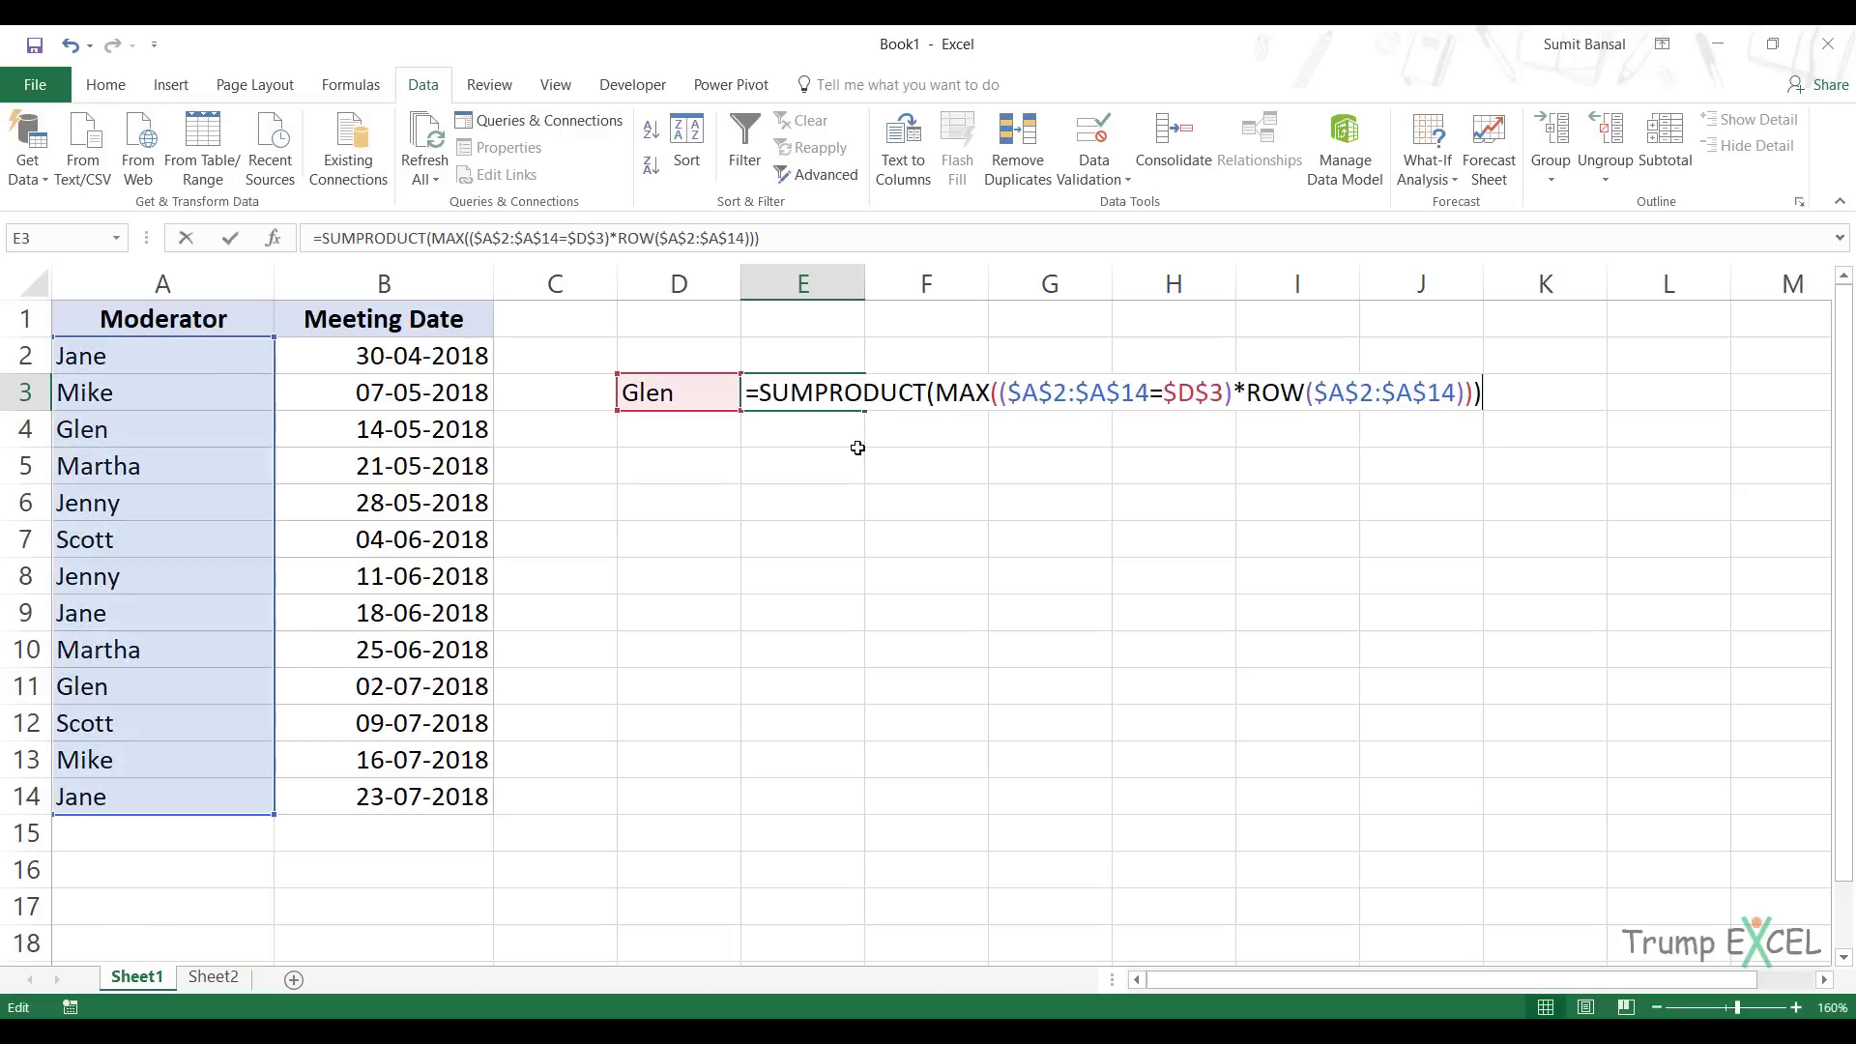
{"action": "type", "text": "-1"}
{"action": "key", "text": "Return"}
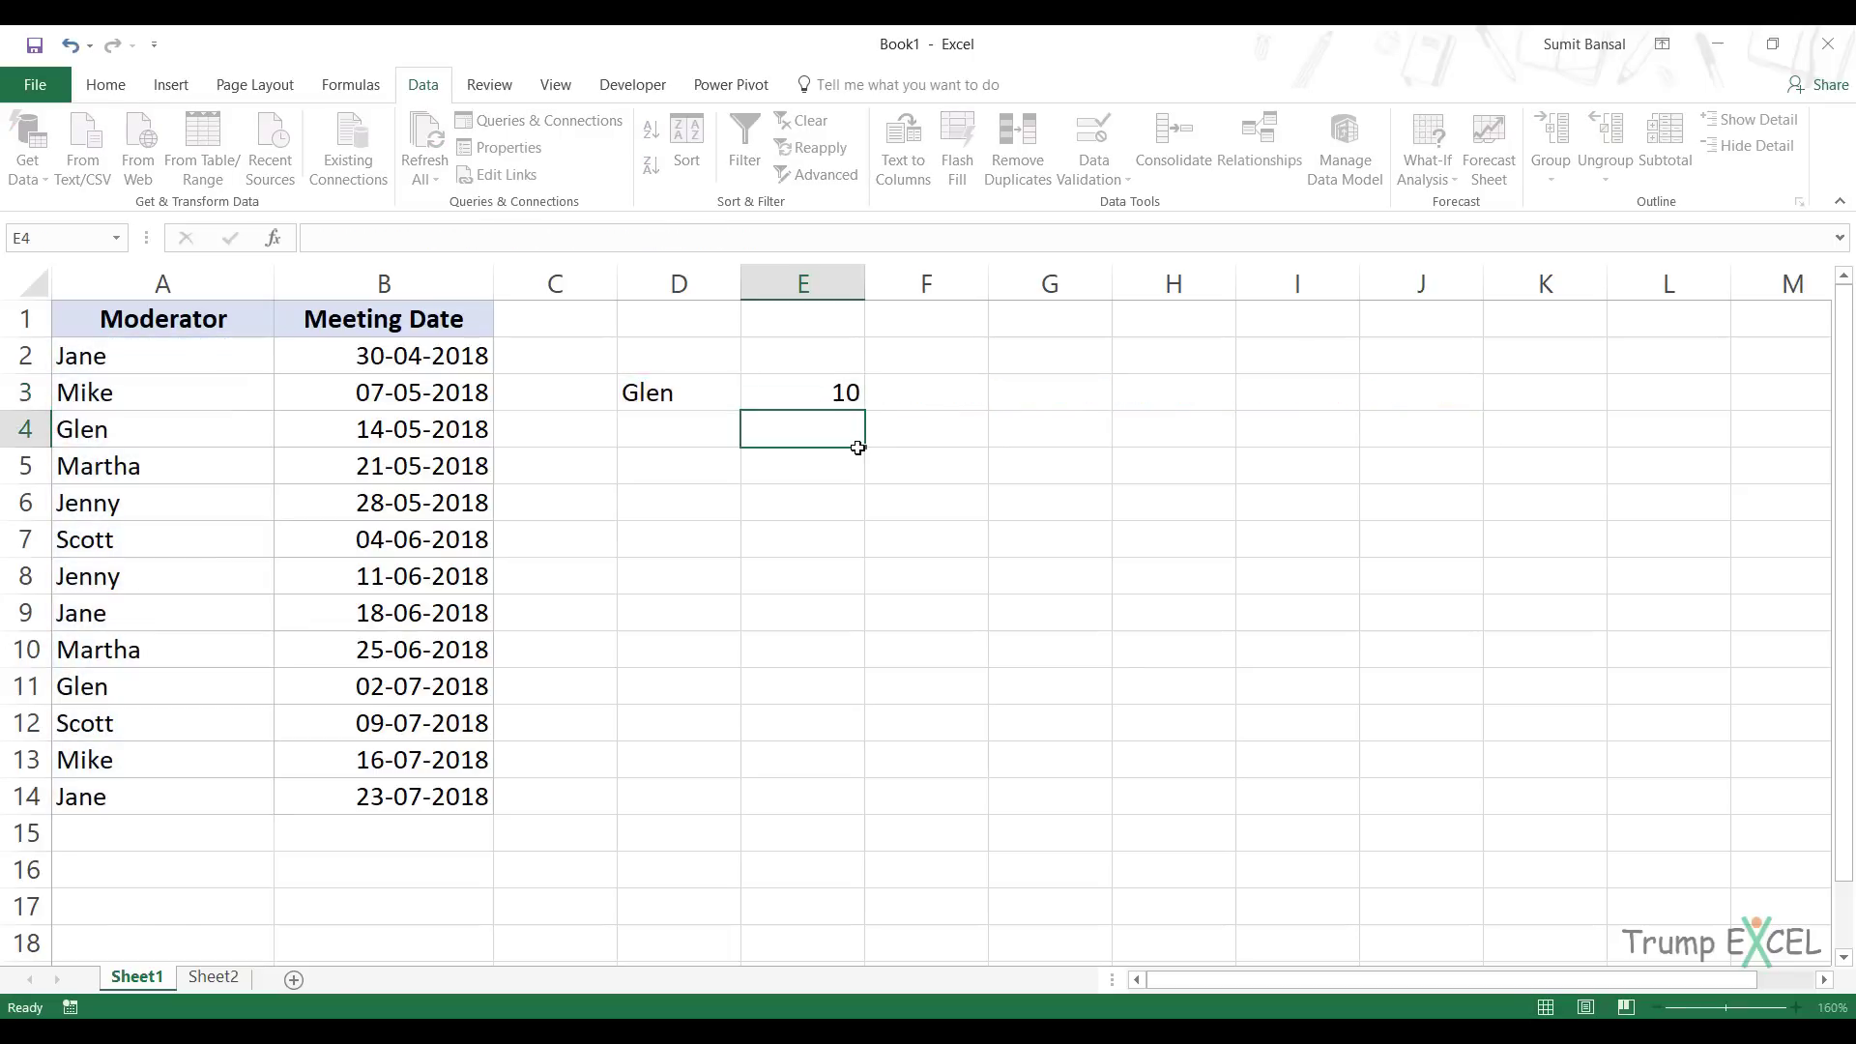
{"action": "key", "text": "Up"}
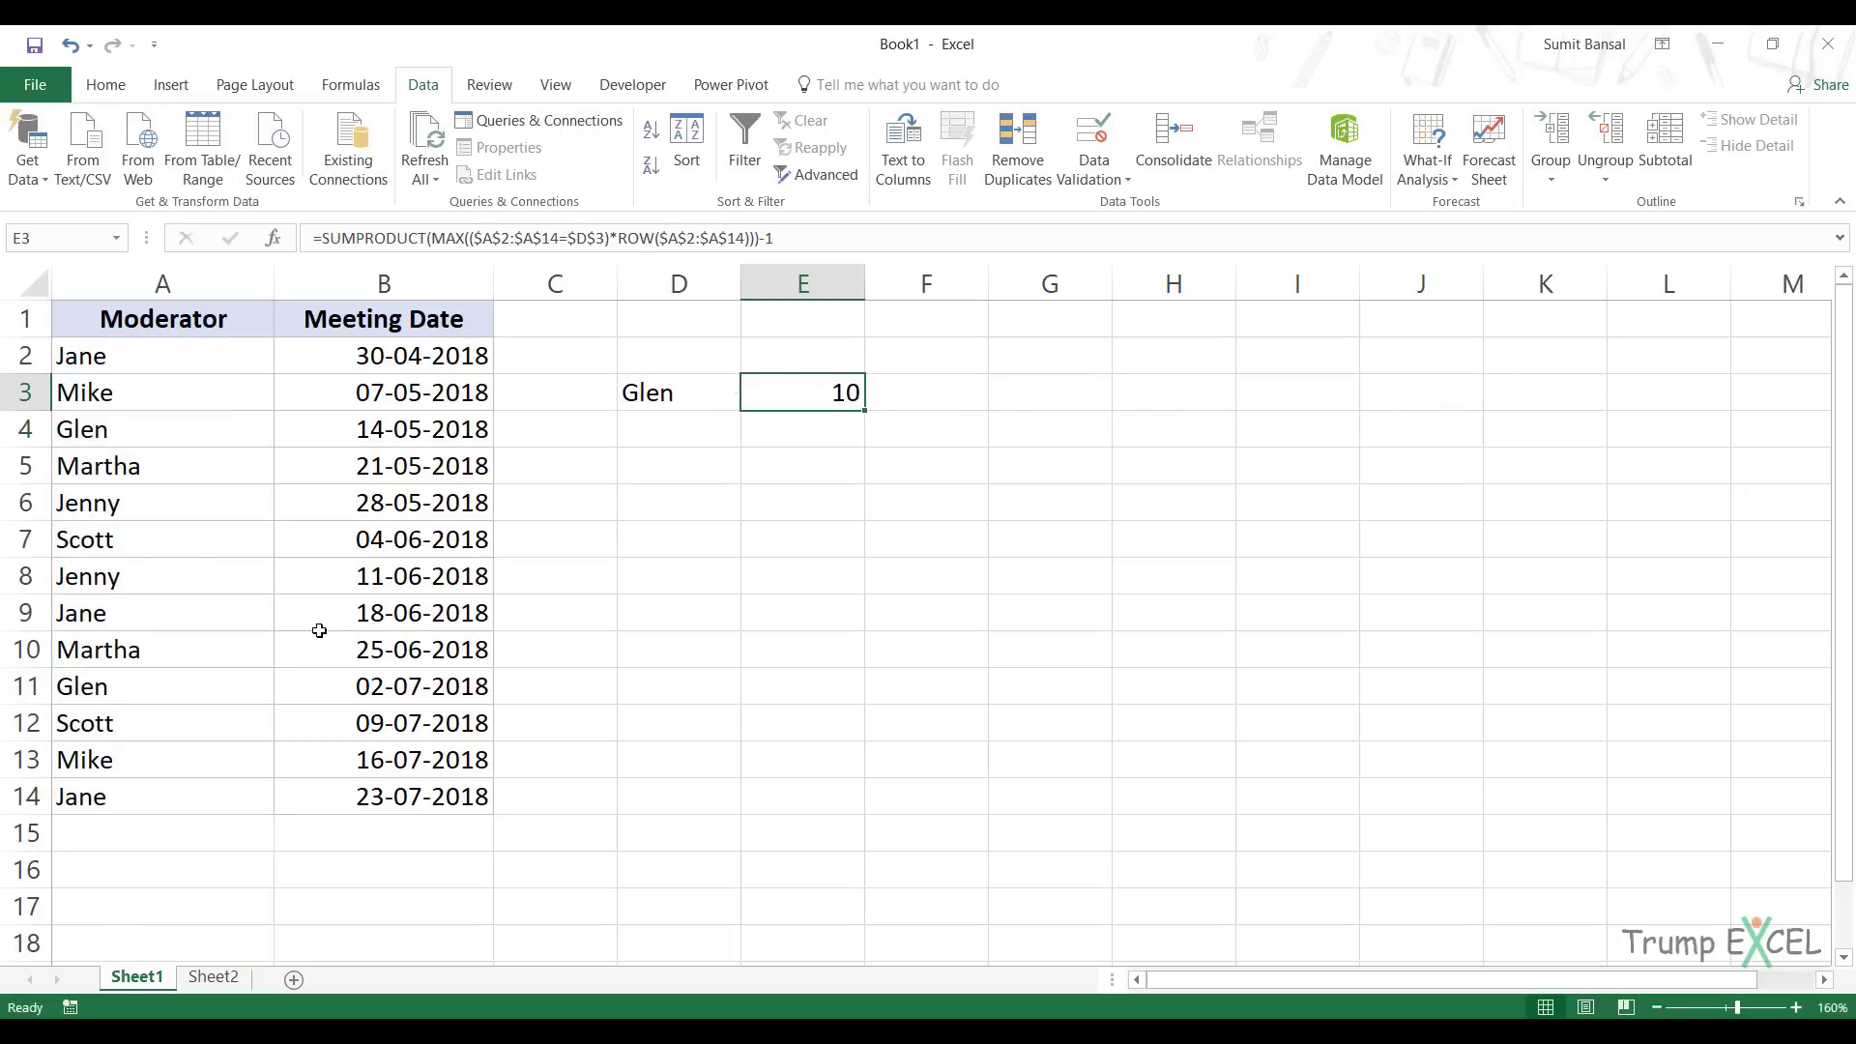
- Compare against Glen's row 11, then choose Jane in D3 so E3 shows 13
{"action": "left_click_drag", "start_coordinate": [129, 686], "coordinate": [303, 687]}
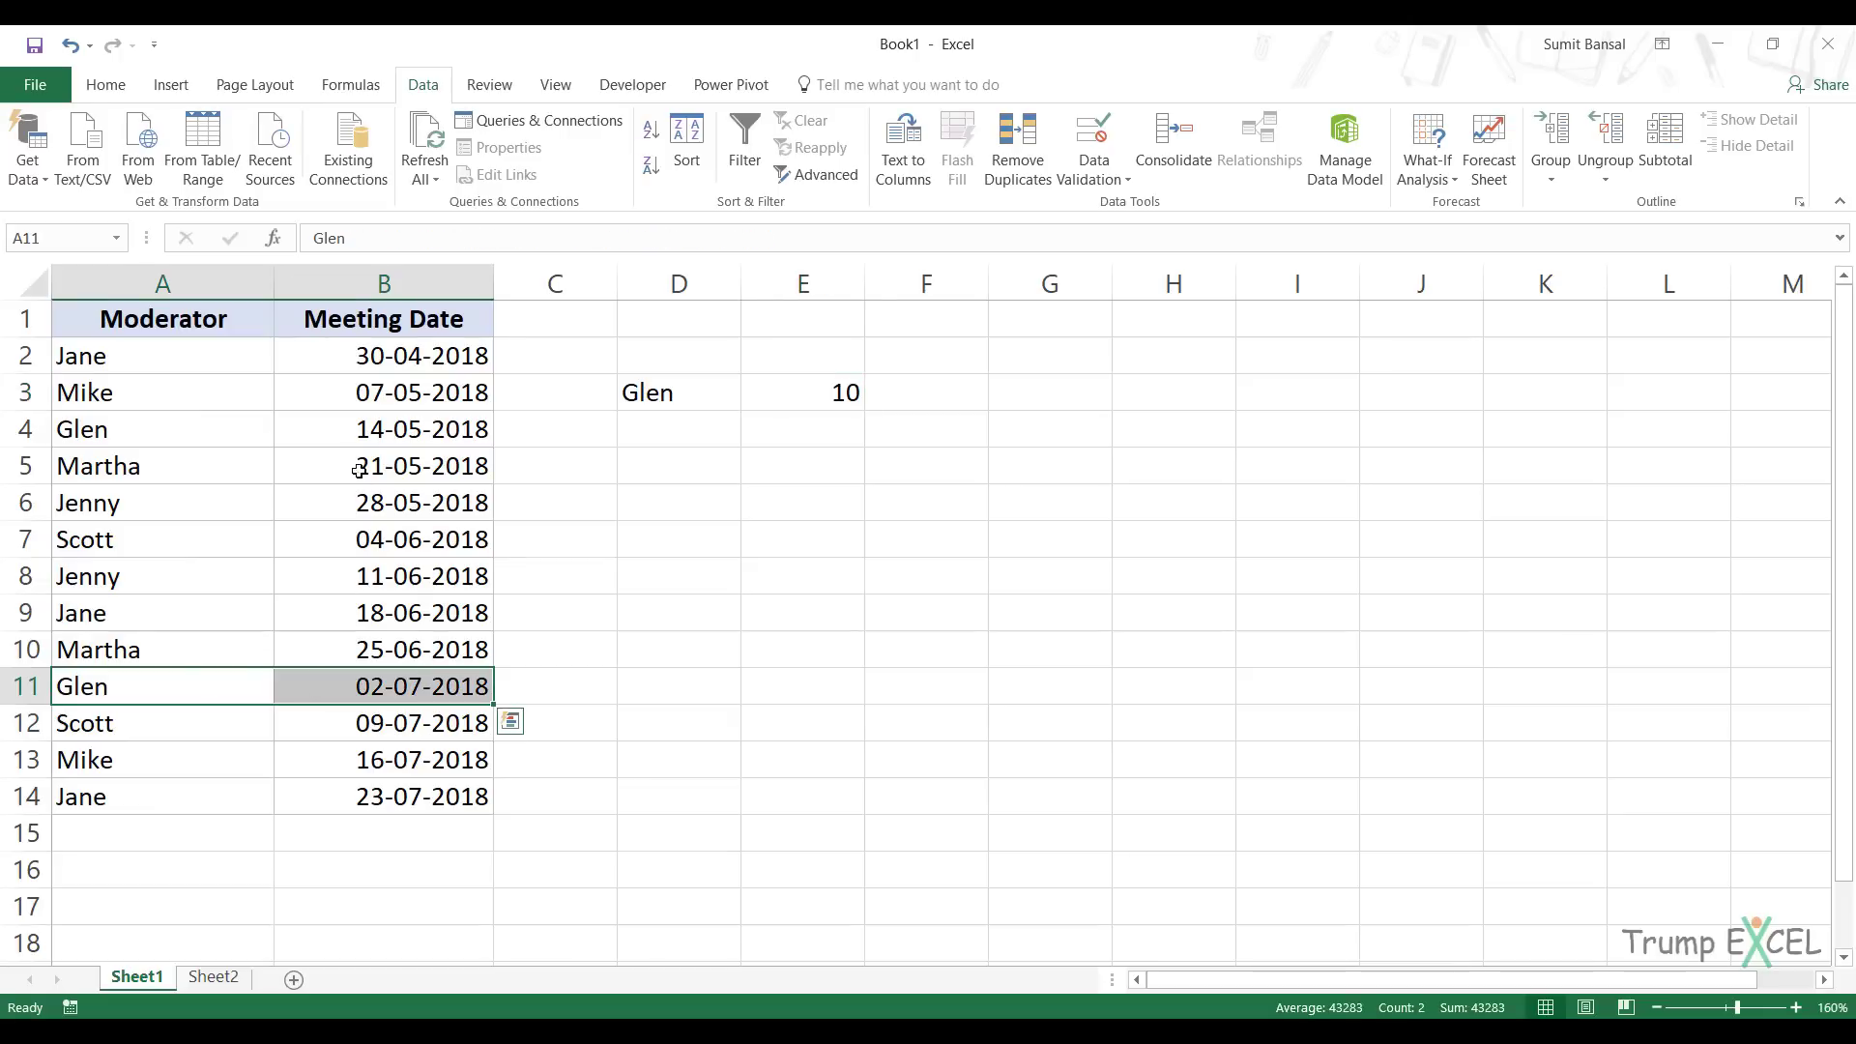
{"action": "left_click", "coordinate": [620, 406]}
{"action": "left_click", "coordinate": [751, 399]}
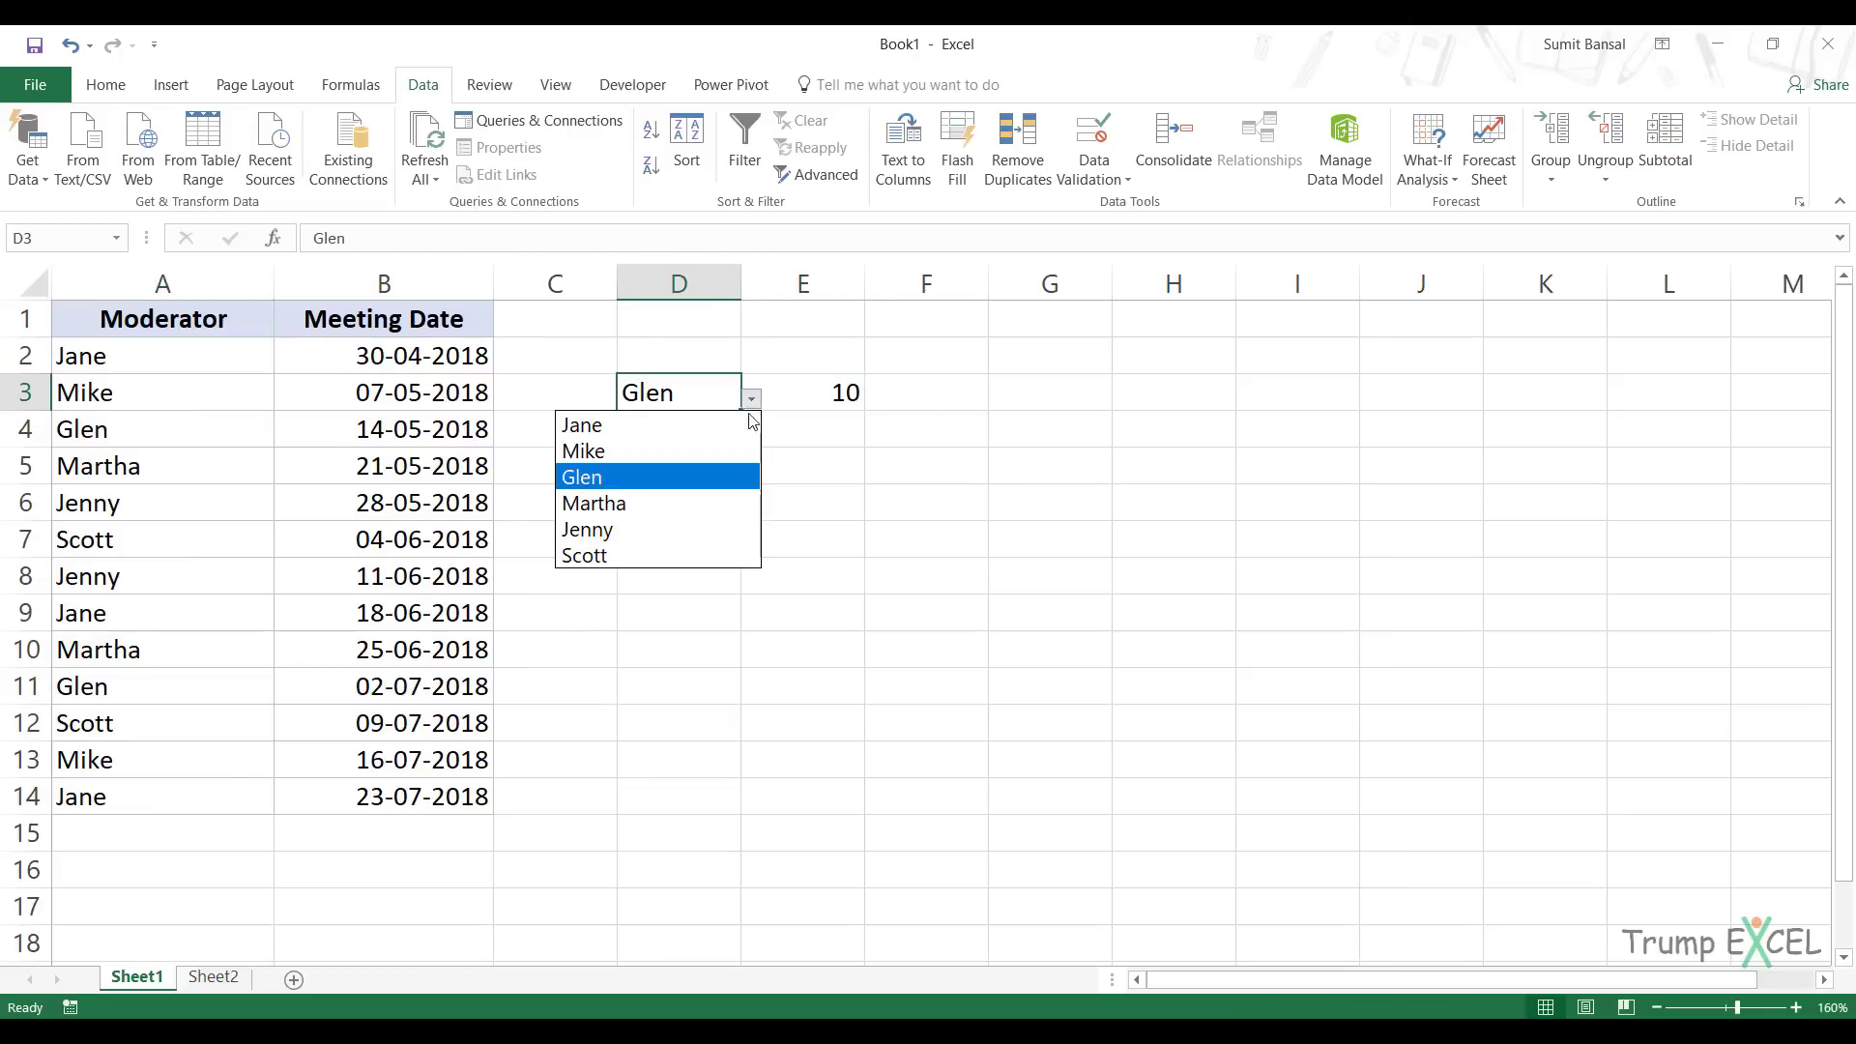
{"action": "left_click", "coordinate": [715, 425]}
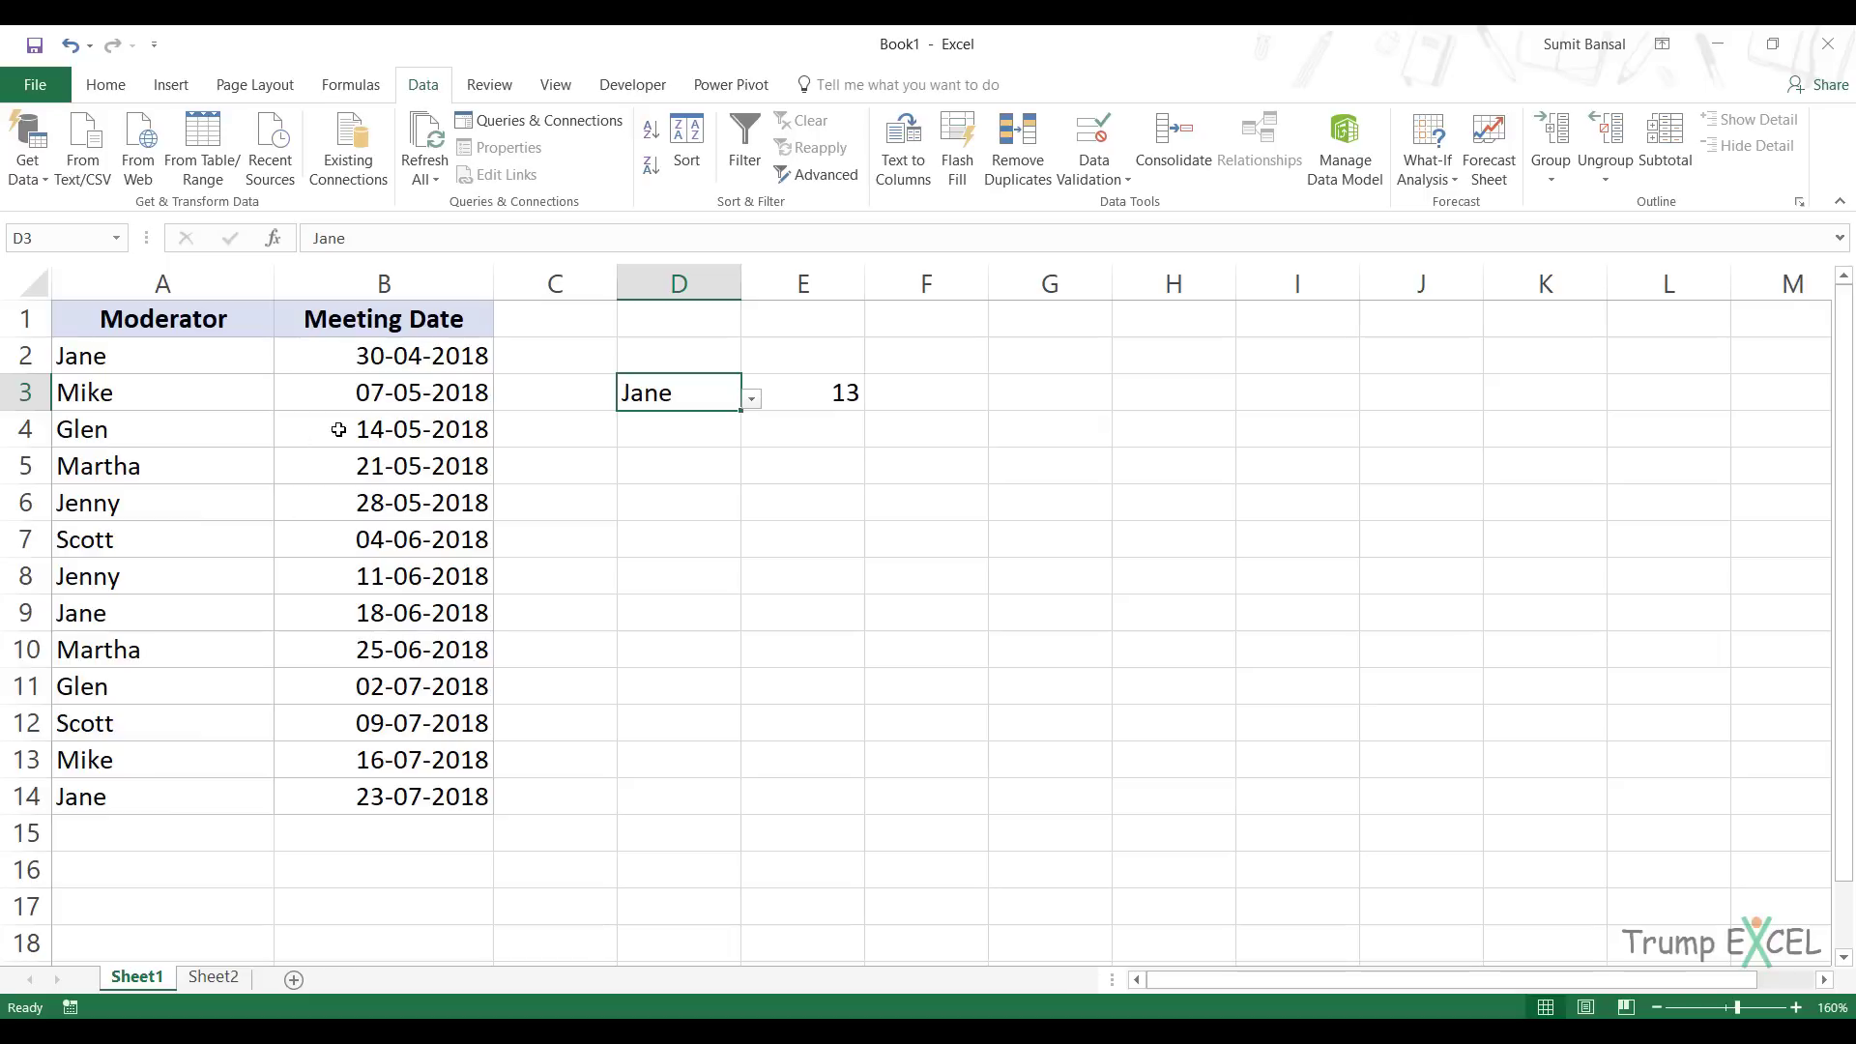
- Wrap E3's SUMPRODUCT formula in INDEX($B$2:$B$14, …) so it returns Jane's last meeting, 43304
{"action": "double_click", "coordinate": [820, 394]}
{"action": "key", "text": "End"}
{"action": "key", "text": "ctrl+Left"}
{"action": "key", "text": "ctrl+Left"}
{"action": "key", "text": "ctrl+Left"}
{"action": "key", "text": "ctrl+Left"}
{"action": "key", "text": "ctrl+Left"}
{"action": "key", "text": "ctrl+Left"}
{"action": "key", "text": "ctrl+Left"}
{"action": "key", "text": "ctrl+Left"}
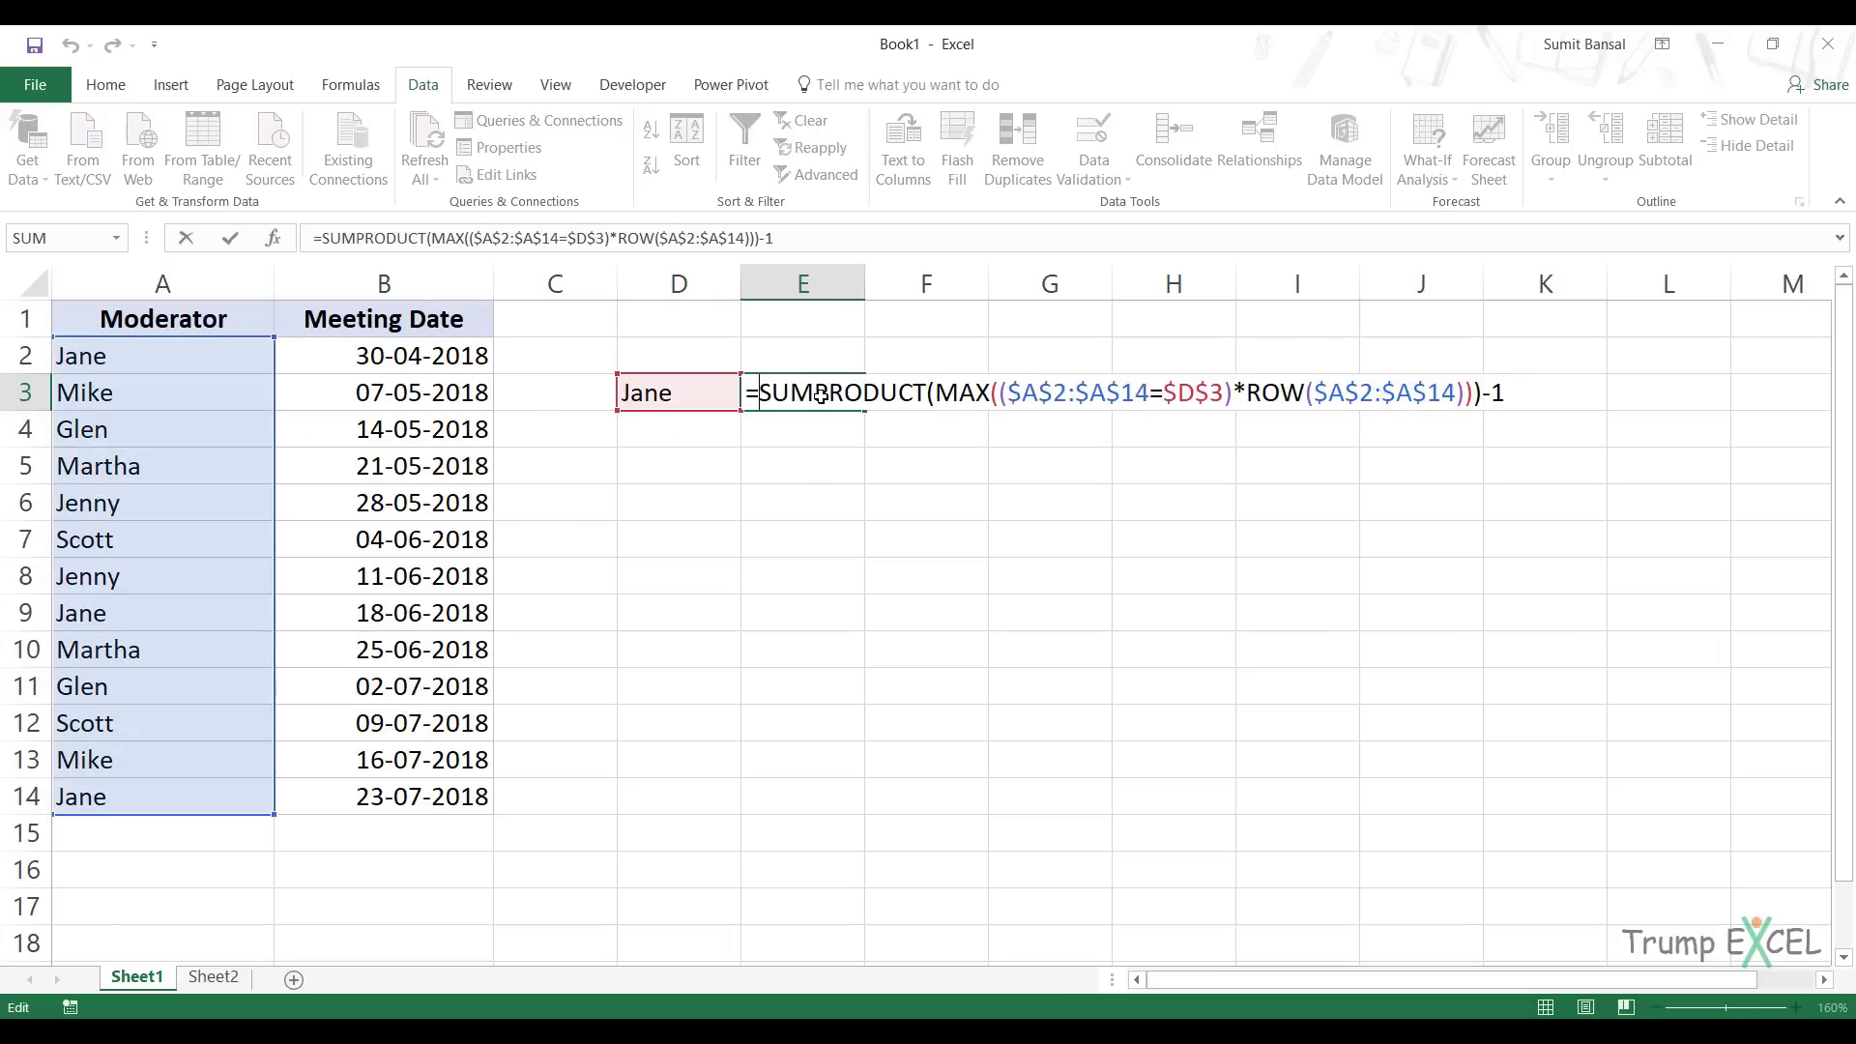
{"action": "type", "text": "INDEX("}
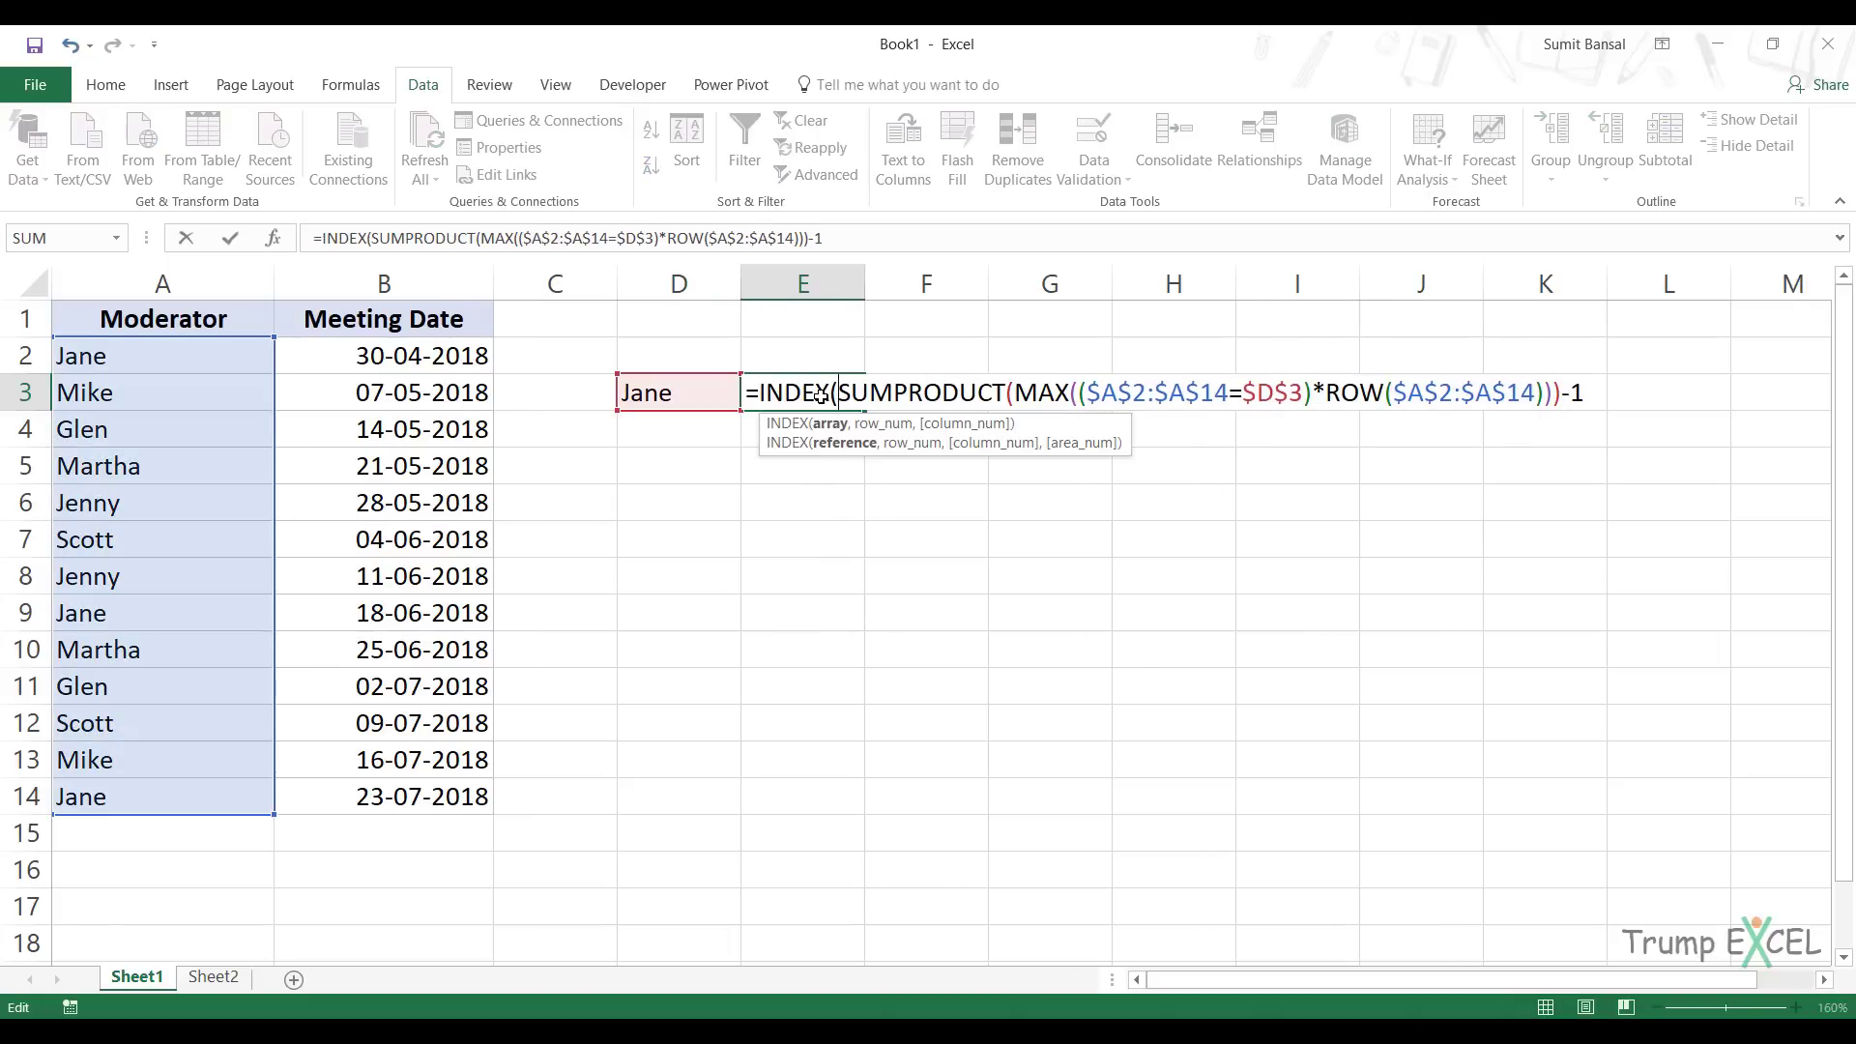
{"action": "left_click_drag", "start_coordinate": [445, 357], "coordinate": [429, 790]}
{"action": "key", "text": "F4"}
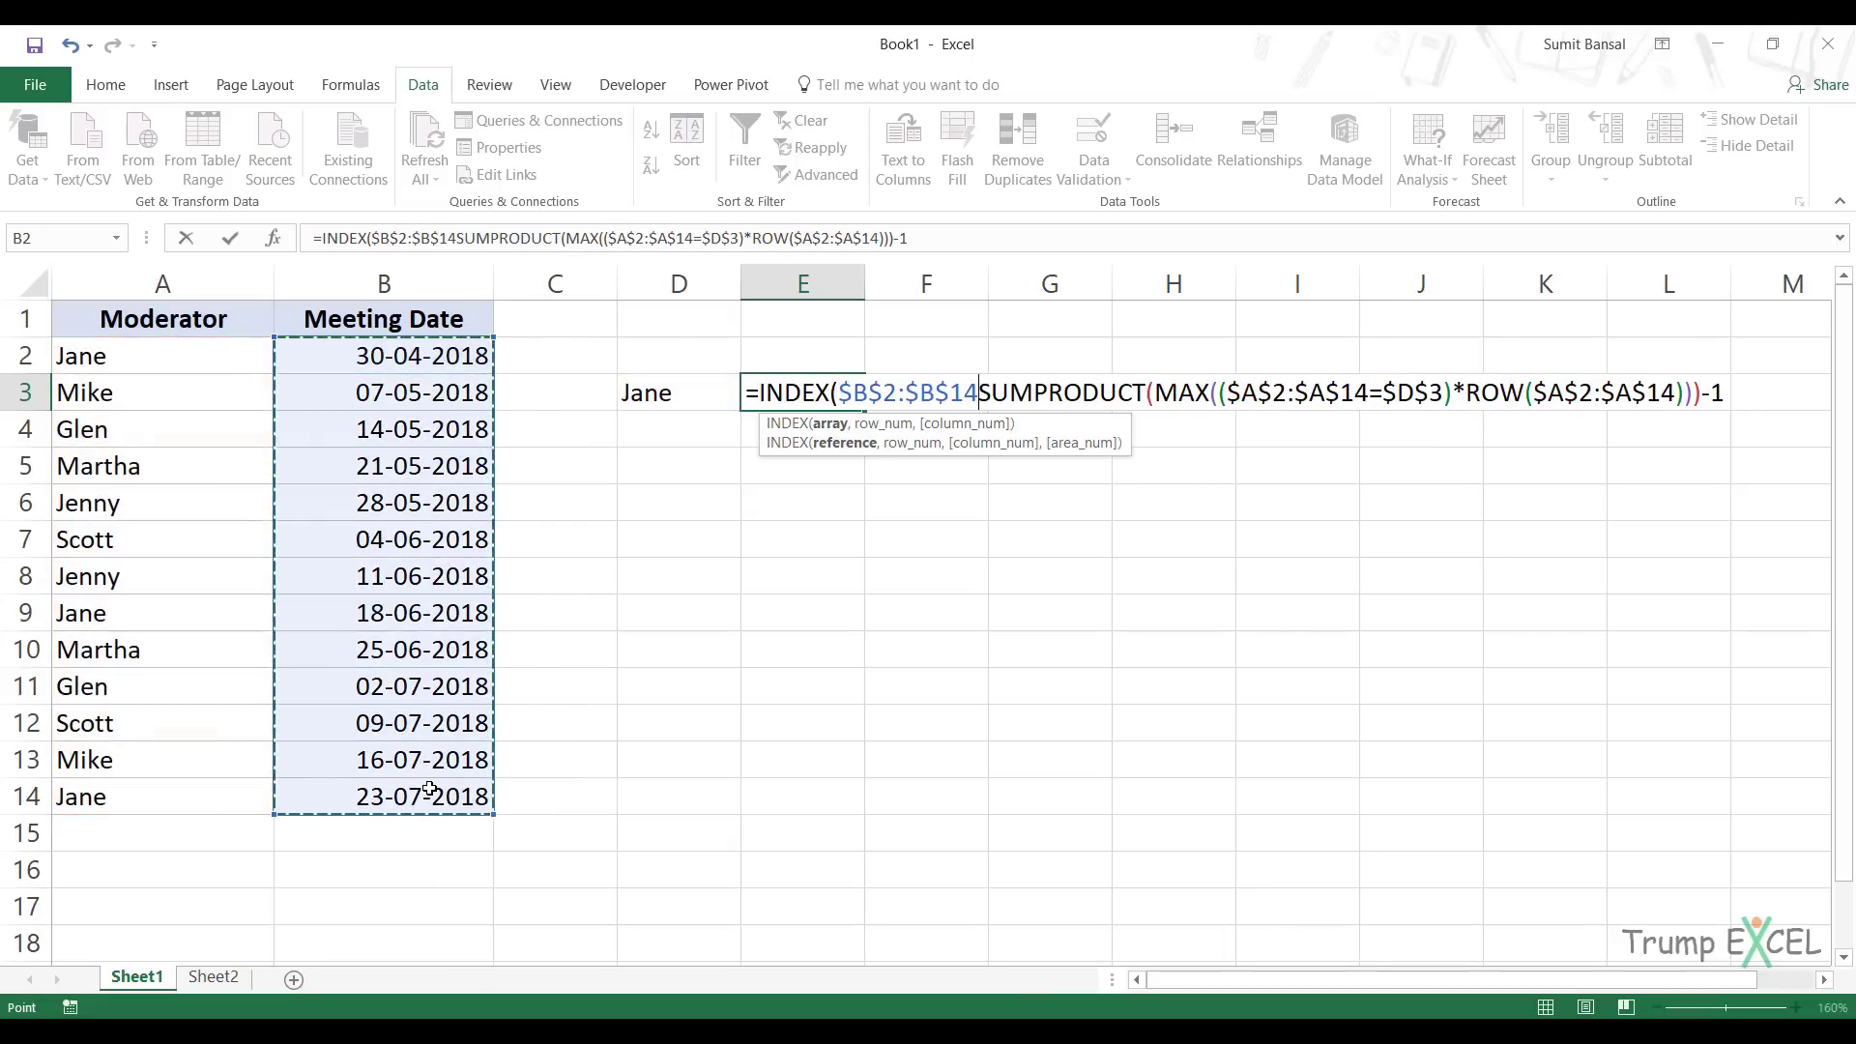
{"action": "type", "text": ","}
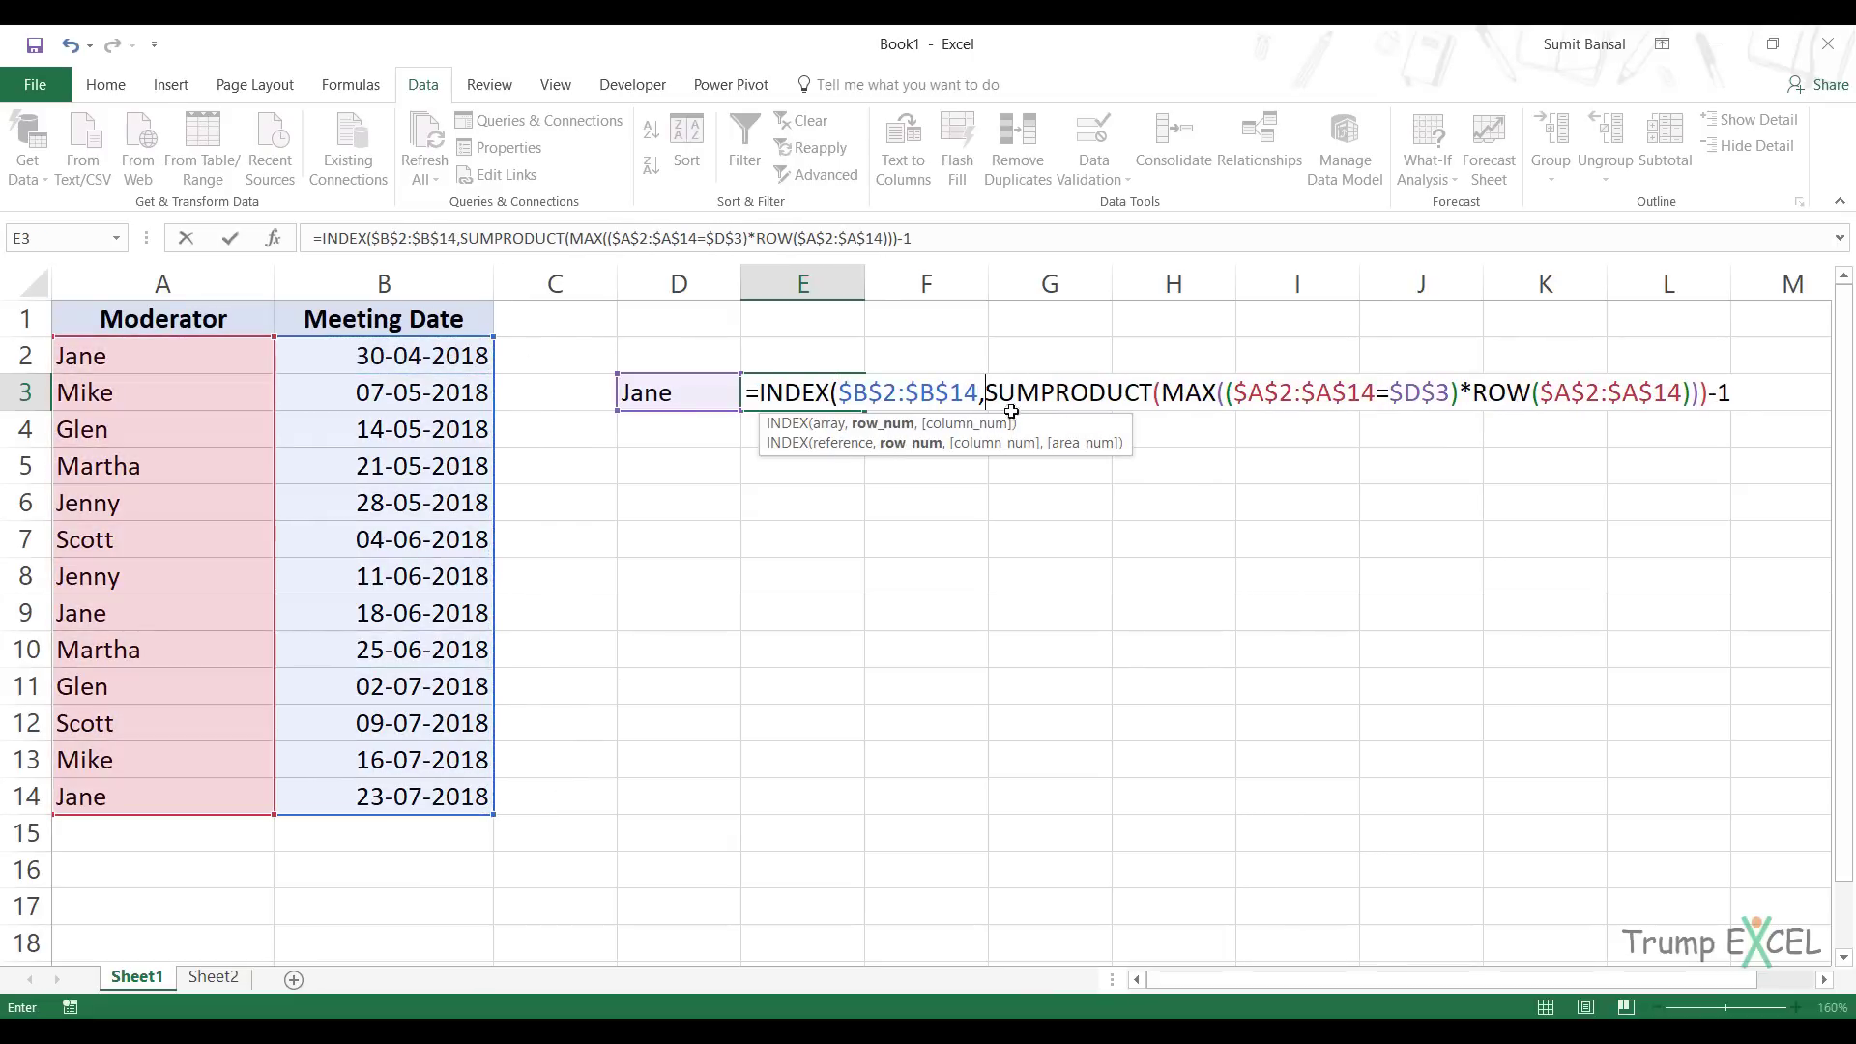
{"action": "left_click_drag", "start_coordinate": [987, 393], "coordinate": [1727, 402]}
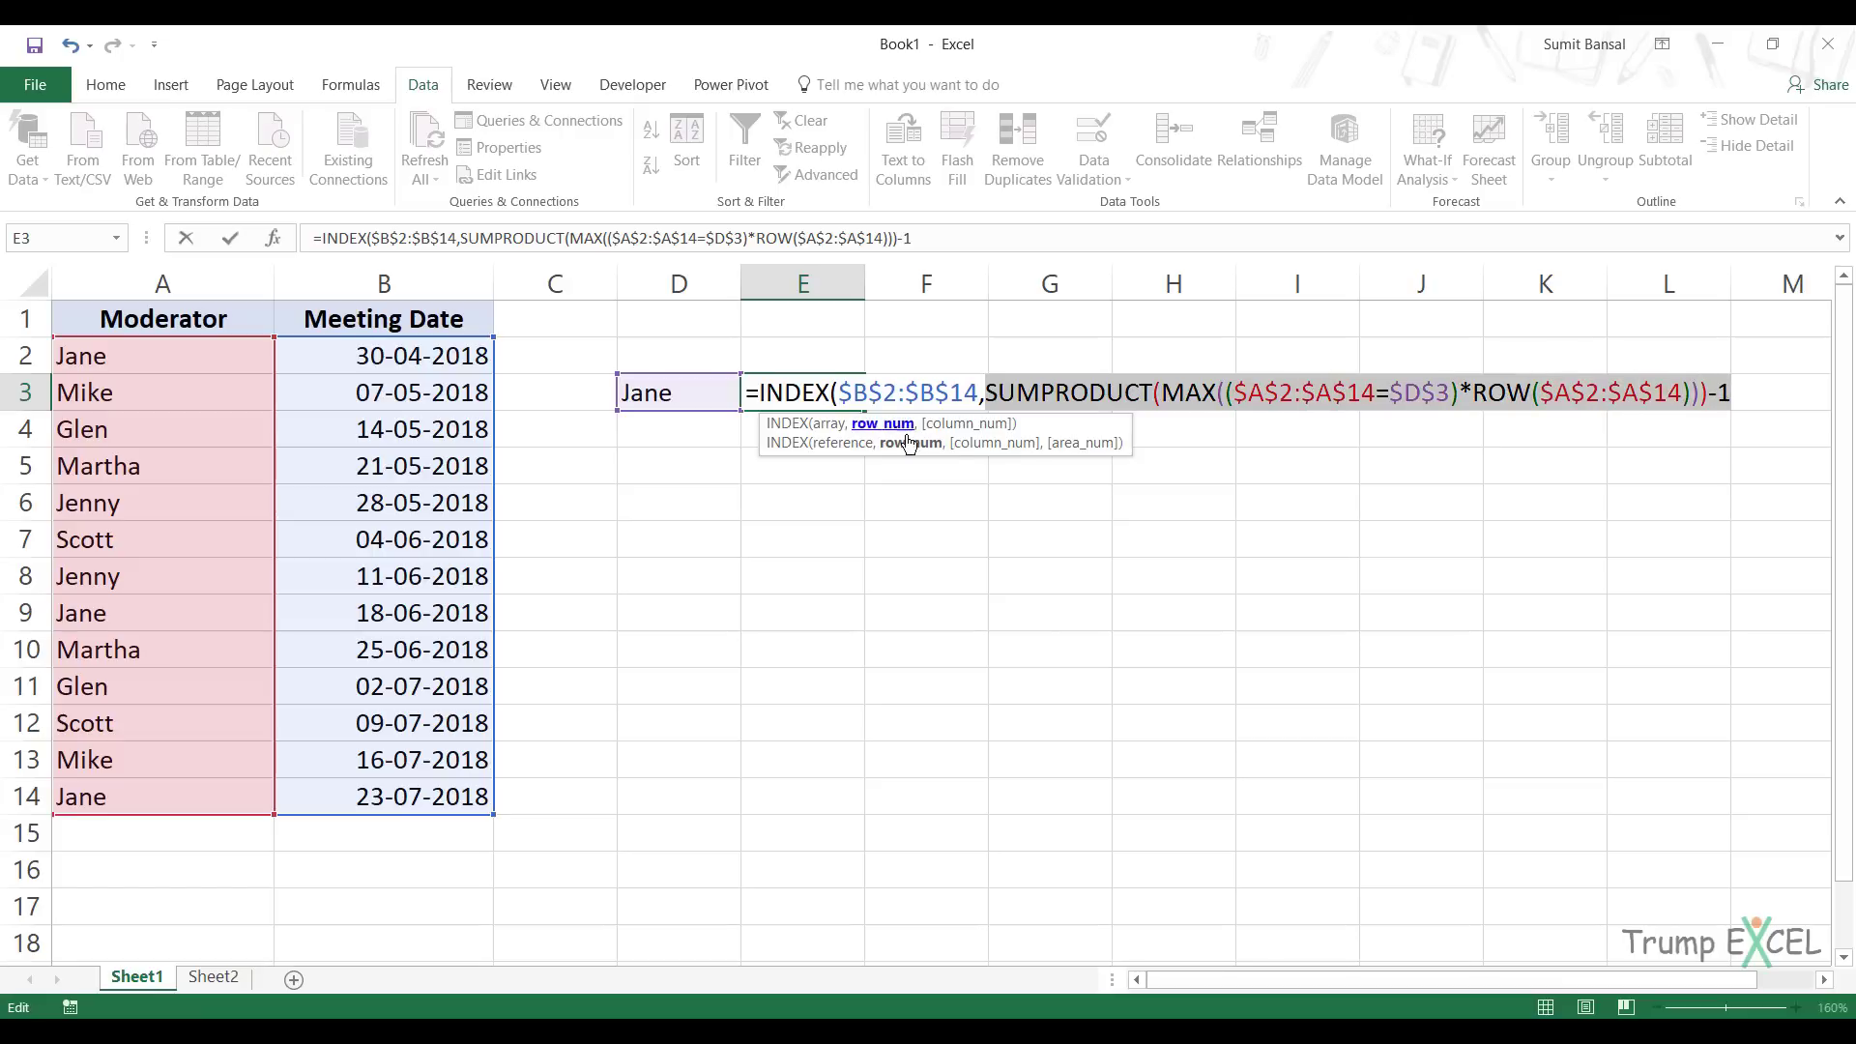
{"action": "left_click", "coordinate": [1755, 402]}
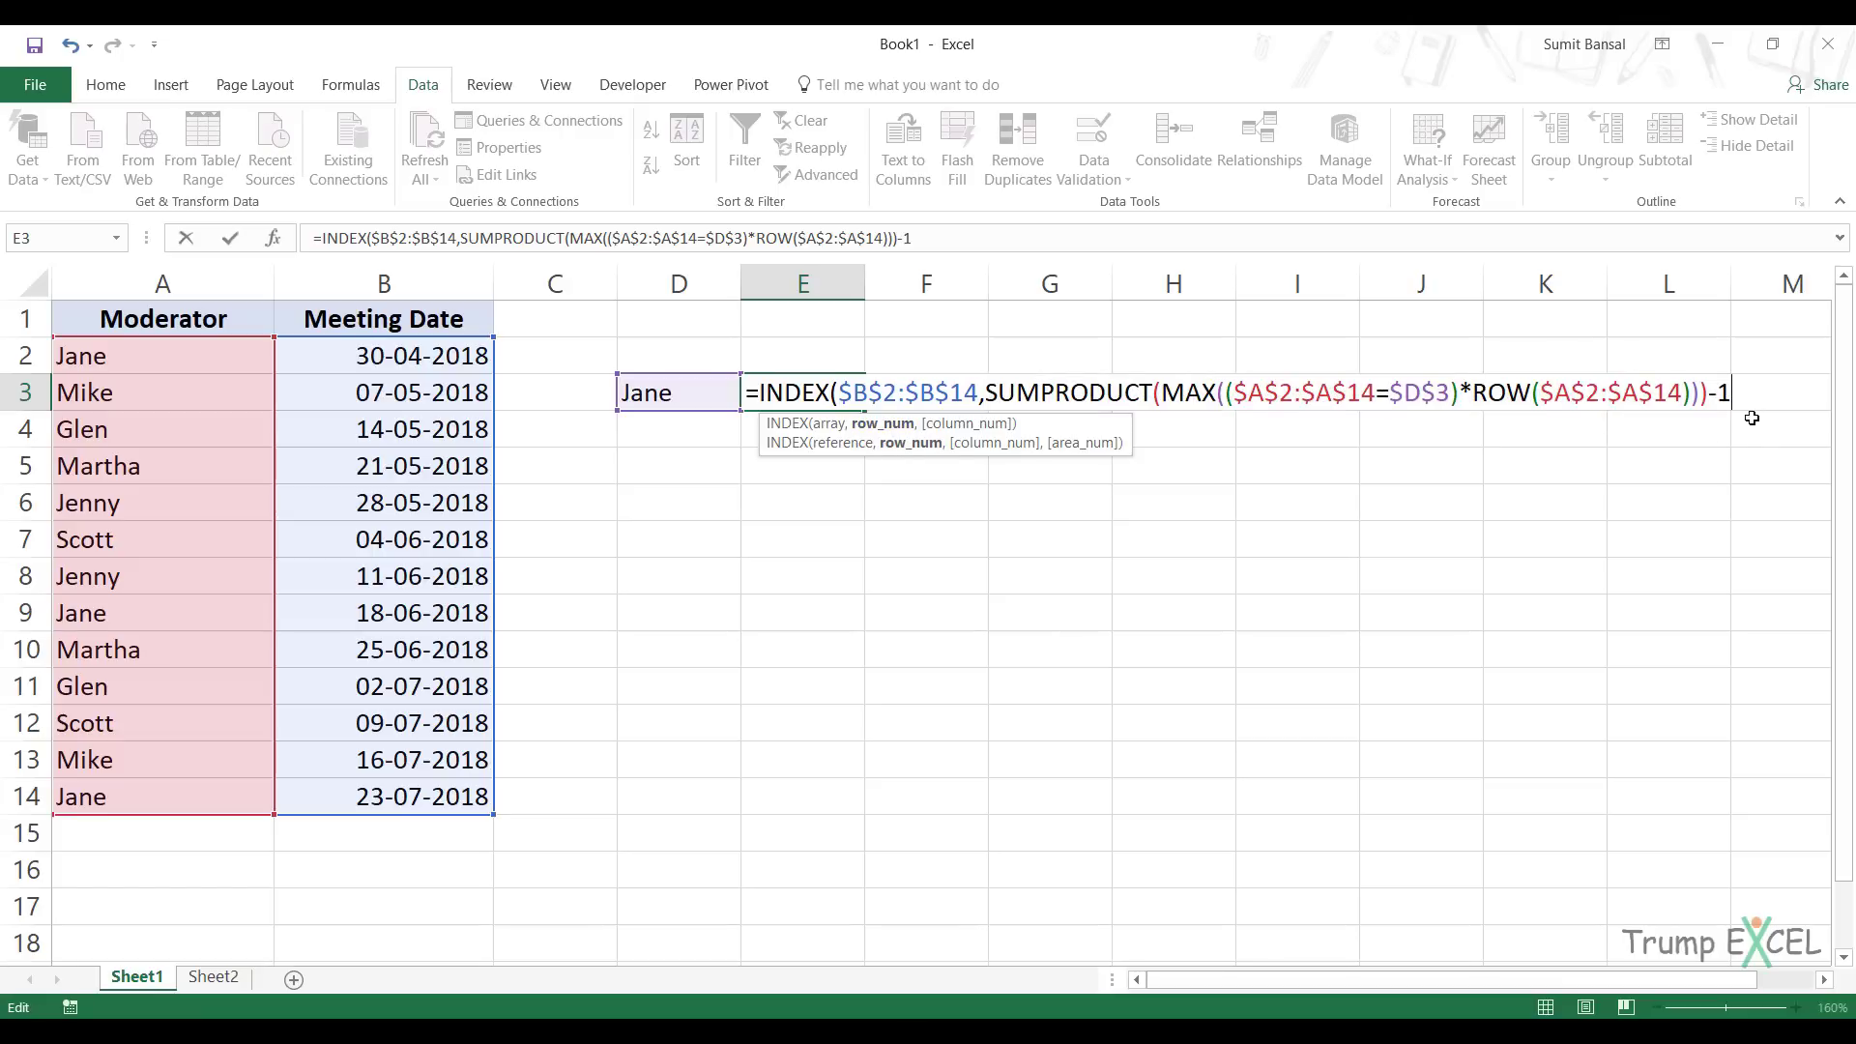
{"action": "type", "text": ")"}
{"action": "key", "text": "Return"}
{"action": "key", "text": "Up"}
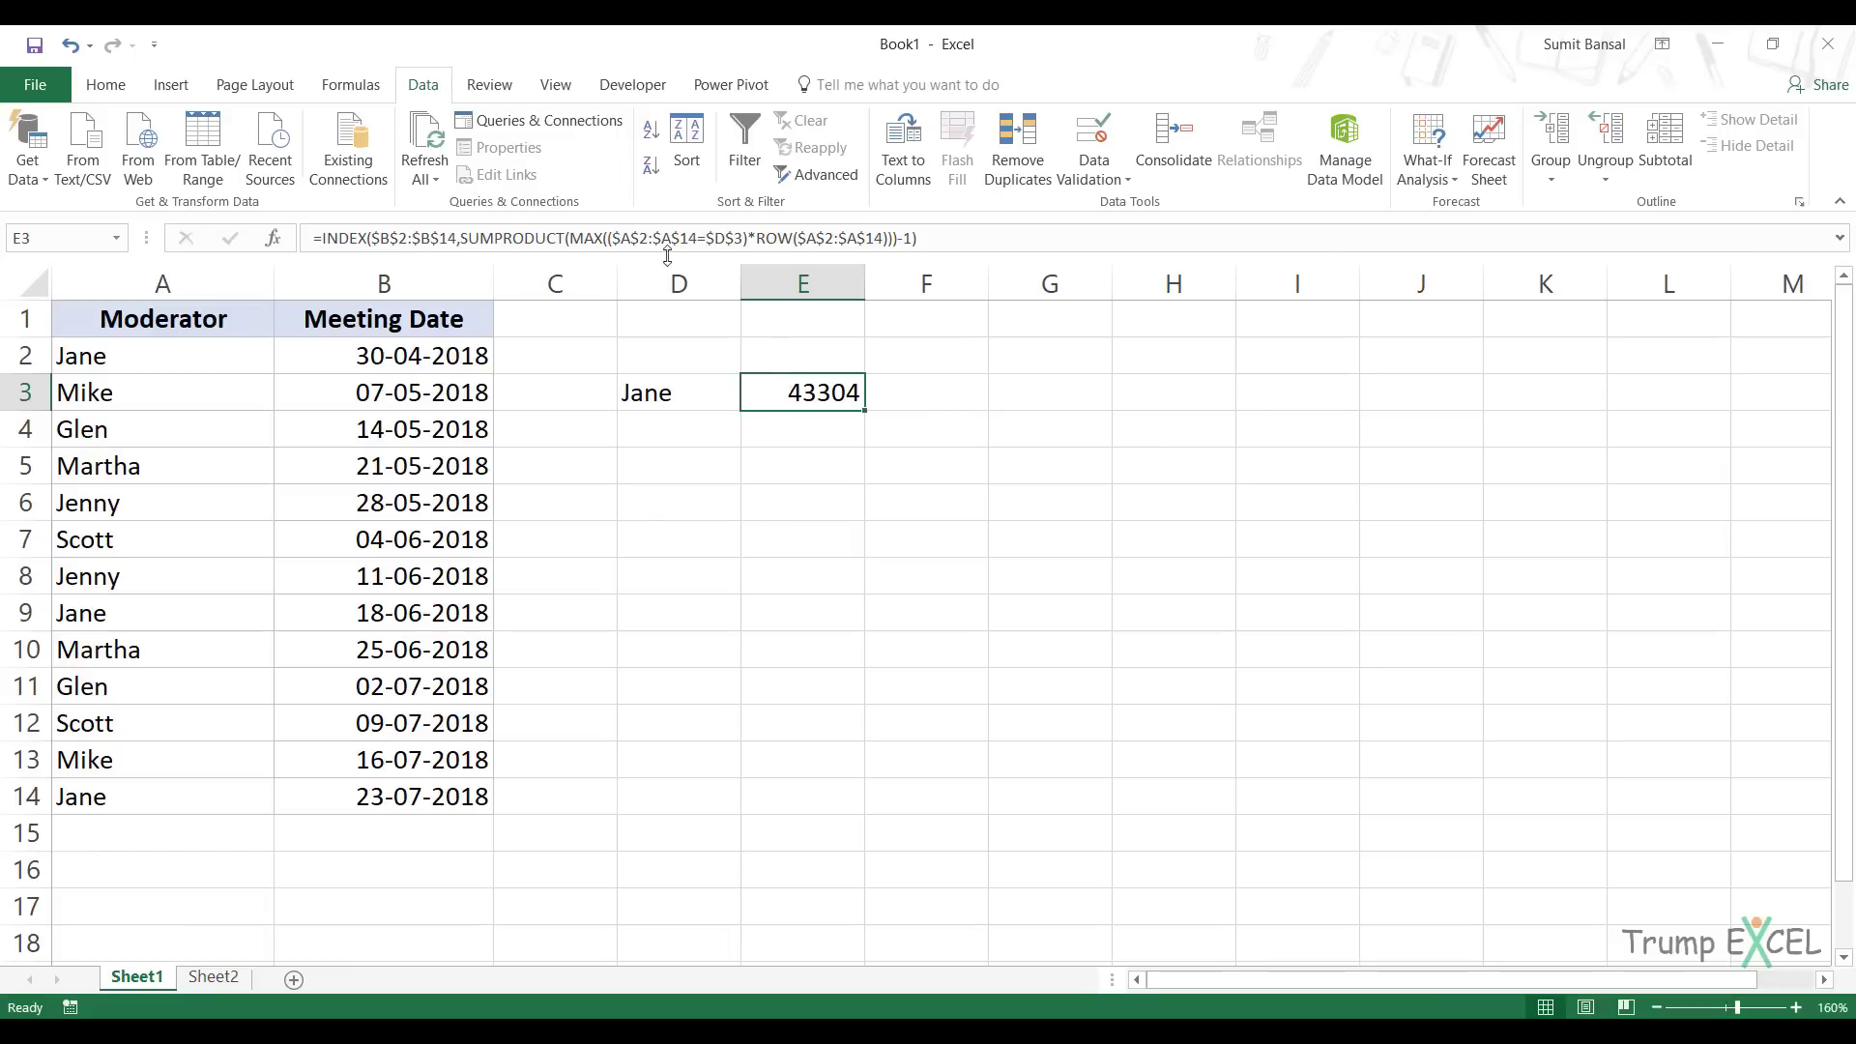
- Format E3 as a Short Date from the Home tab's Number Format list
{"action": "left_click", "coordinate": [107, 88]}
{"action": "left_click", "coordinate": [855, 130]}
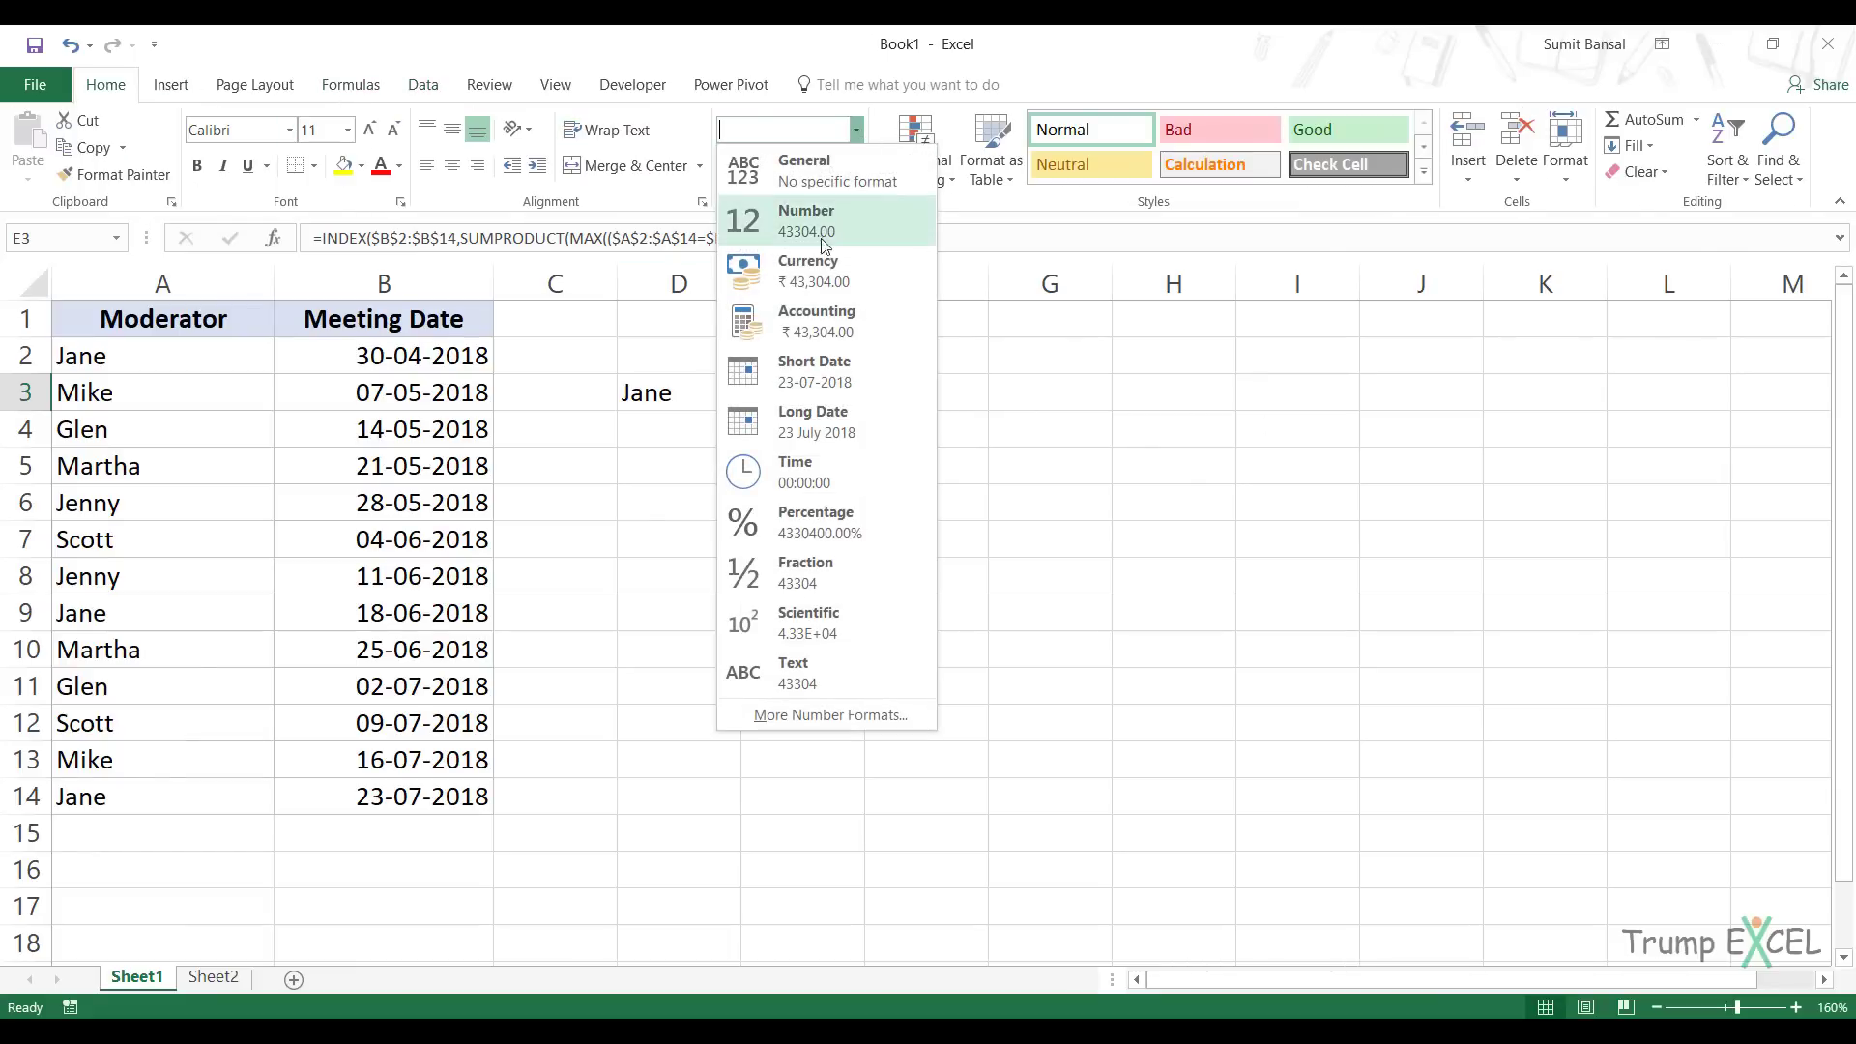
{"action": "left_click", "coordinate": [828, 364]}
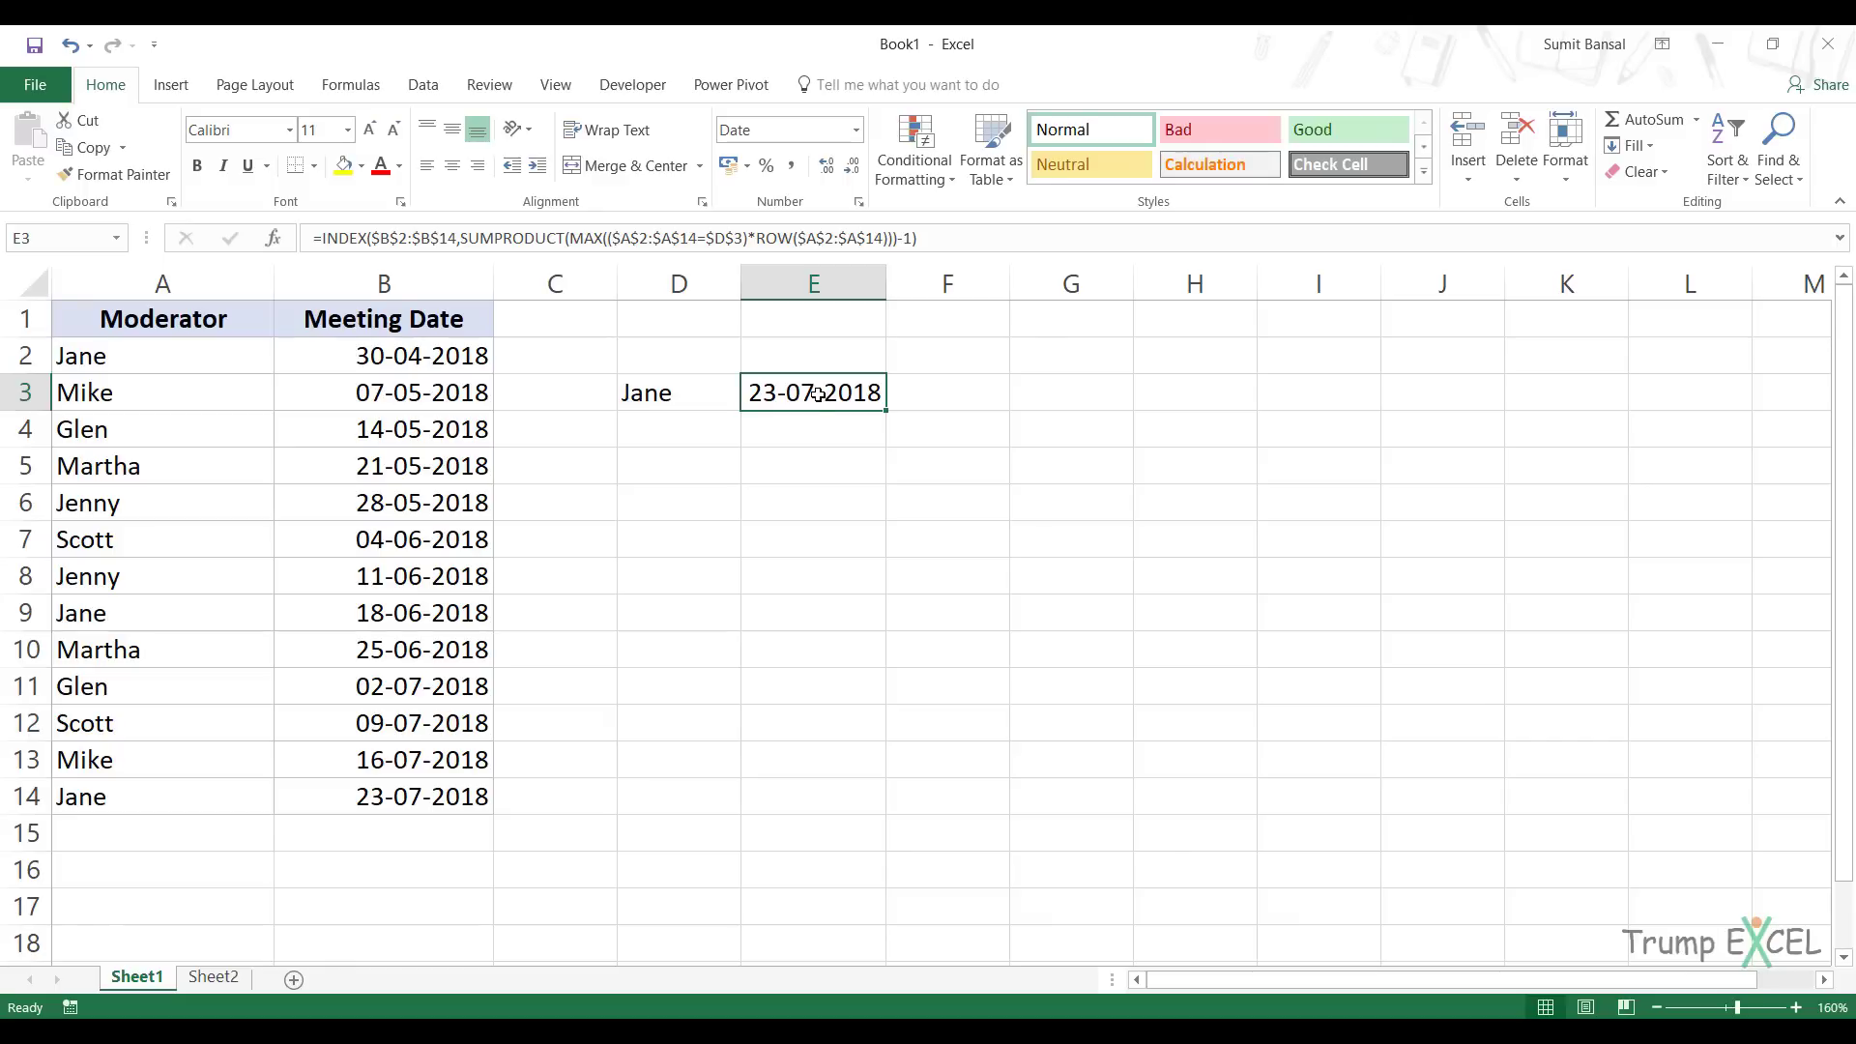
- Test the D3 drop-down with Mike, then Scott, so E3 shows 09-07-2018
{"action": "left_click", "coordinate": [705, 396]}
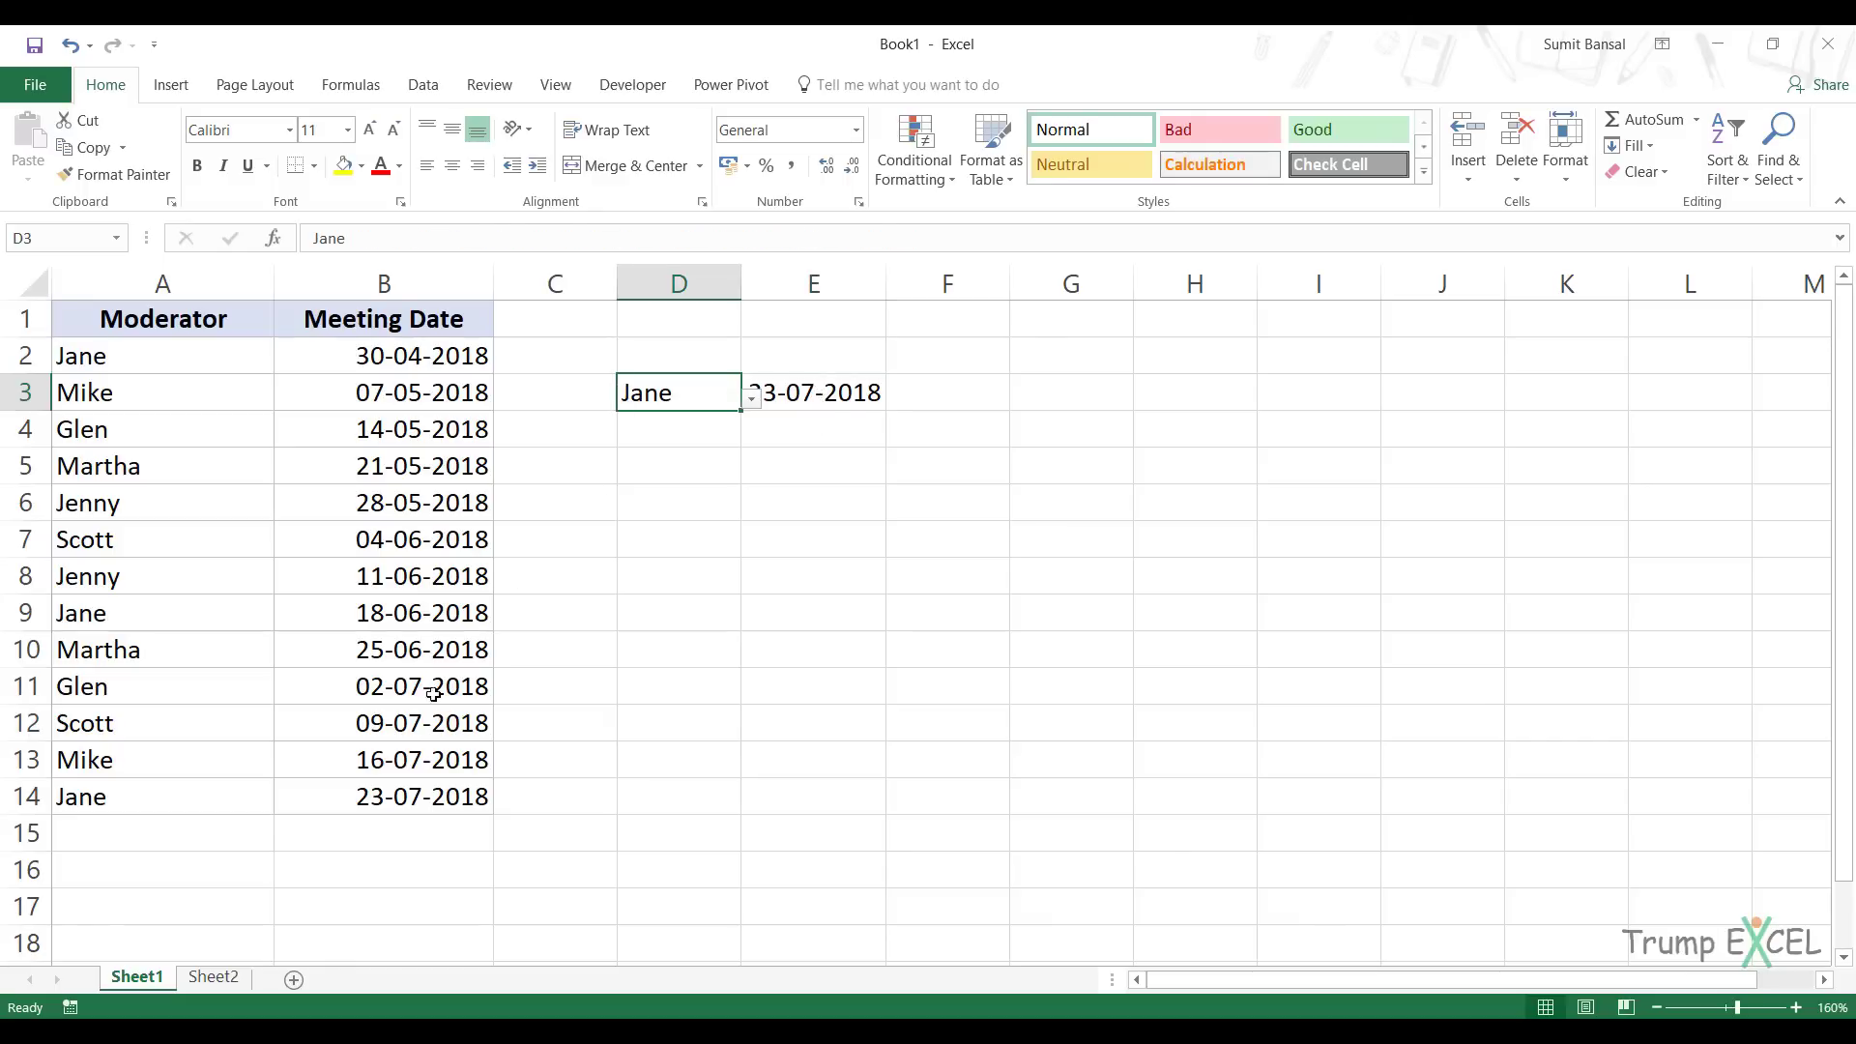
{"action": "left_click", "coordinate": [753, 399]}
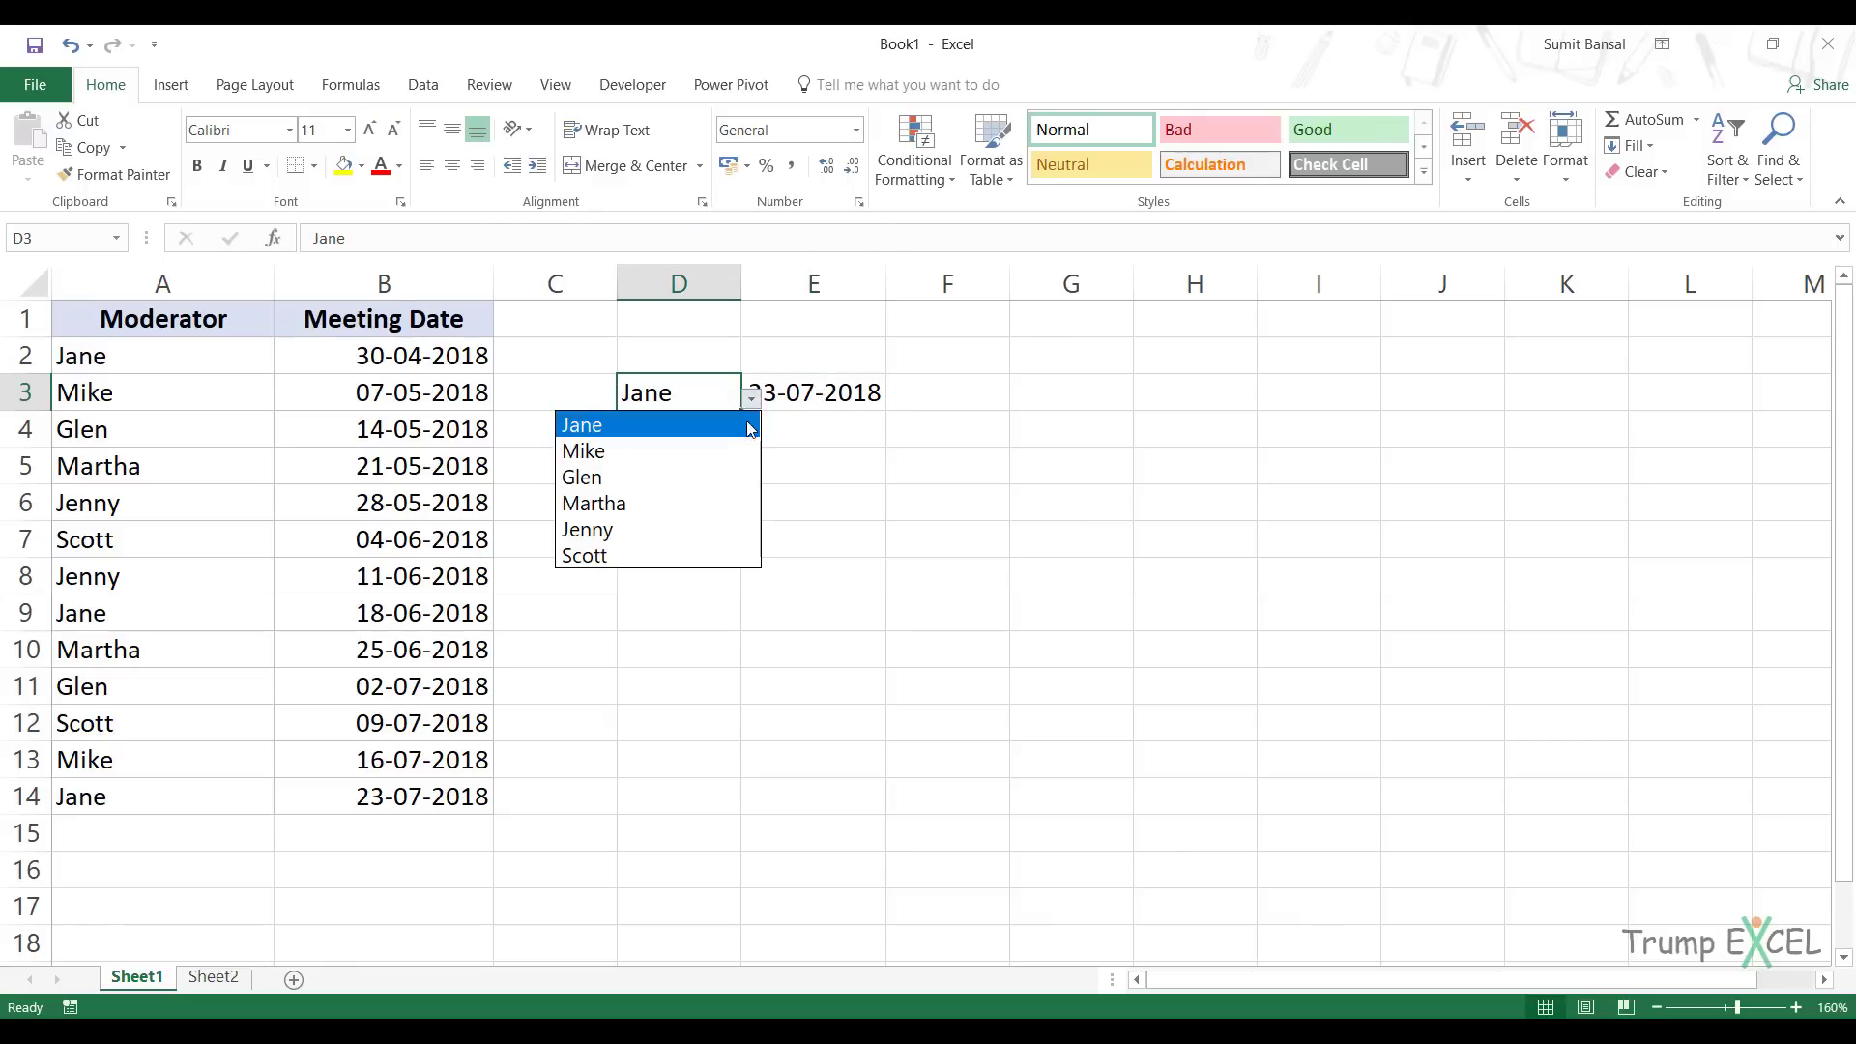
{"action": "left_click", "coordinate": [731, 451]}
{"action": "left_click", "coordinate": [854, 398]}
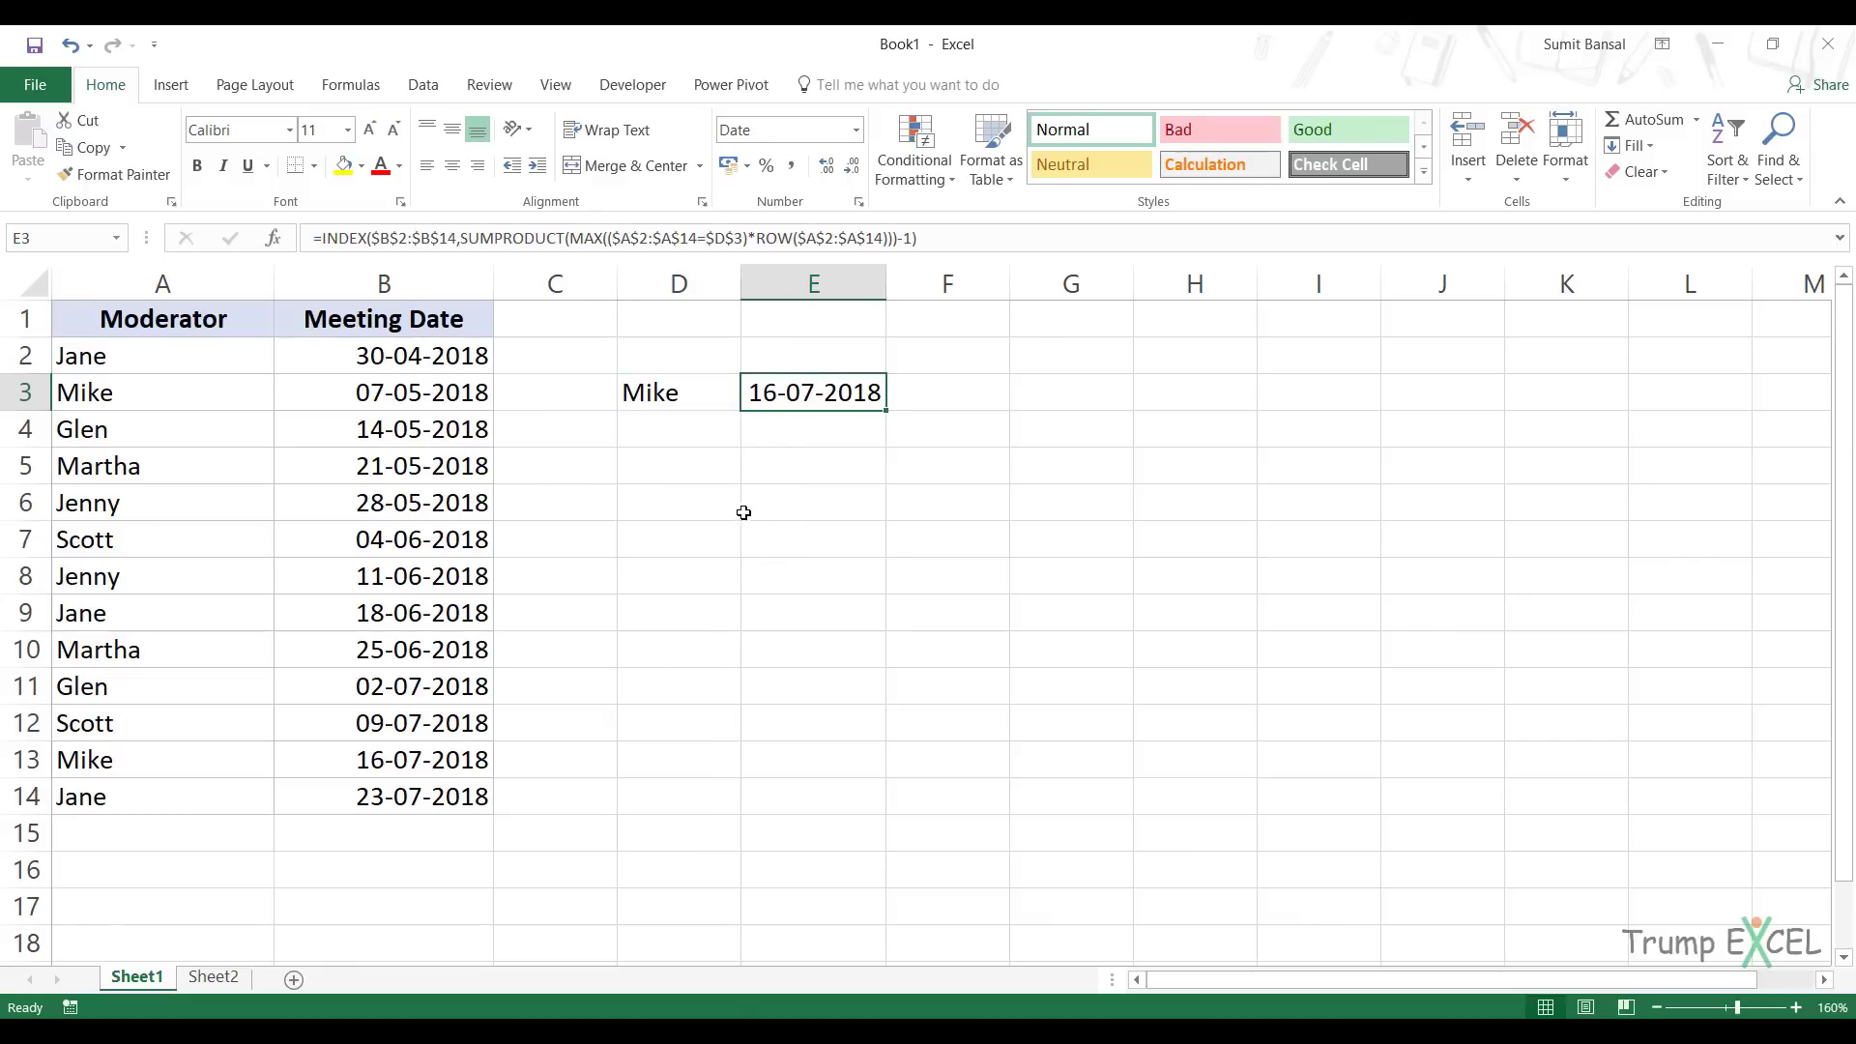
{"action": "left_click", "coordinate": [659, 395]}
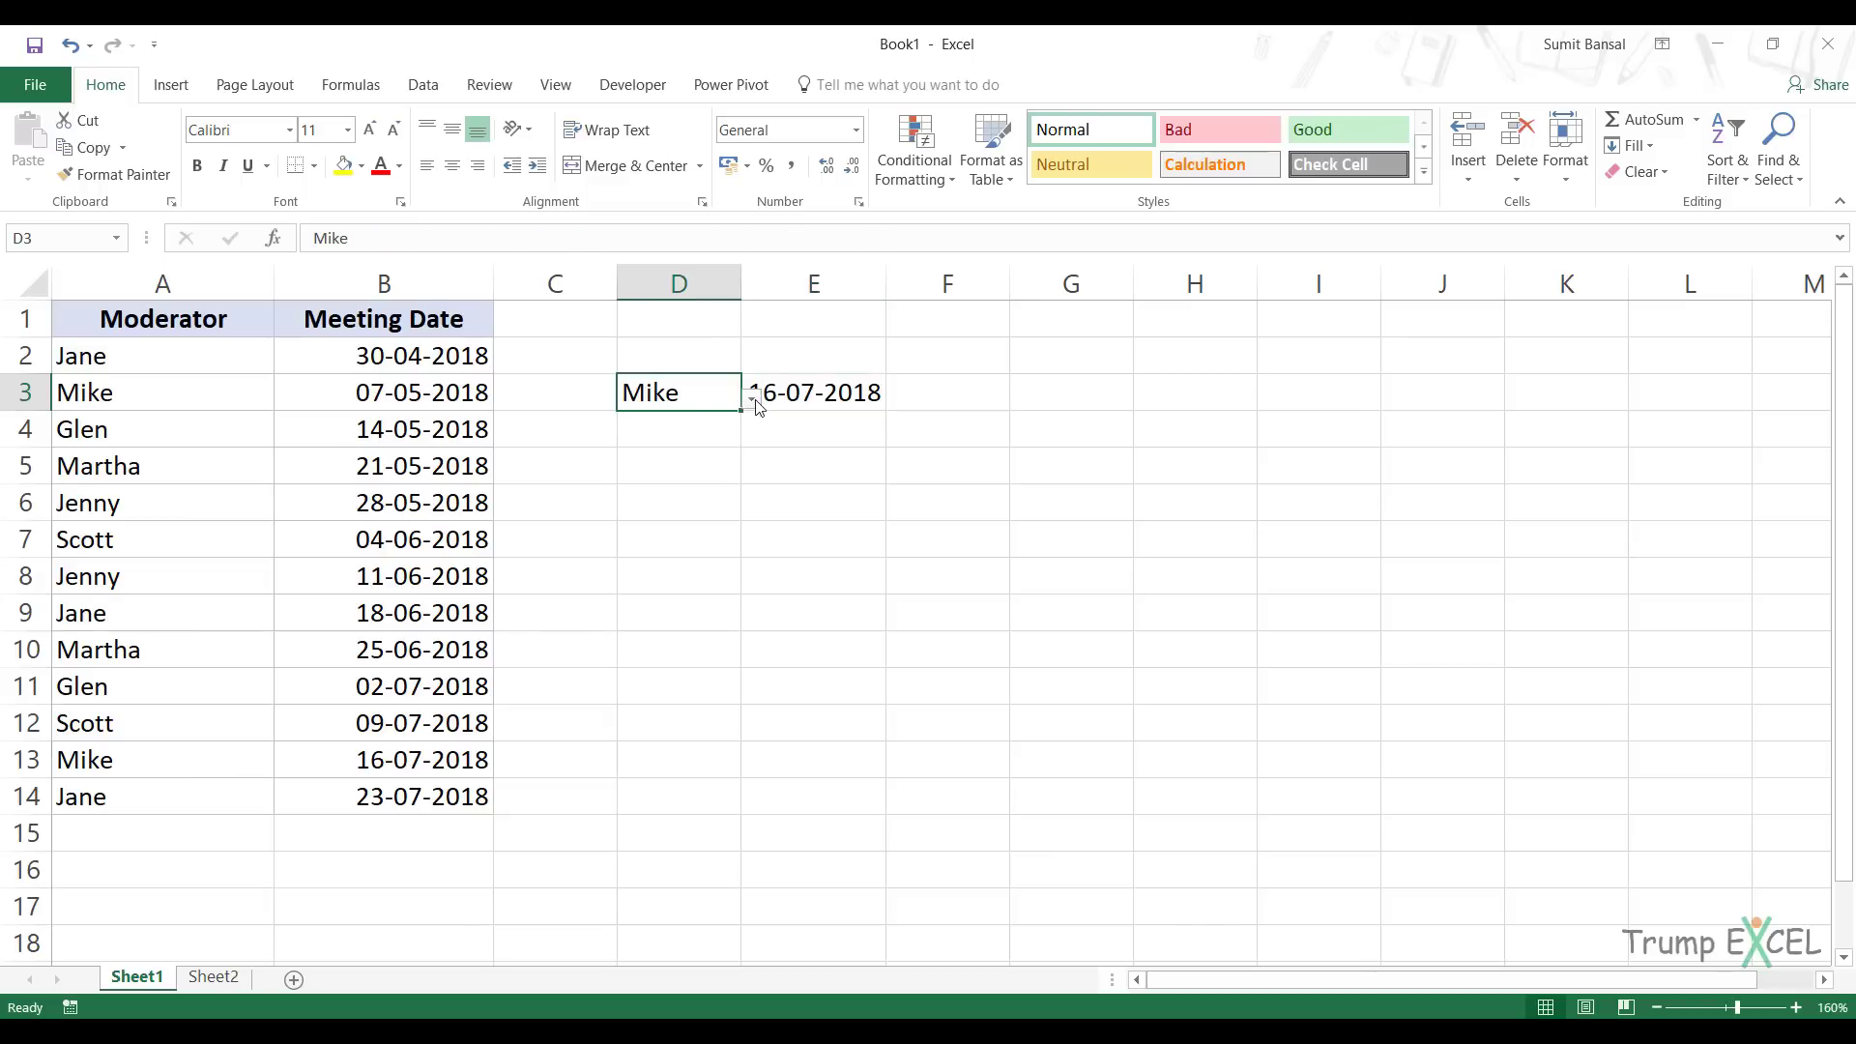
{"action": "left_click", "coordinate": [752, 399]}
{"action": "left_click", "coordinate": [705, 553]}
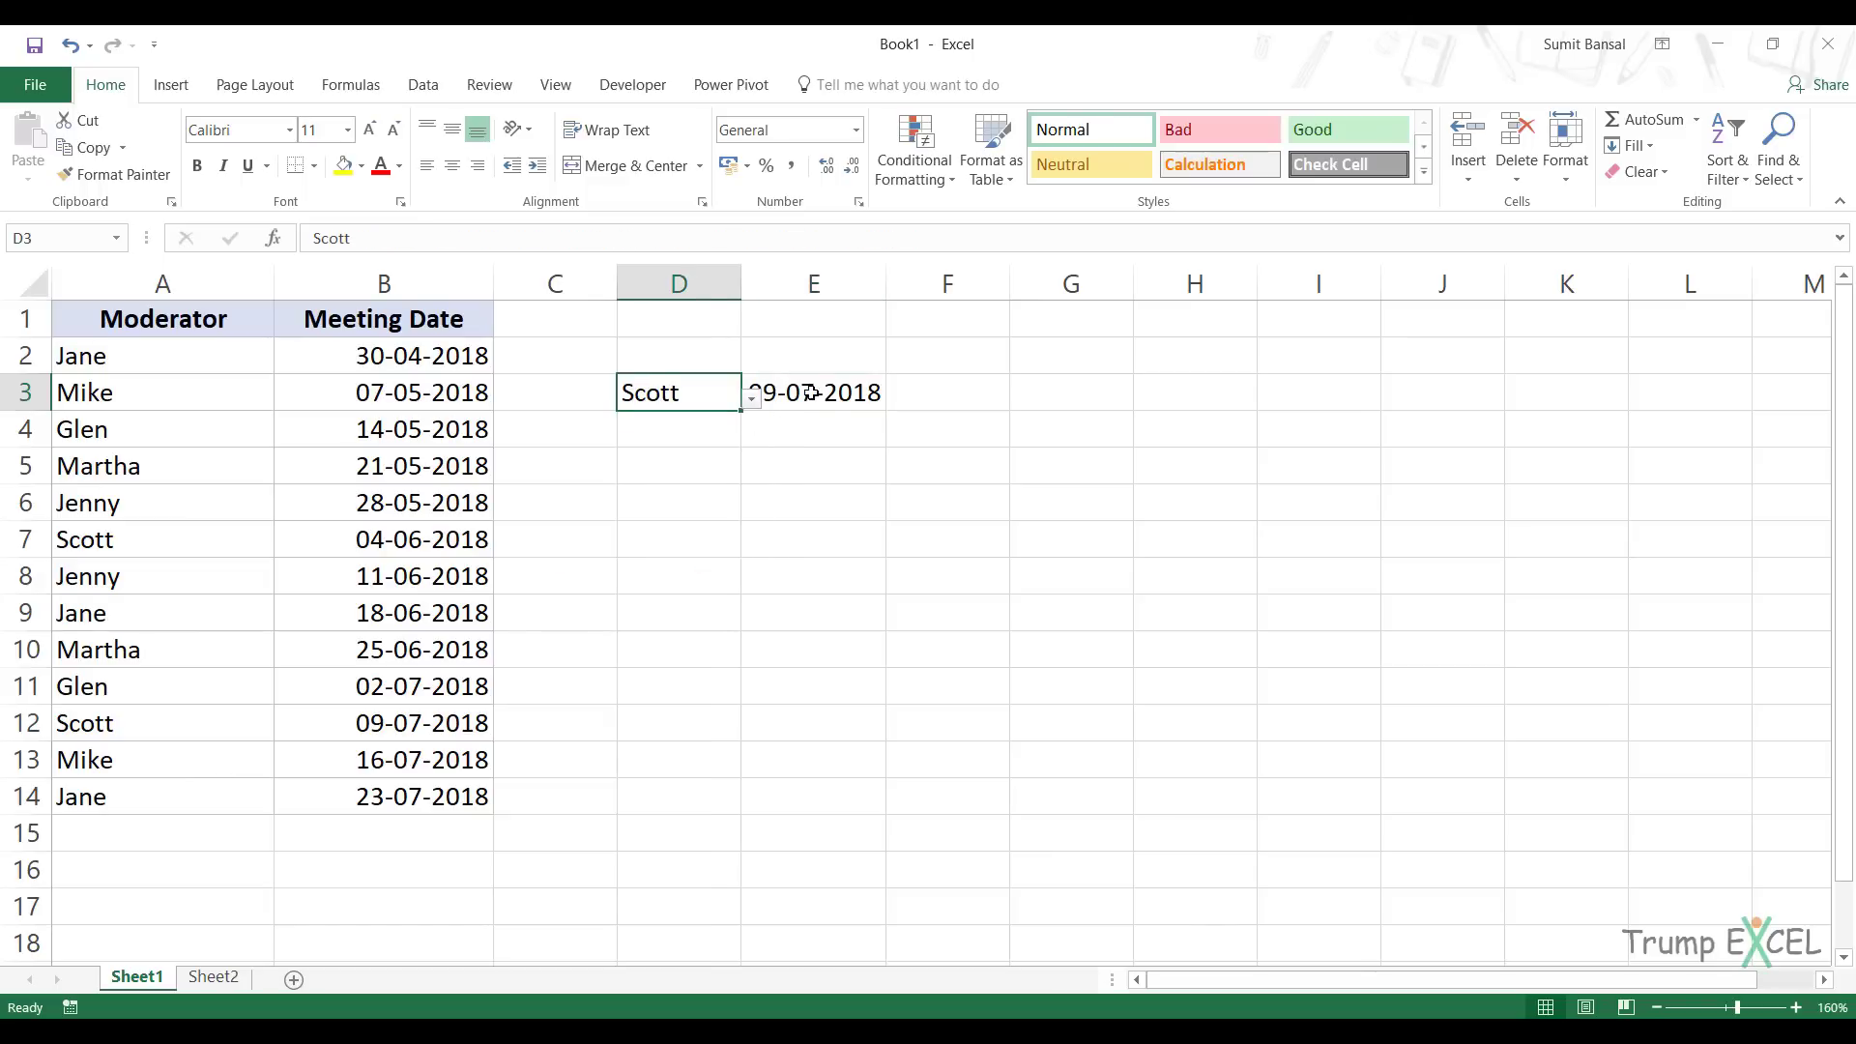
{"action": "key", "text": "Right"}
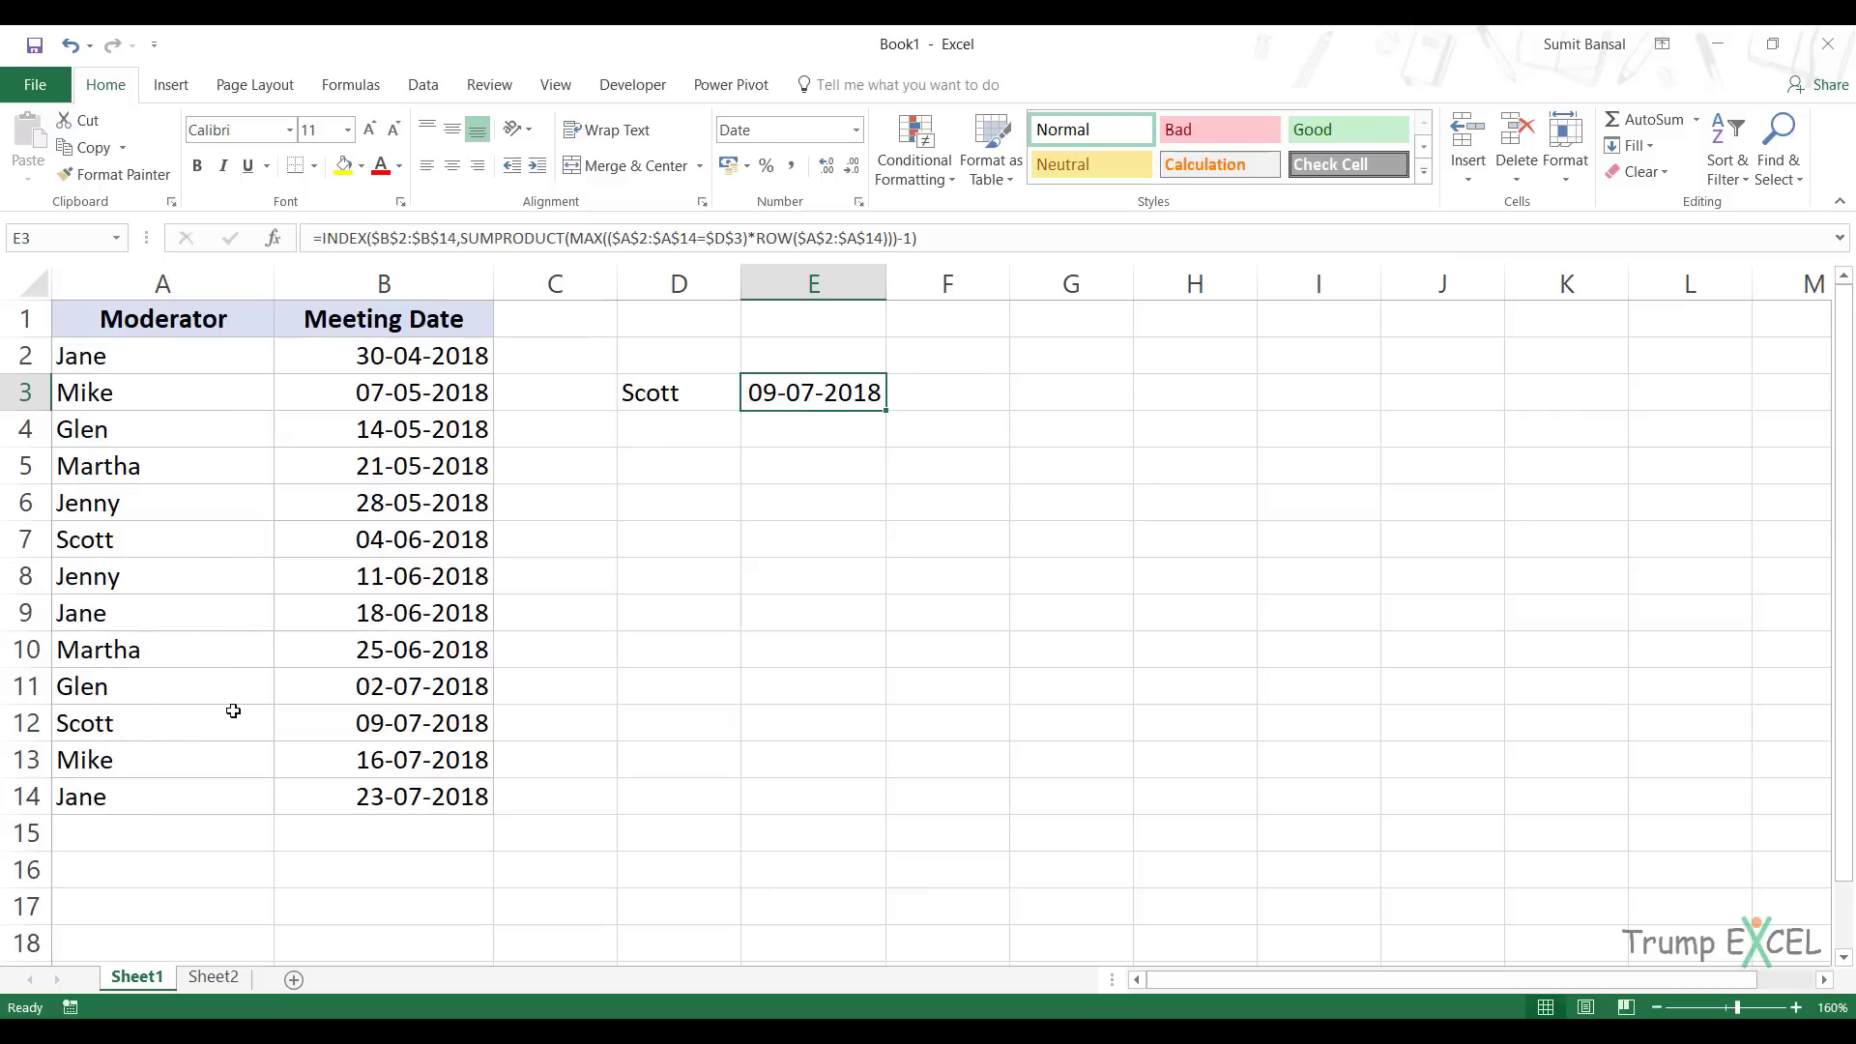
- Enter the partial formula =1/($A$2:$A$14=$D$3) in F3
{"action": "left_click", "coordinate": [925, 384]}
{"action": "type", "text": "="}
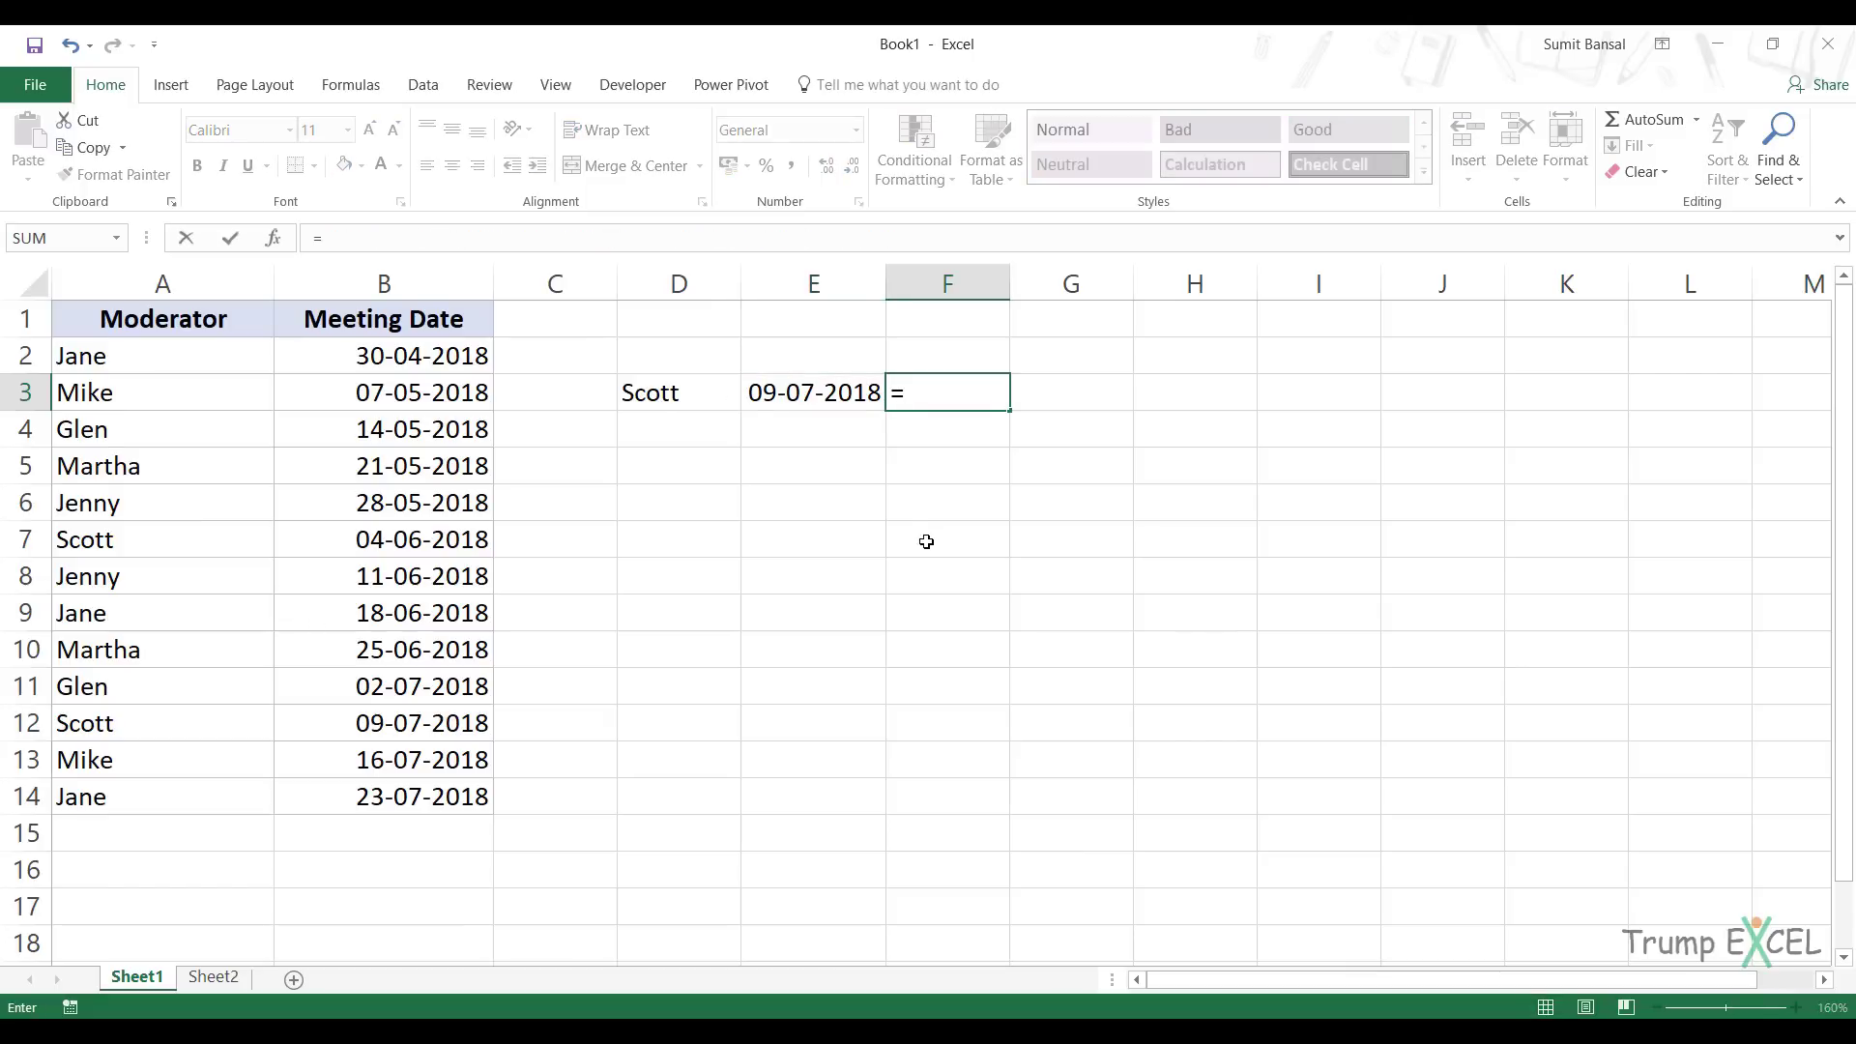
{"action": "type", "text": "look"}
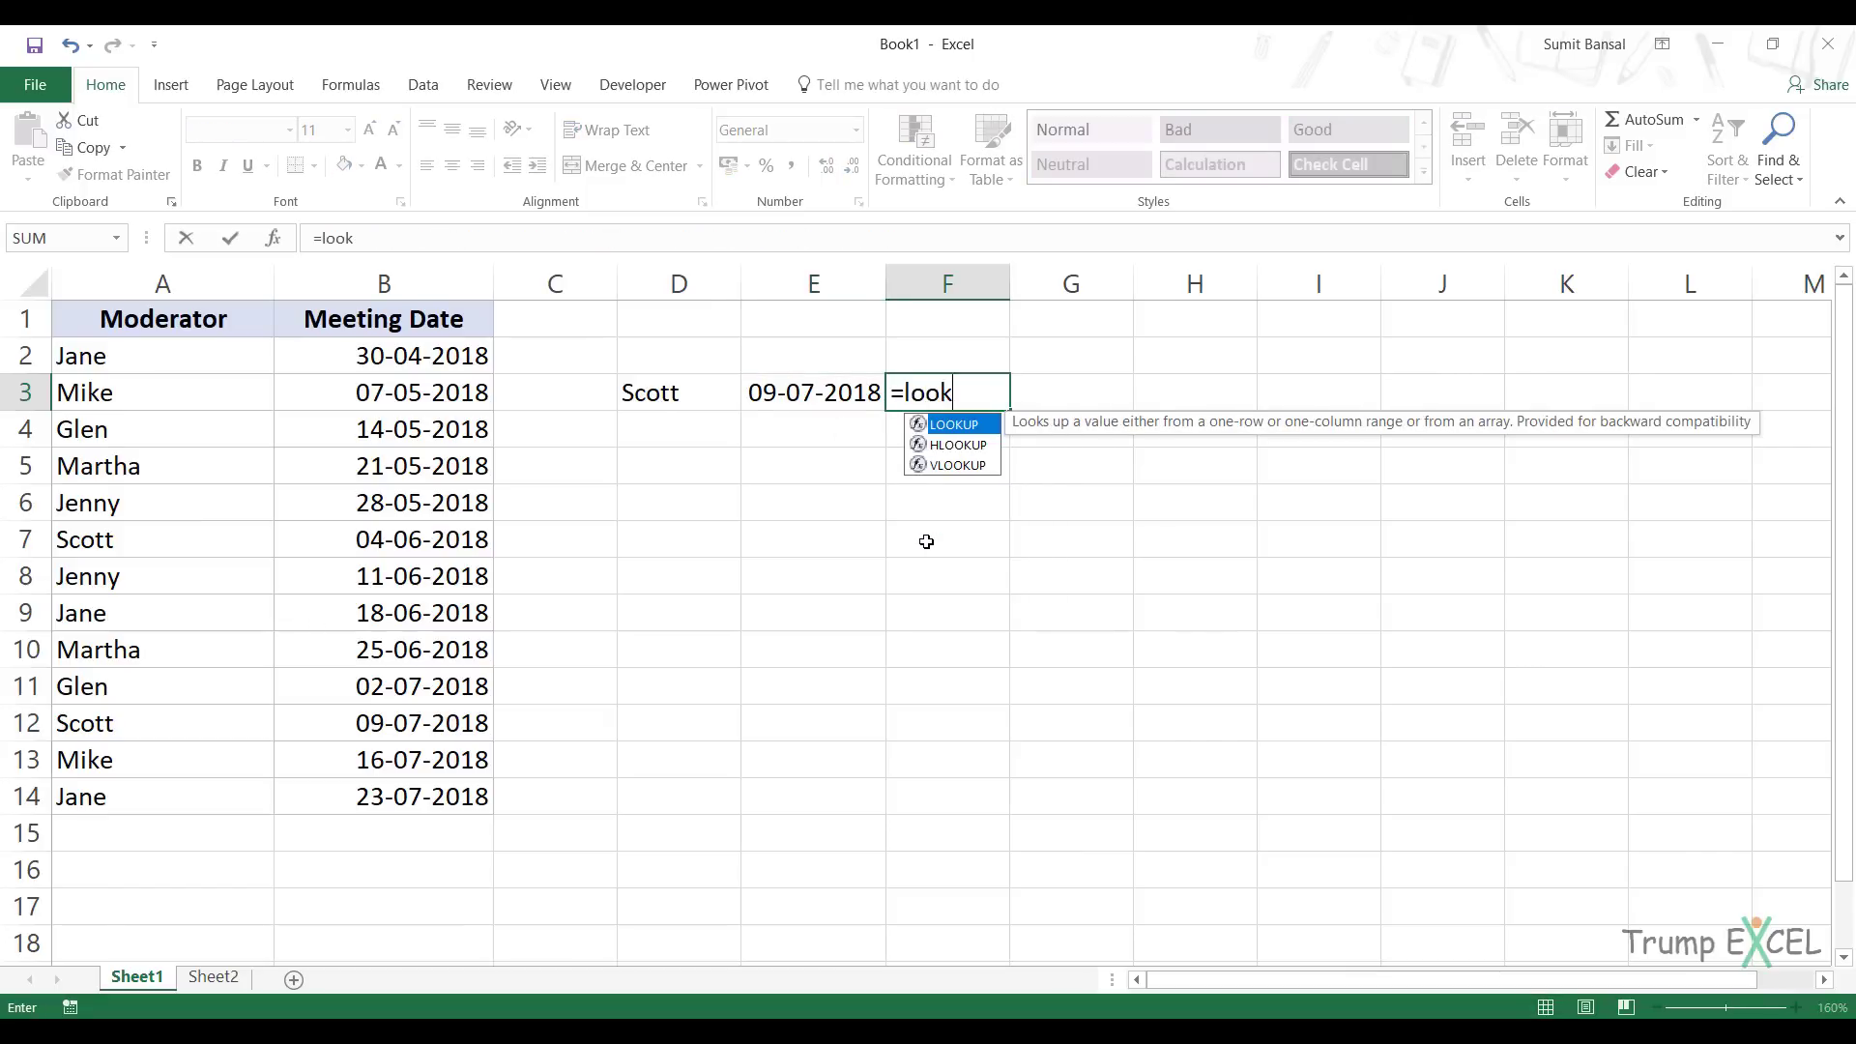
{"action": "key", "text": "Tab"}
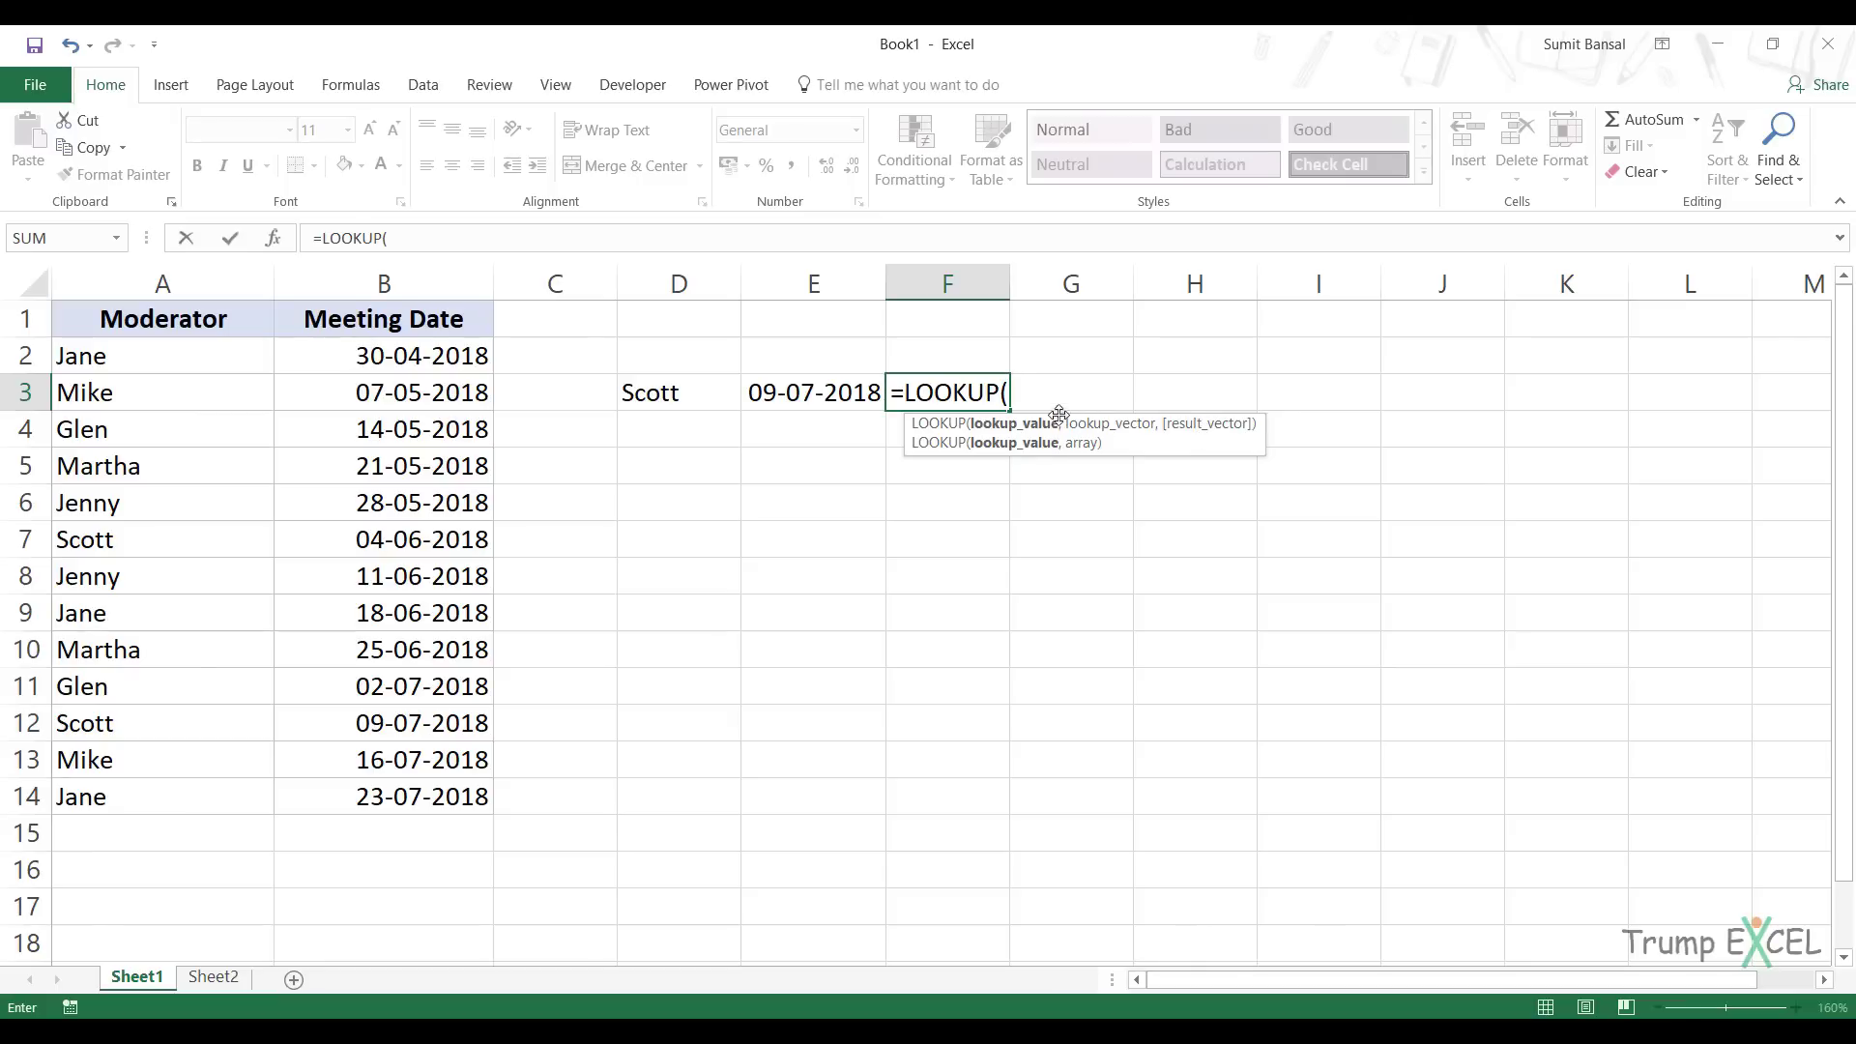
{"action": "left_click_drag", "start_coordinate": [908, 392], "coordinate": [1078, 407]}
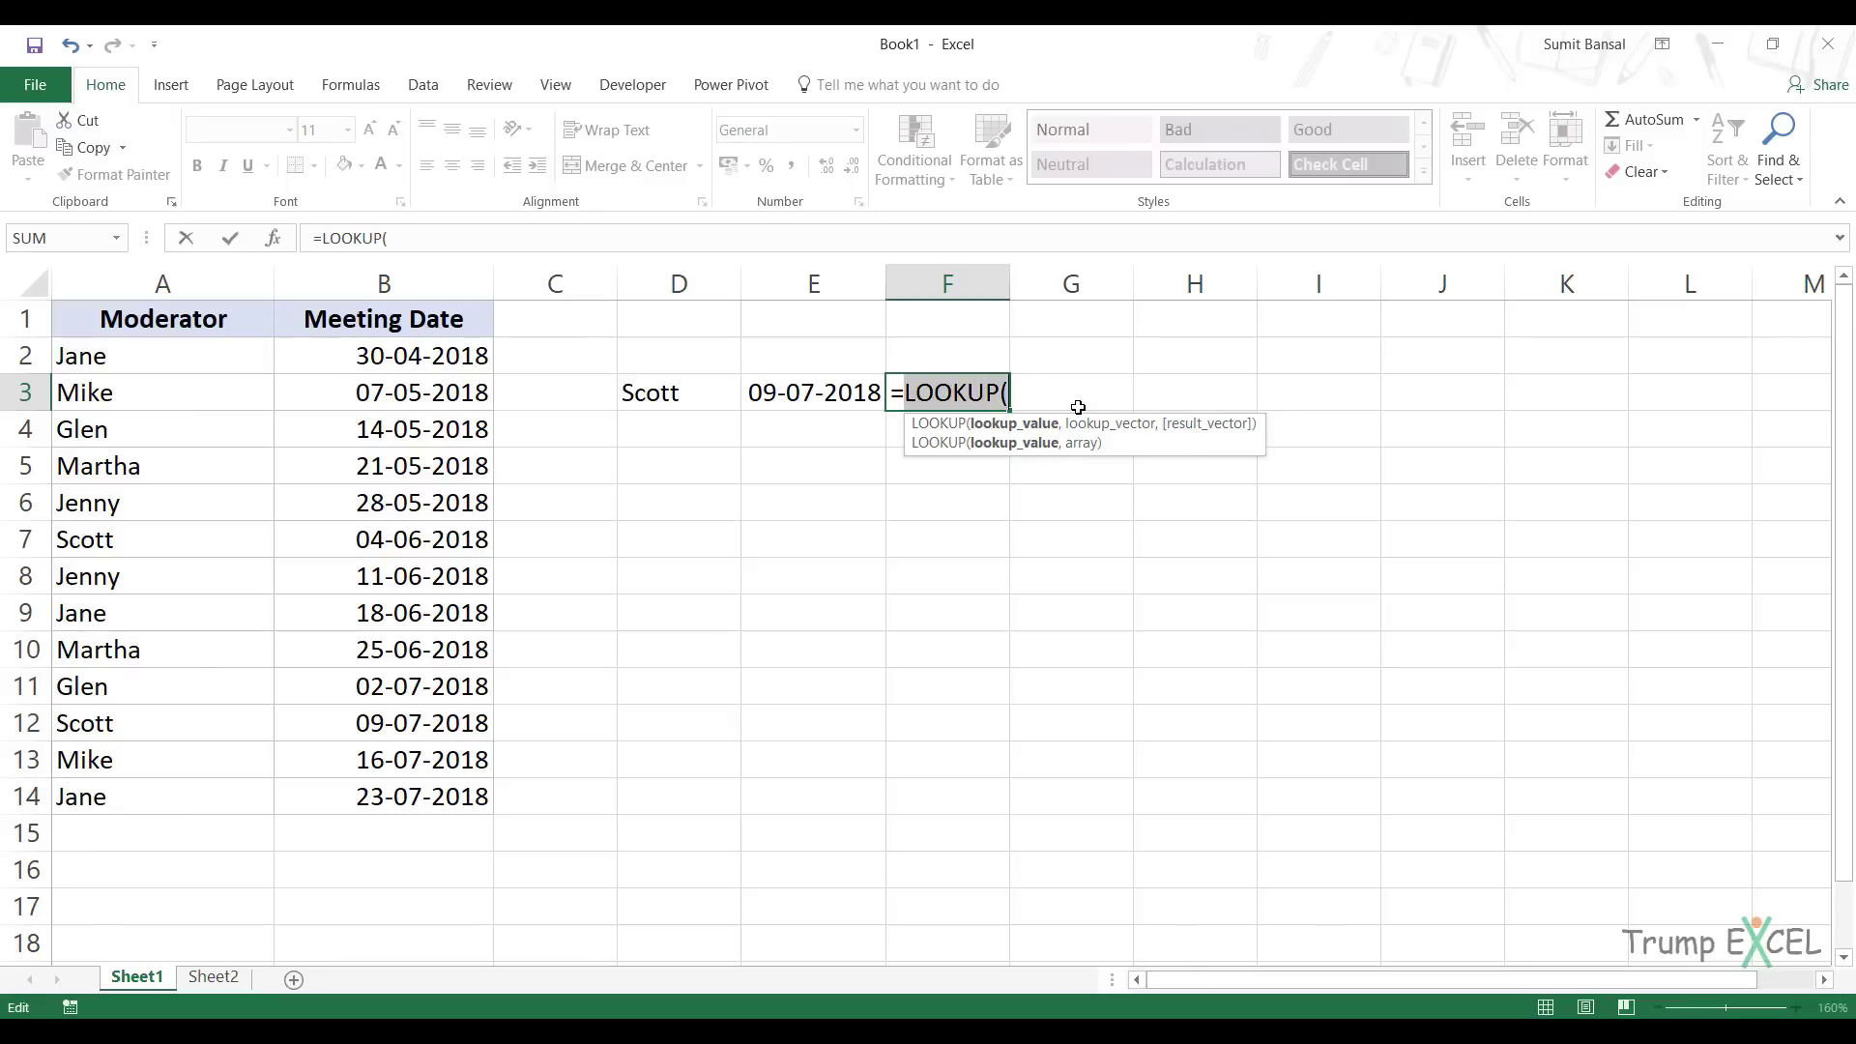
{"action": "type", "text": "1"}
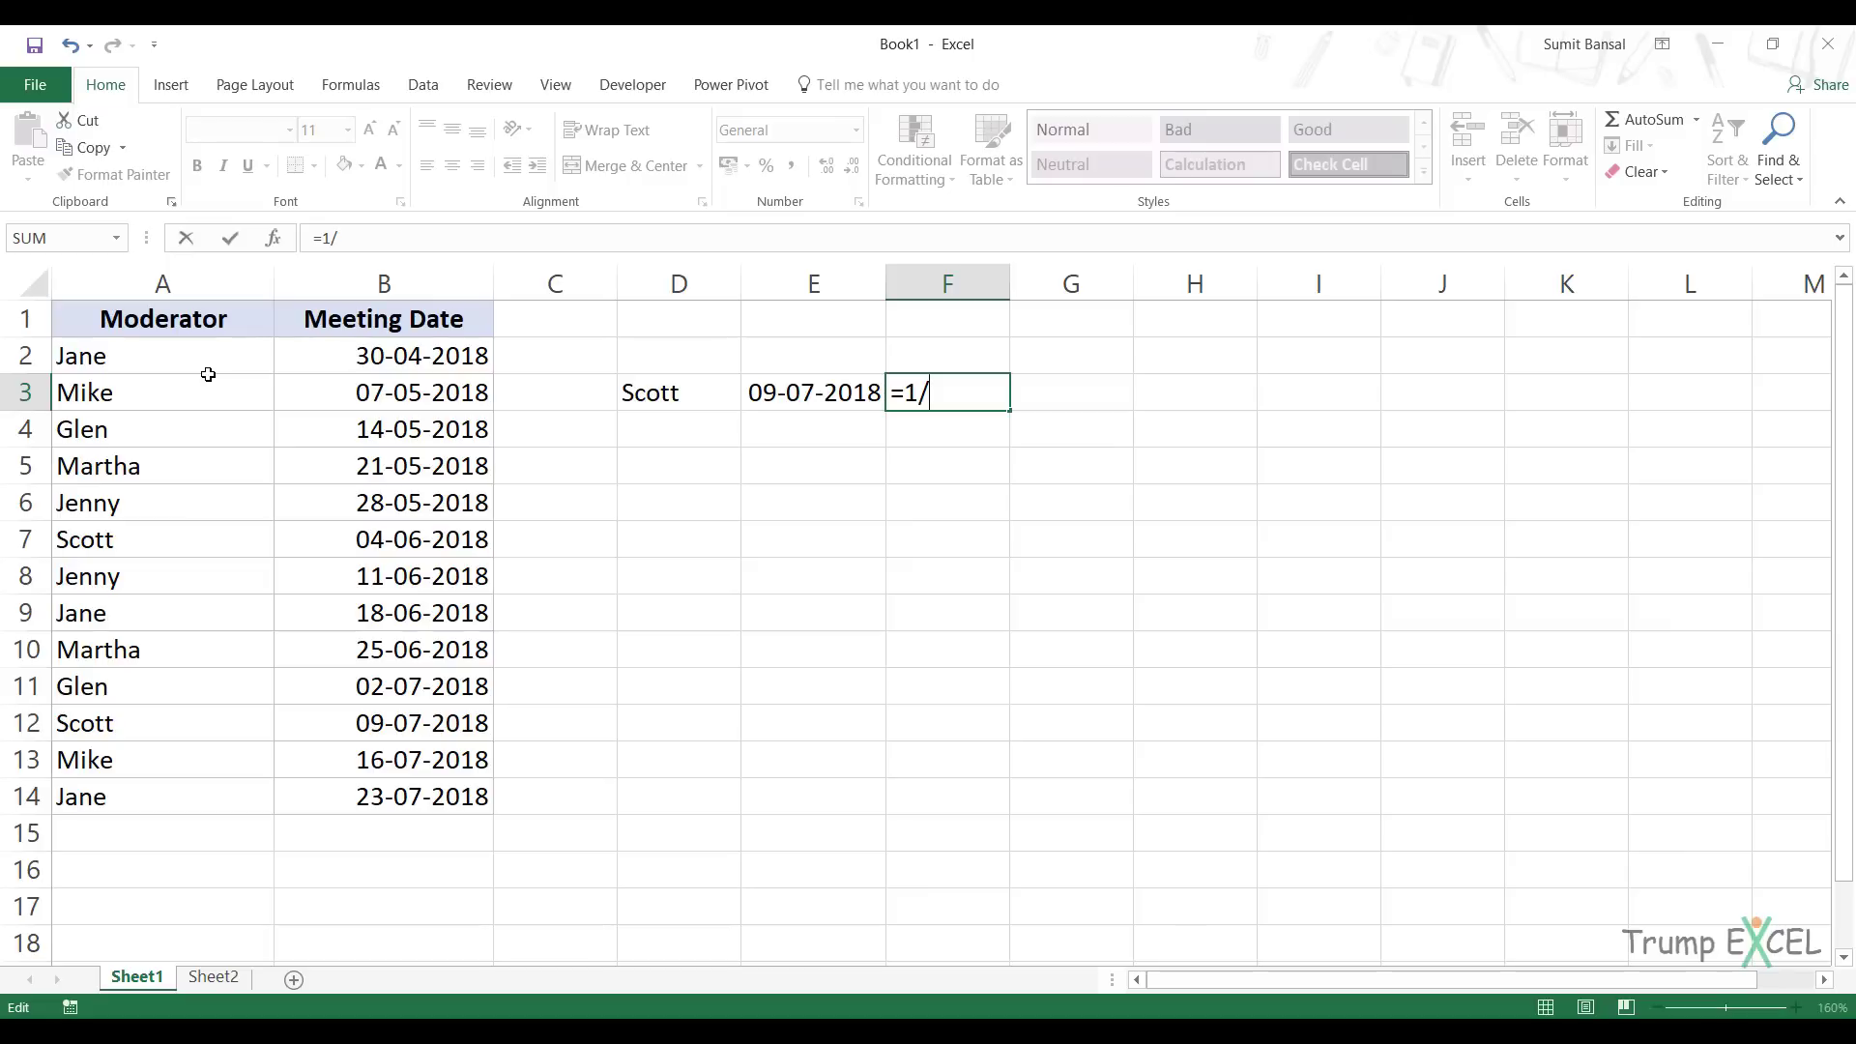
{"action": "type", "text": "/("}
{"action": "left_click_drag", "start_coordinate": [203, 361], "coordinate": [192, 784]}
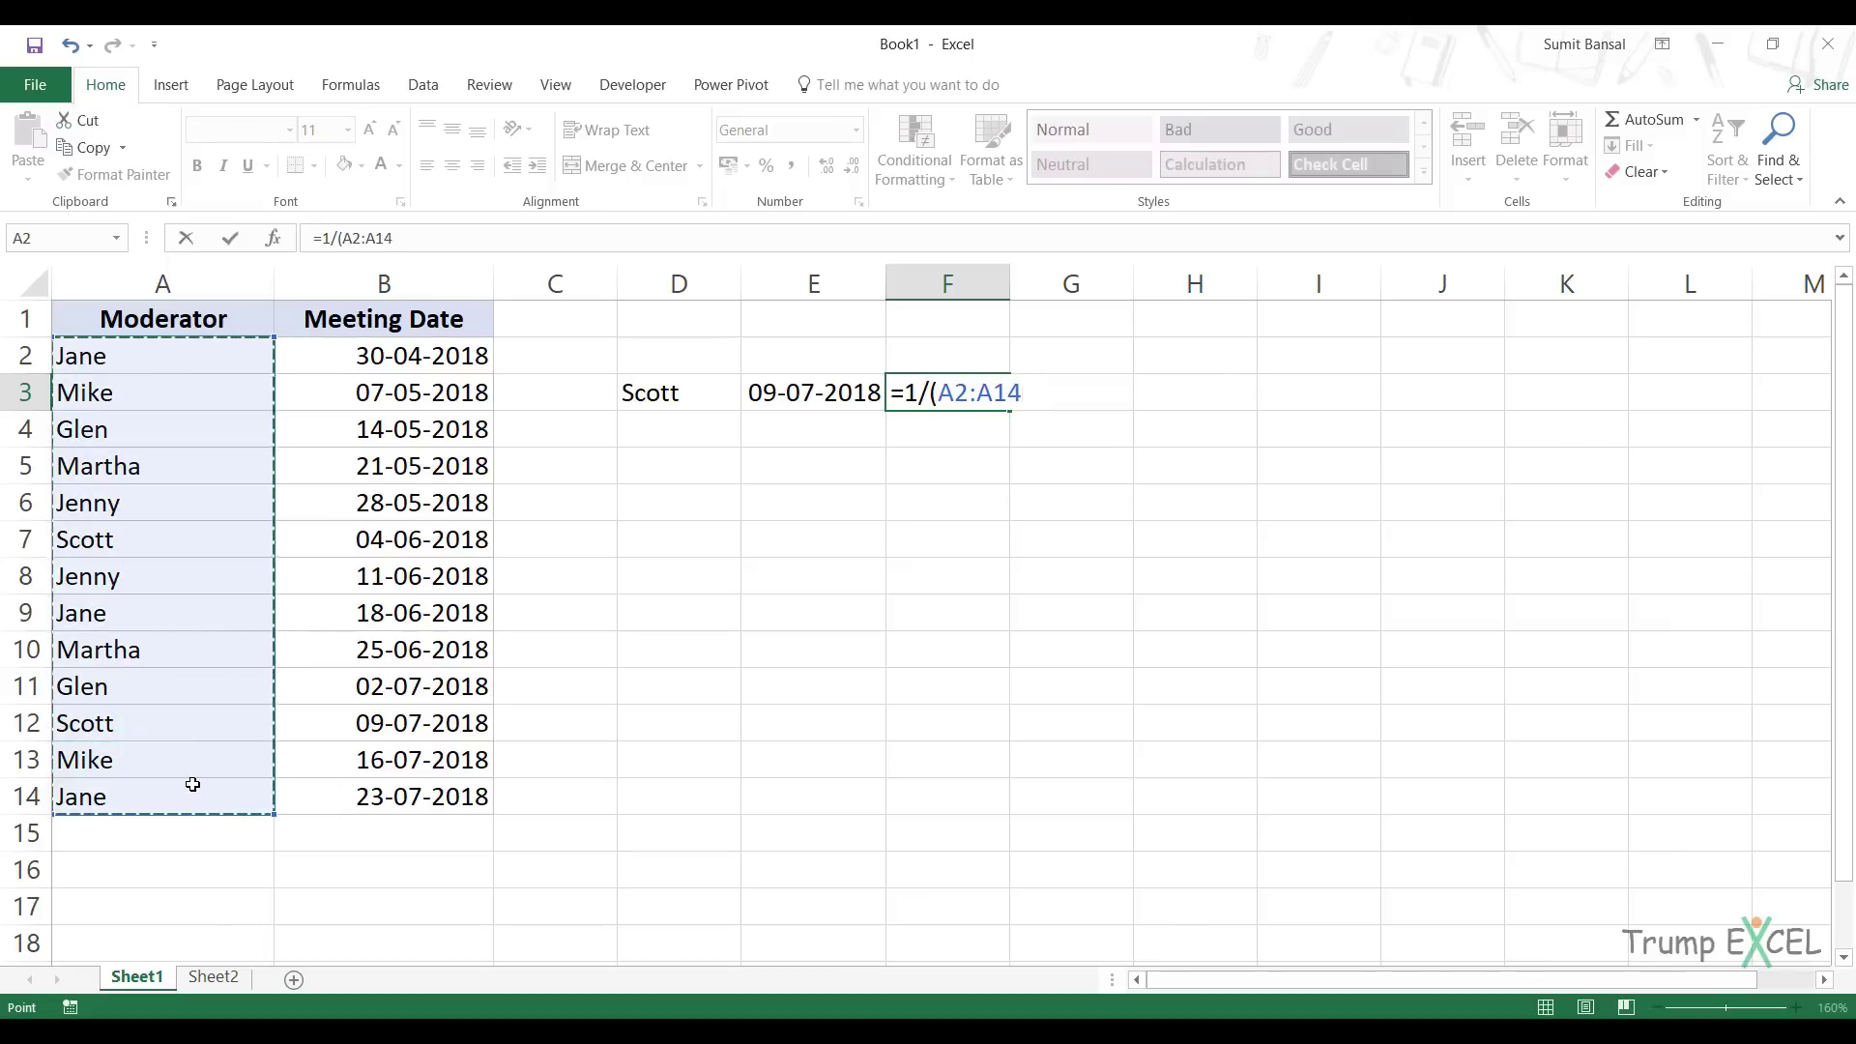
{"action": "key", "text": "F4"}
{"action": "type", "text": "="}
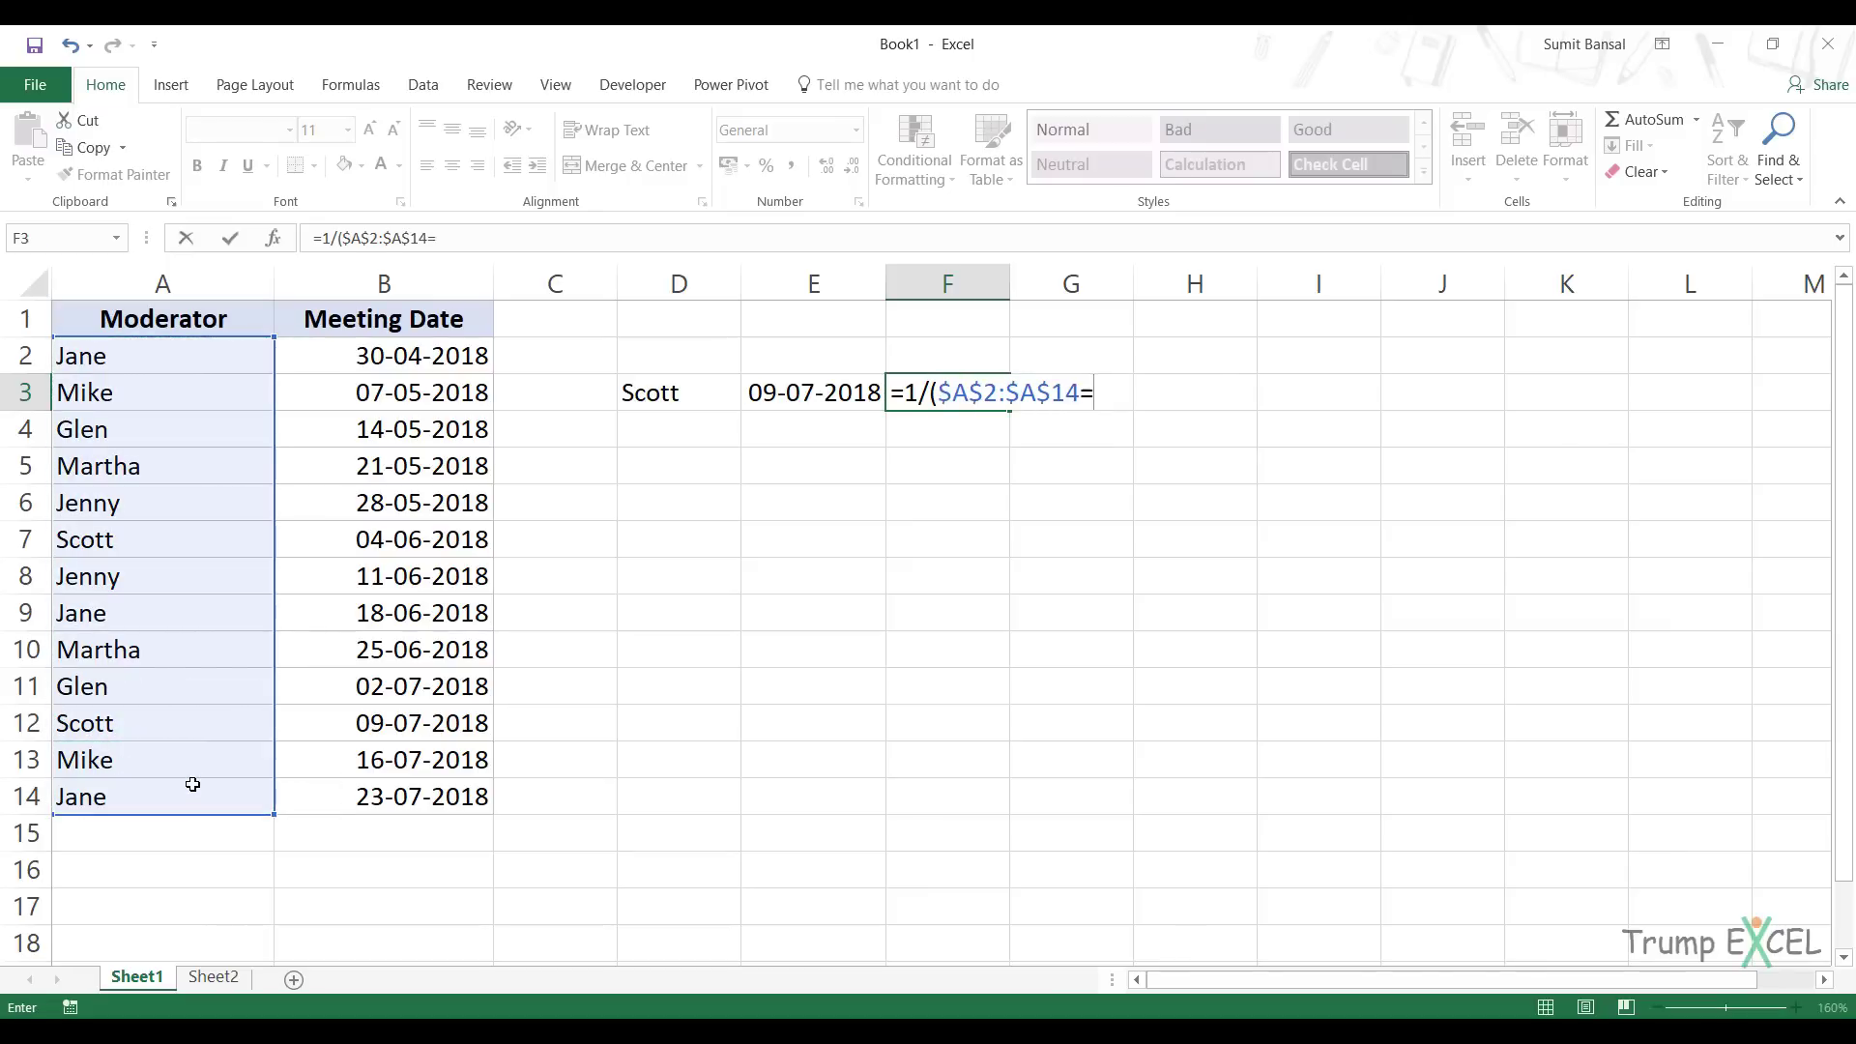
{"action": "left_click", "coordinate": [648, 399]}
{"action": "key", "text": "F4"}
{"action": "type", "text": ")"}
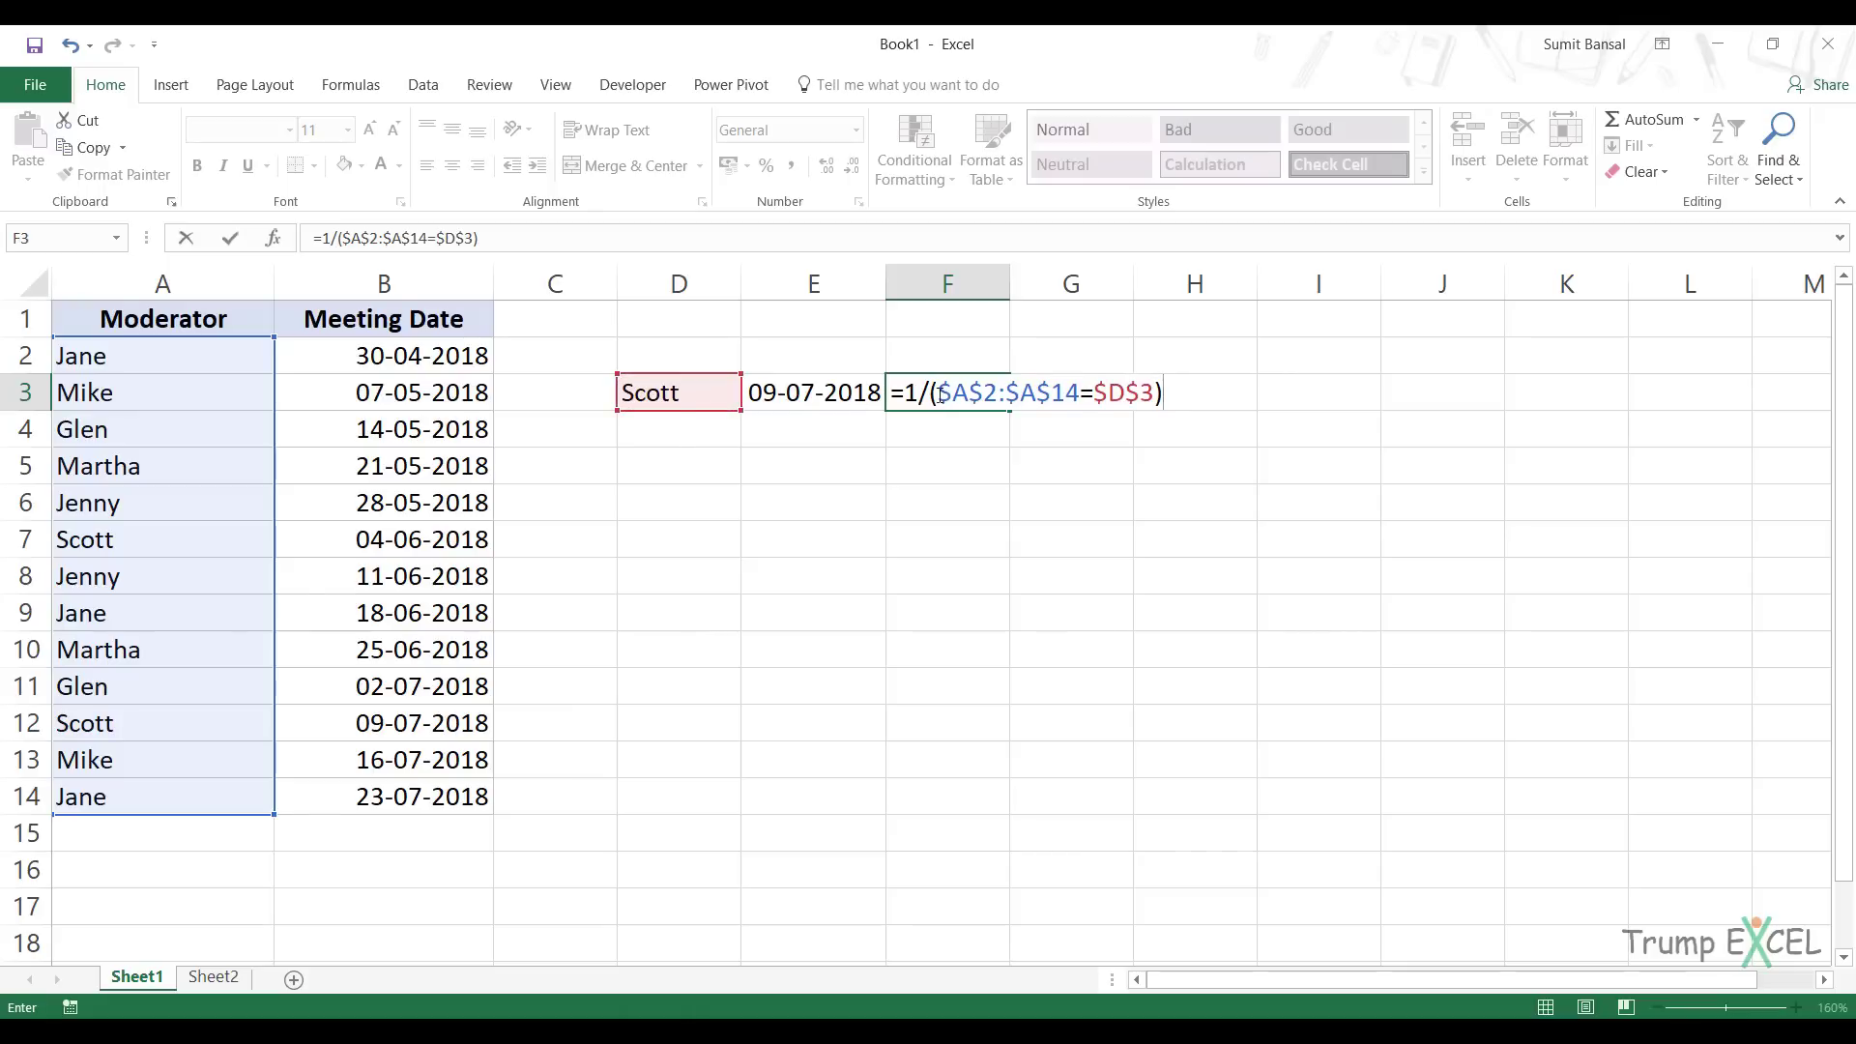
- Evaluate the comparison and the 1/(…) expression with F9 to show TRUE/FALSE, 1s and #DIV/0!, then restore them
{"action": "left_click_drag", "start_coordinate": [931, 394], "coordinate": [1158, 393]}
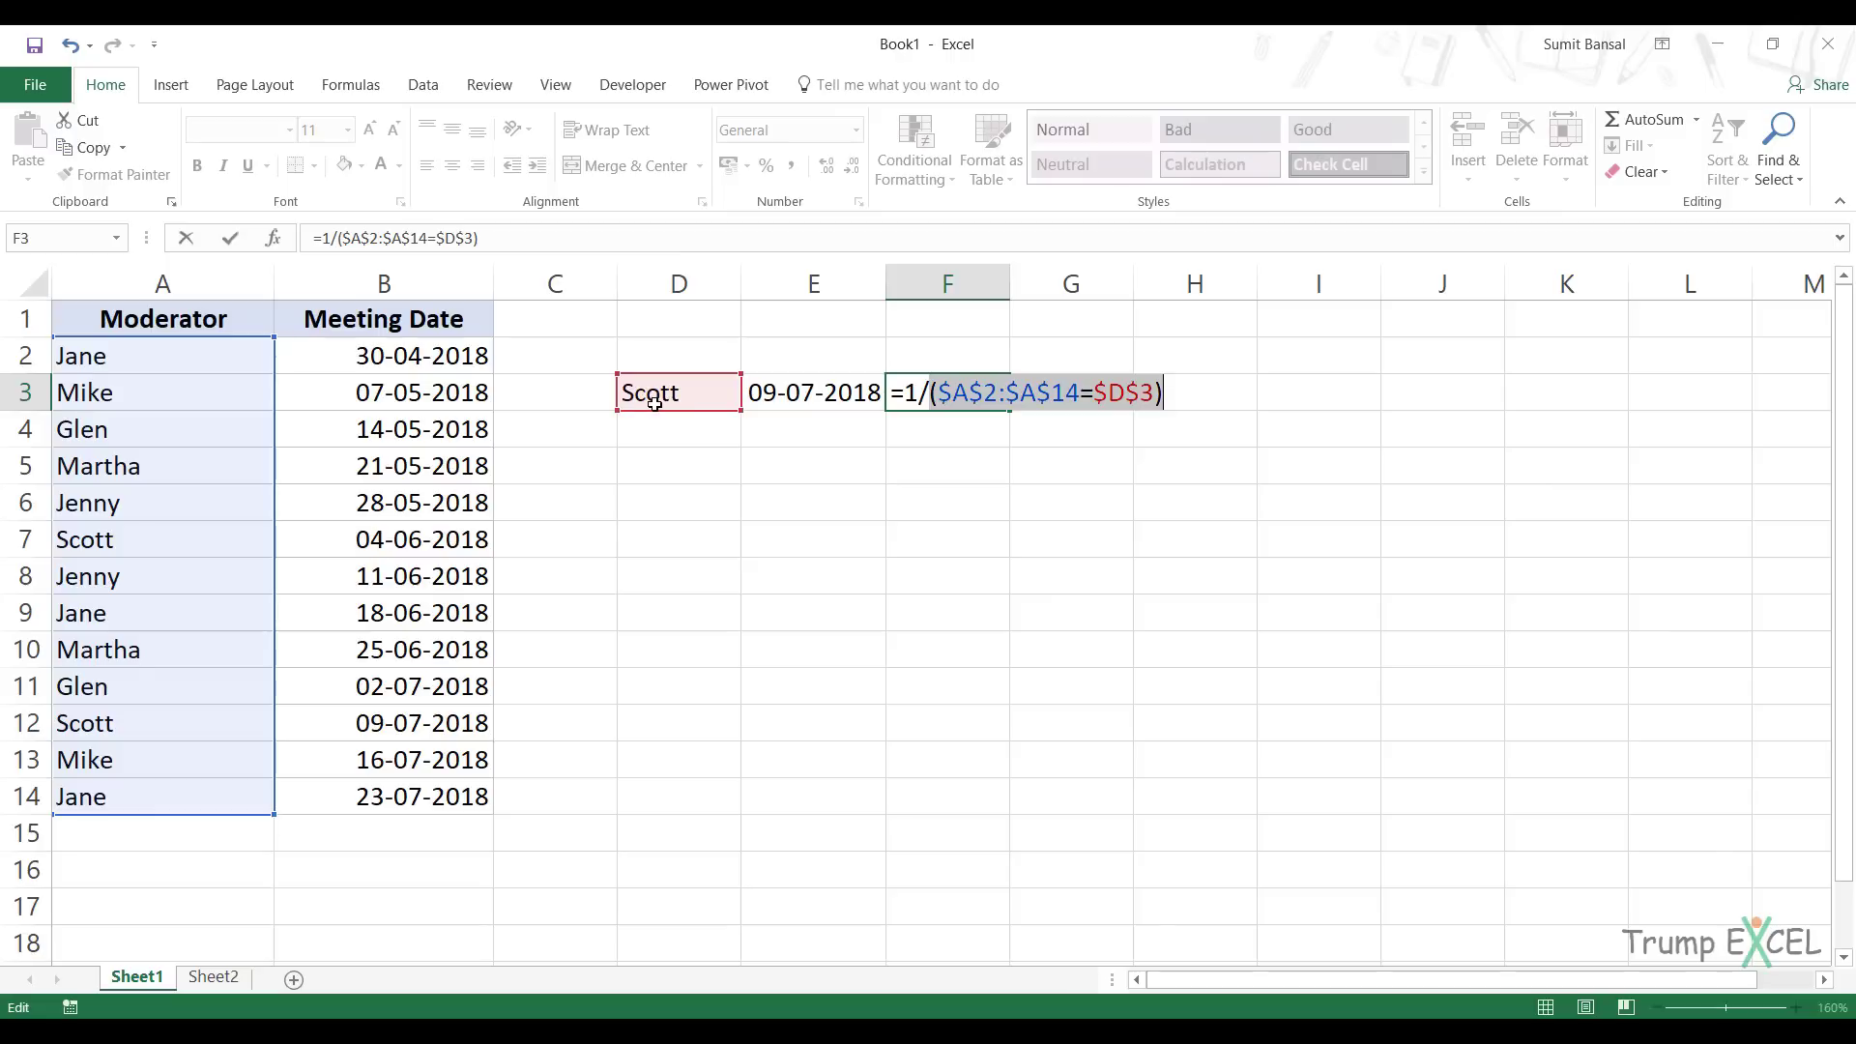
{"action": "key", "text": "F9"}
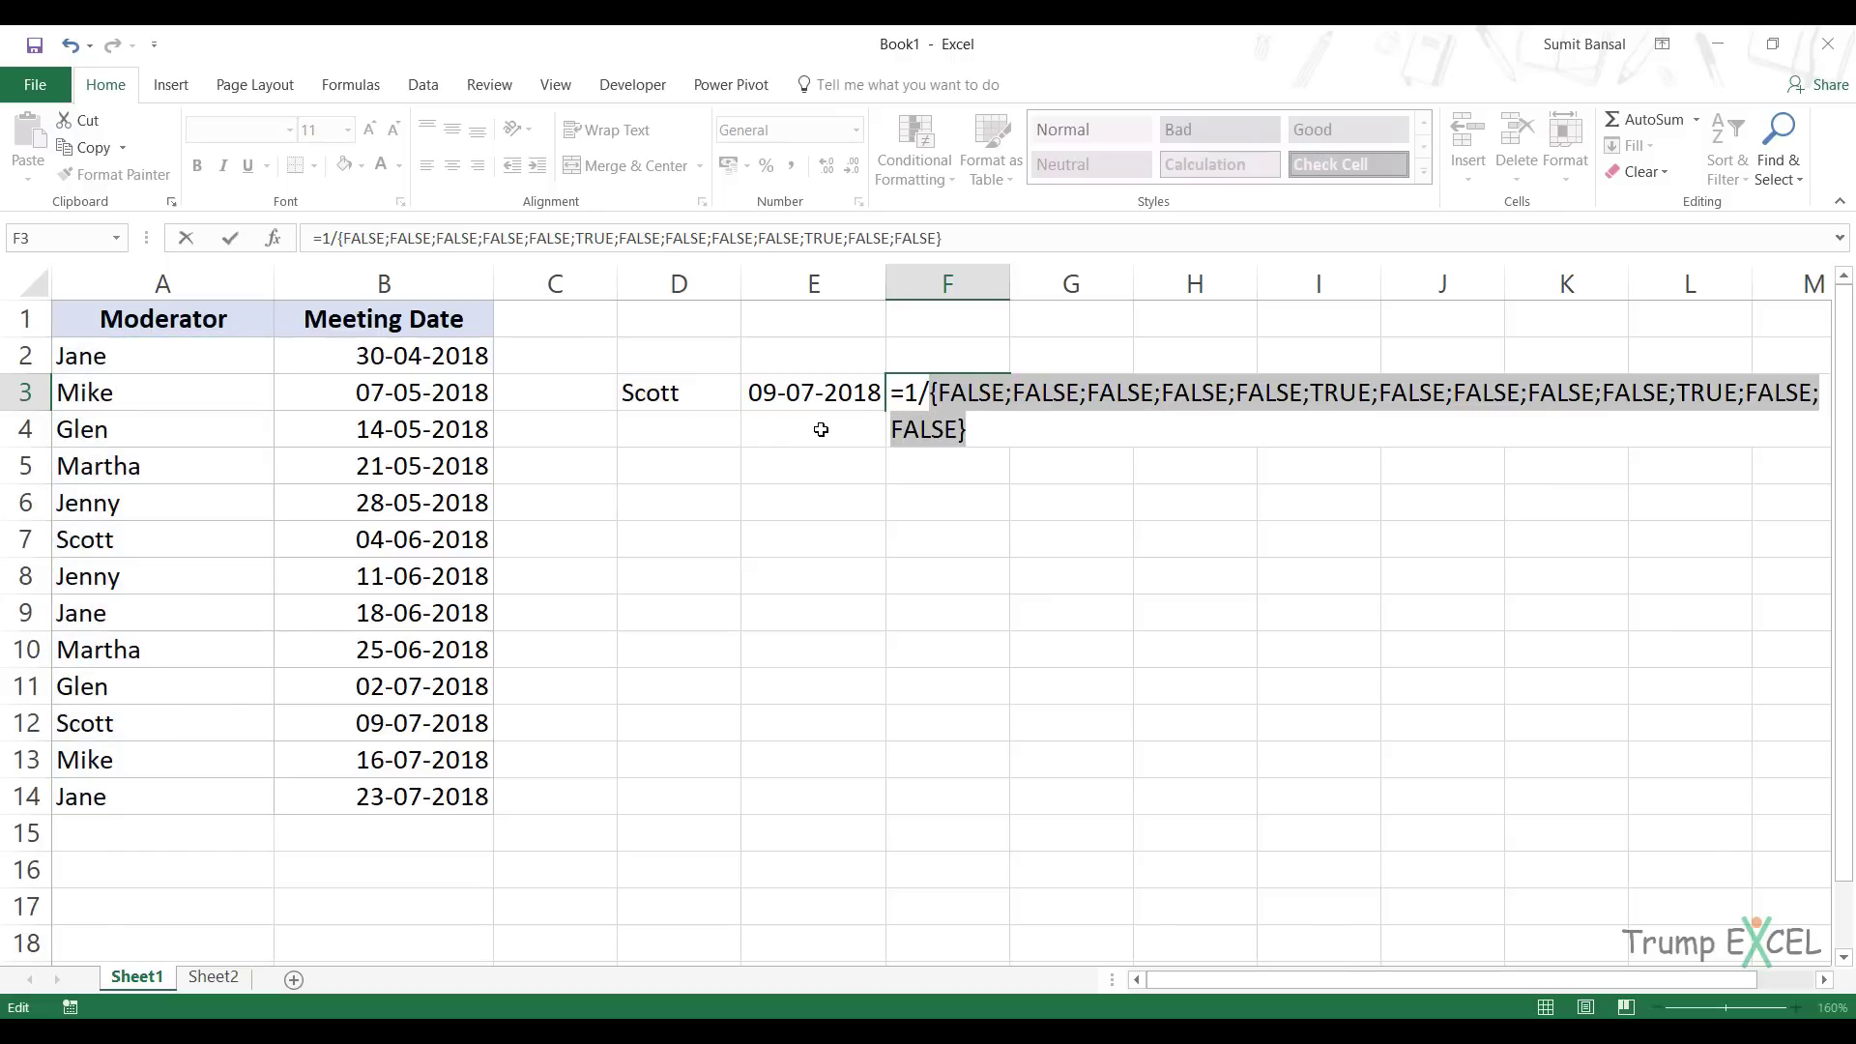
{"action": "key", "text": "ctrl+z"}
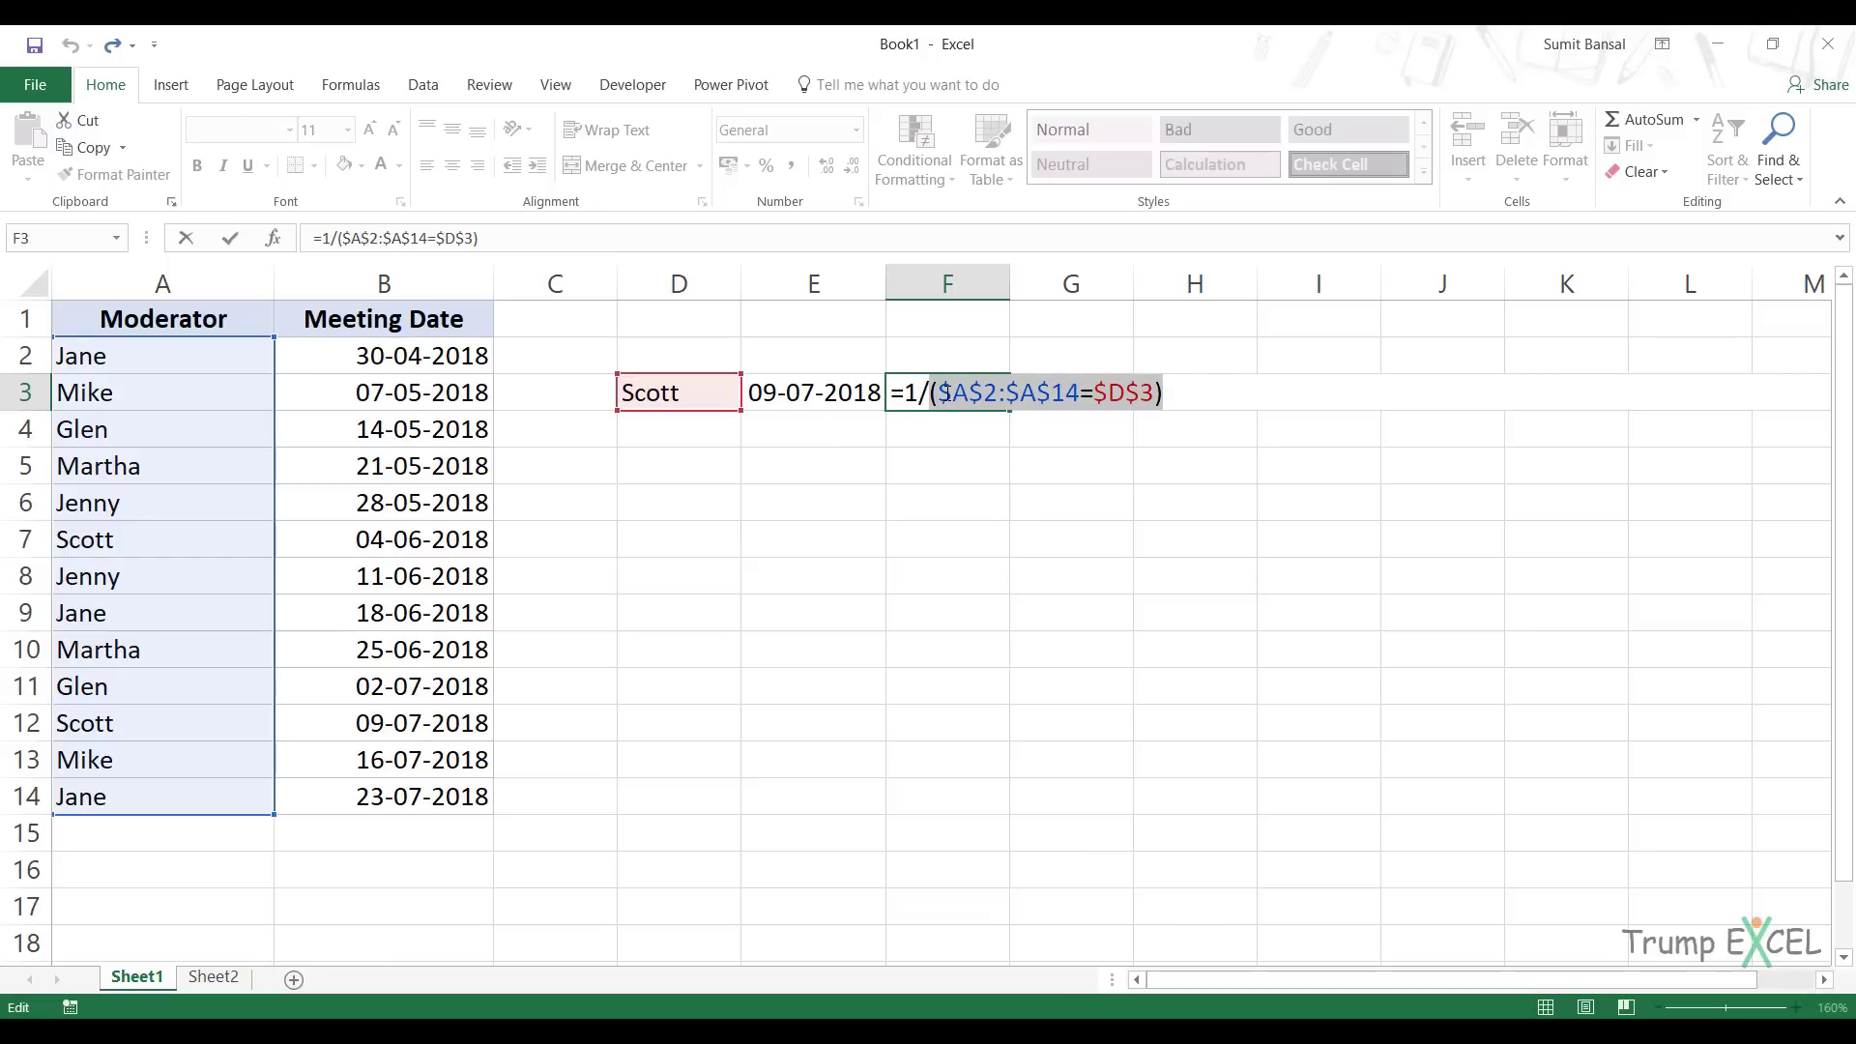
{"action": "left_click_drag", "start_coordinate": [909, 393], "coordinate": [1193, 400]}
{"action": "key", "text": "F9"}
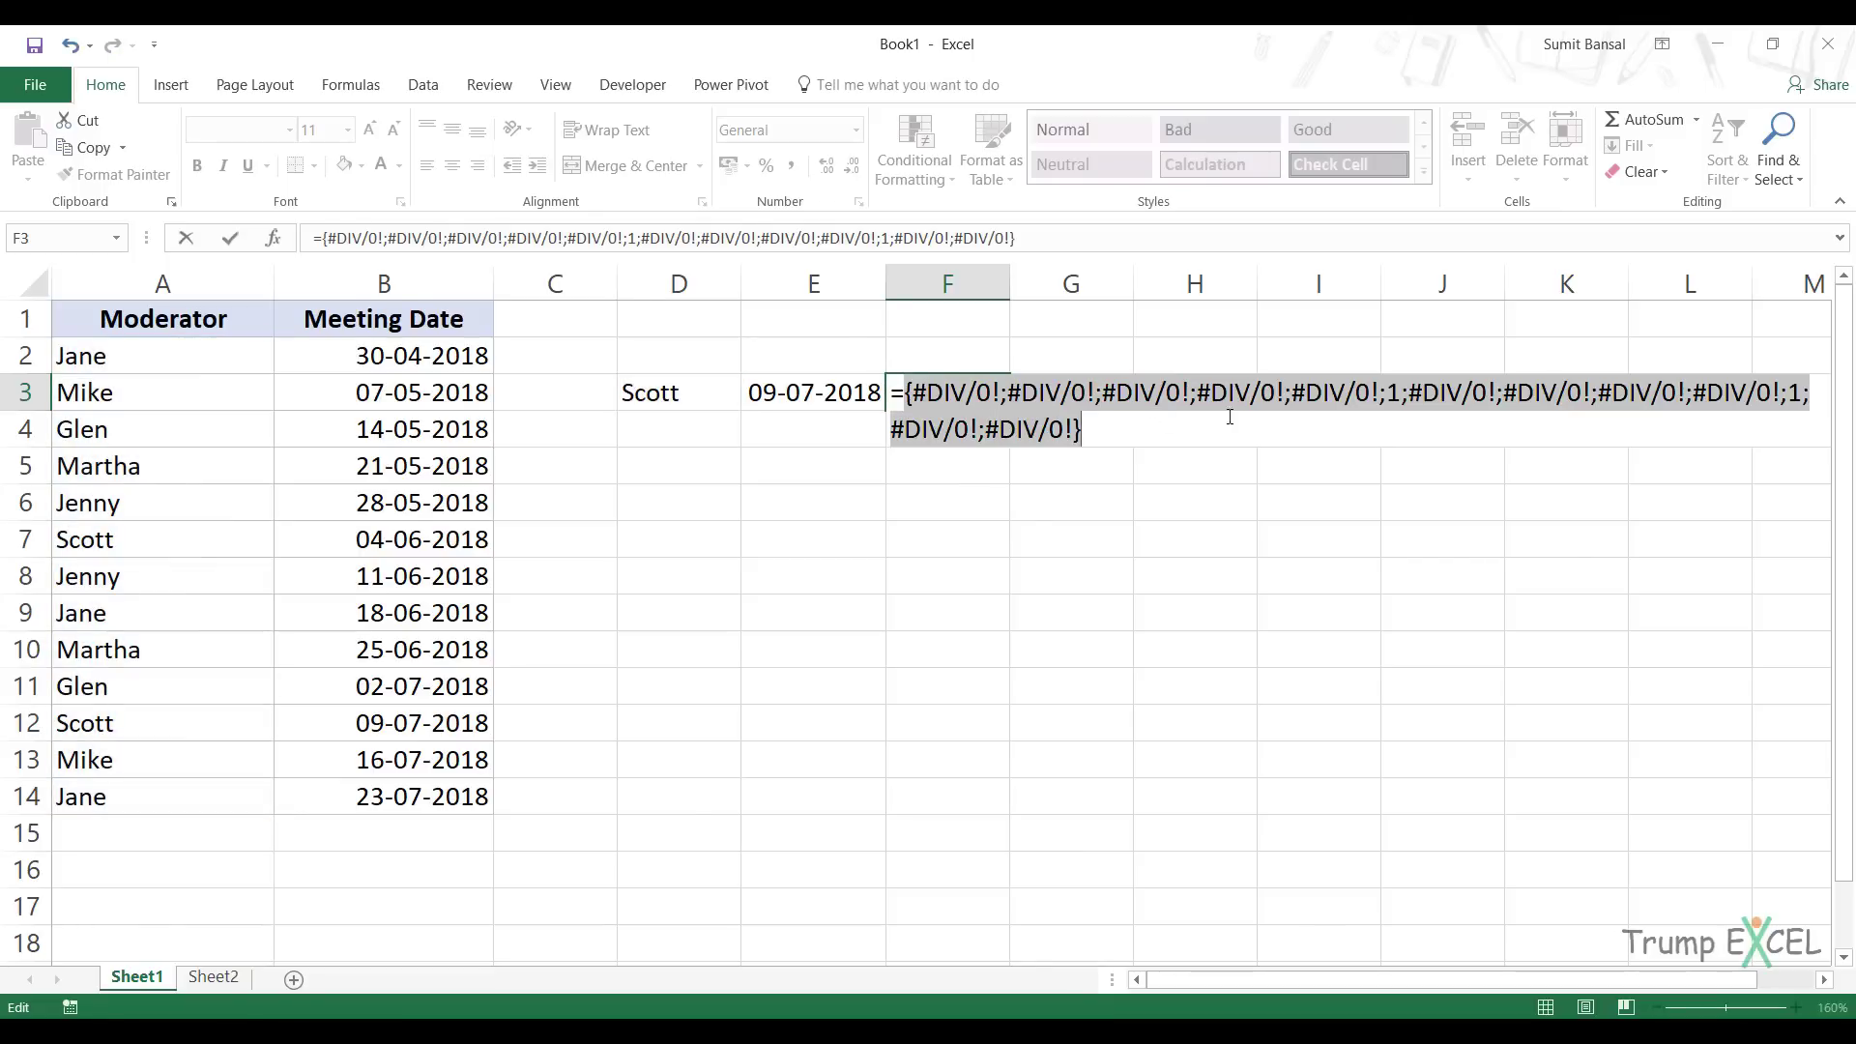
{"action": "double_click", "coordinate": [1390, 392]}
{"action": "double_click", "coordinate": [1794, 392]}
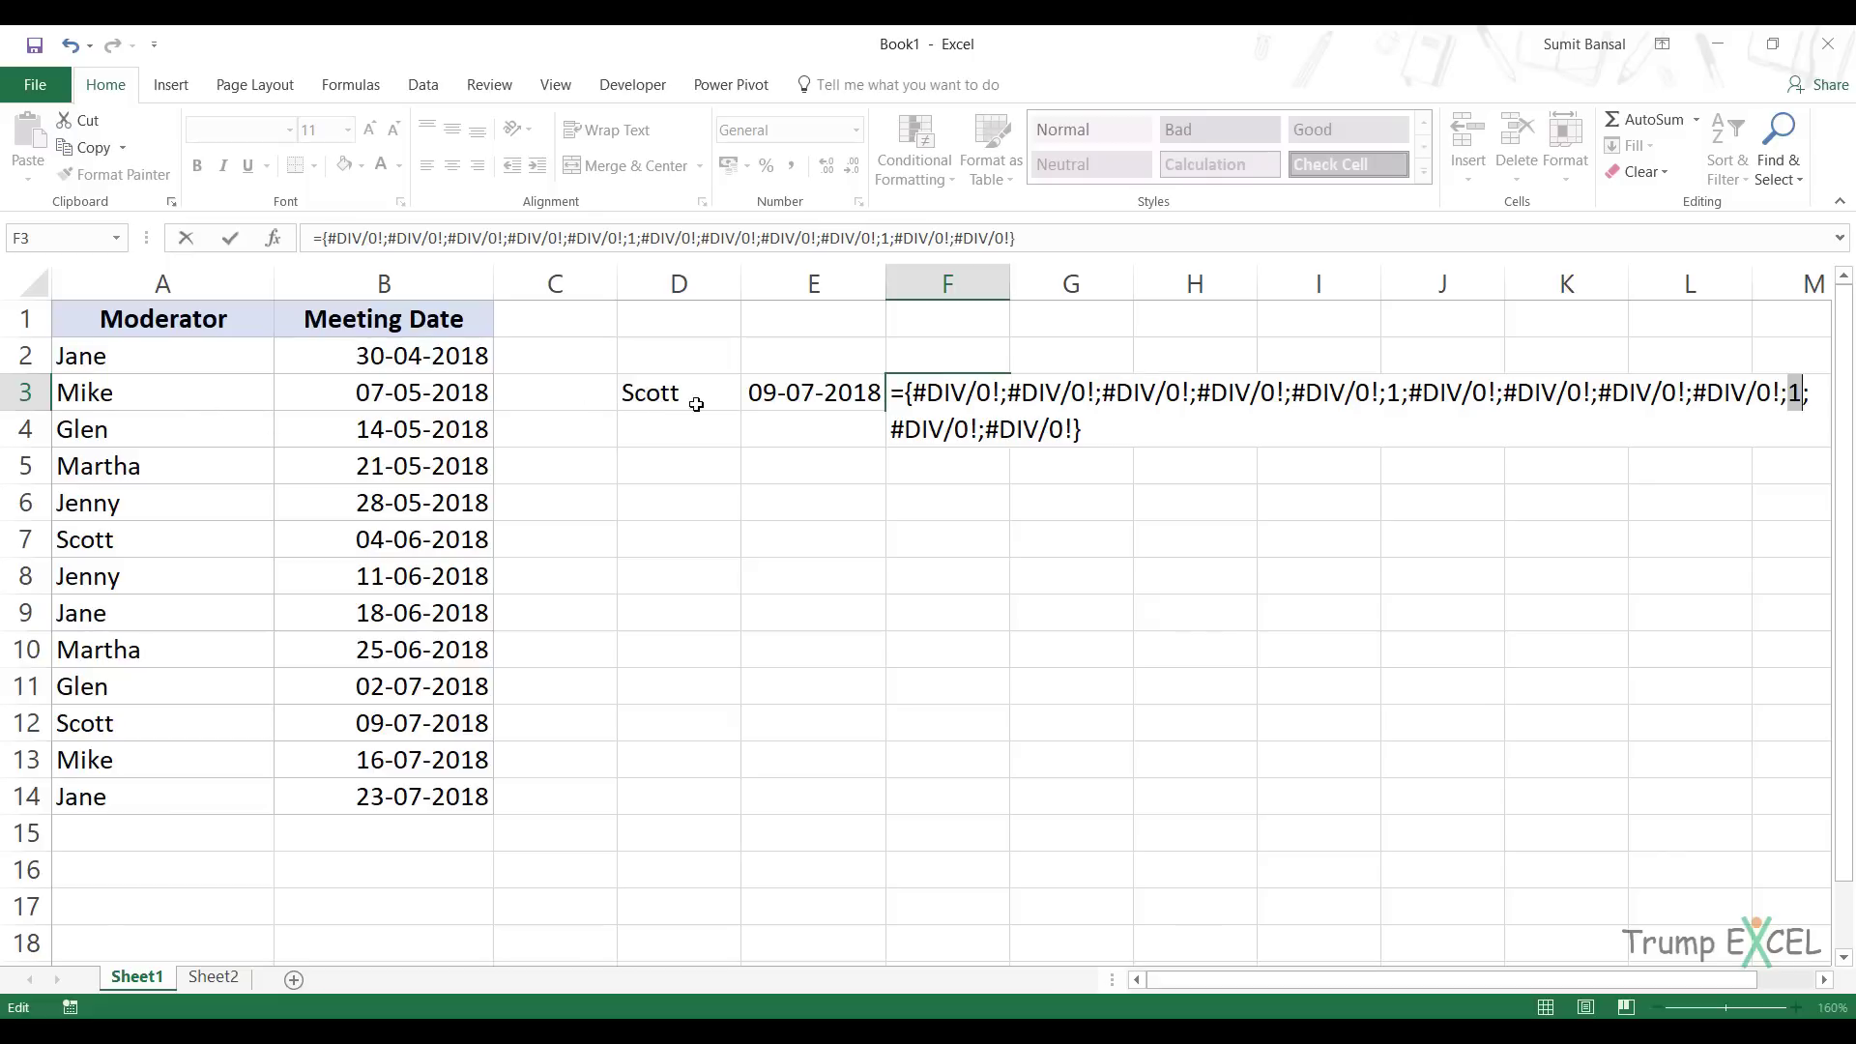
{"action": "key", "text": "ctrl+z"}
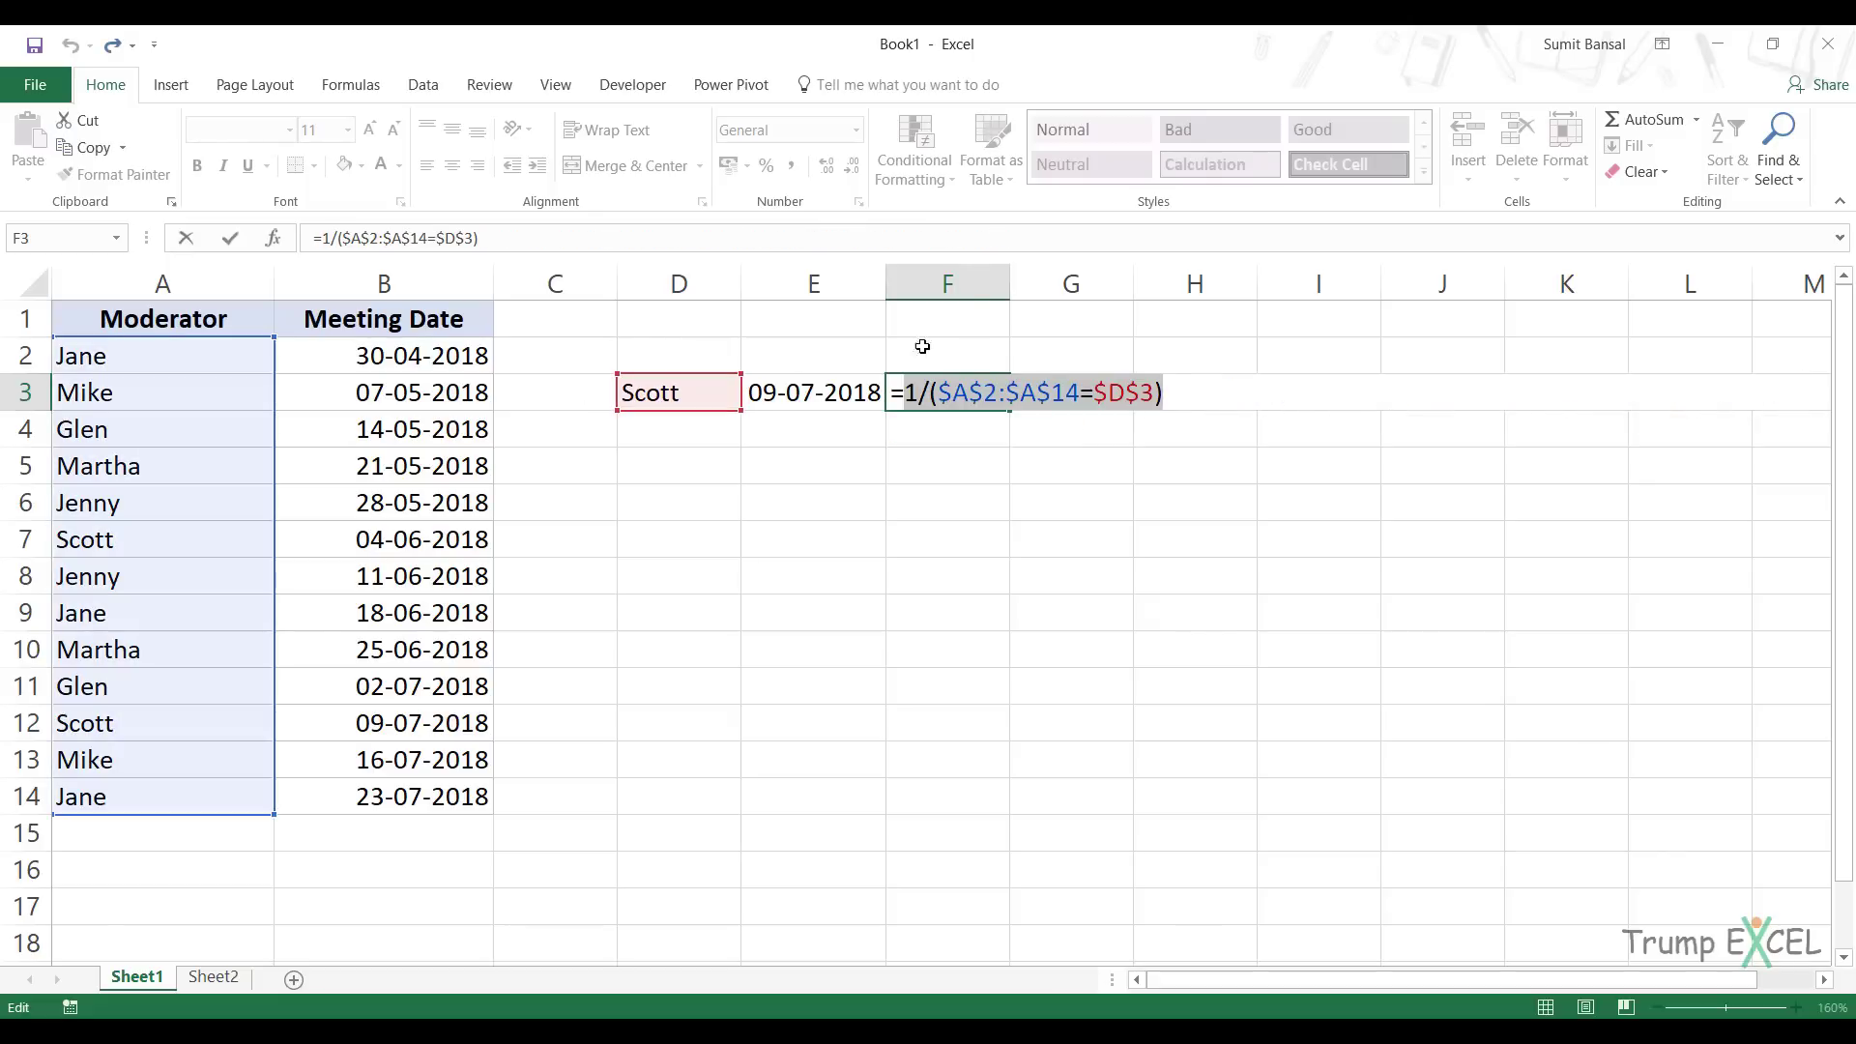
{"action": "left_click_drag", "start_coordinate": [910, 393], "coordinate": [1164, 380]}
- Enter =LOOKUP(2,1/($A$2:$A$14=$D$3),$B$2:$B$14) in F3
{"action": "key", "text": "ctrl+c"}
{"action": "key", "text": "BackSpace"}
{"action": "type", "text": "Loo"}
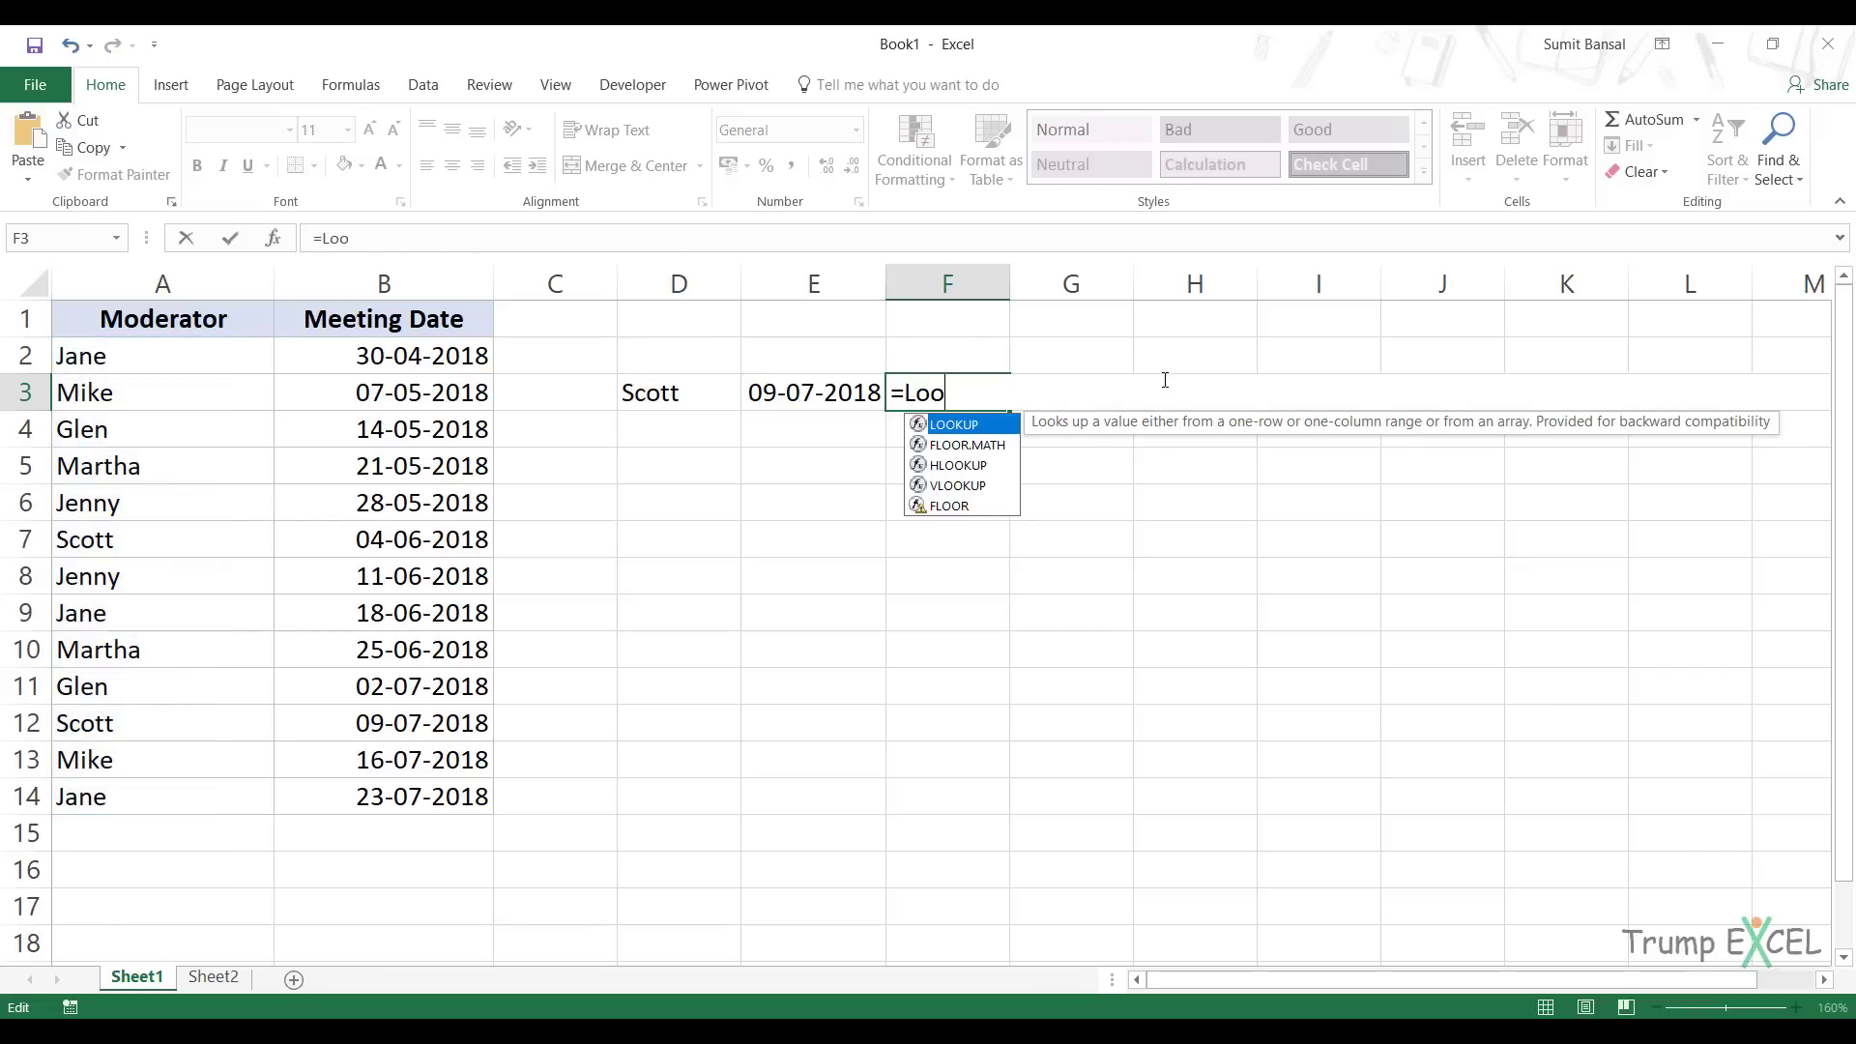
{"action": "key", "text": "Tab"}
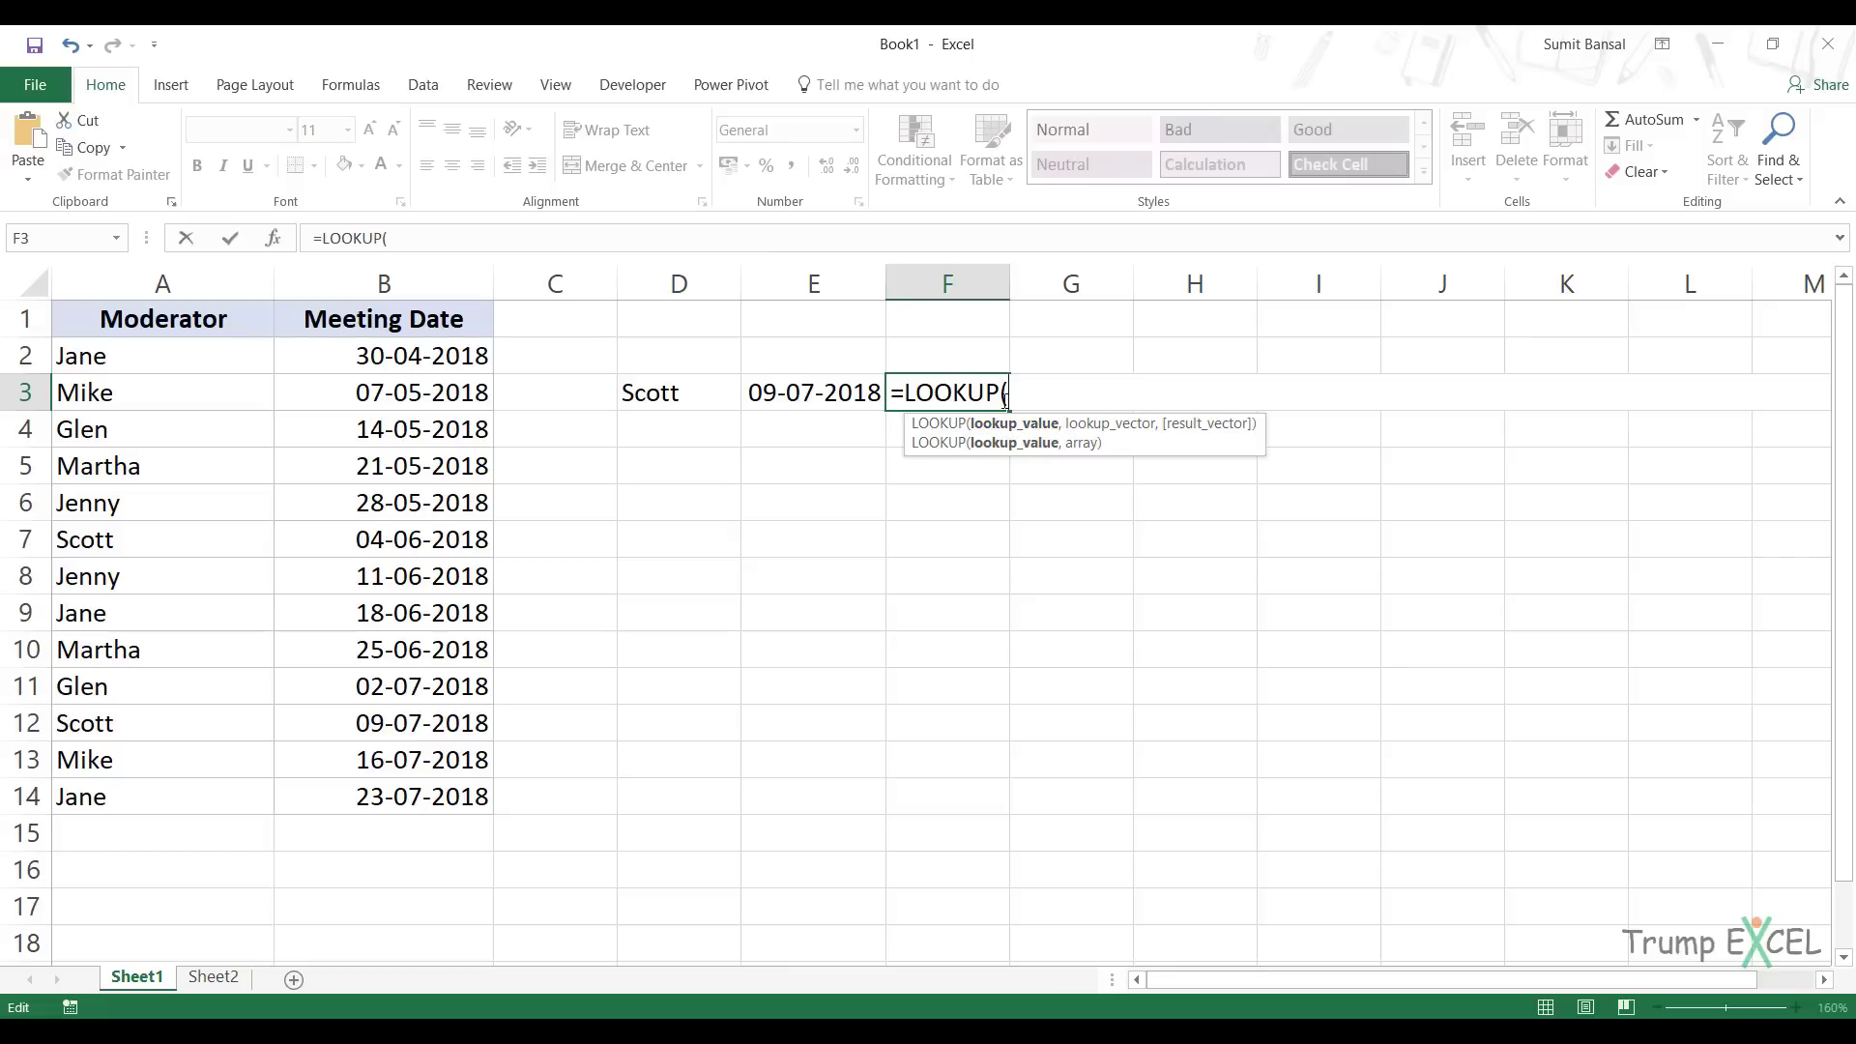
{"action": "type", "text": "2,"}
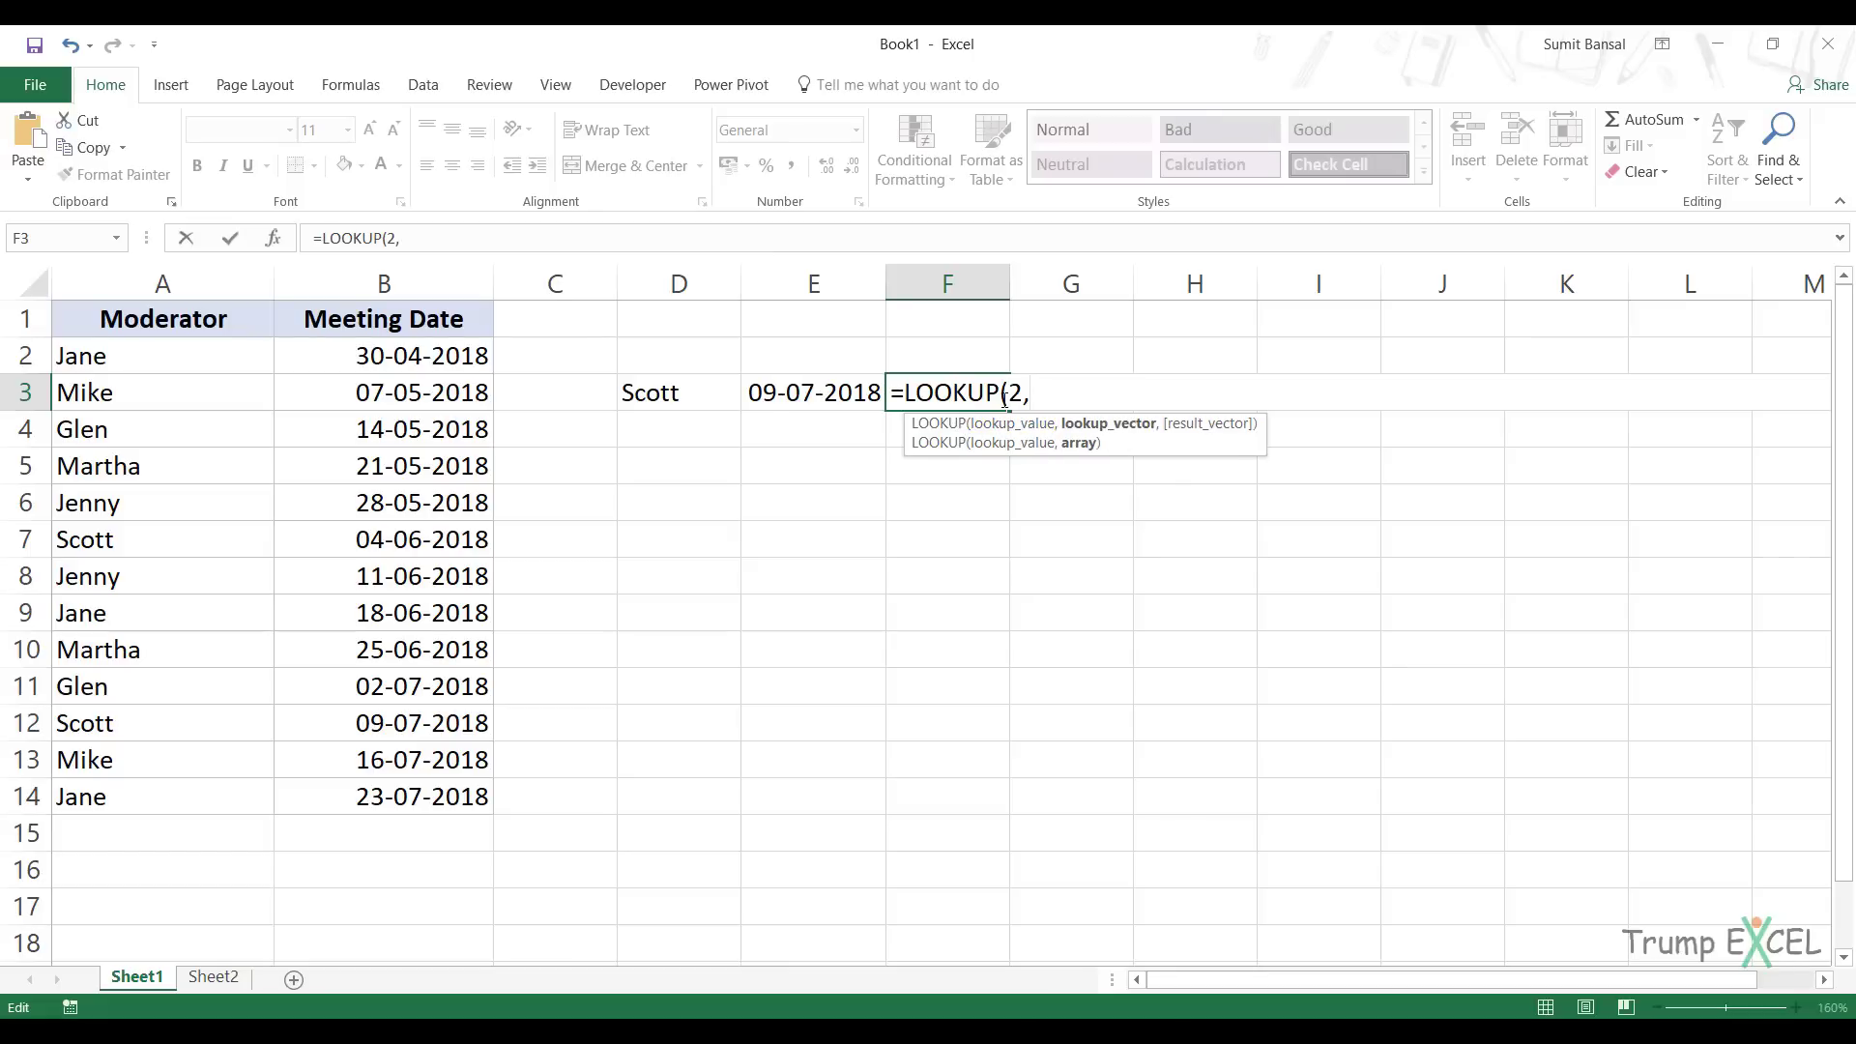
{"action": "type", "text": "1/($A$2:$A$14=$D$3),"}
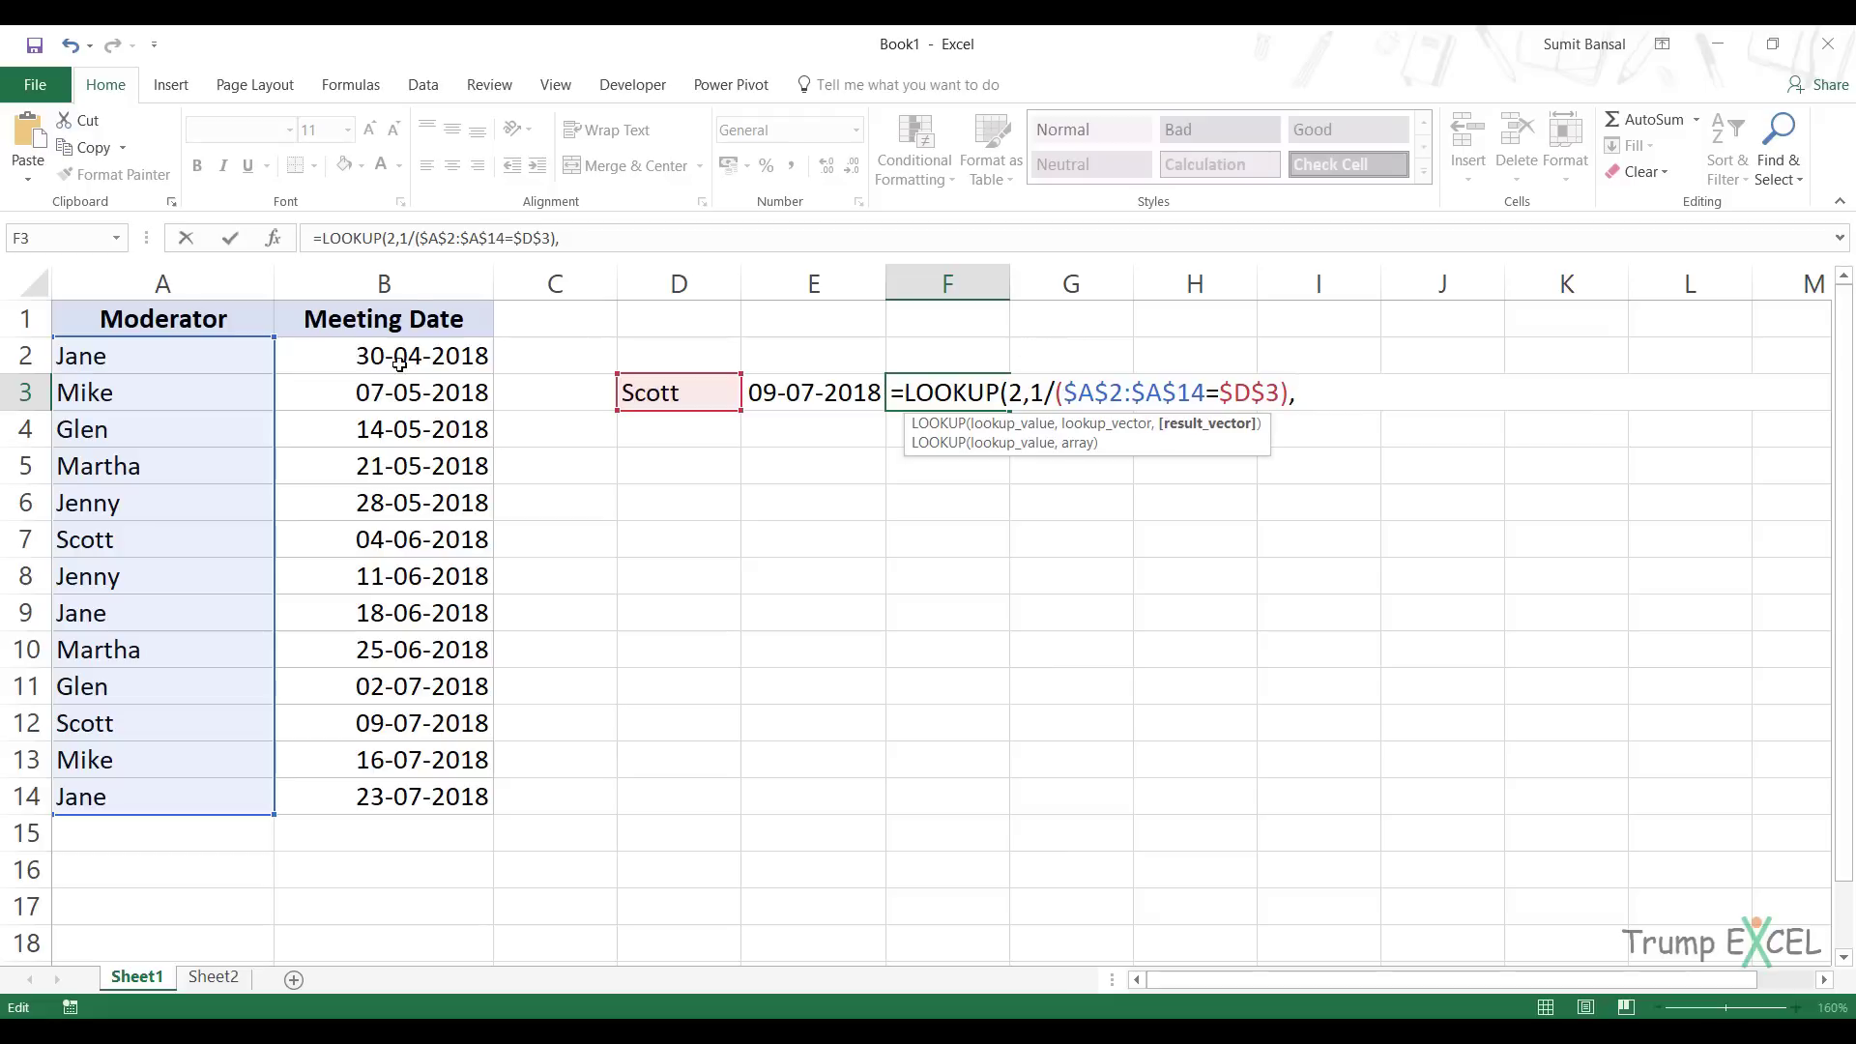
{"action": "left_click_drag", "start_coordinate": [400, 365], "coordinate": [425, 796]}
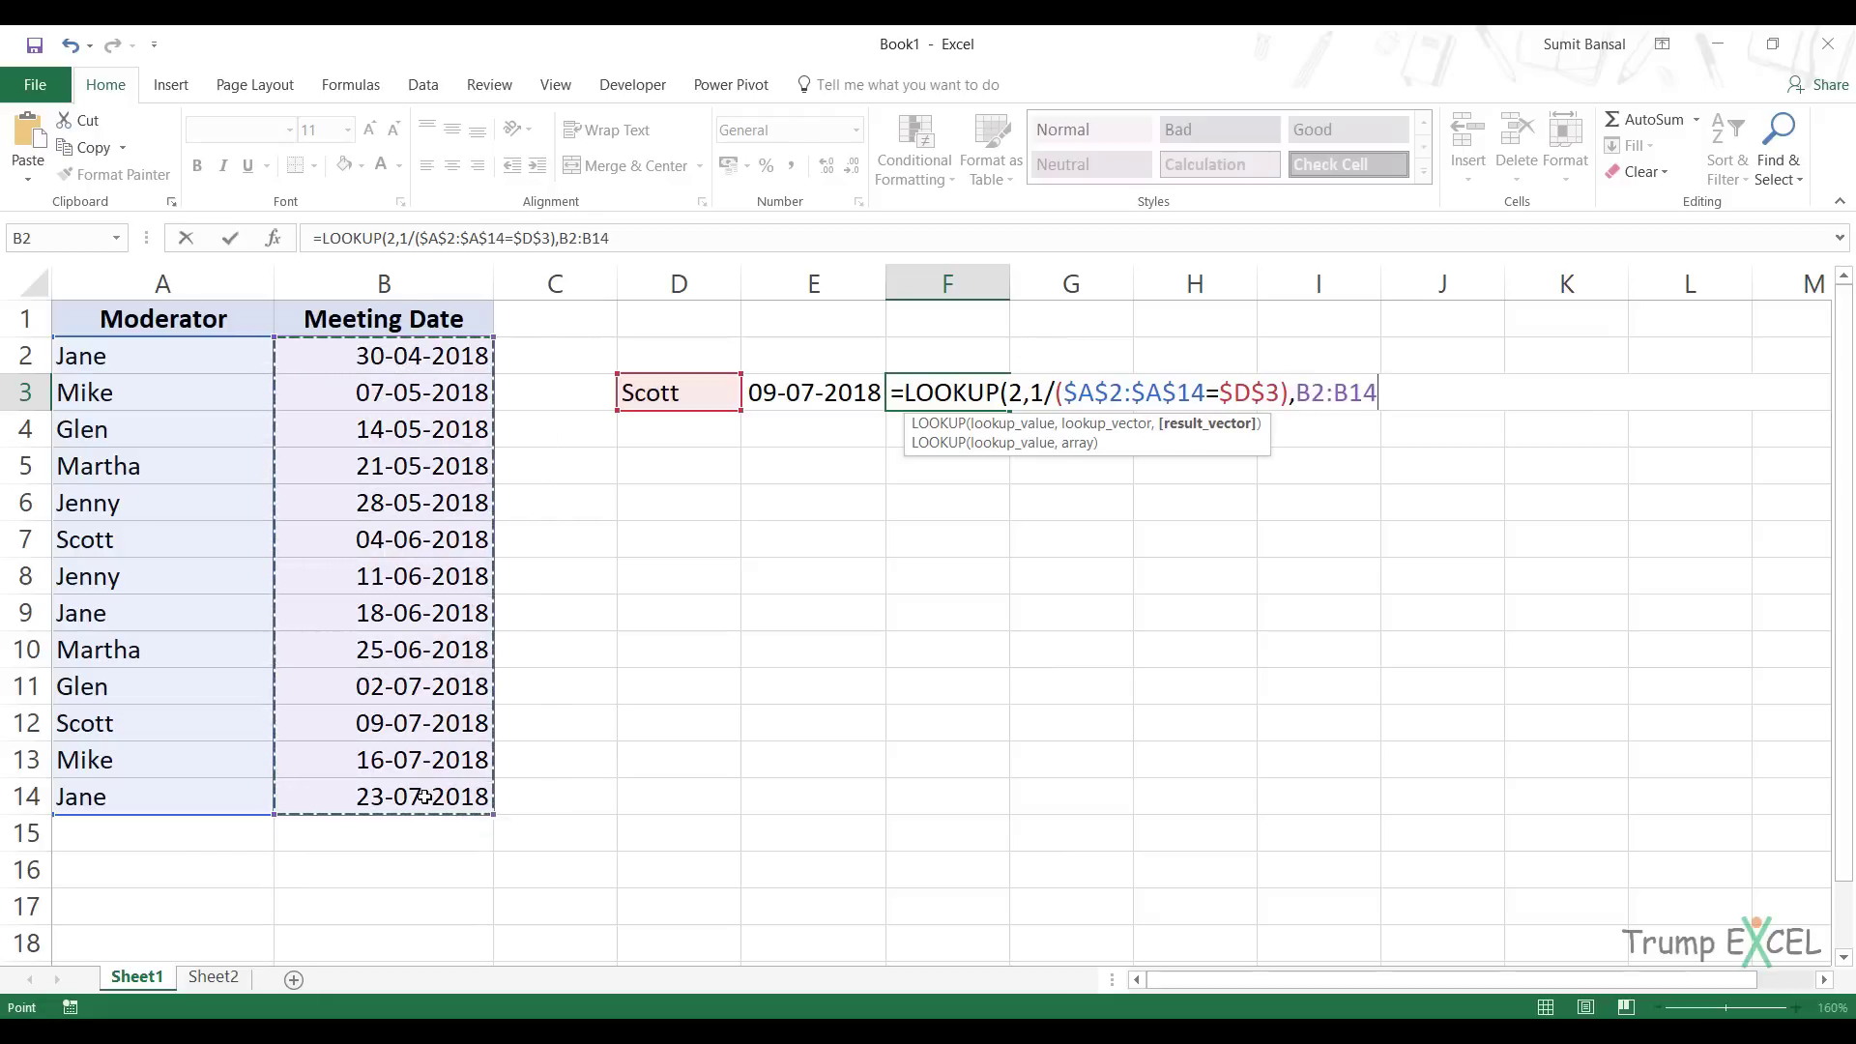
{"action": "key", "text": "F4"}
{"action": "type", "text": ")"}
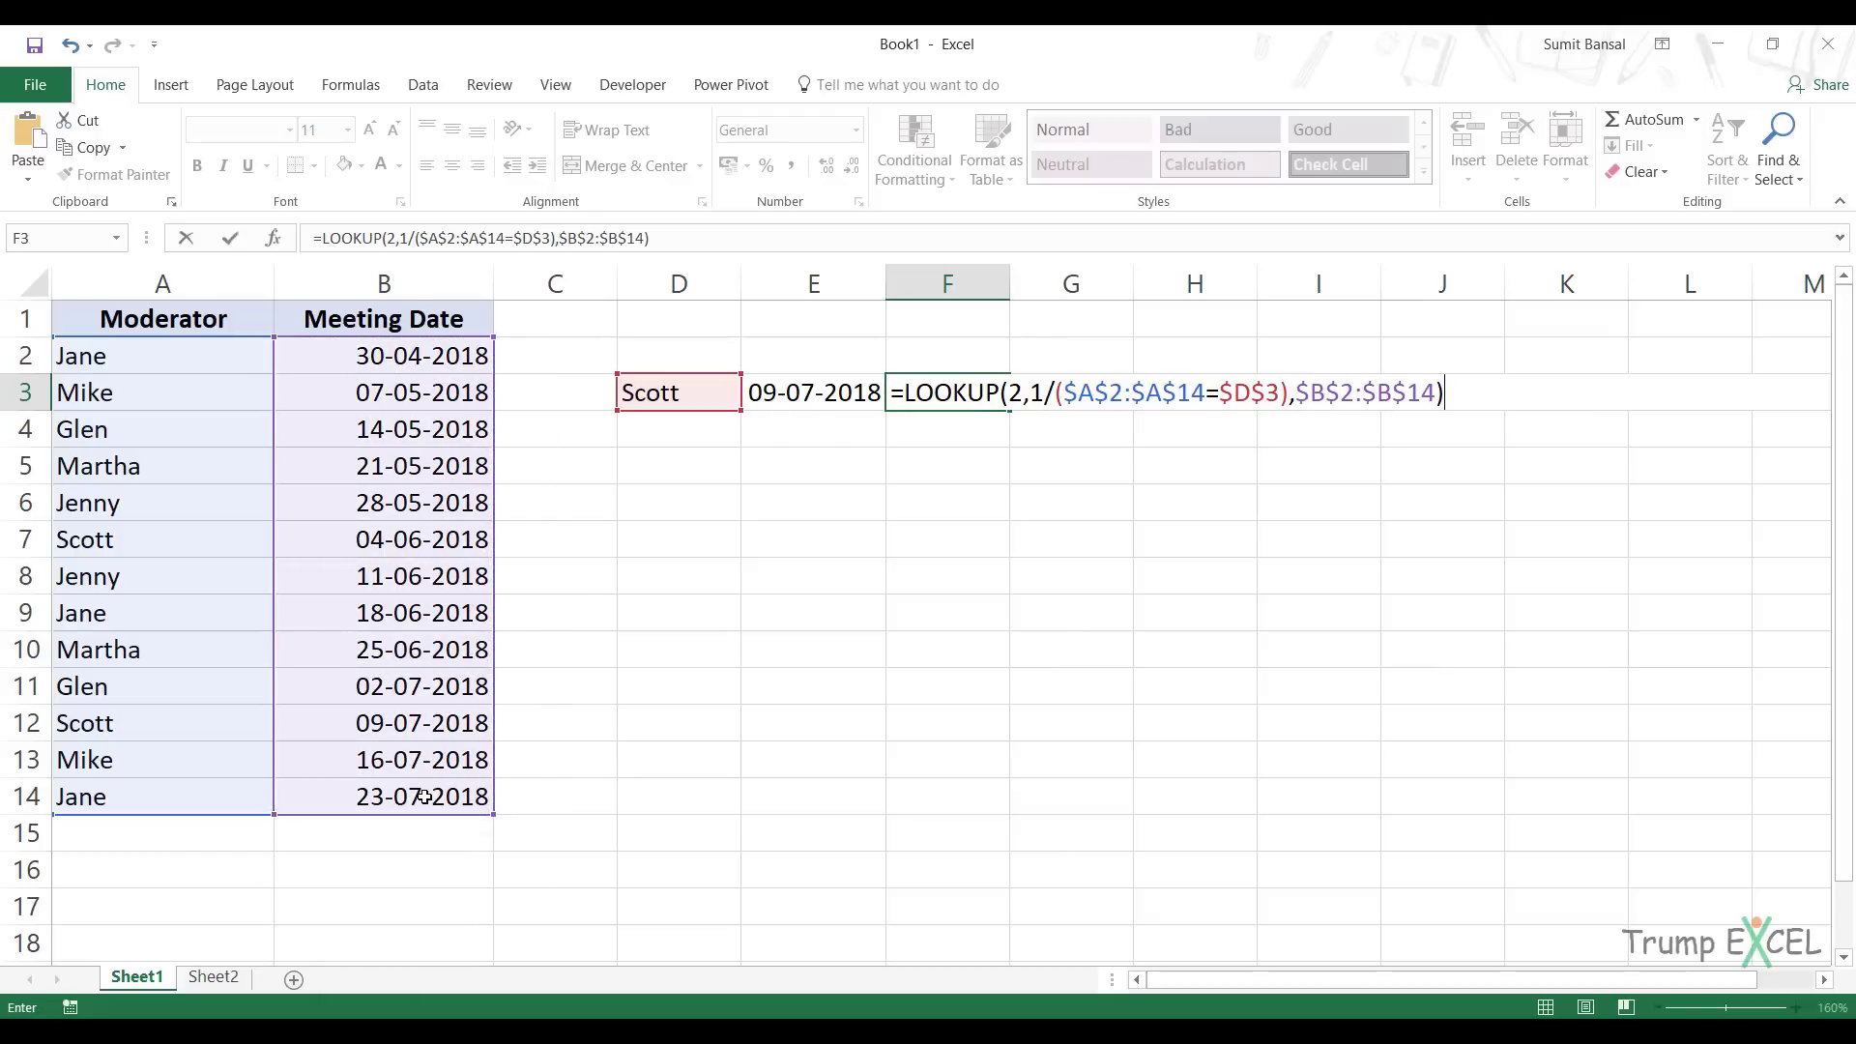
{"action": "key", "text": "Return"}
{"action": "key", "text": "Up"}
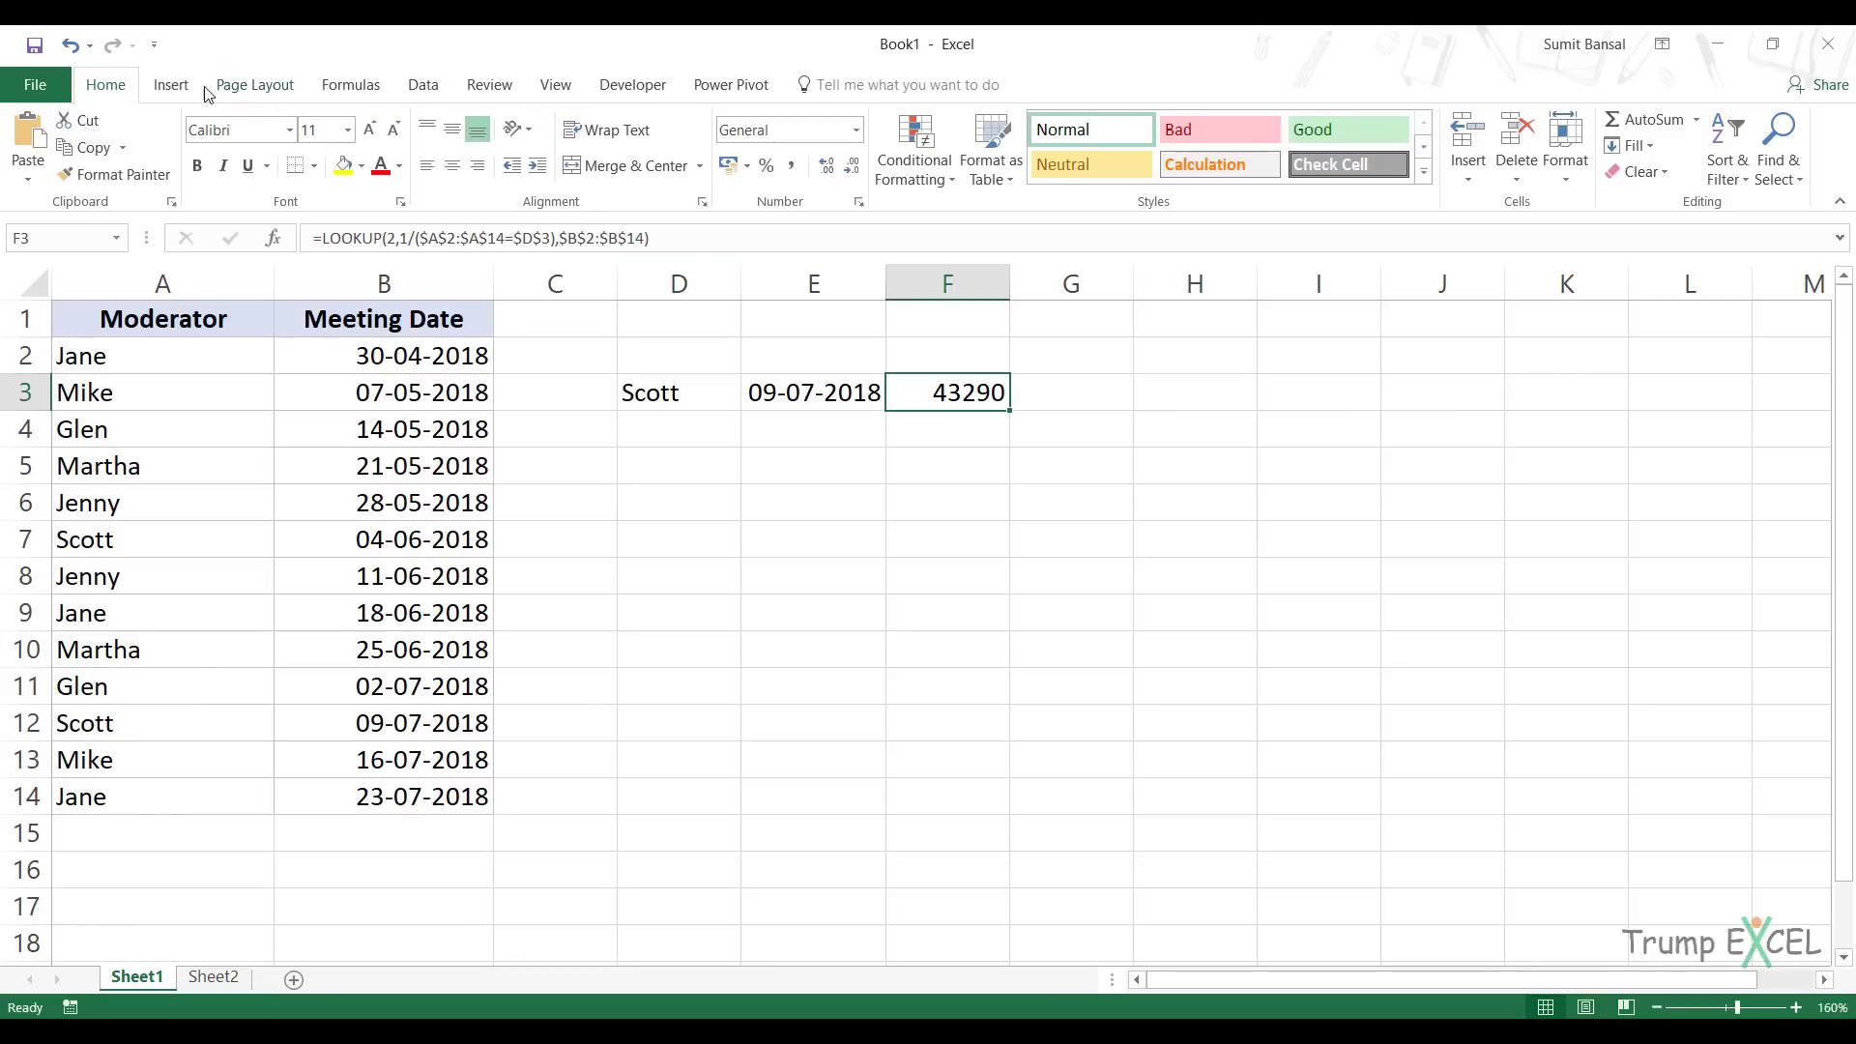
- Format F3 as Short Date and choose Glen in D3, giving 02-07-2018
{"action": "left_click", "coordinate": [856, 130]}
{"action": "left_click", "coordinate": [823, 370]}
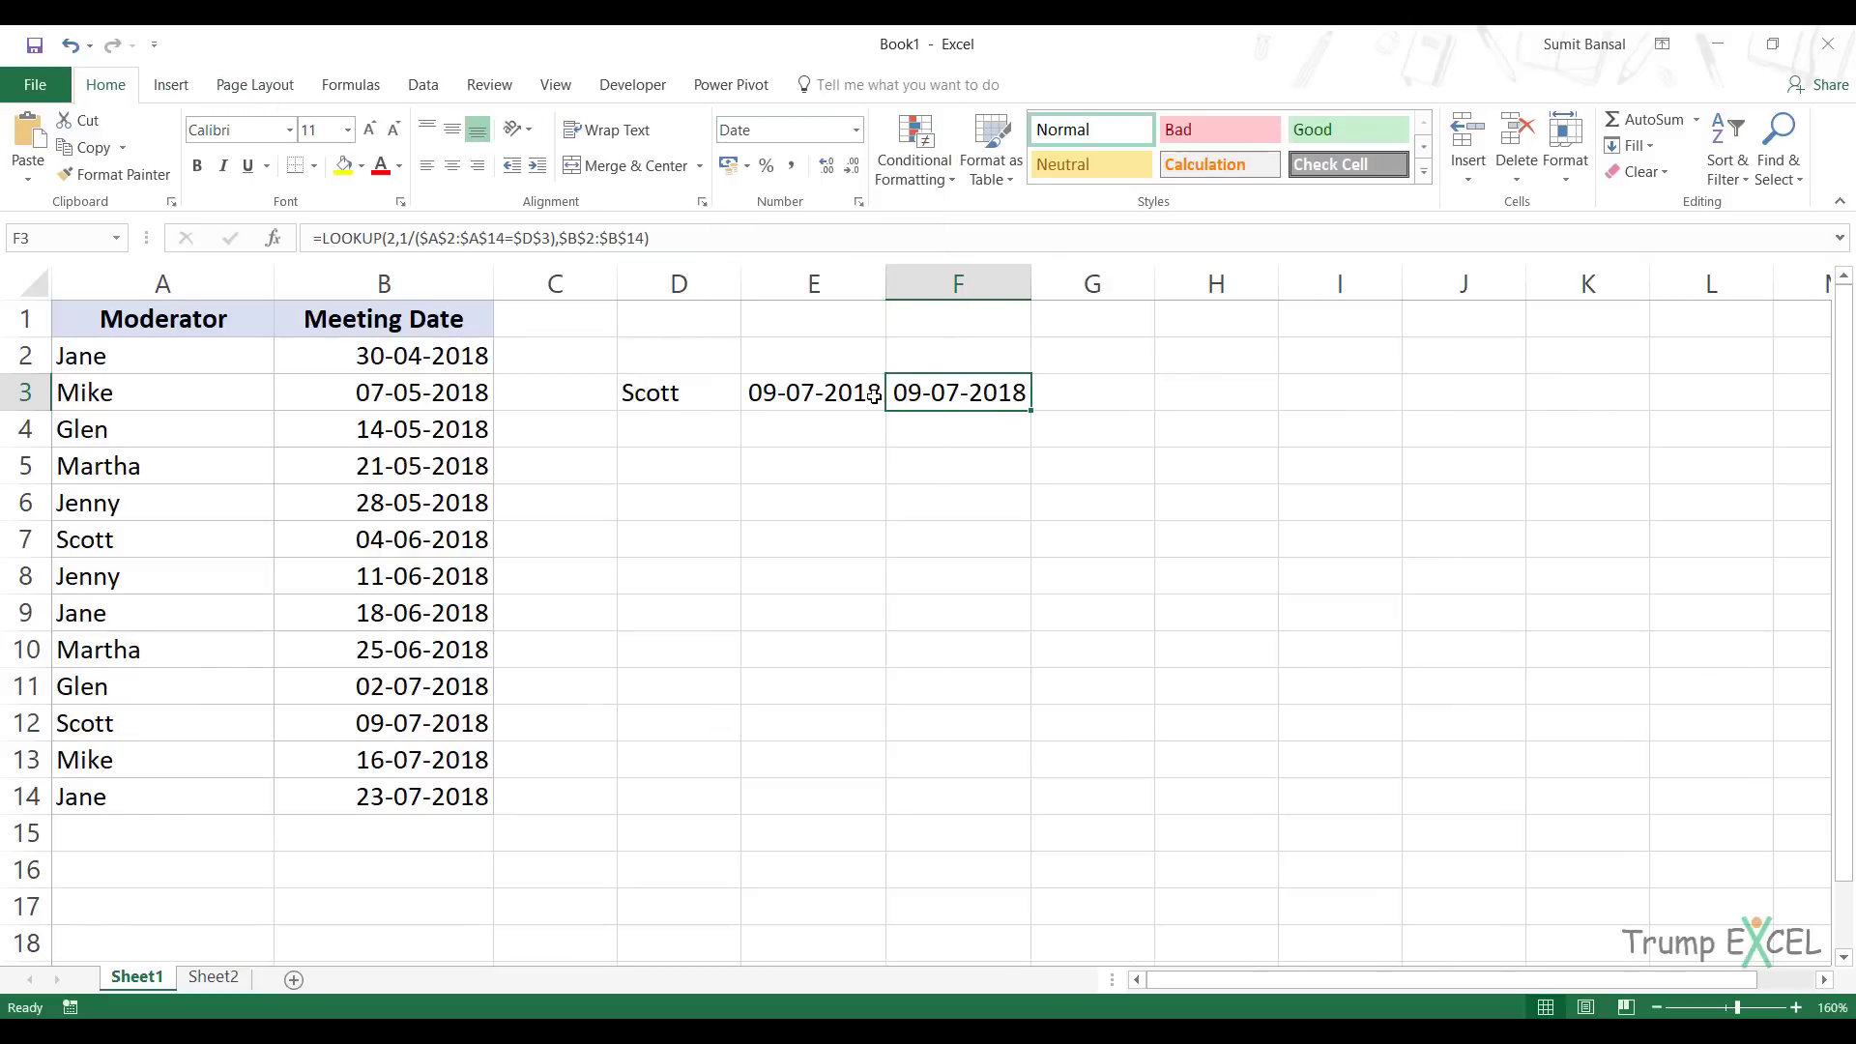
{"action": "left_click", "coordinate": [696, 392]}
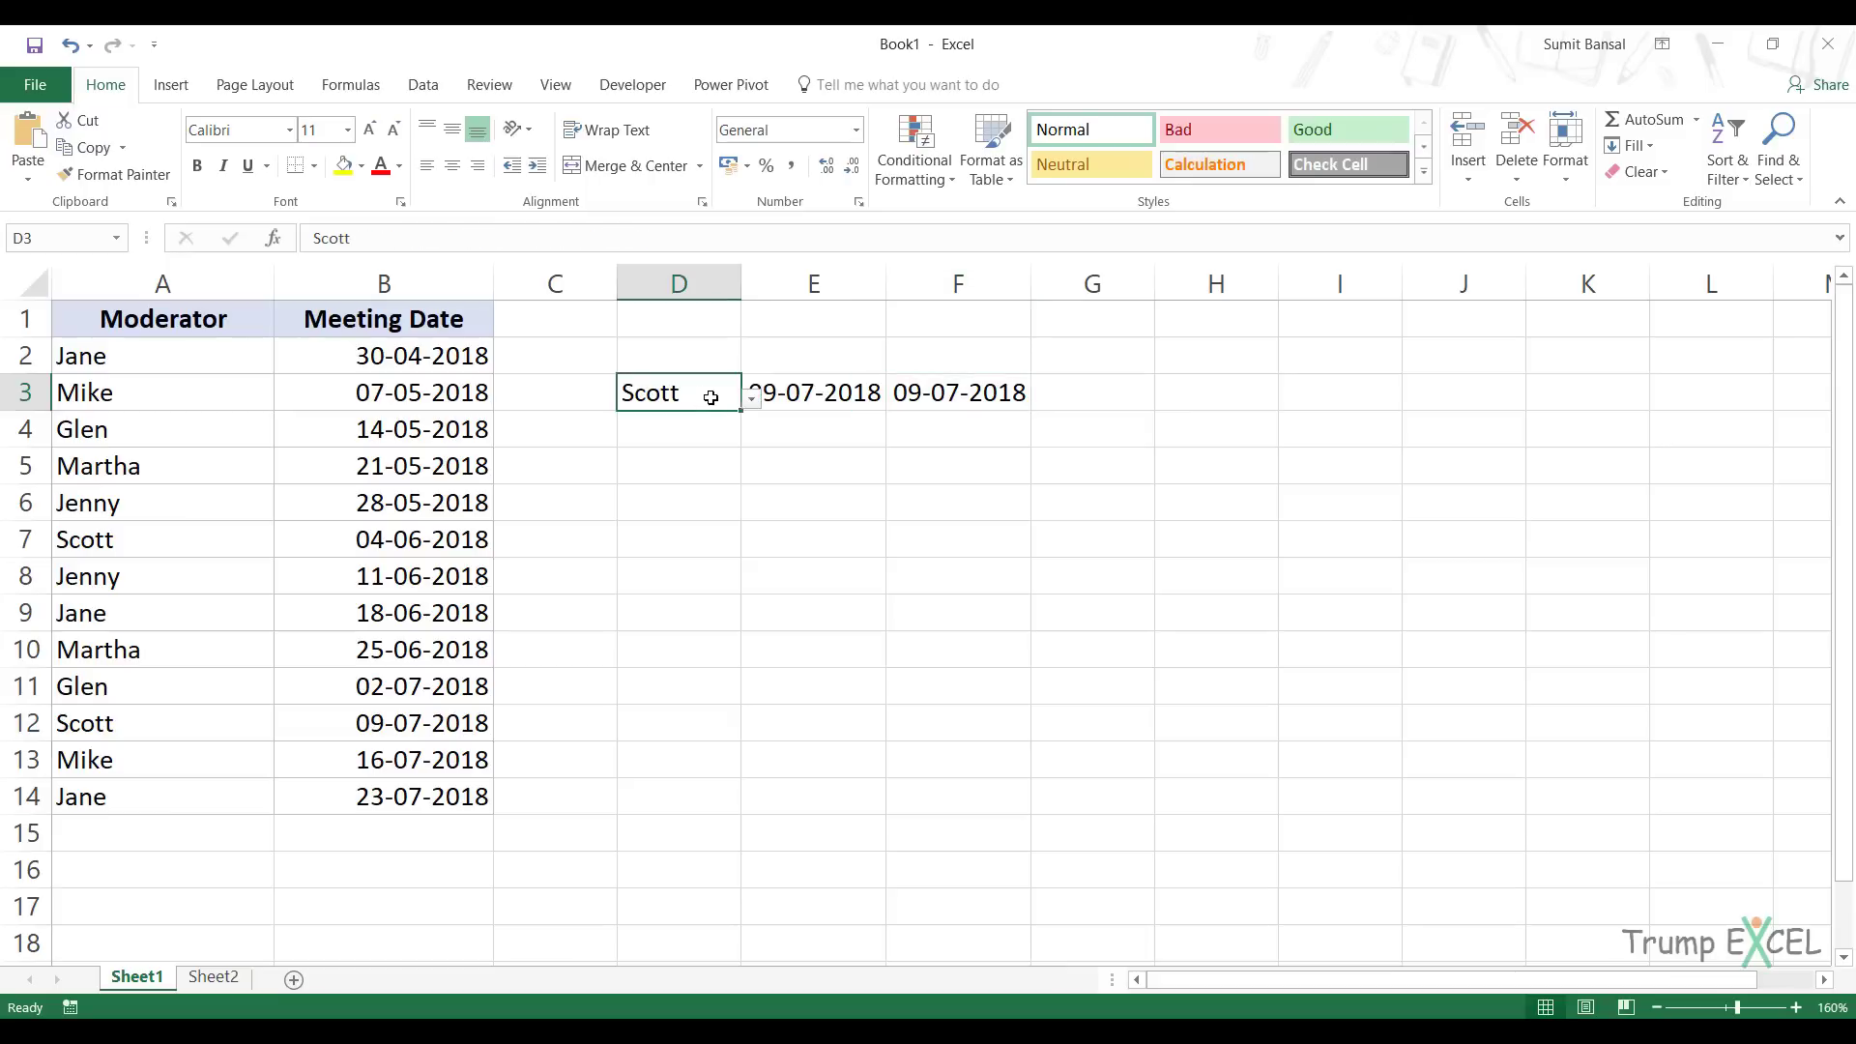
{"action": "left_click", "coordinate": [751, 399]}
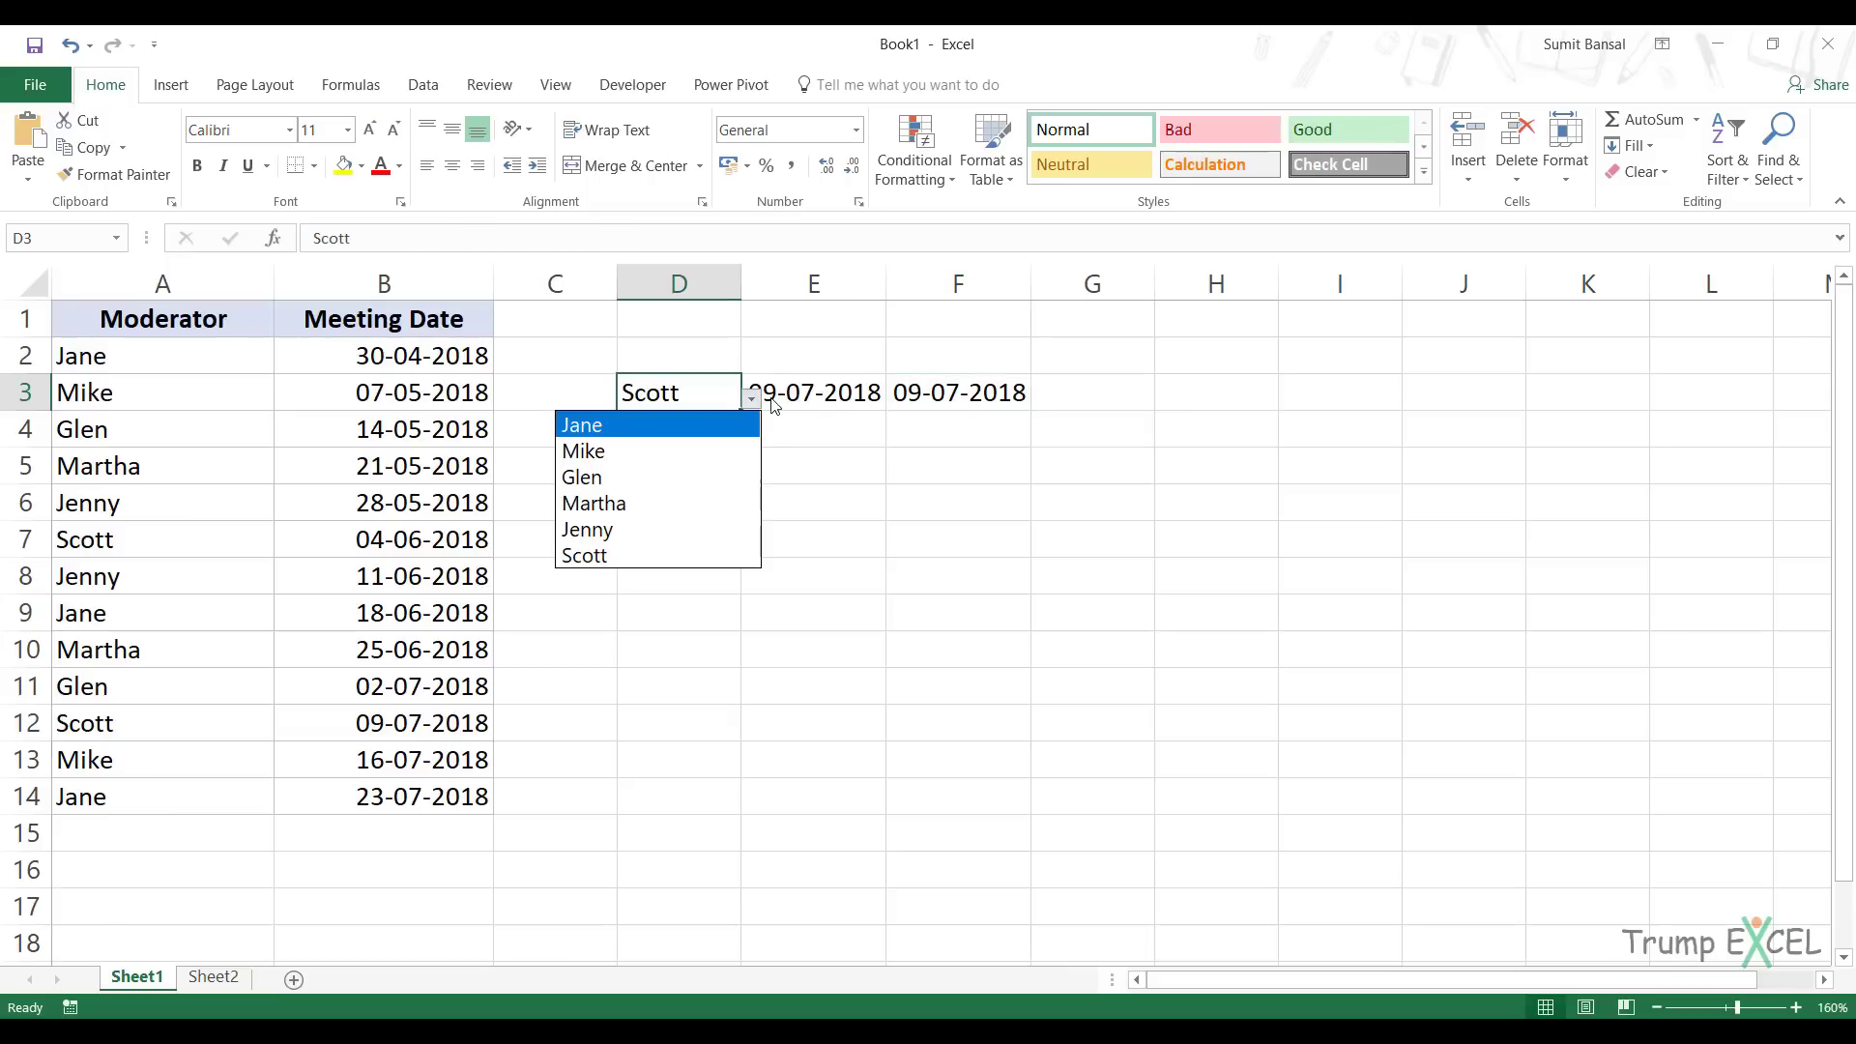
{"action": "left_click", "coordinate": [733, 478]}
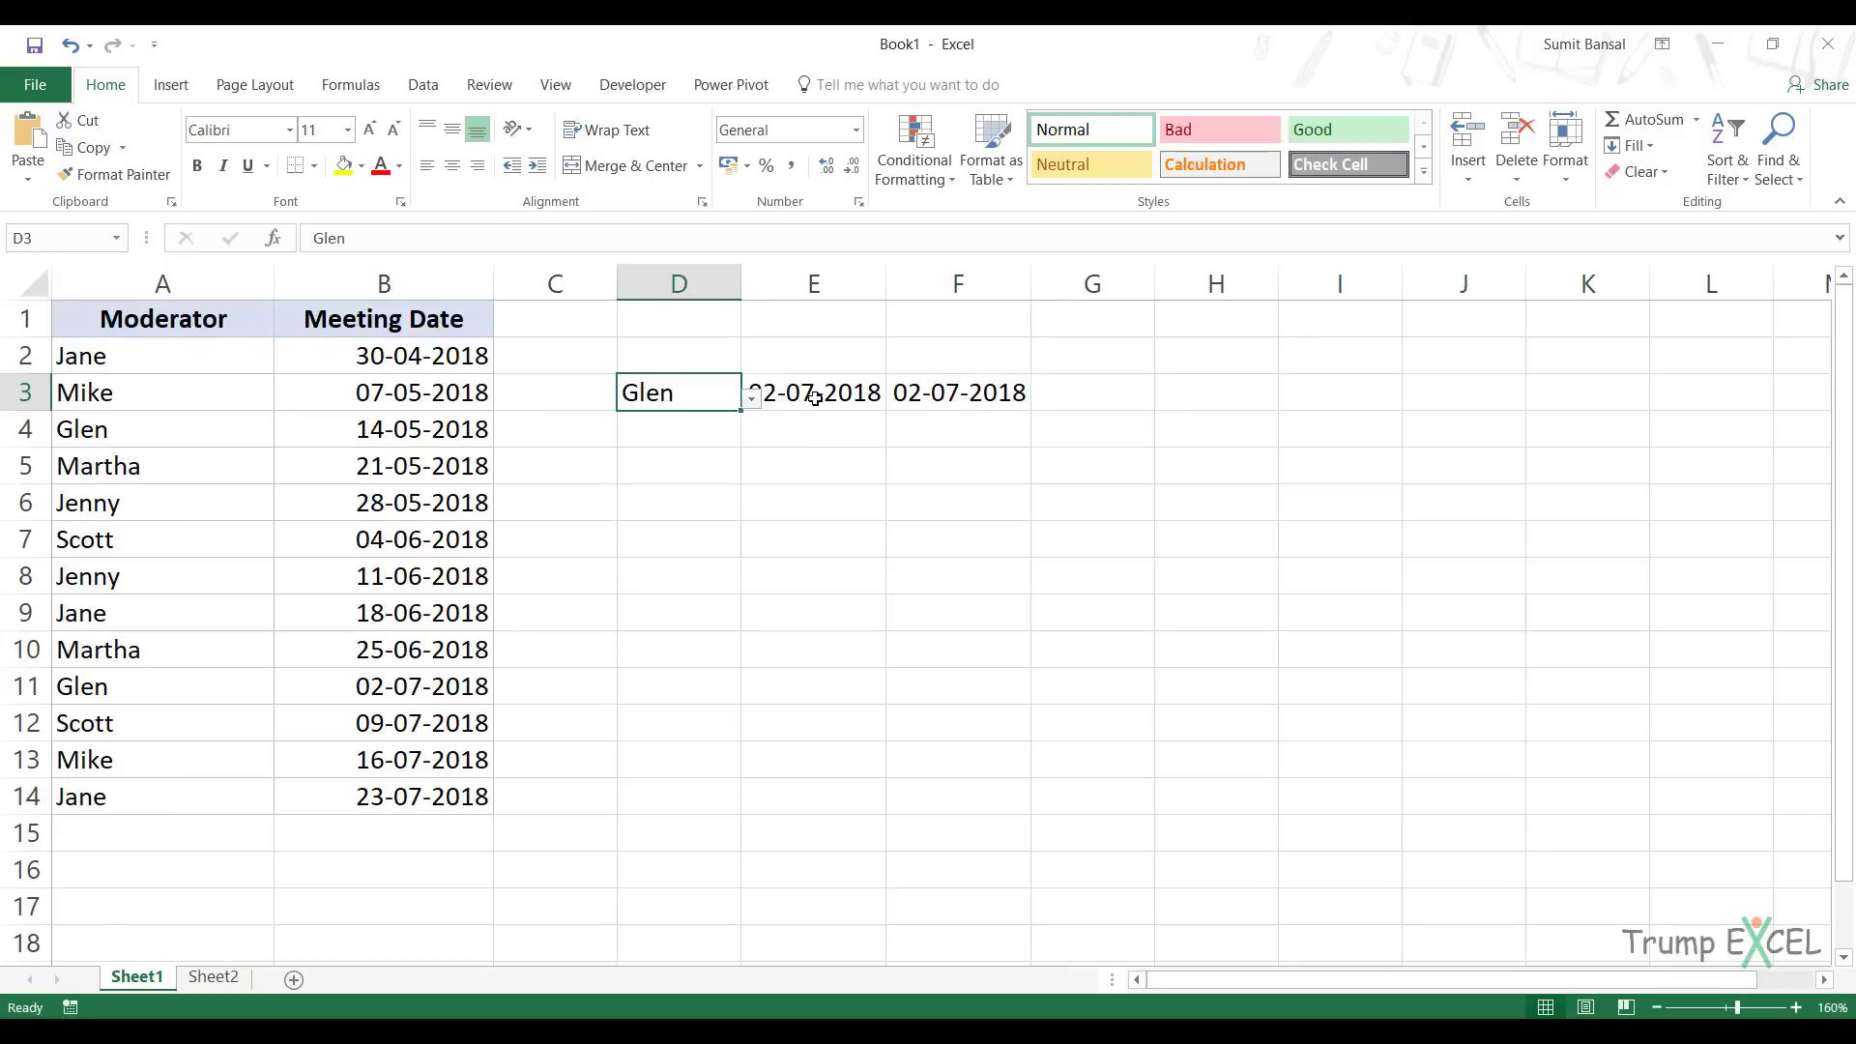
{"action": "key", "text": "Right"}
{"action": "key", "text": "Right"}
{"action": "key", "text": "F2"}
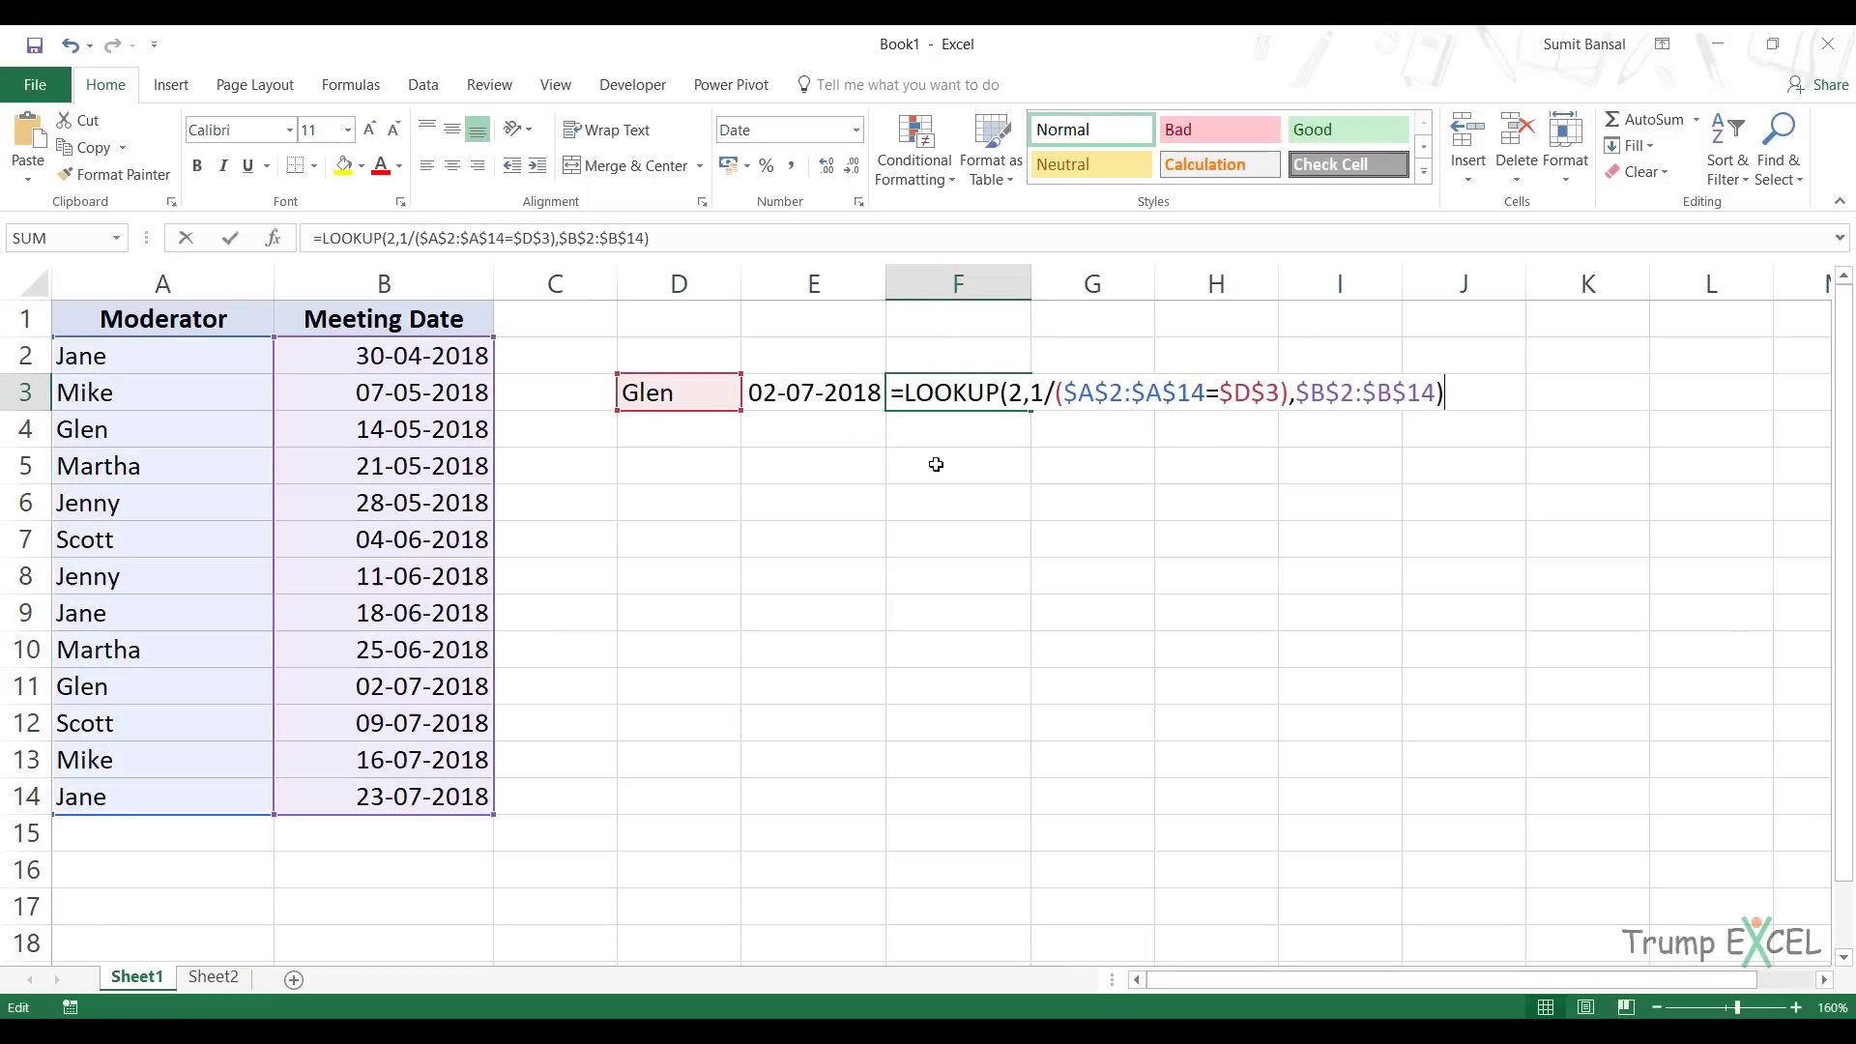
{"action": "double_click", "coordinate": [1016, 392]}
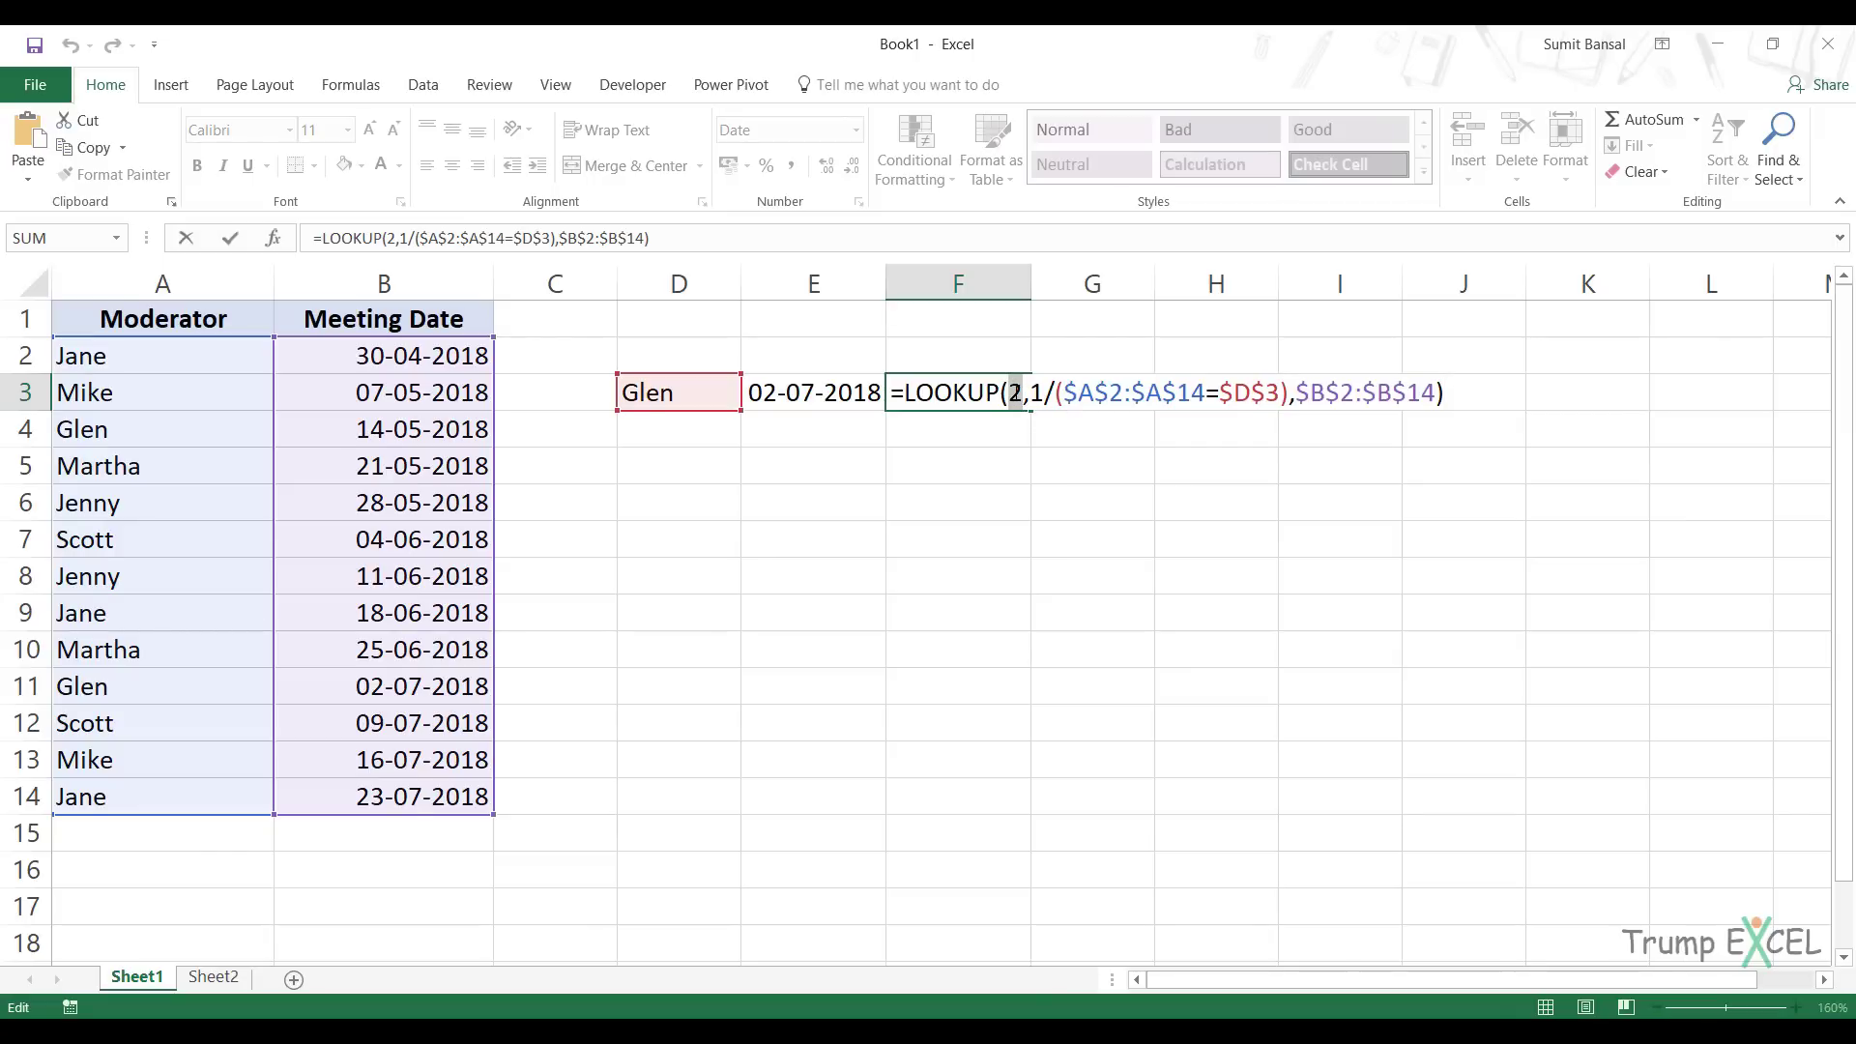
{"action": "left_click_drag", "start_coordinate": [1030, 393], "coordinate": [1291, 393]}
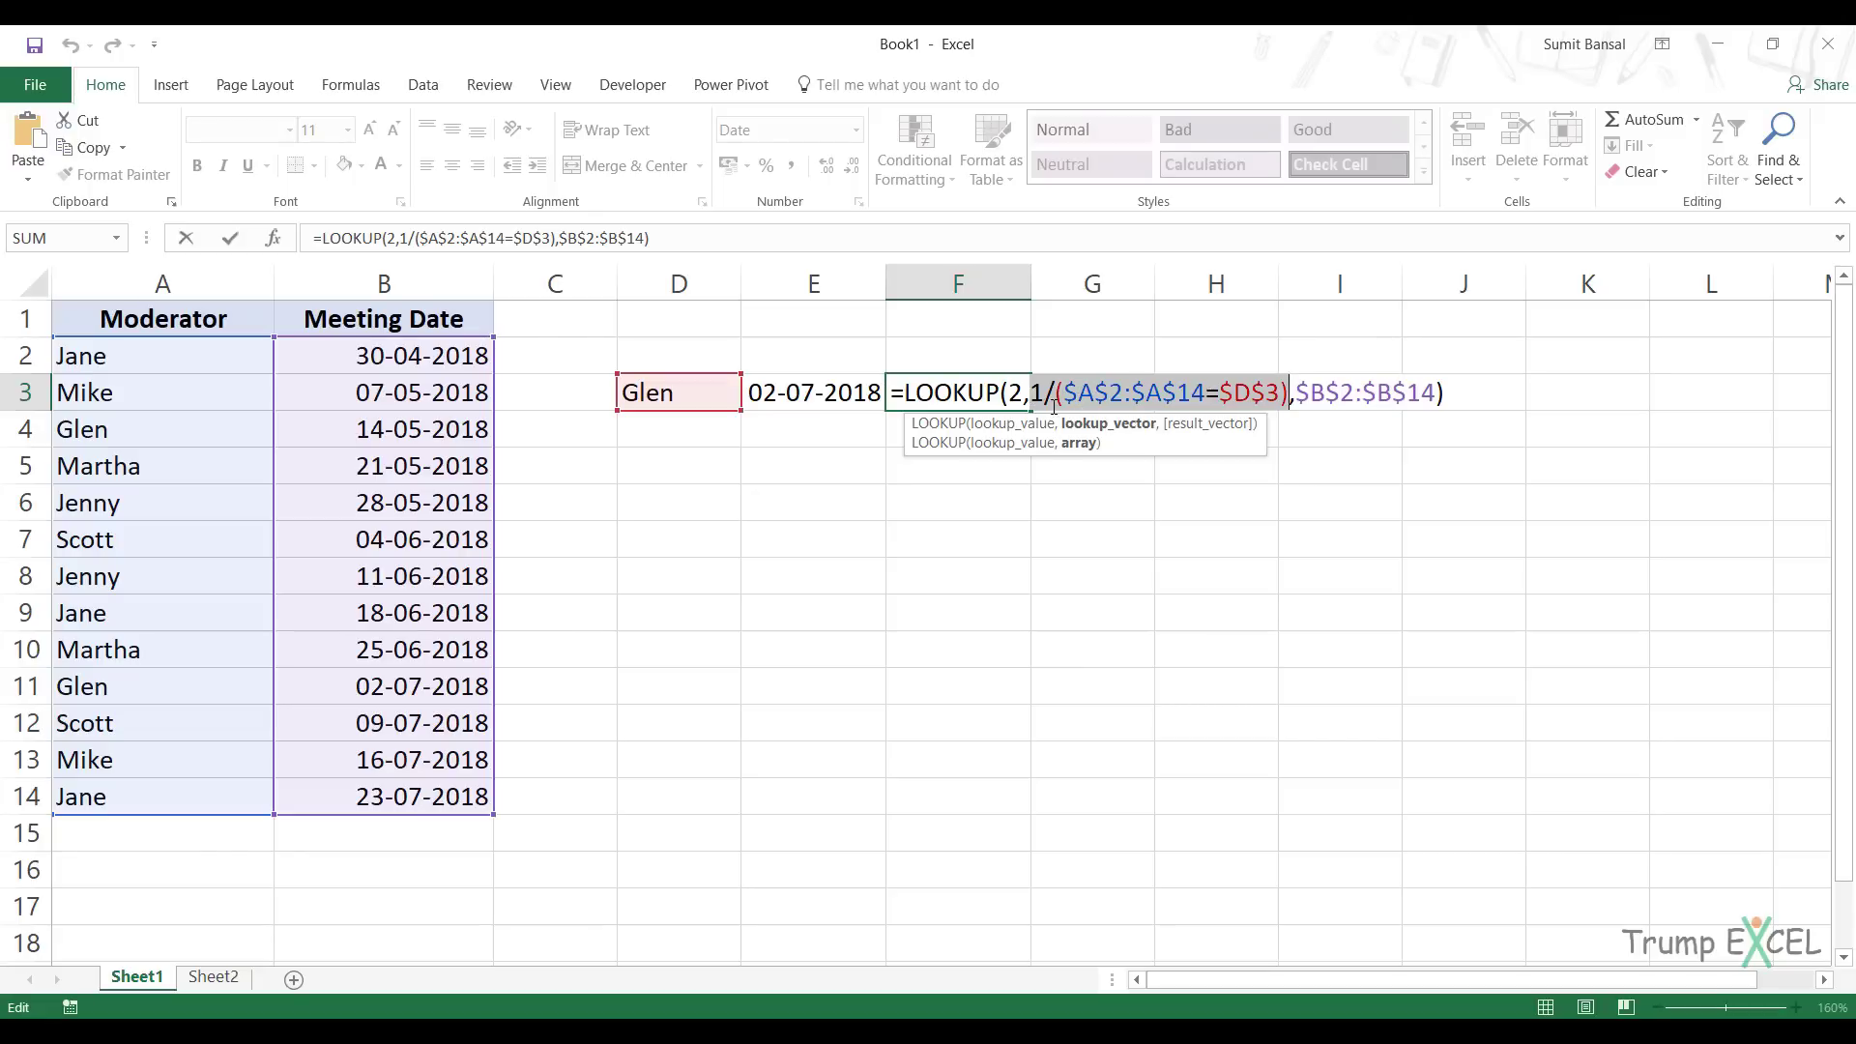
{"action": "key", "text": "ctrl+Return"}
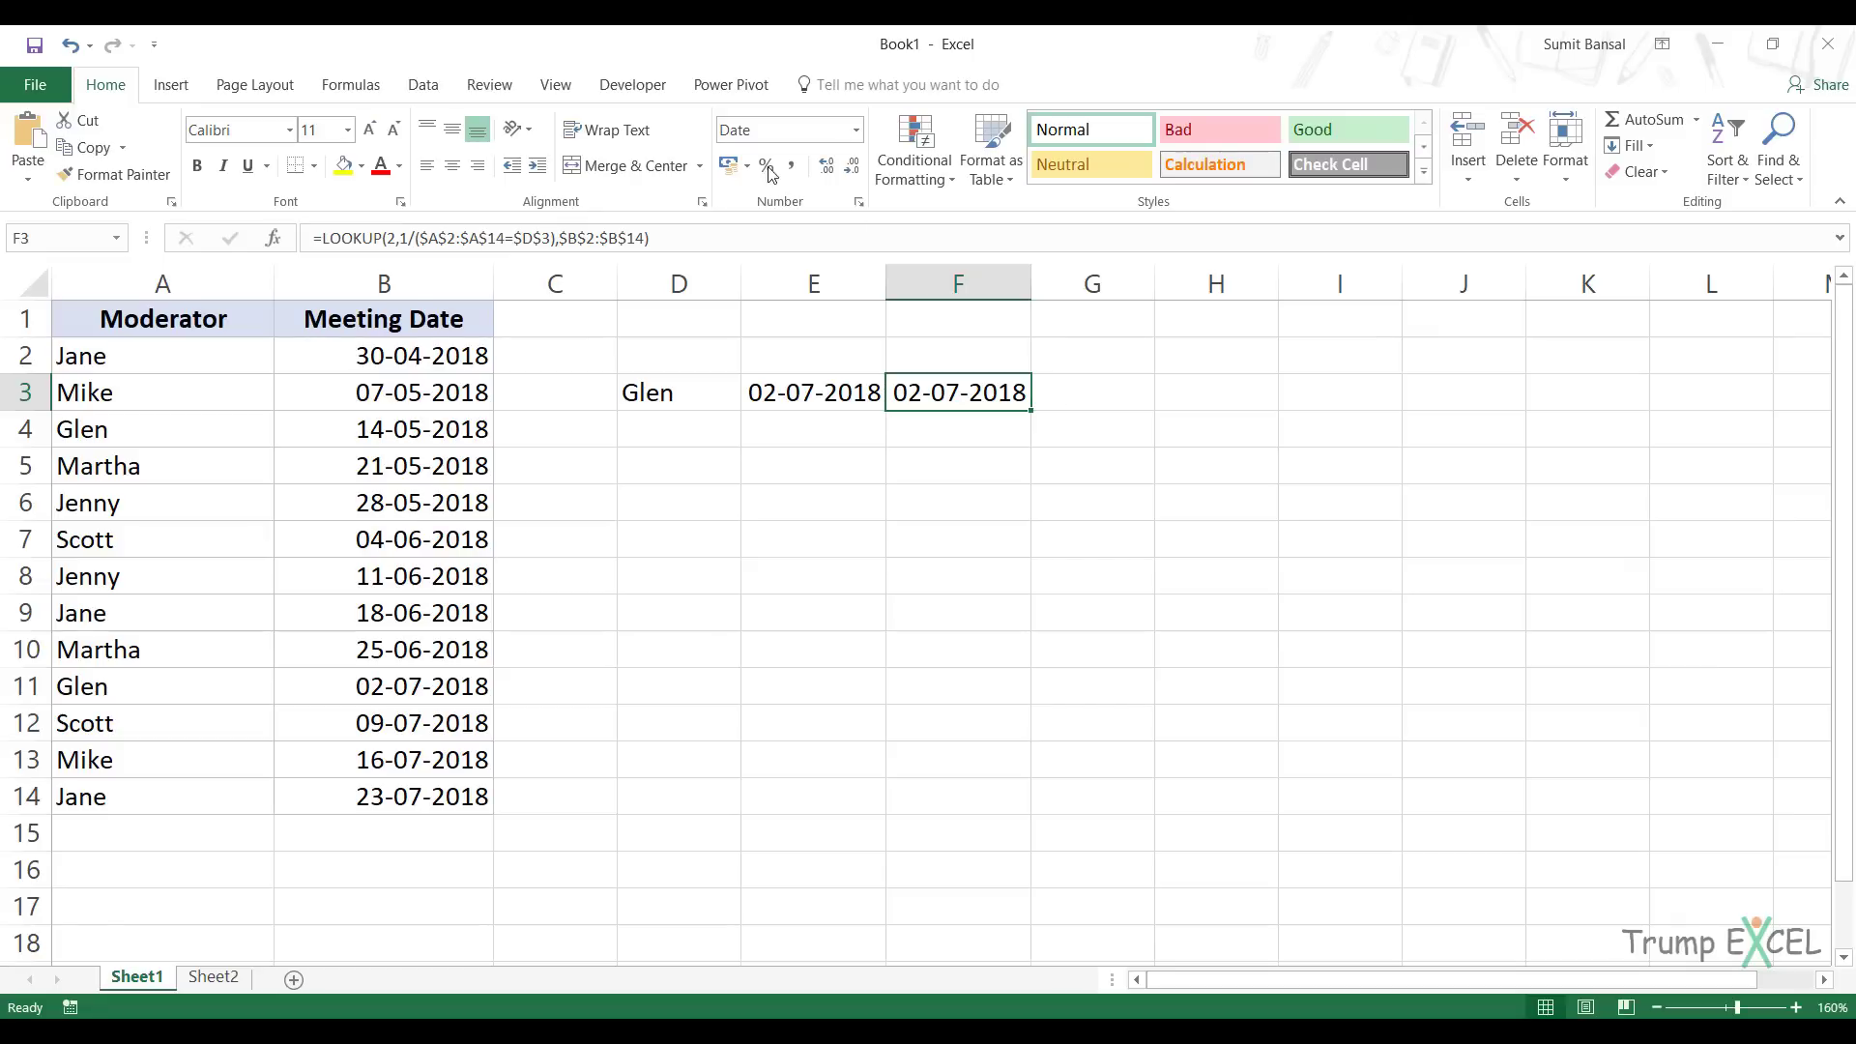
- Launch the Visual Basic editor from the Developer tab and reposition its window
{"action": "left_click", "coordinate": [653, 89]}
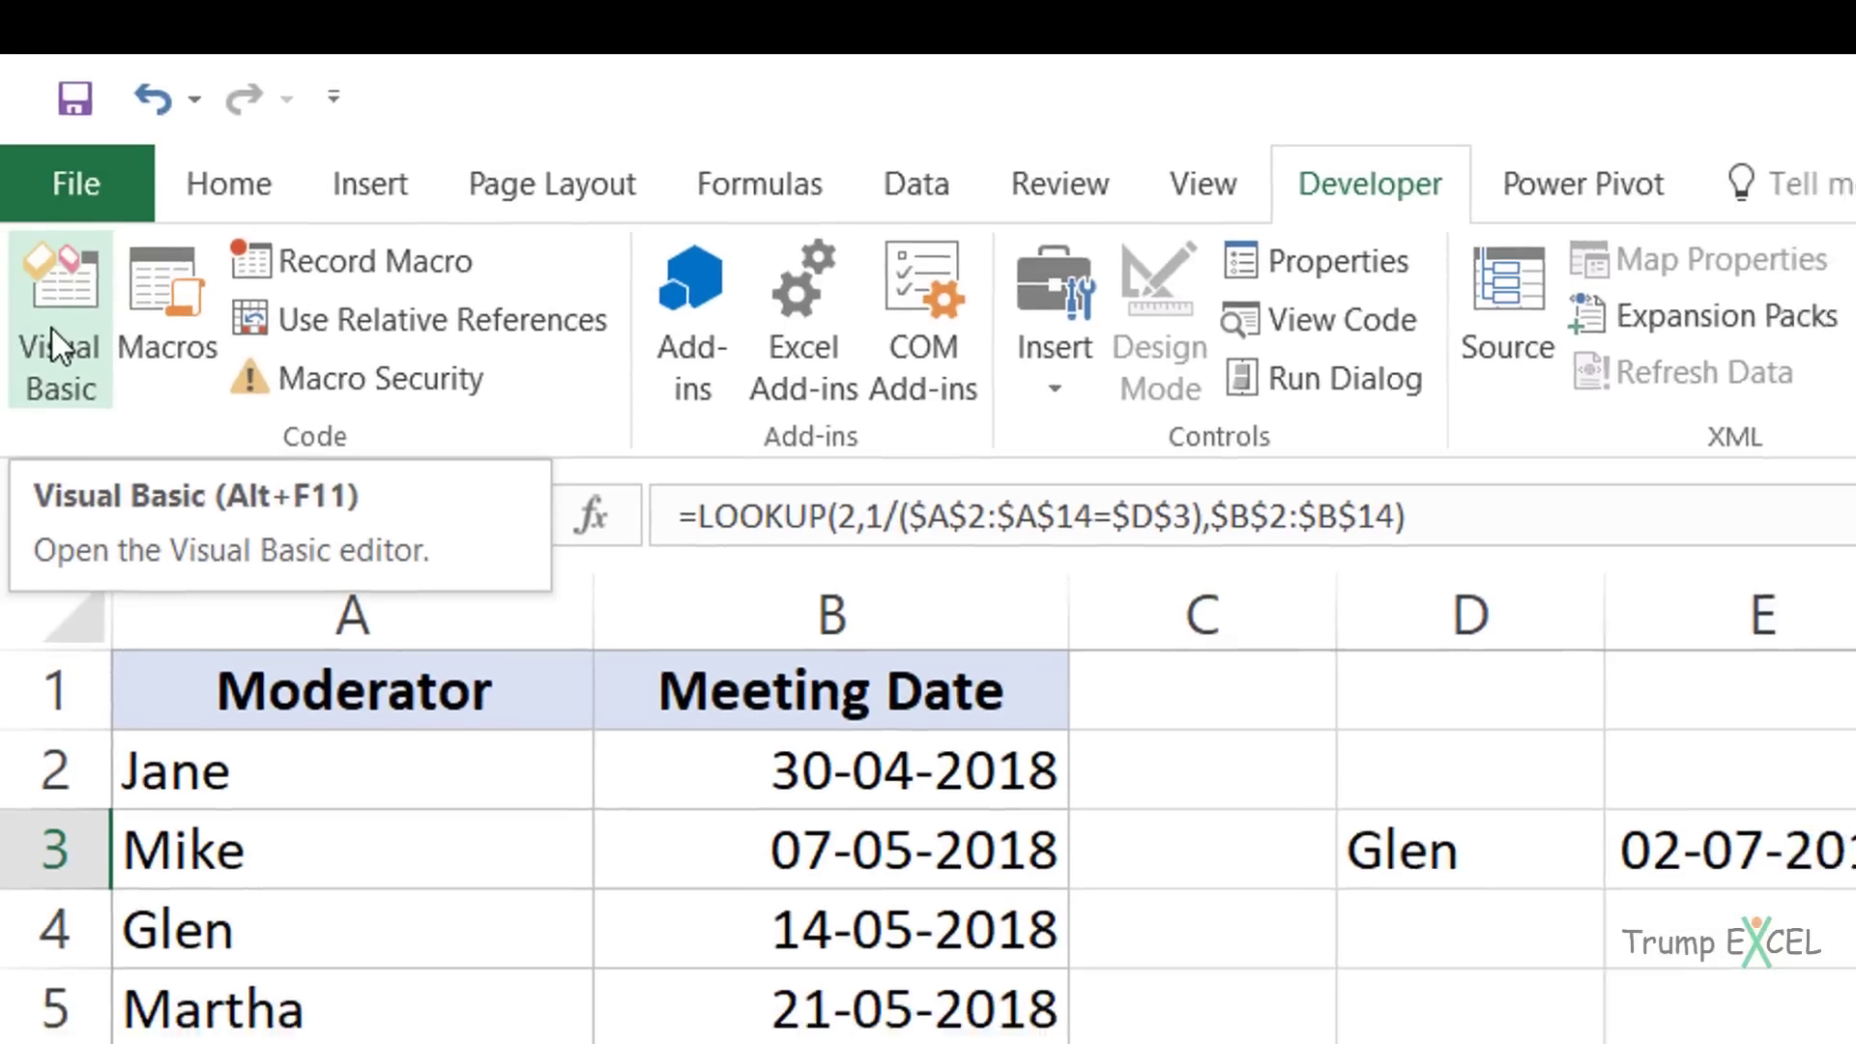
{"action": "left_click", "coordinate": [54, 340]}
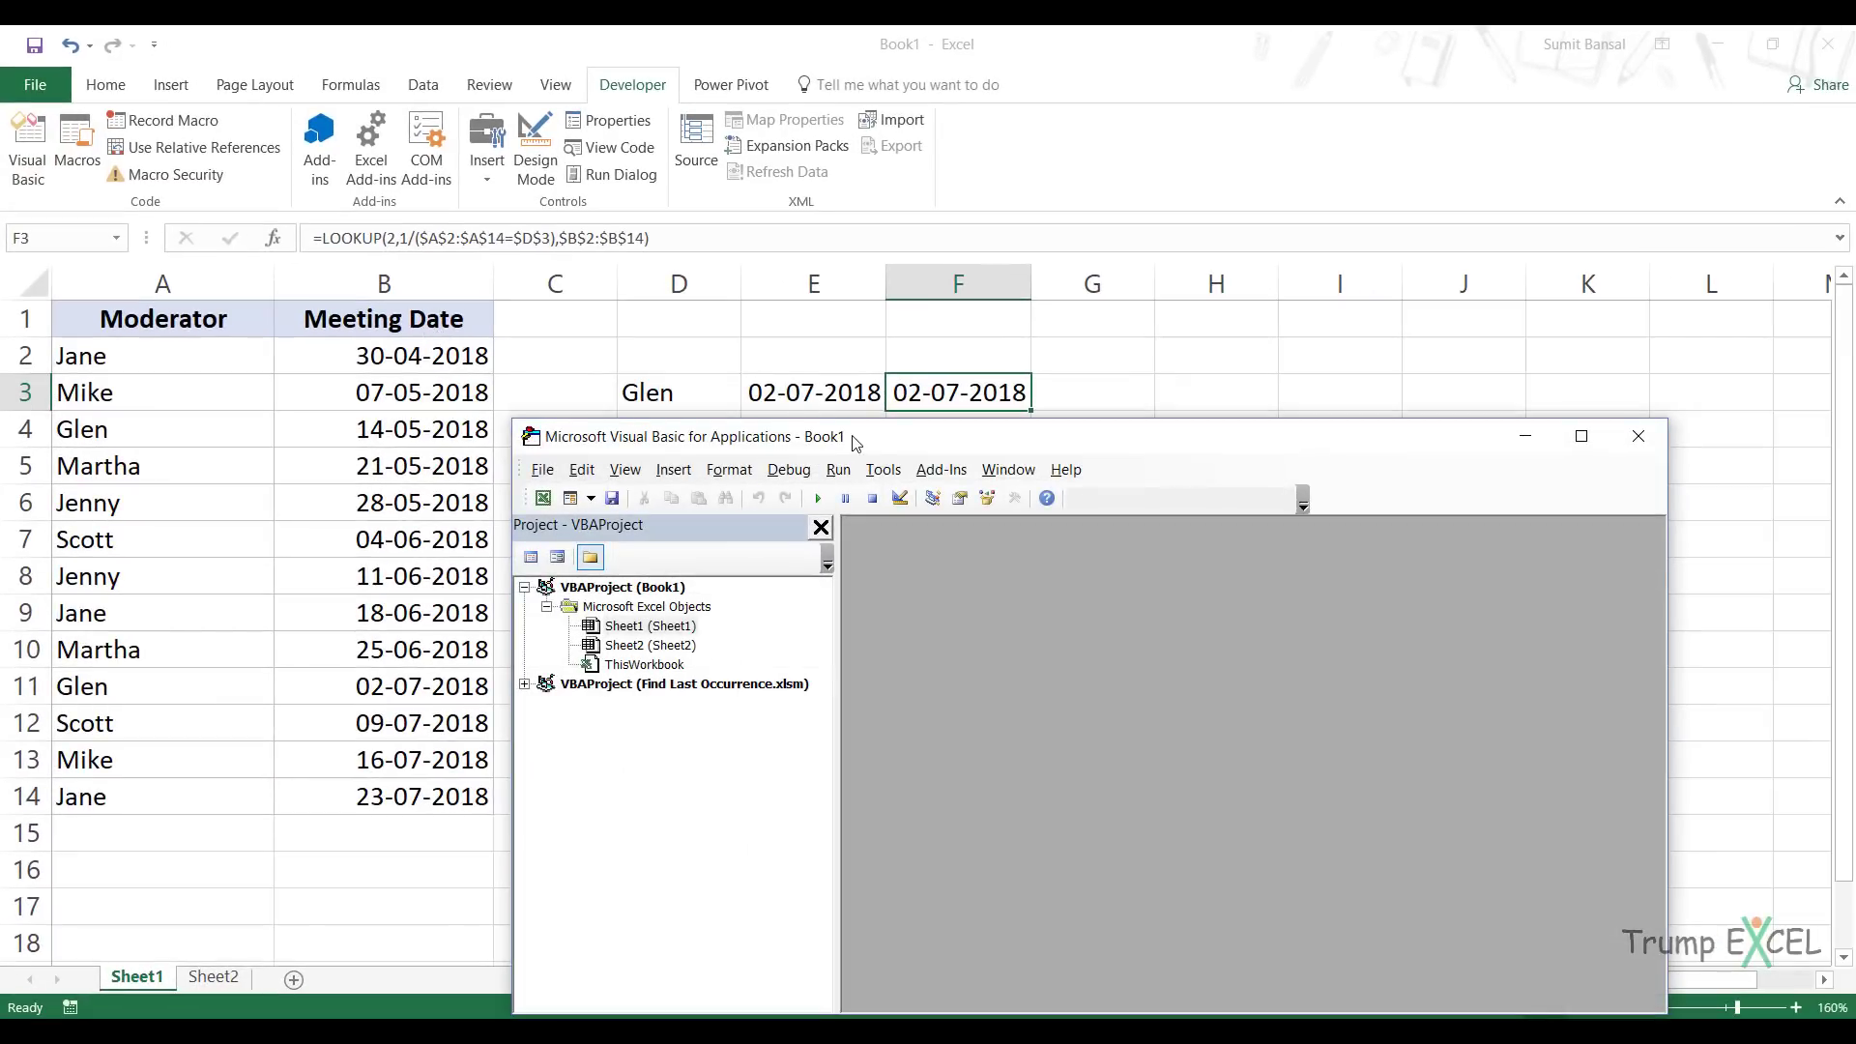
{"action": "left_click_drag", "start_coordinate": [855, 442], "coordinate": [552, 182]}
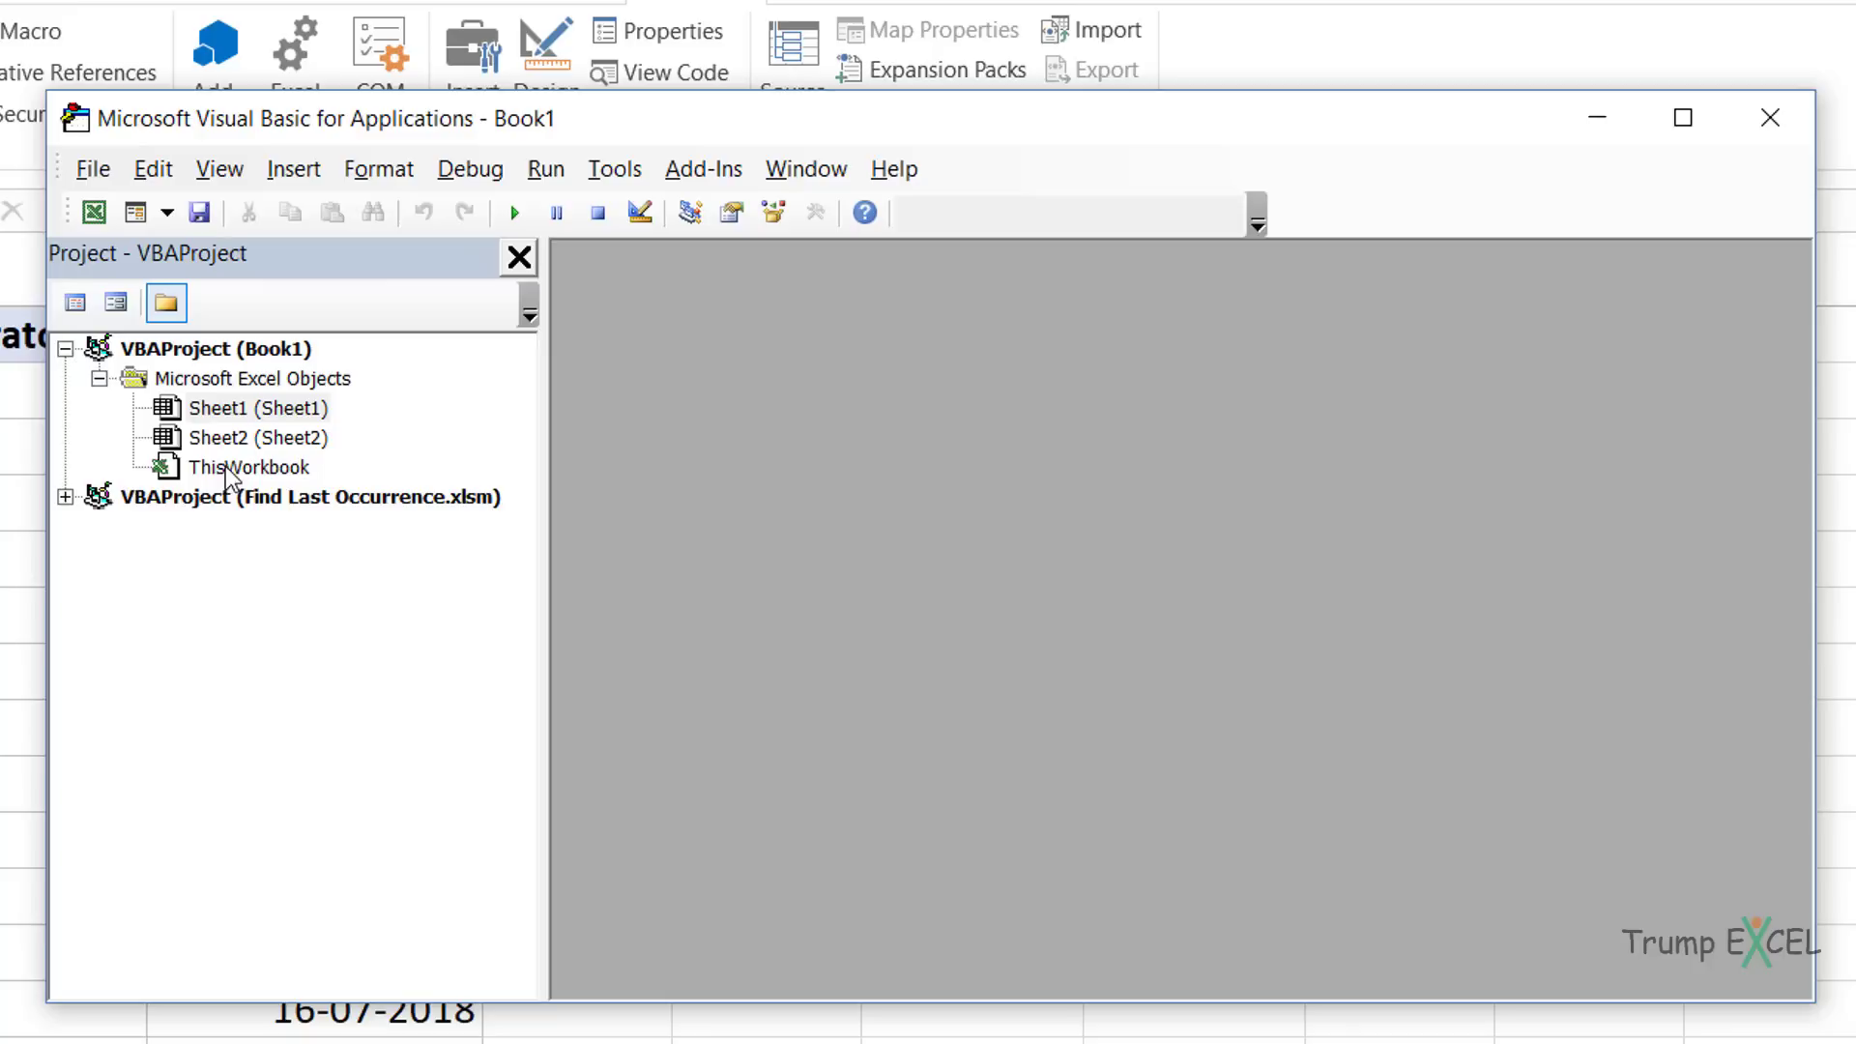
{"action": "right_click", "coordinate": [248, 406]}
- Insert a new module and start the Function LastItemLookup() header
{"action": "mouse_move", "coordinate": [464, 586]}
{"action": "left_click", "coordinate": [649, 622]}
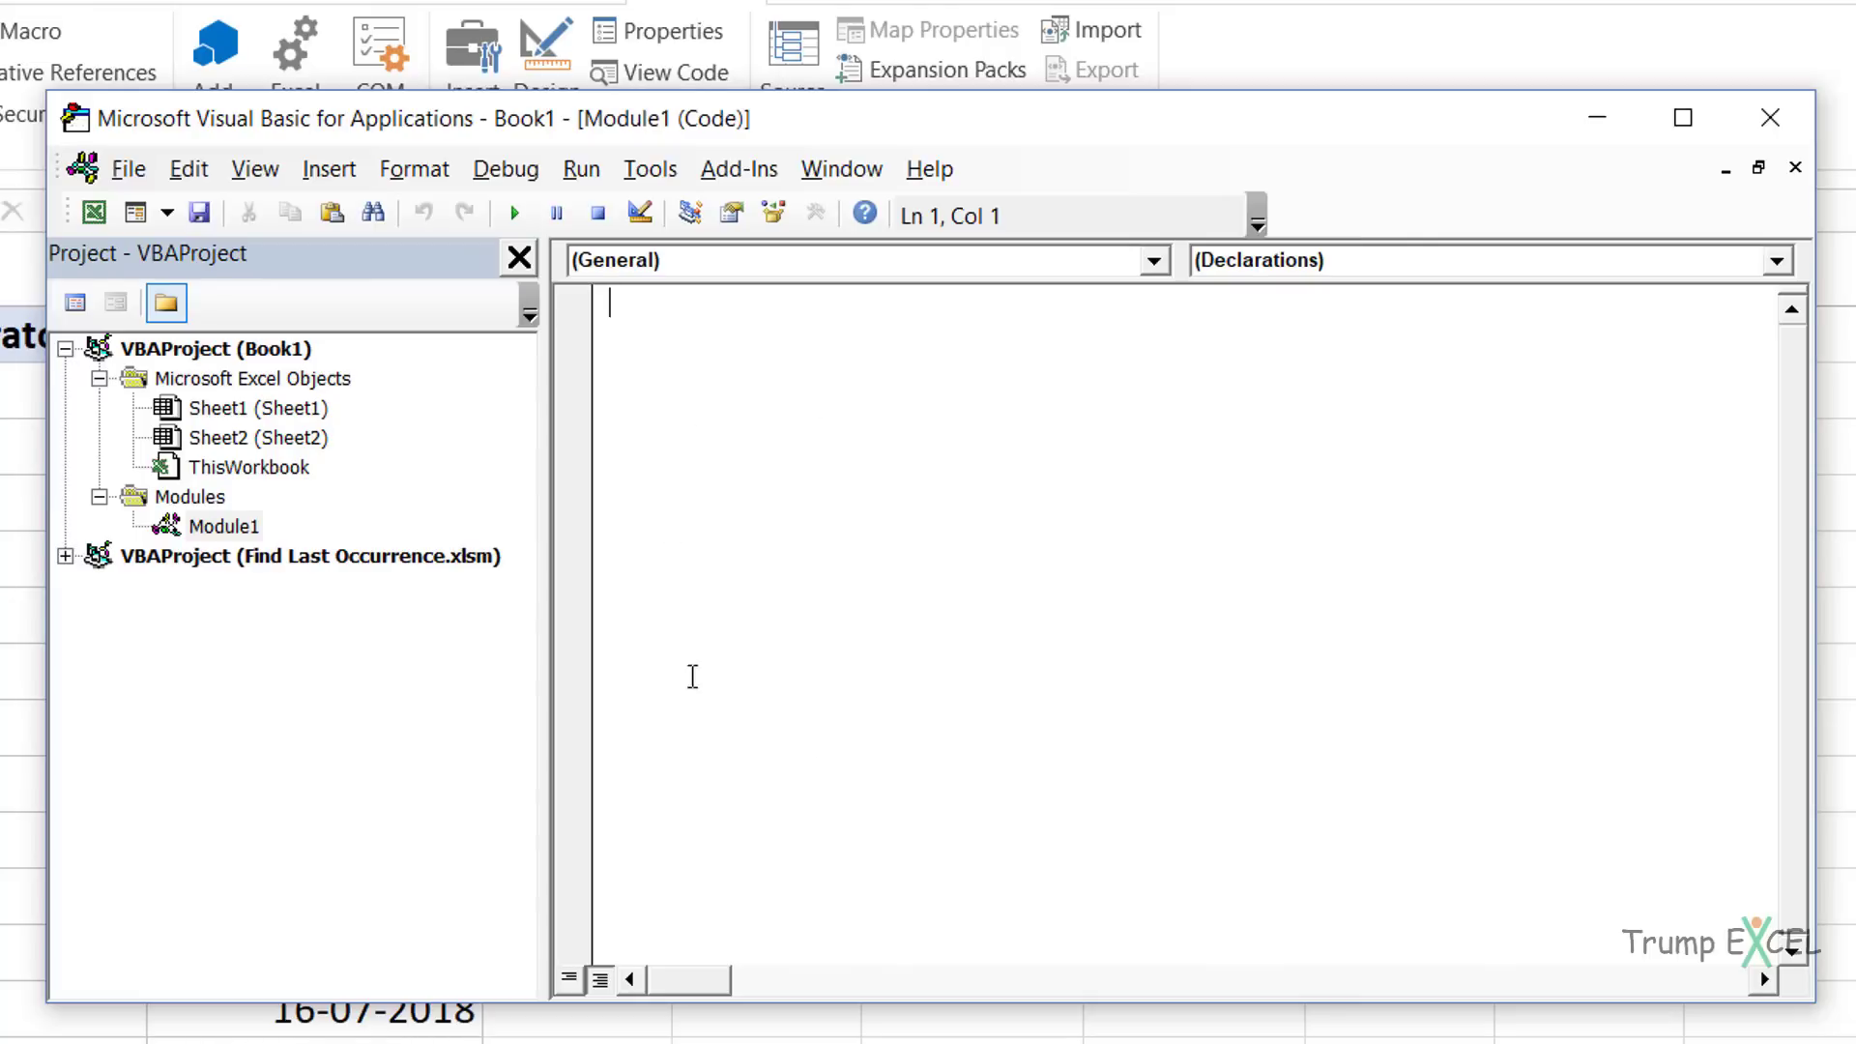
{"action": "left_click_drag", "start_coordinate": [1018, 127], "coordinate": [1097, 64]}
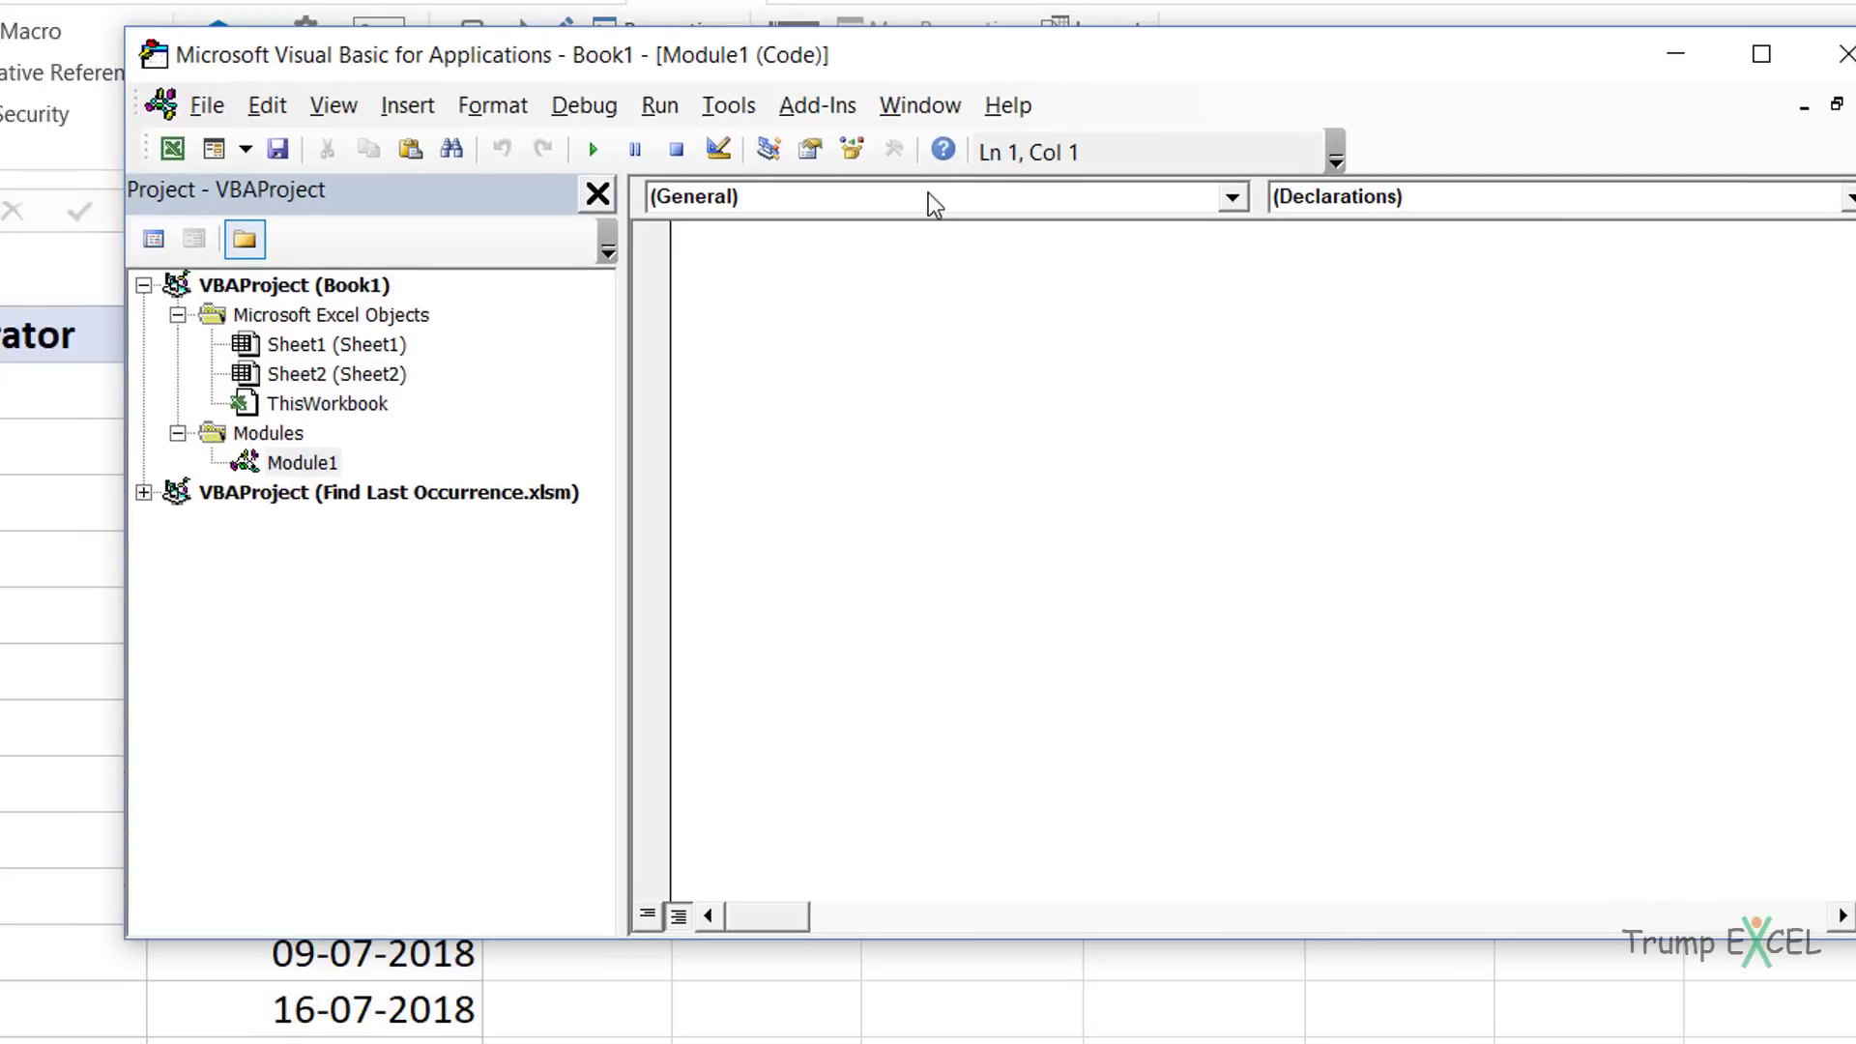
{"action": "type", "text": "Function "}
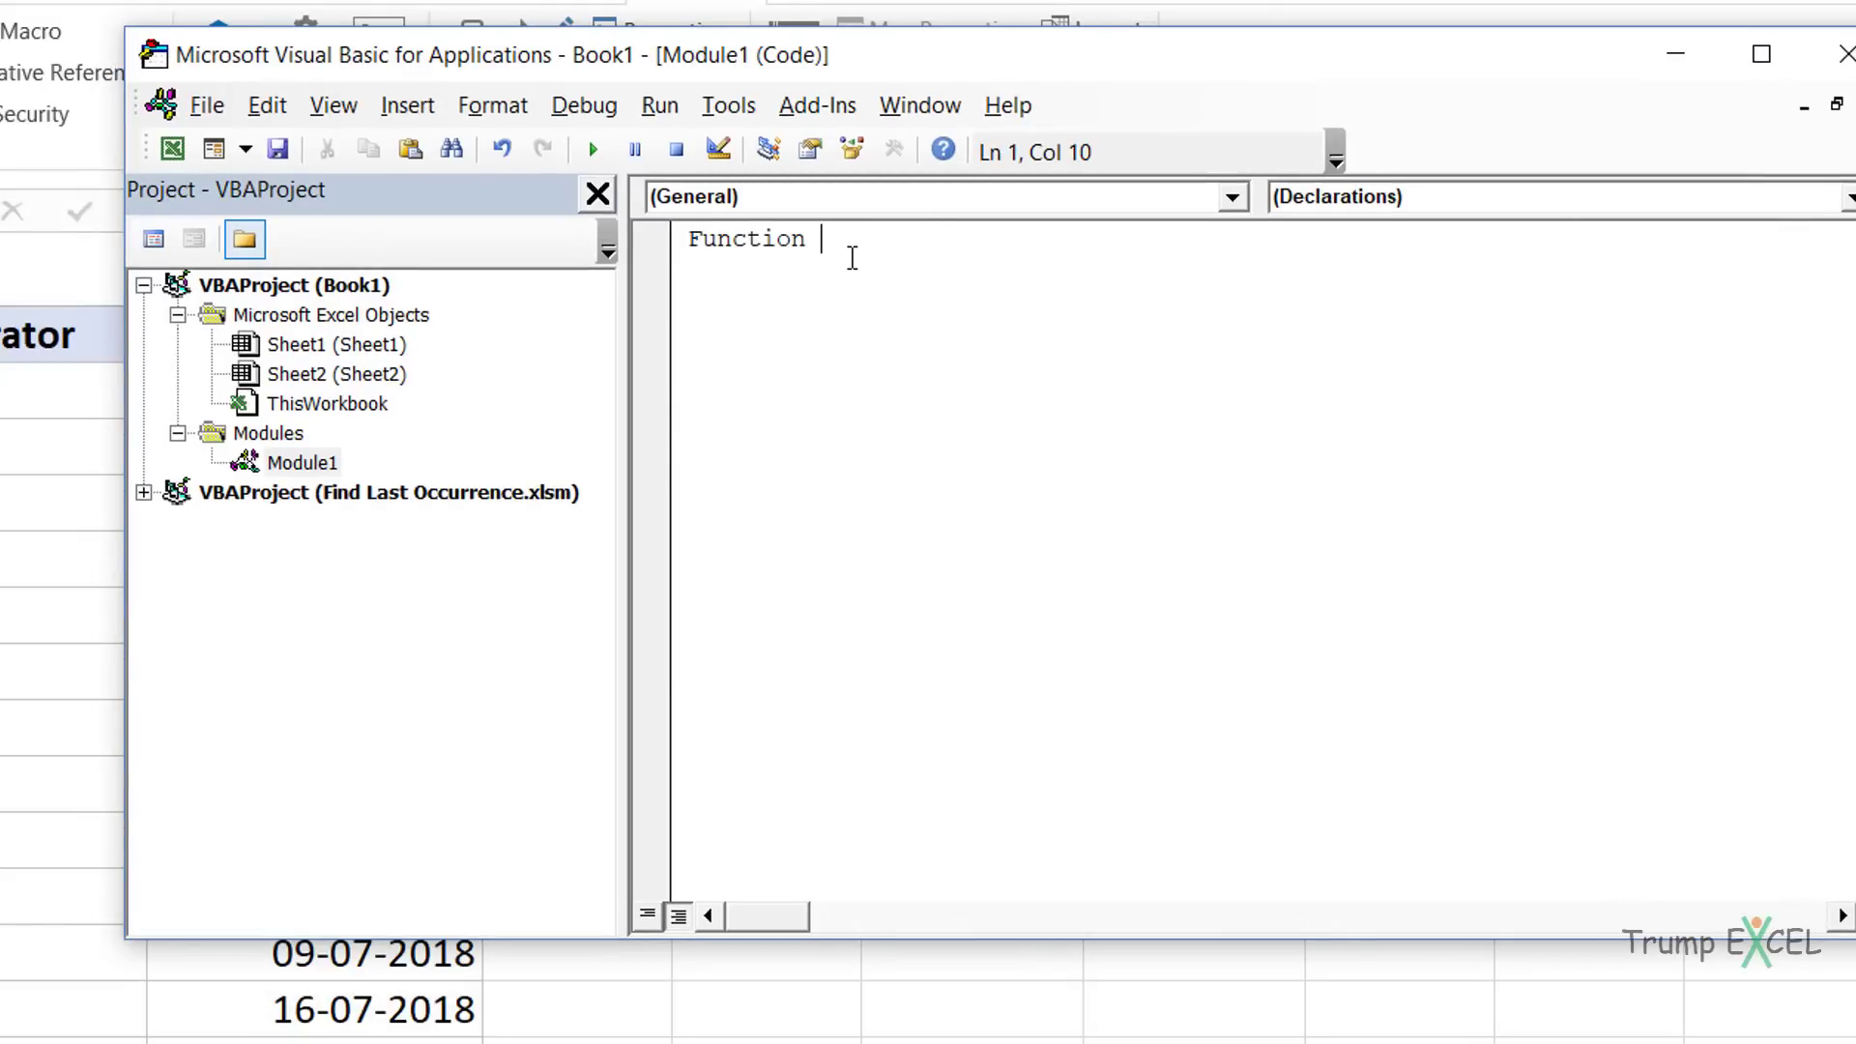
{"action": "type", "text": "LastItemLookup("}
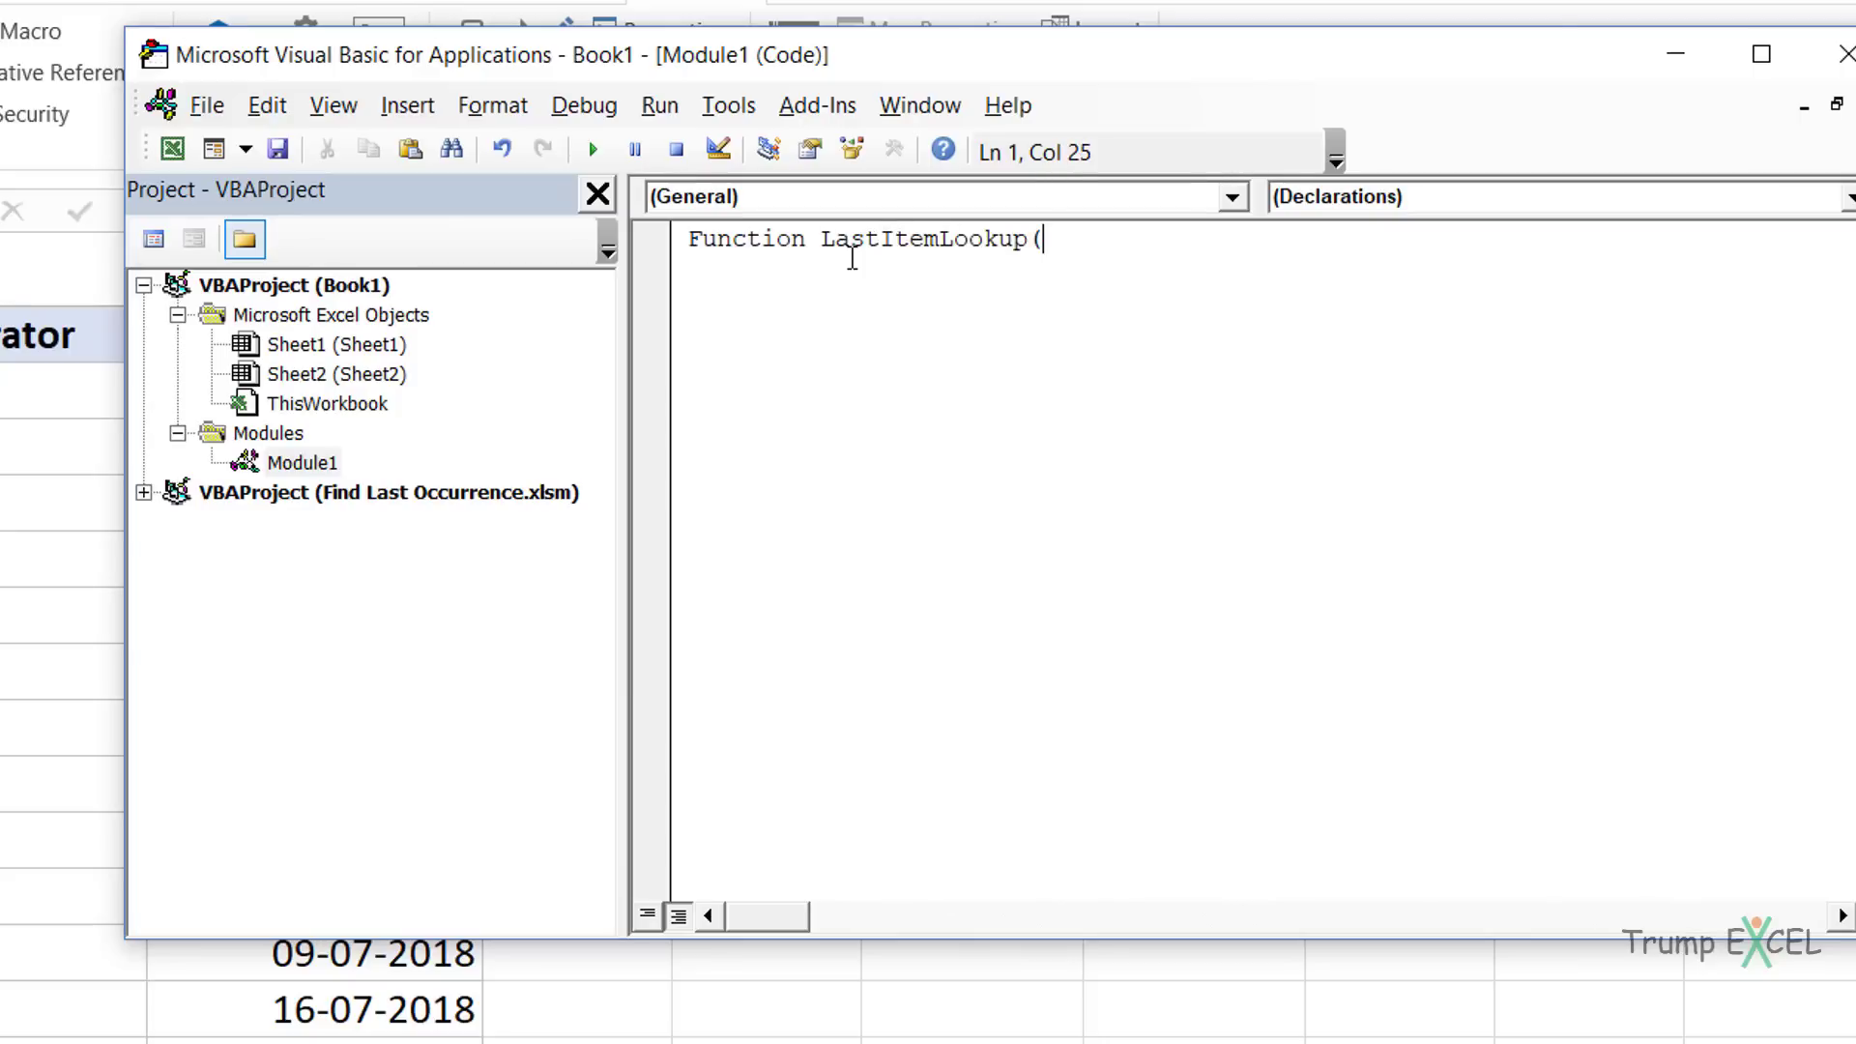
{"action": "type", "text": "_"}
{"action": "key", "text": "BackSpace"}
{"action": "type", "text": ")"}
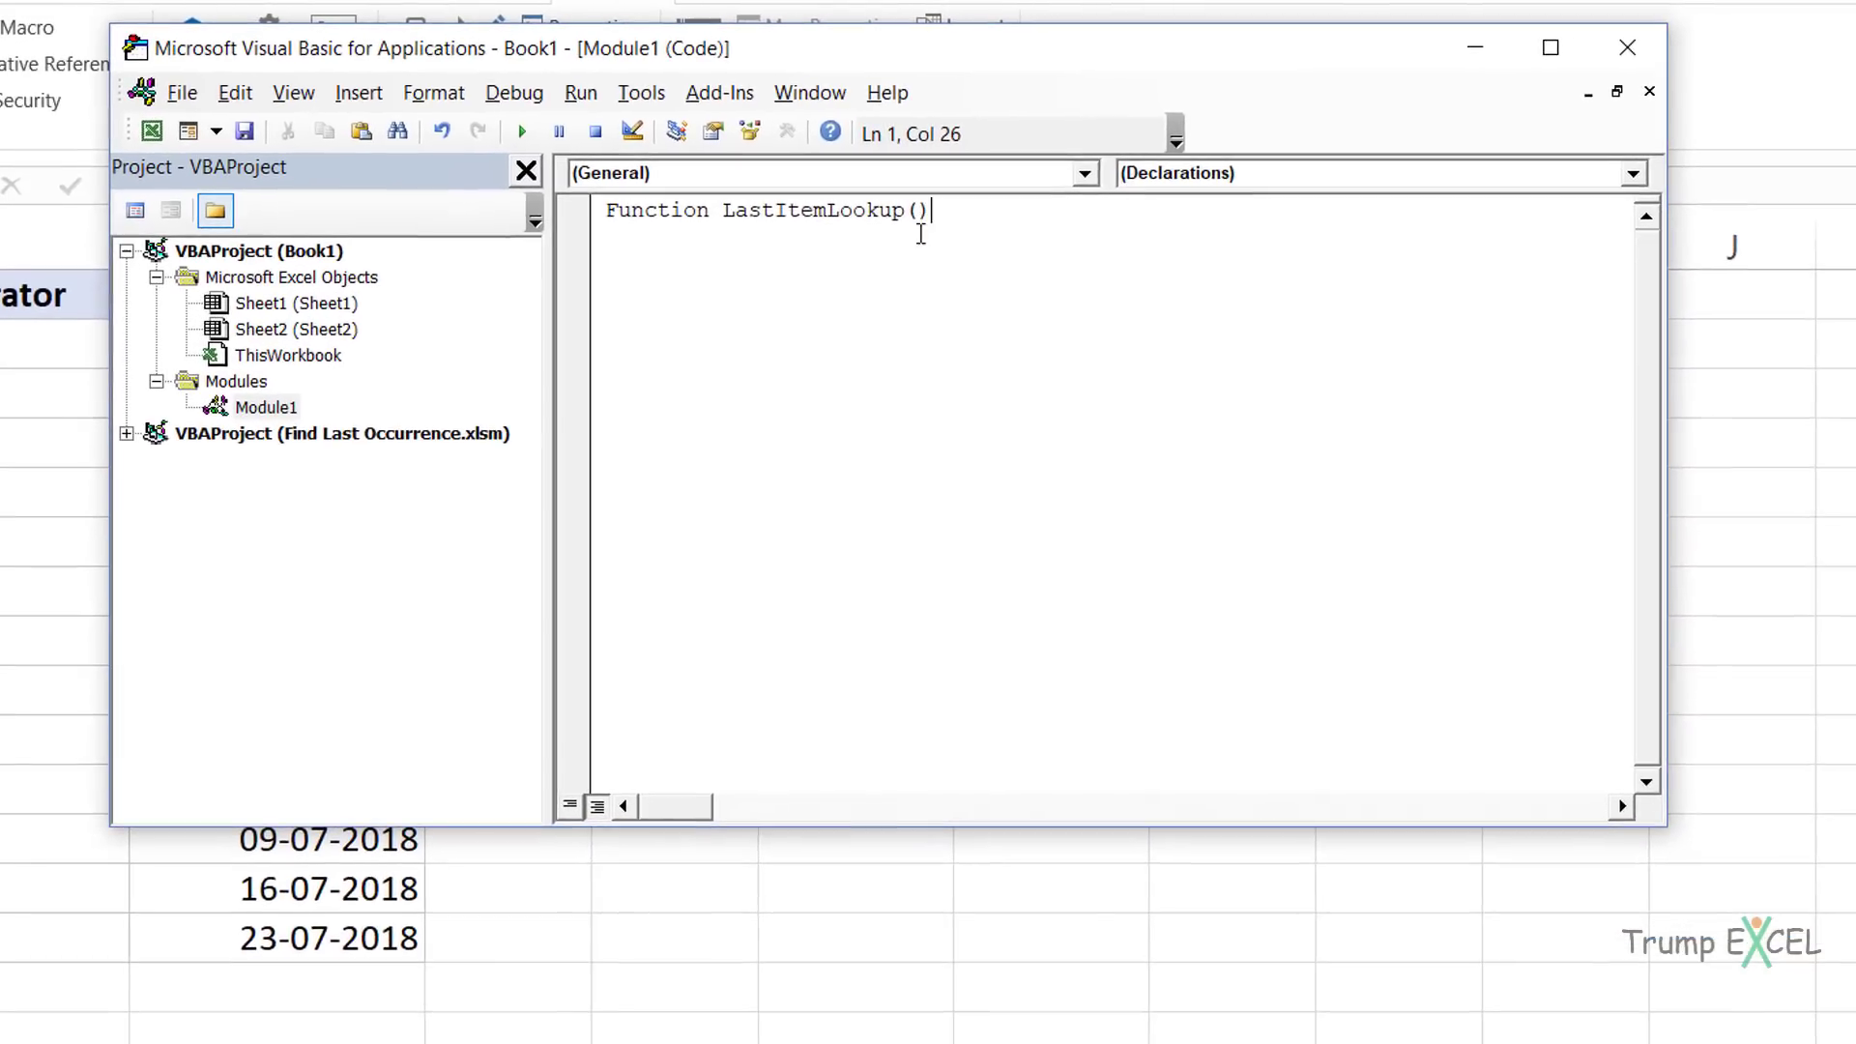
{"action": "left_click_drag", "start_coordinate": [907, 67], "coordinate": [1256, 91]}
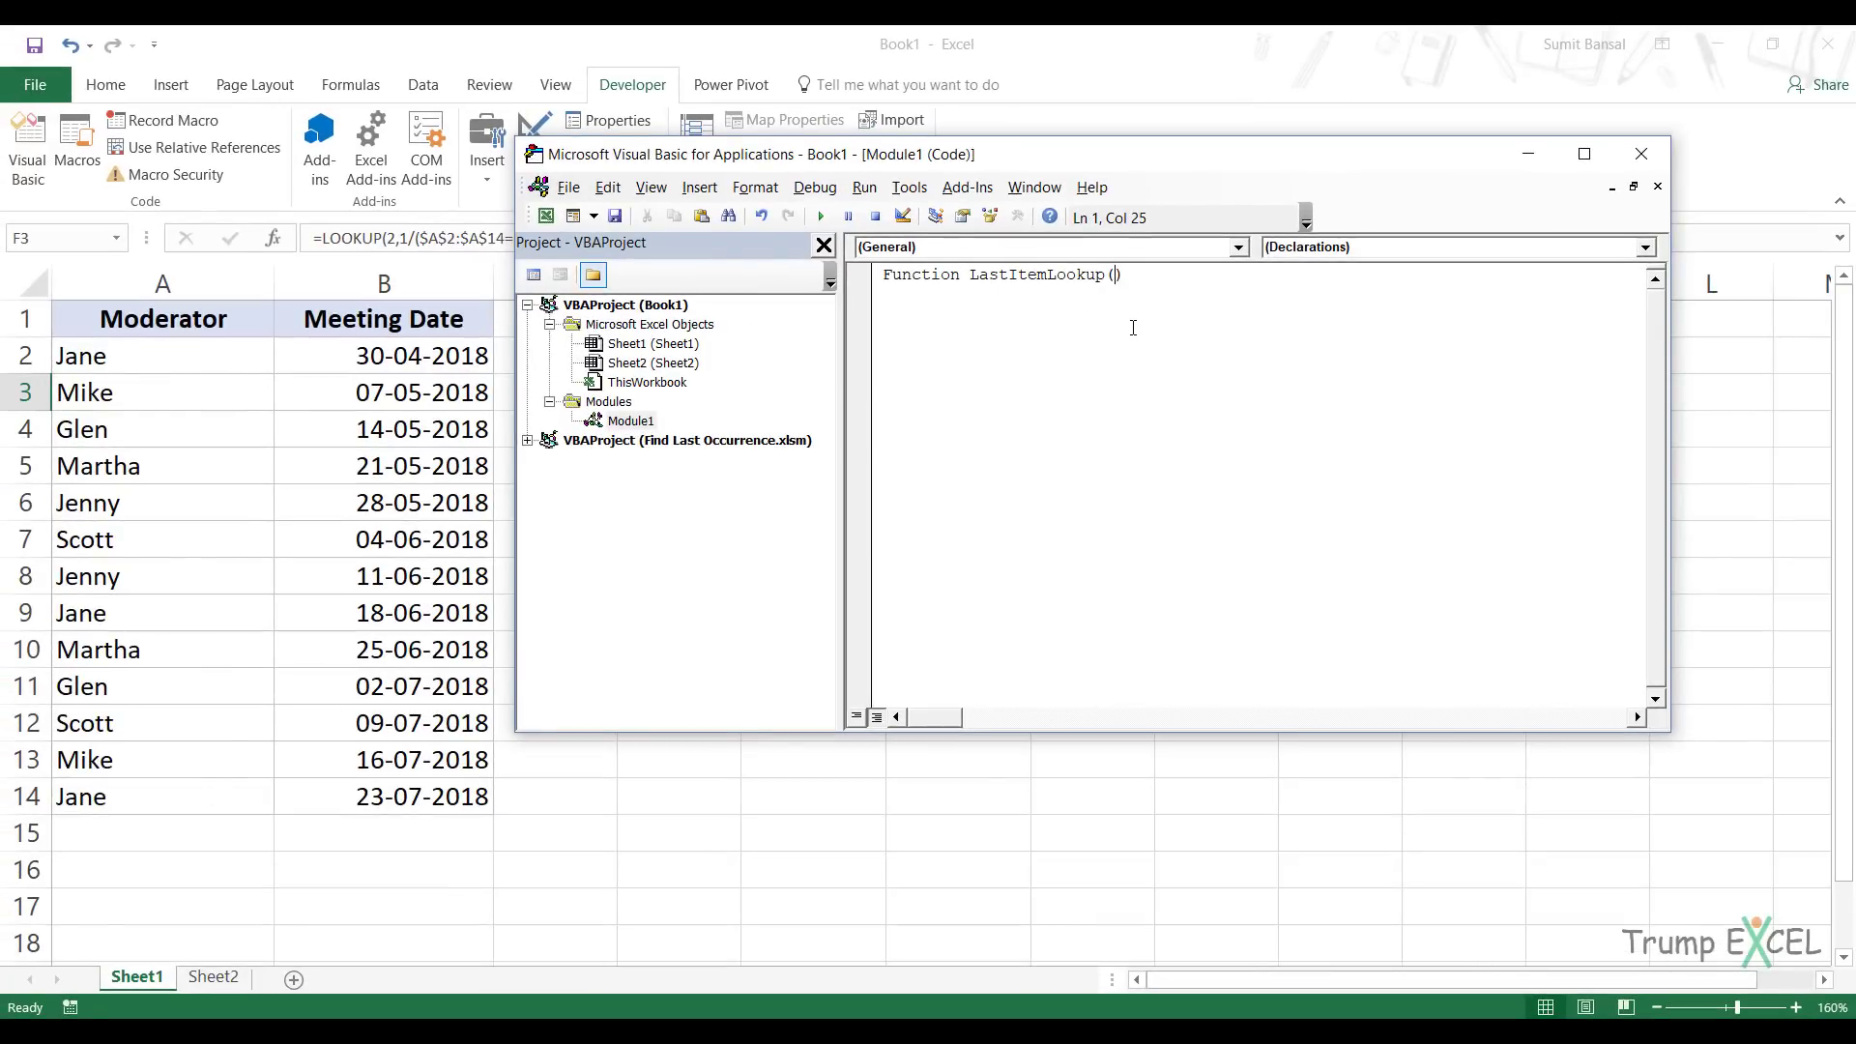
- Add parameters LookupValue As String, LookupRange As Range, ColumnNumber As Integer to the header
{"action": "type", "text": "Lookup"}
{"action": "type", "text": "Value as St"}
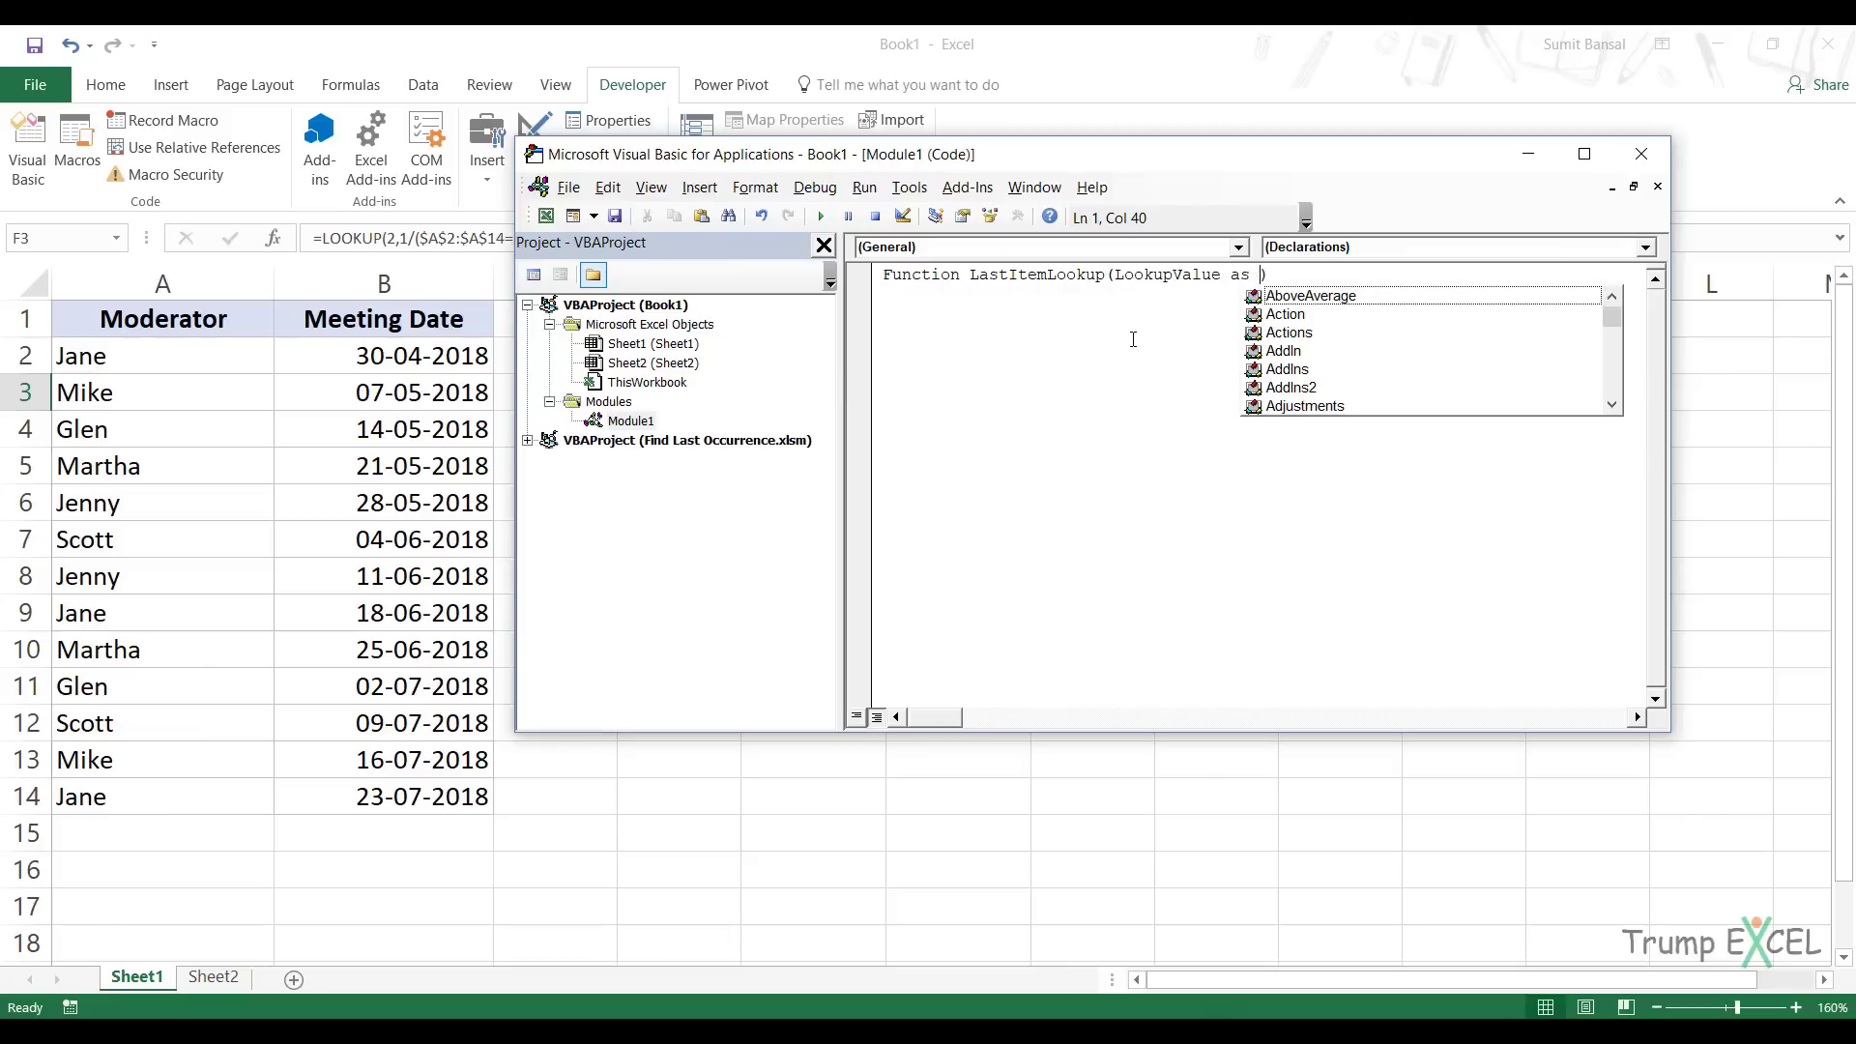
{"action": "type", "text": "ring, "}
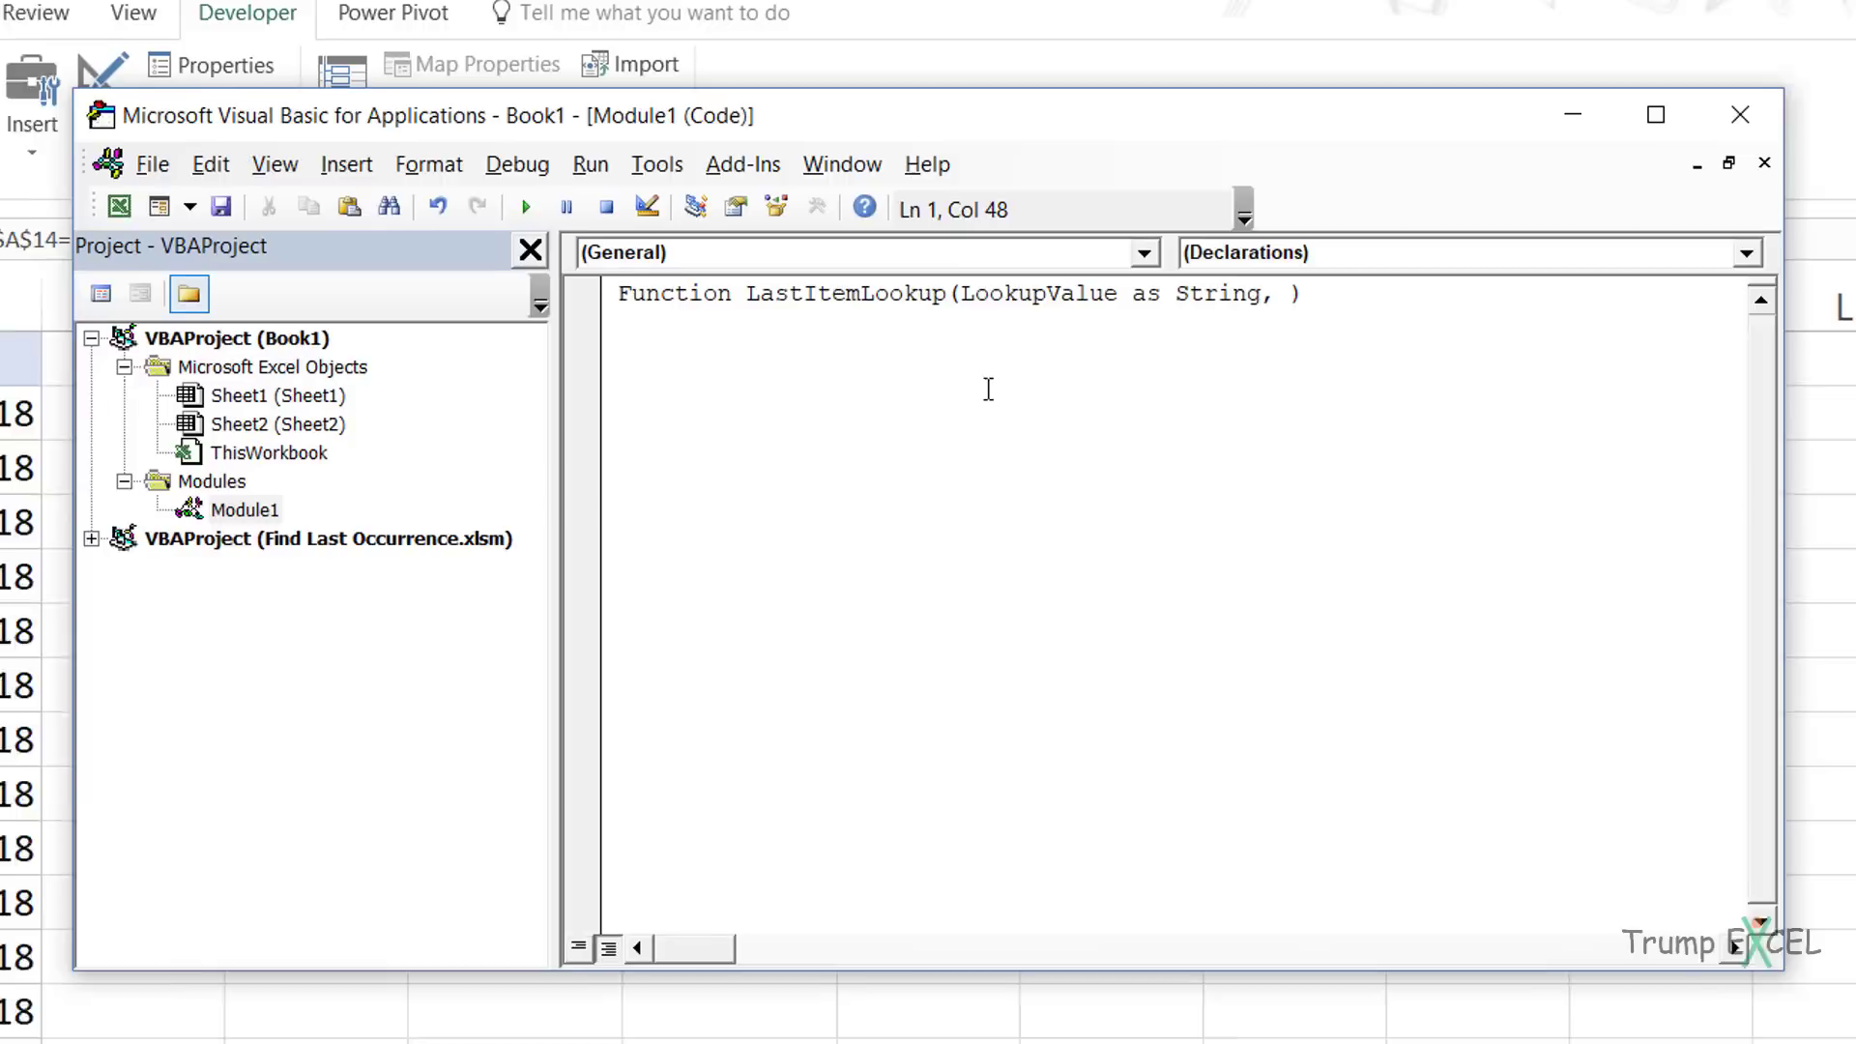
{"action": "type", "text": "LOokupRange"}
{"action": "key", "text": "Left"}
{"action": "key", "text": "Left"}
{"action": "key", "text": "Left"}
{"action": "key", "text": "Left"}
{"action": "key", "text": "Left"}
{"action": "key", "text": "Left"}
{"action": "key", "text": "Left"}
{"action": "key", "text": "Left"}
{"action": "key", "text": "Left"}
{"action": "key", "text": "shift+Left"}
{"action": "type", "text": "o"}
{"action": "key", "text": "Right"}
{"action": "key", "text": "Right"}
{"action": "key", "text": "Right"}
{"action": "key", "text": "Right"}
{"action": "key", "text": "Right"}
{"action": "key", "text": "Right"}
{"action": "key", "text": "Right"}
{"action": "key", "text": "Right"}
{"action": "key", "text": "Right"}
{"action": "type", "text": "as "}
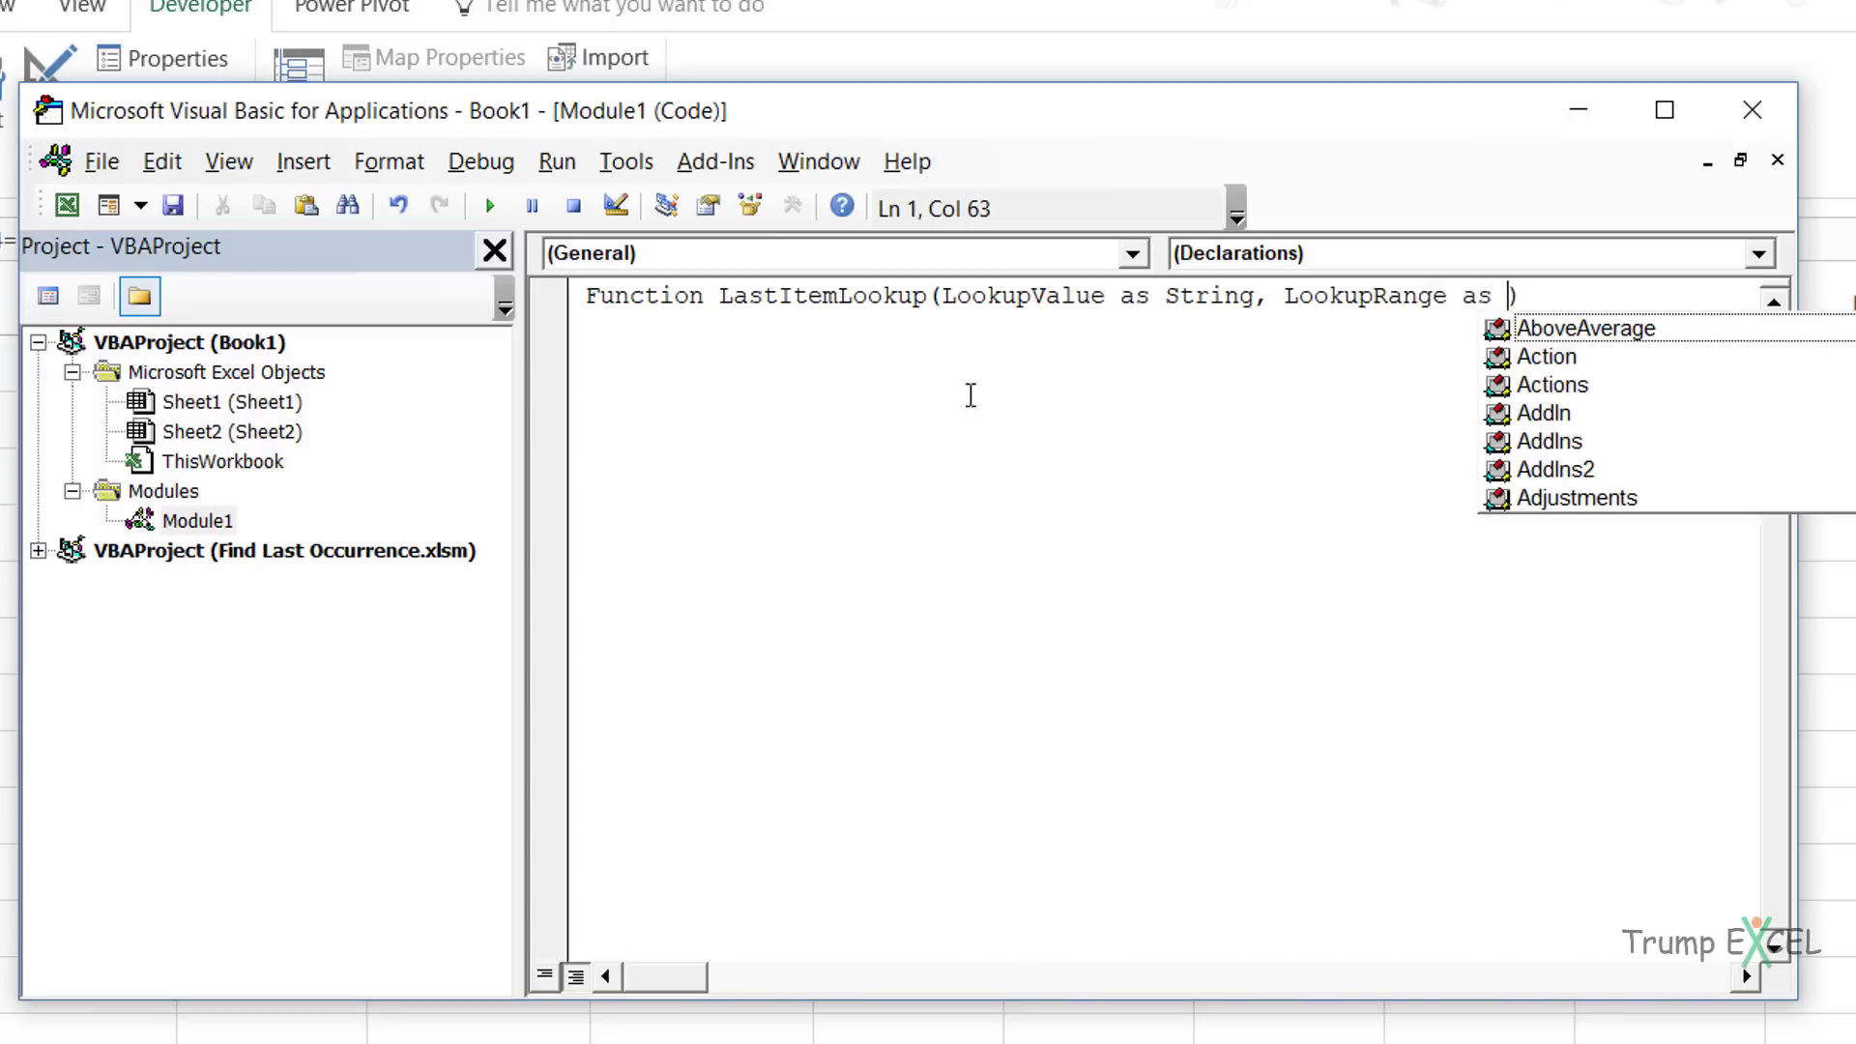
{"action": "type", "text": "Range"}
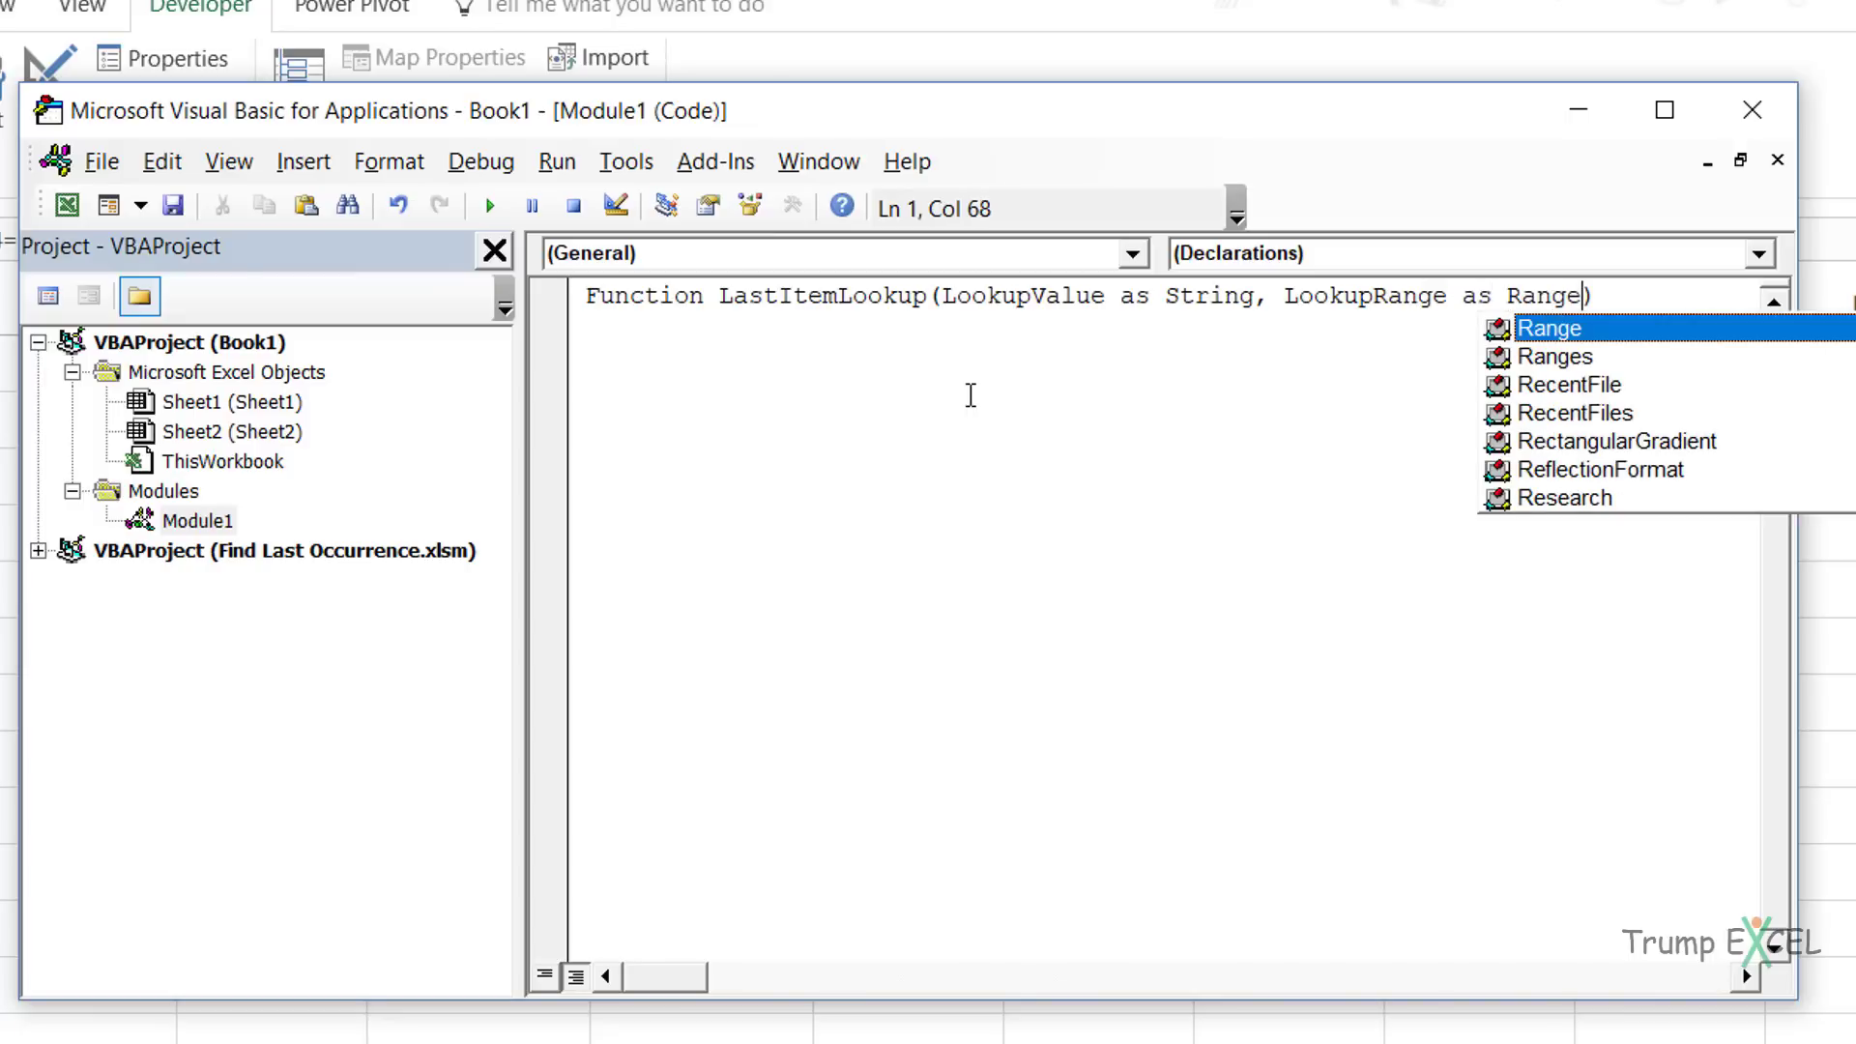
{"action": "type", "text": ", Cl"}
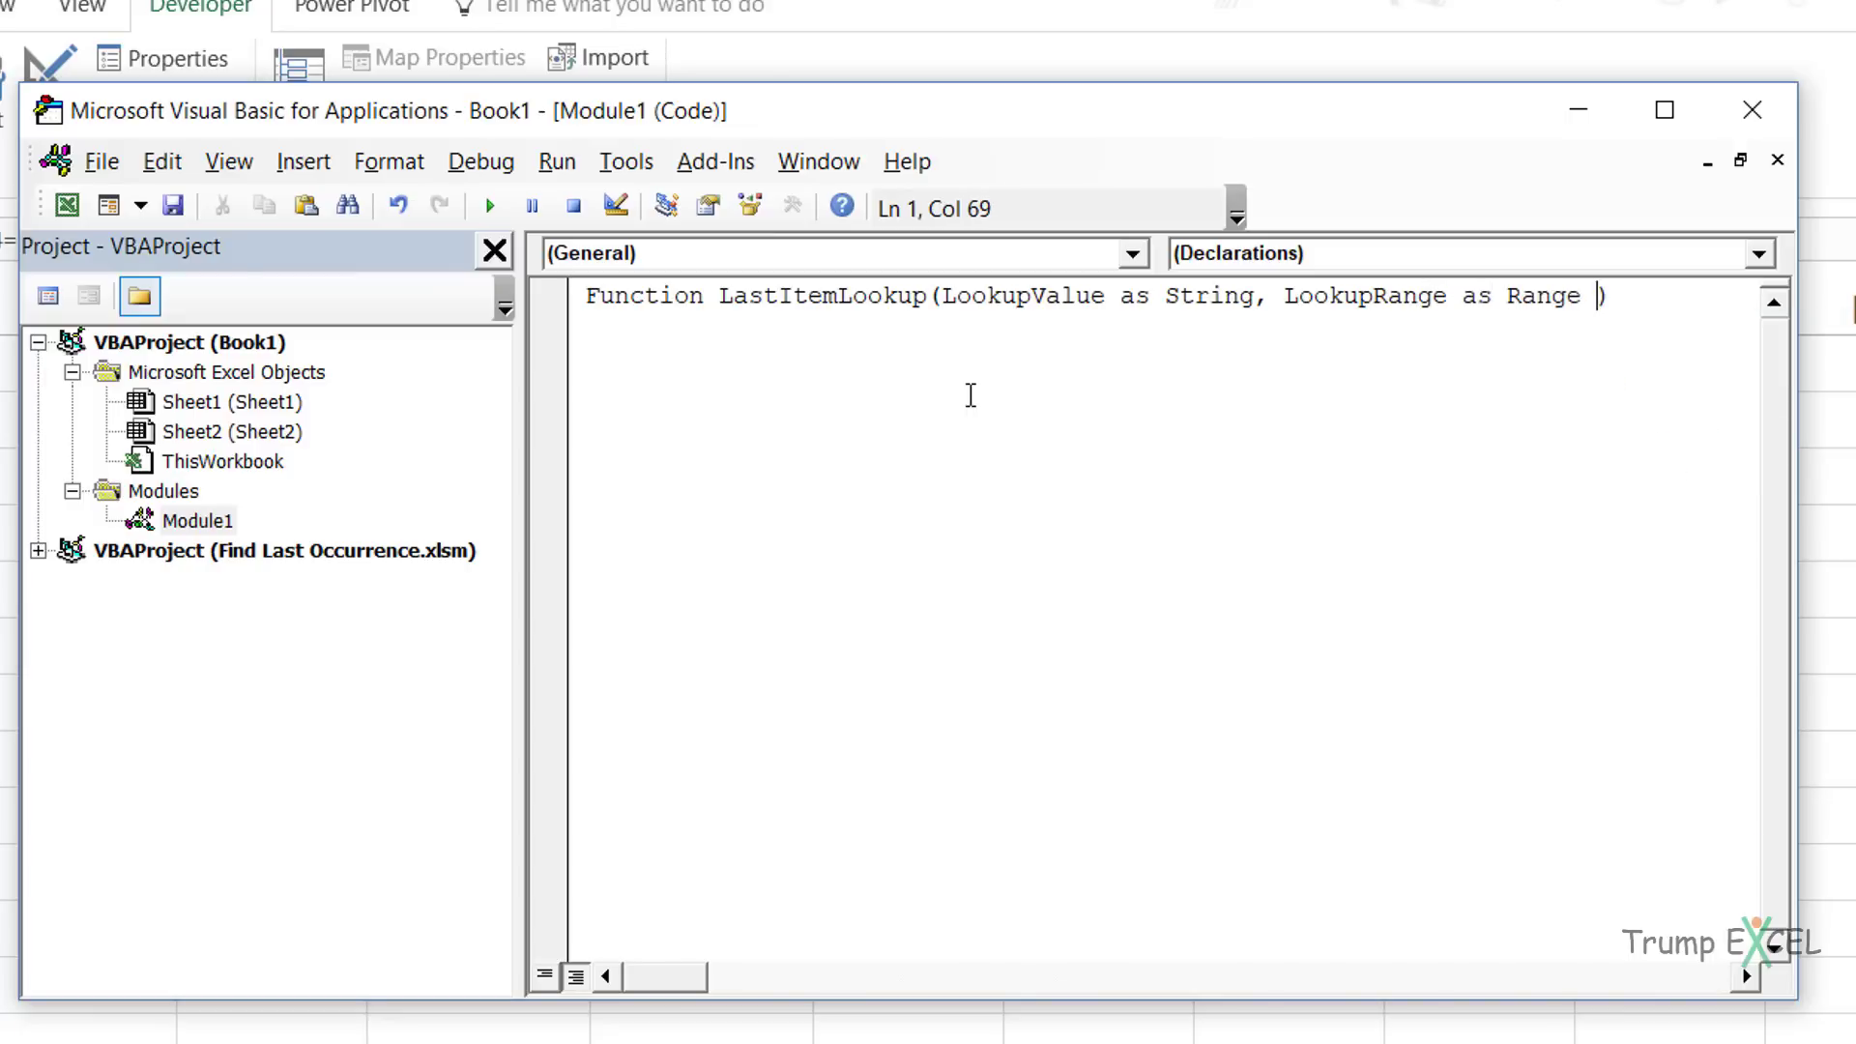
{"action": "type", "text": "o"}
{"action": "key", "text": "BackSpace"}
{"action": "key", "text": "BackSpace"}
{"action": "type", "text": "olumnNumber as In"}
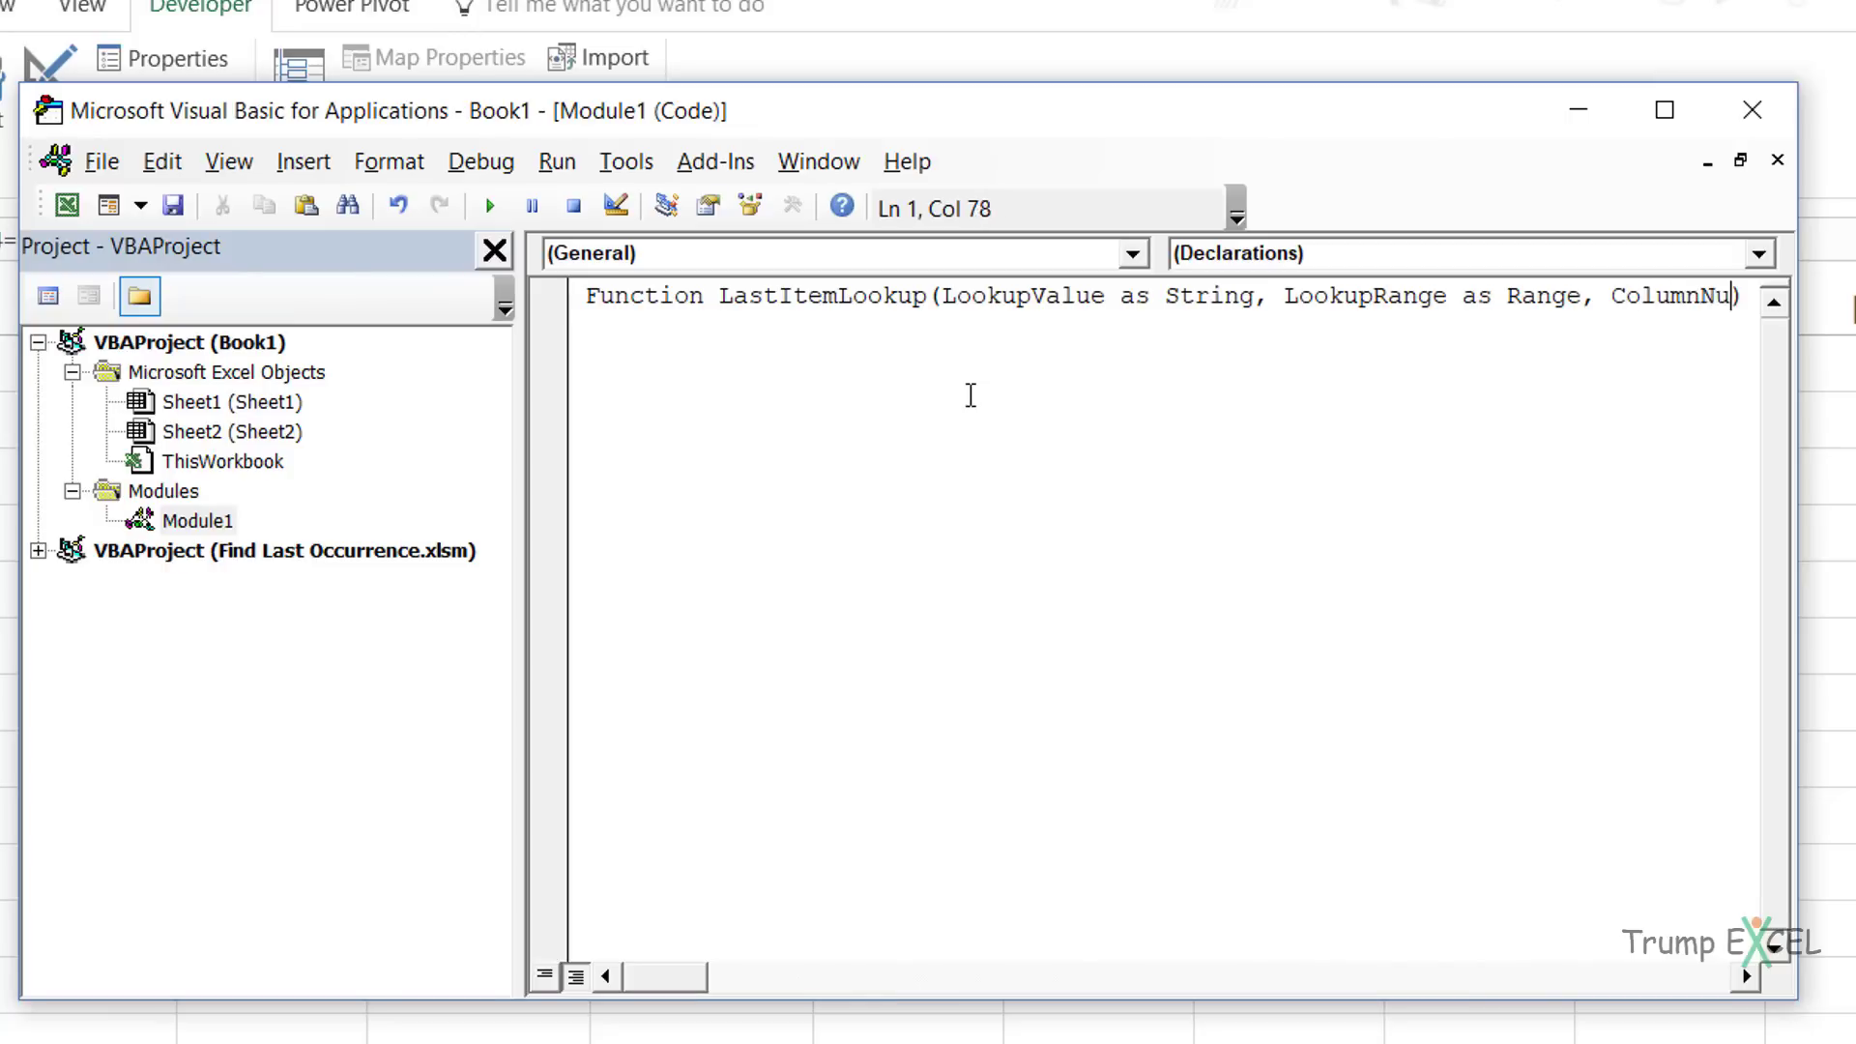
{"action": "type", "text": "te"}
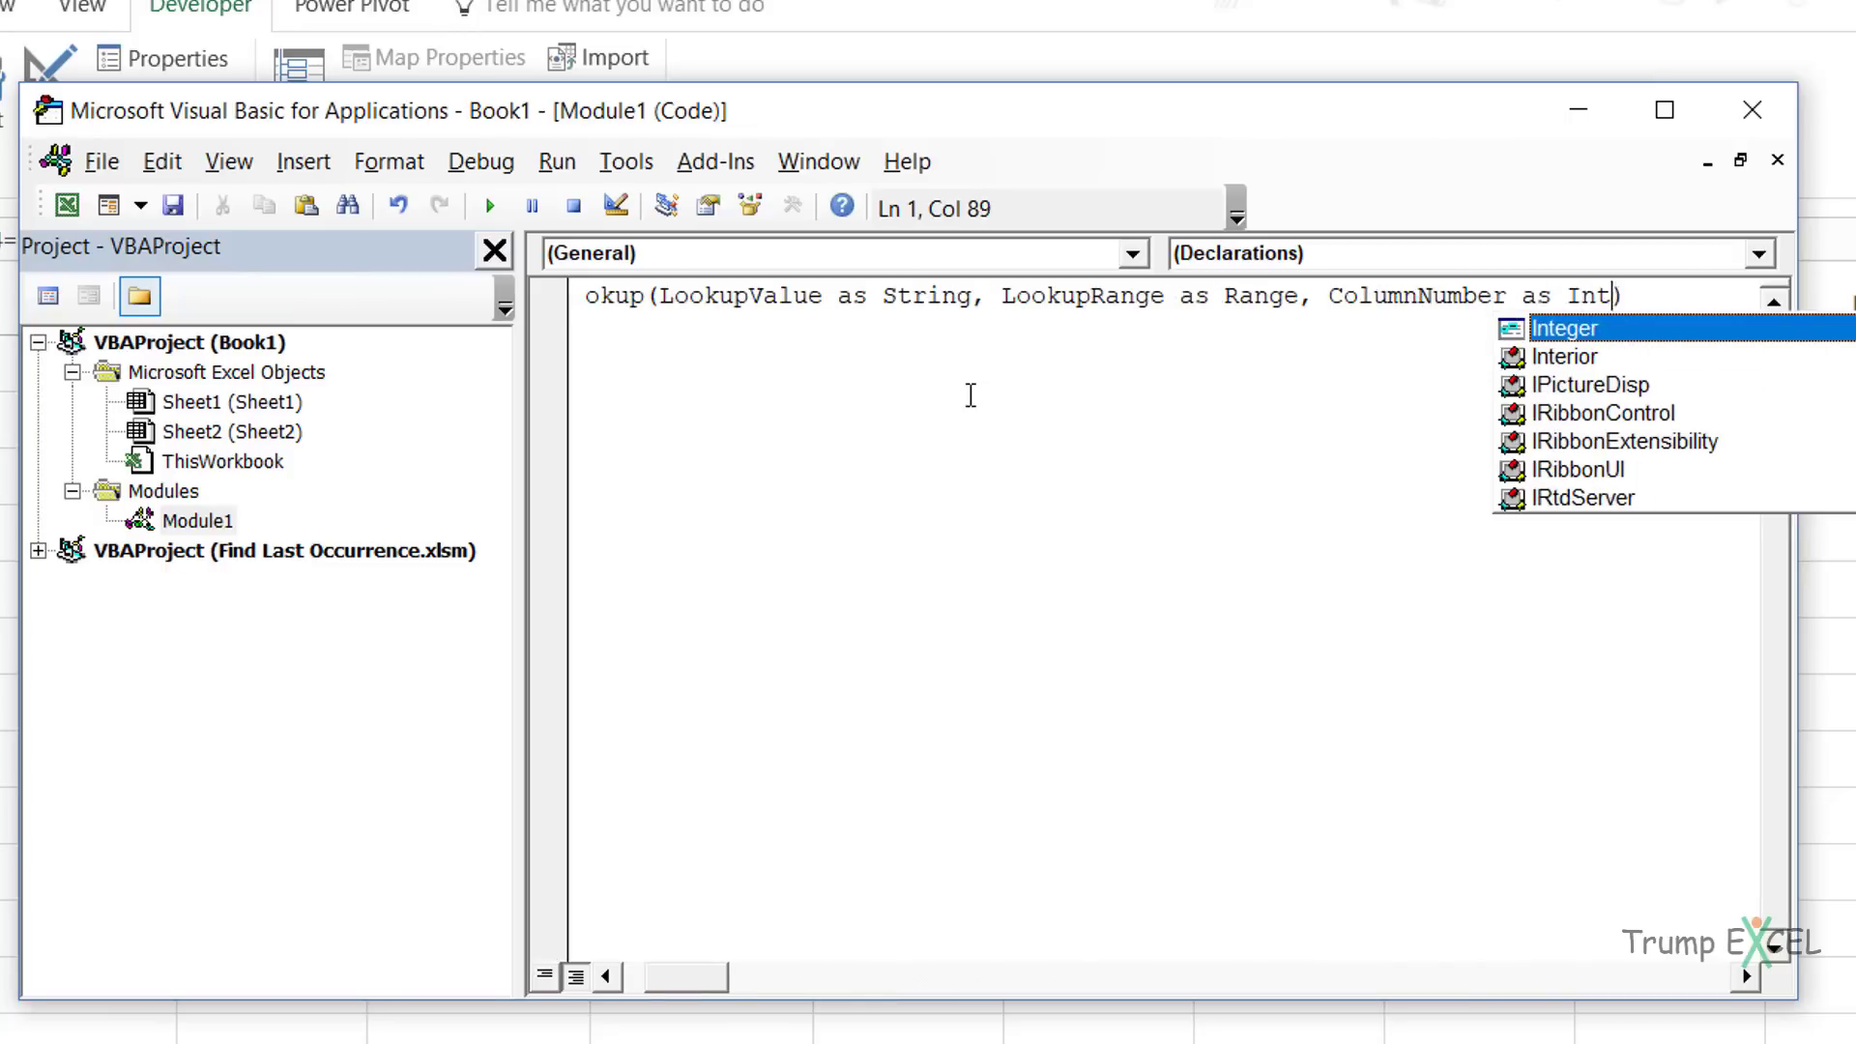
{"action": "key", "text": "Tab"}
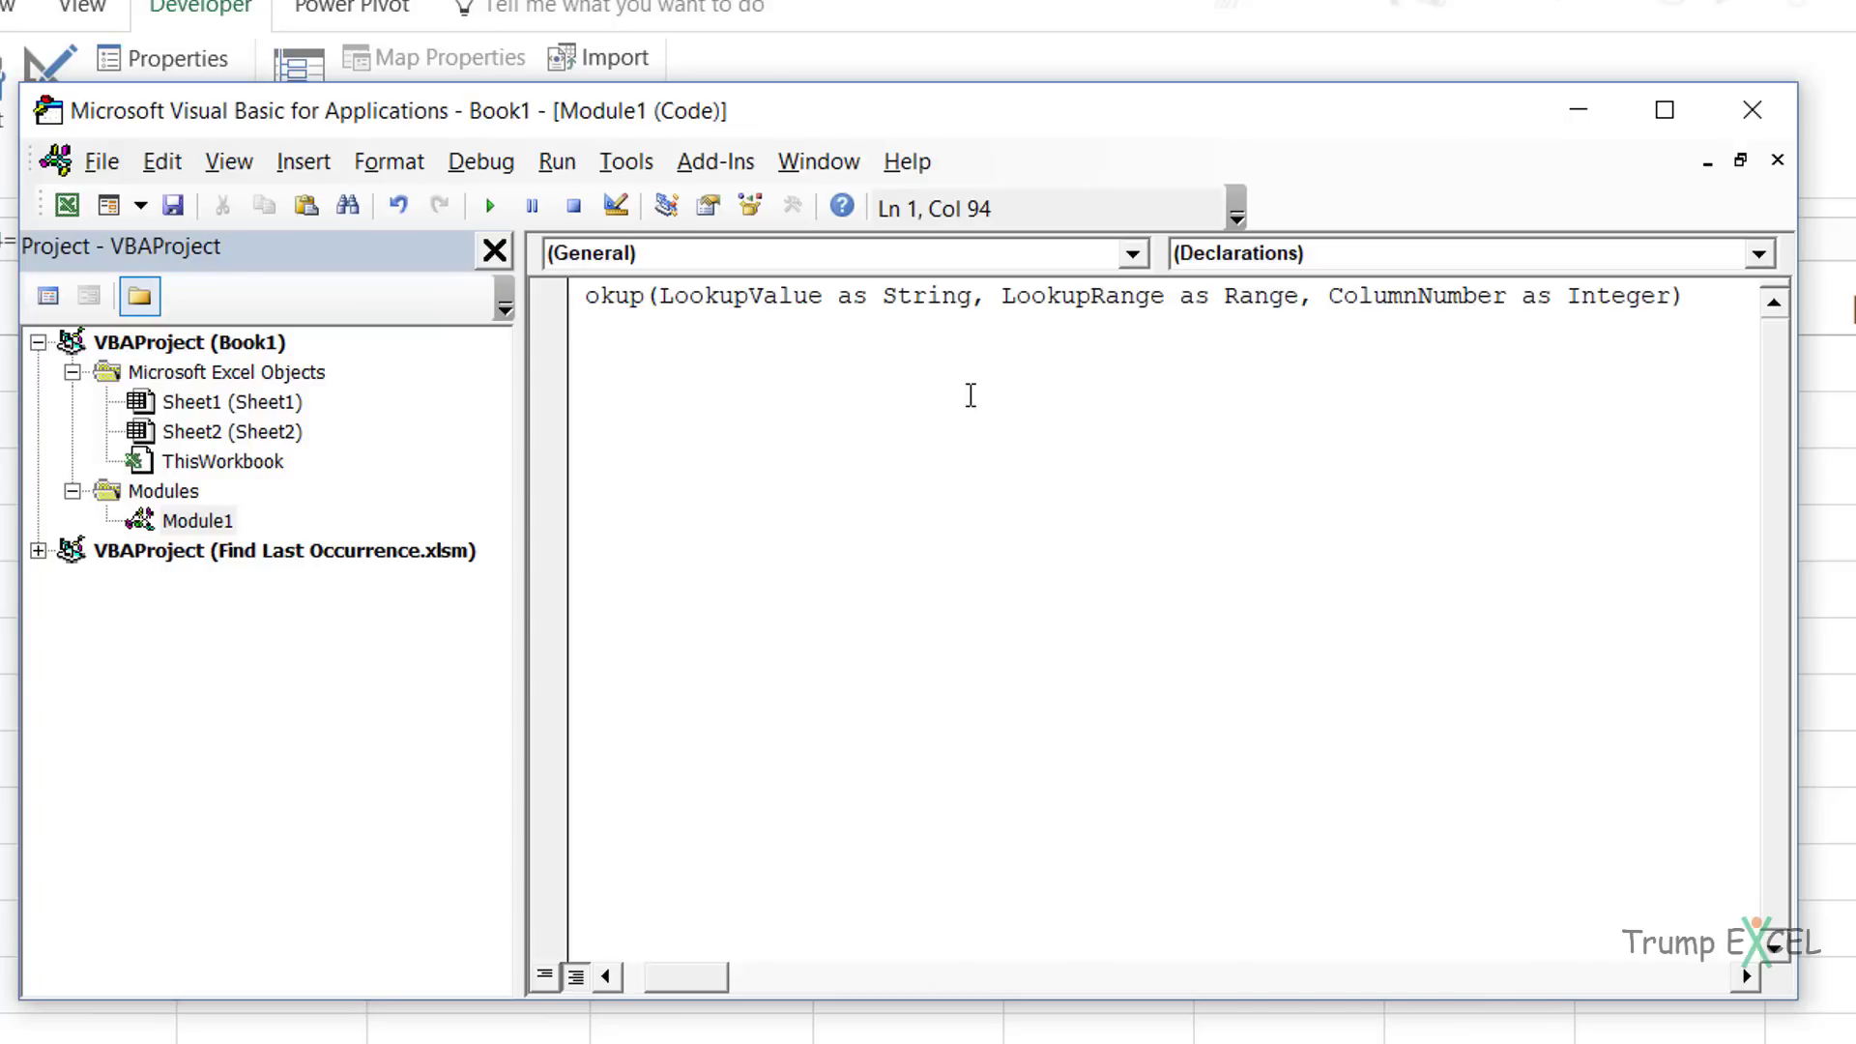
{"action": "key", "text": "Return"}
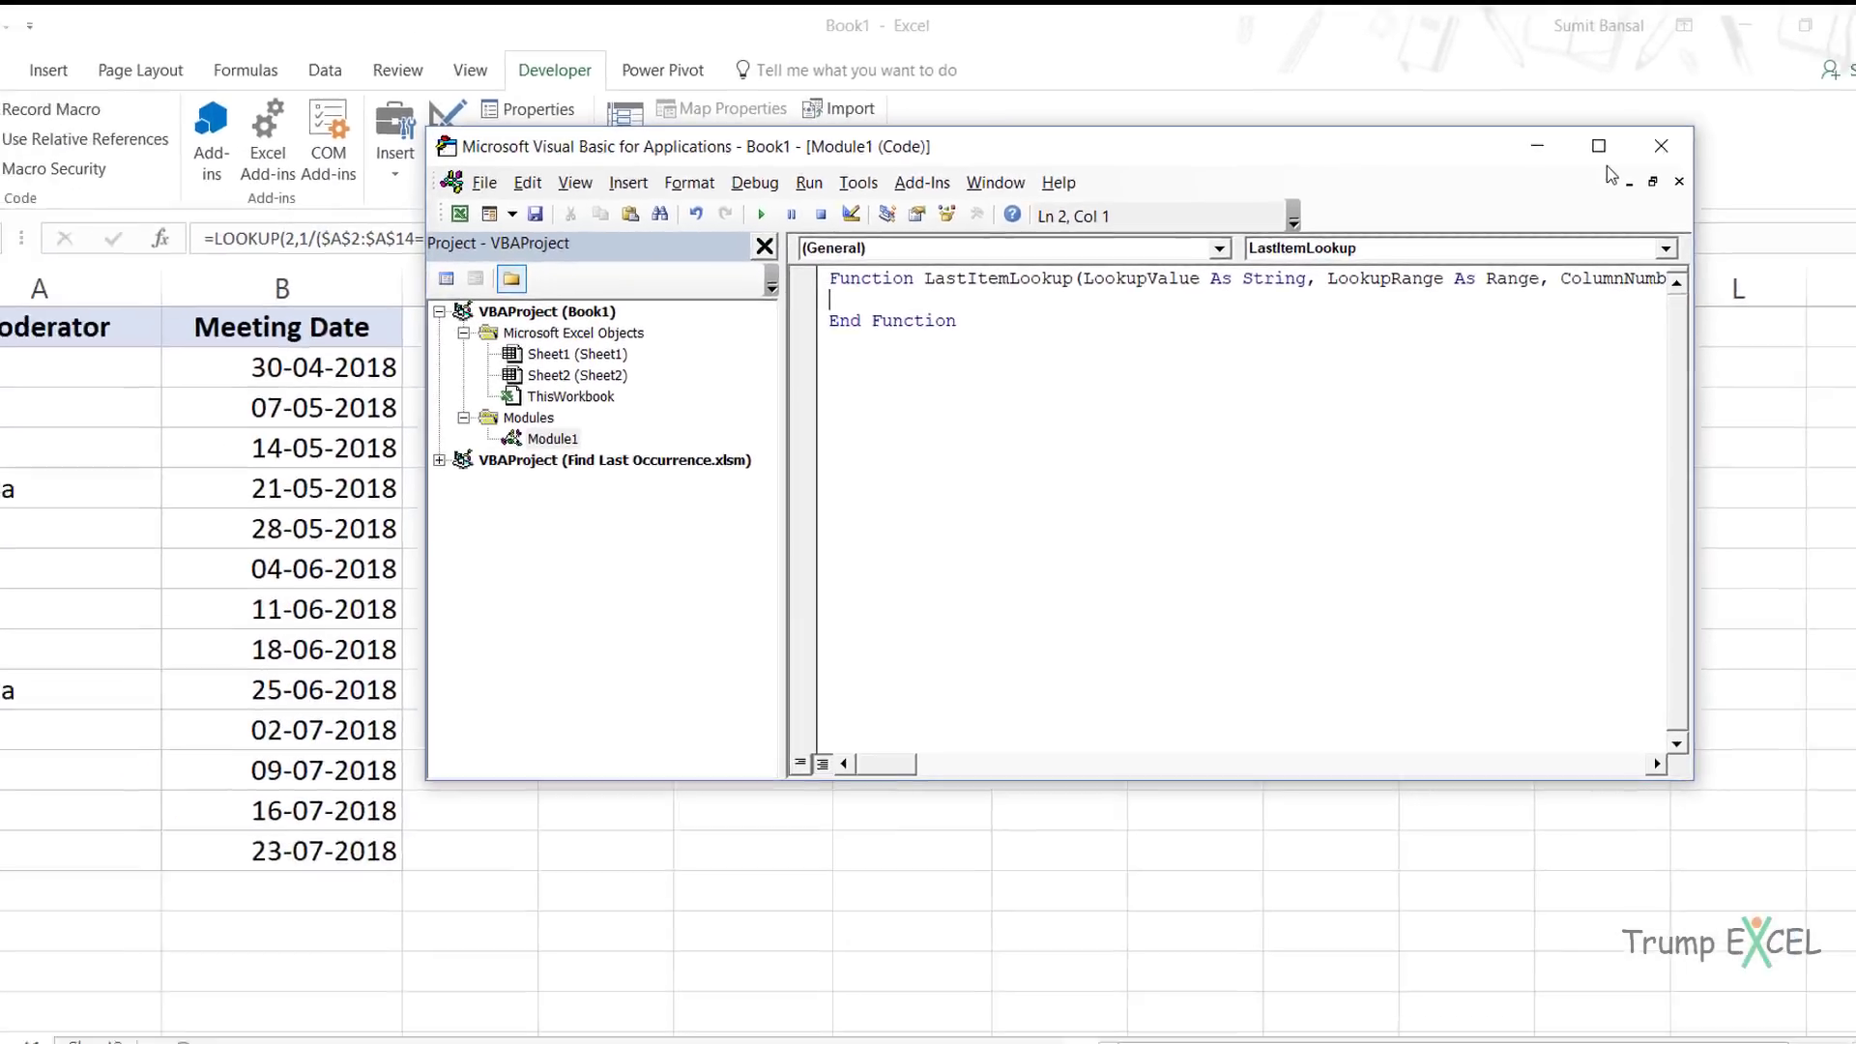
- Declare Dim i As Integer and Dim Result As String in the function body
{"action": "left_click", "coordinate": [1664, 109]}
{"action": "type", "text": "Dim i as In"}
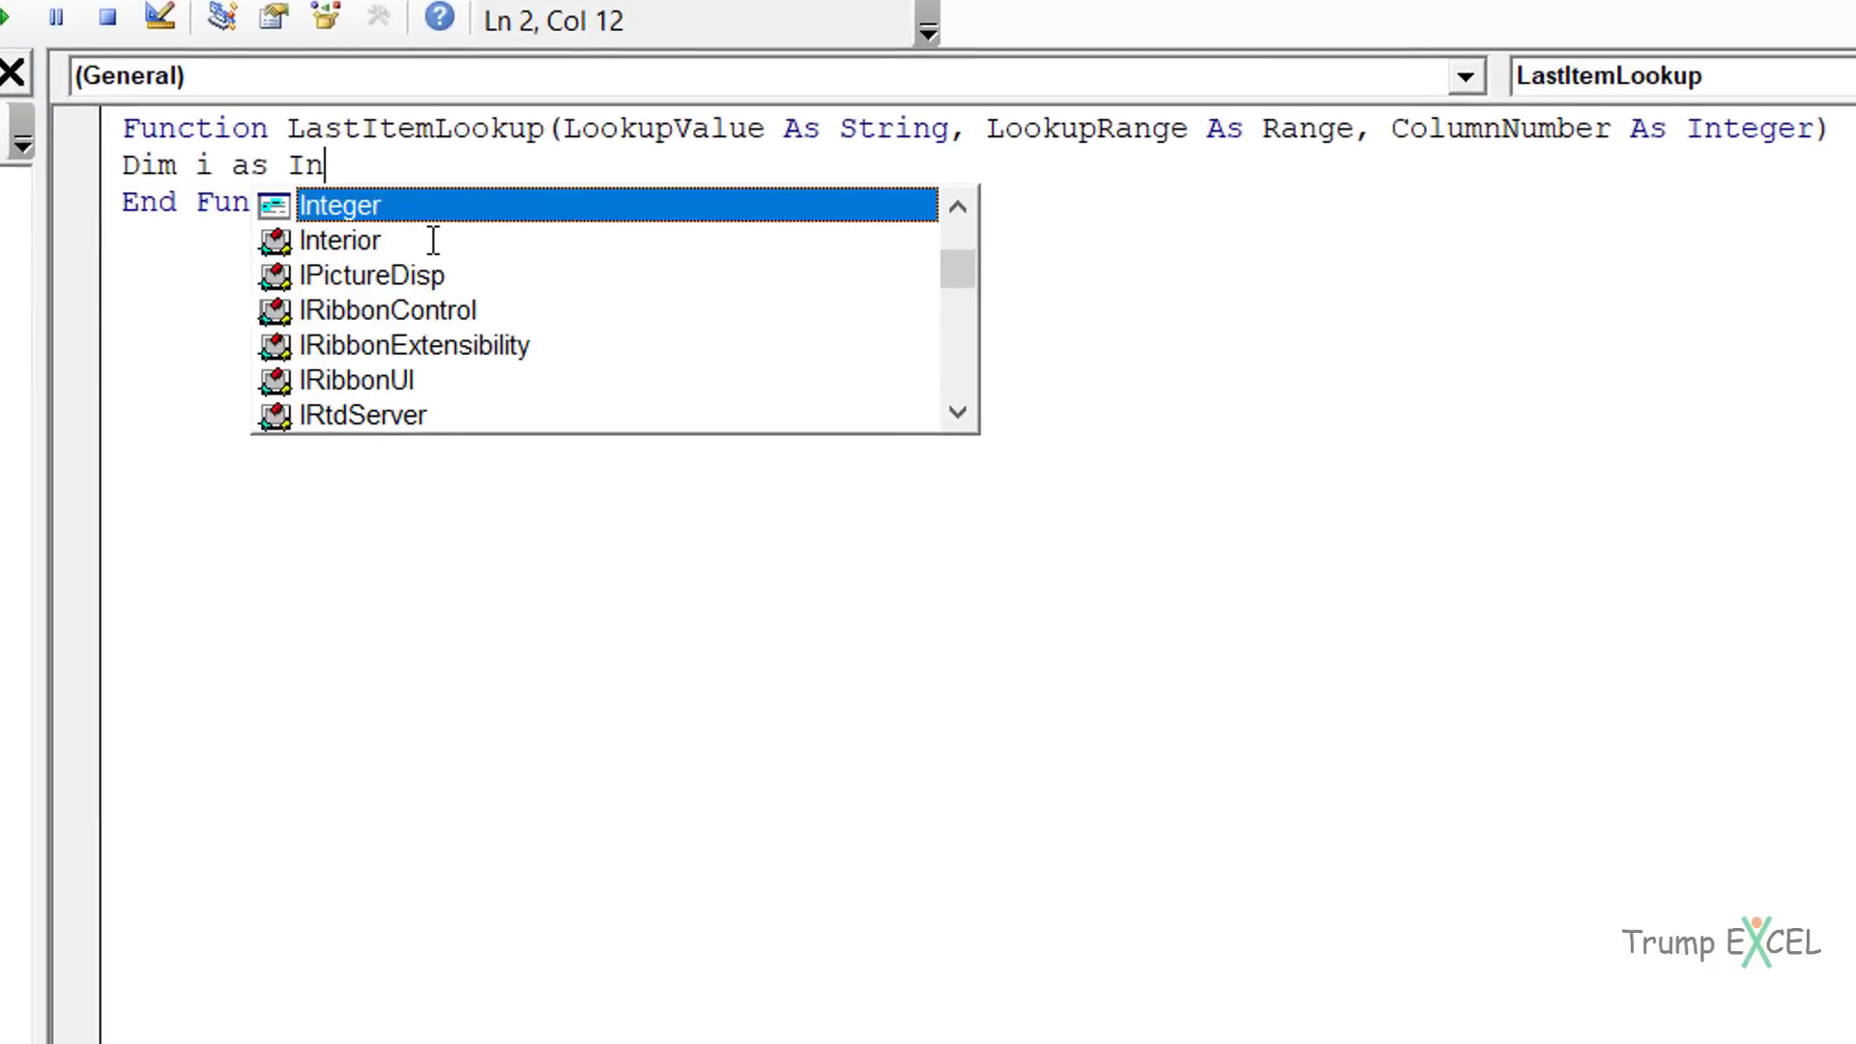
{"action": "type", "text": "teger"}
{"action": "key", "text": "Return"}
{"action": "type", "text": "Dim Result as"}
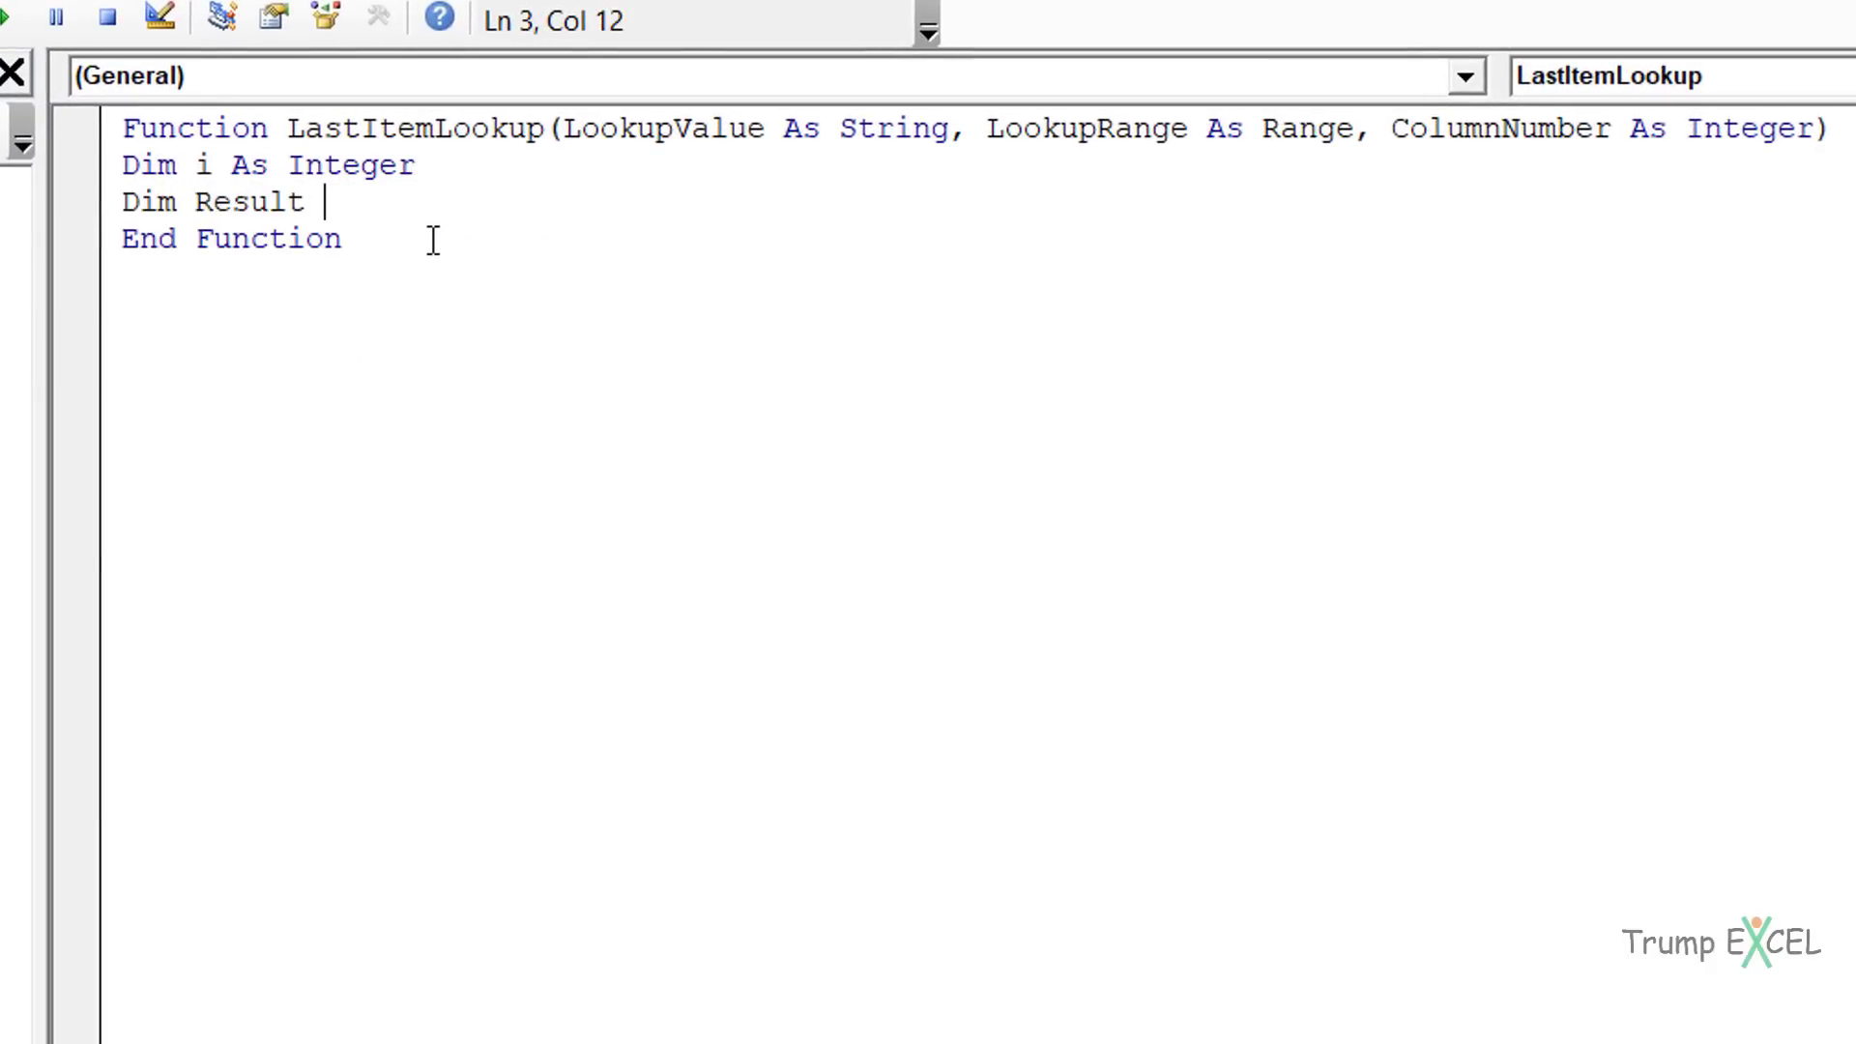